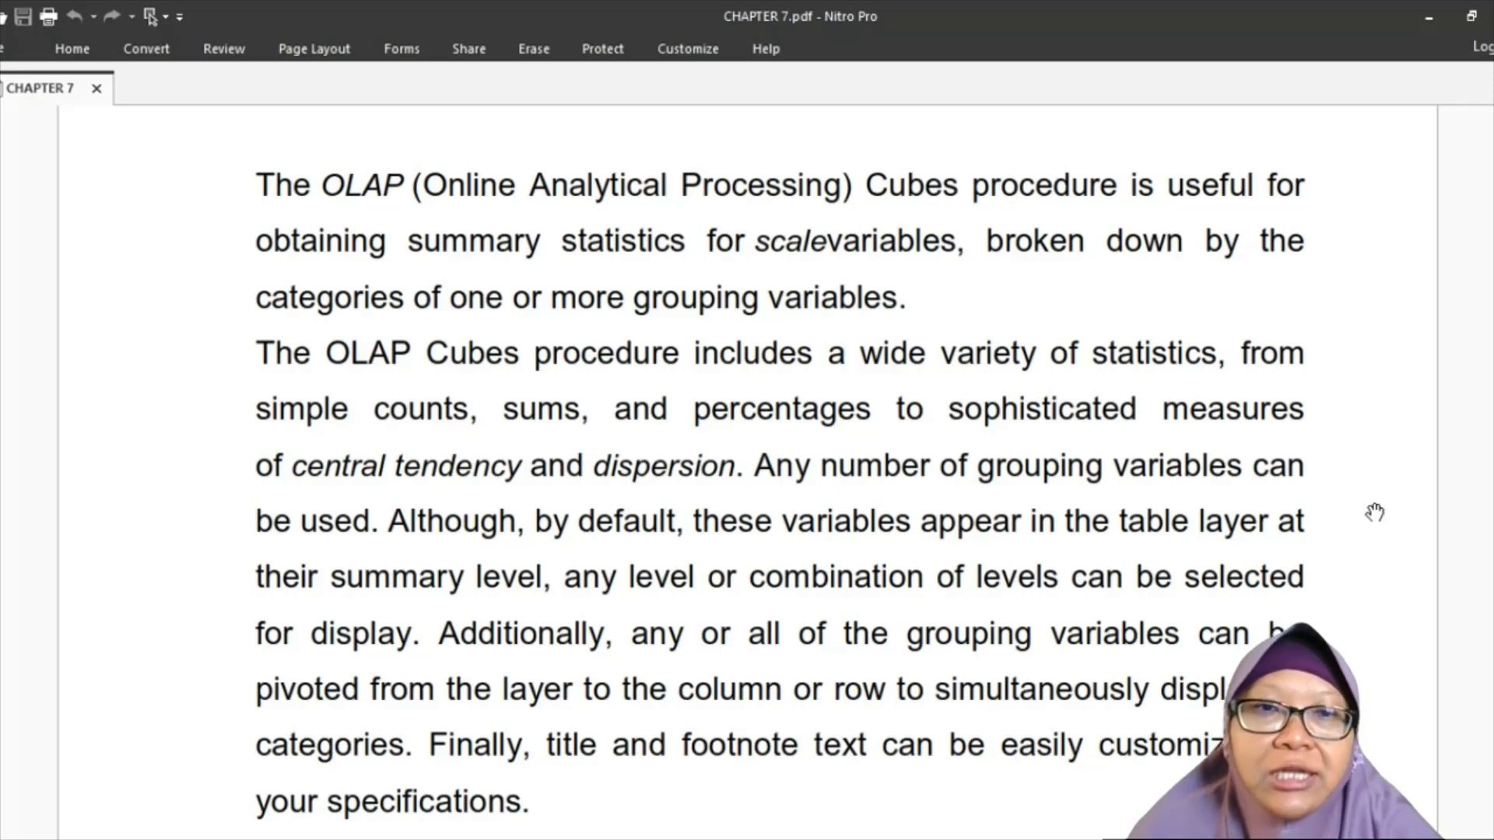
Read the OLAP Cubes introduction, the churn example in section 7.1 and the first data-definition instruction in section 7.1.1.
scroll(1374, 512, down, 1)
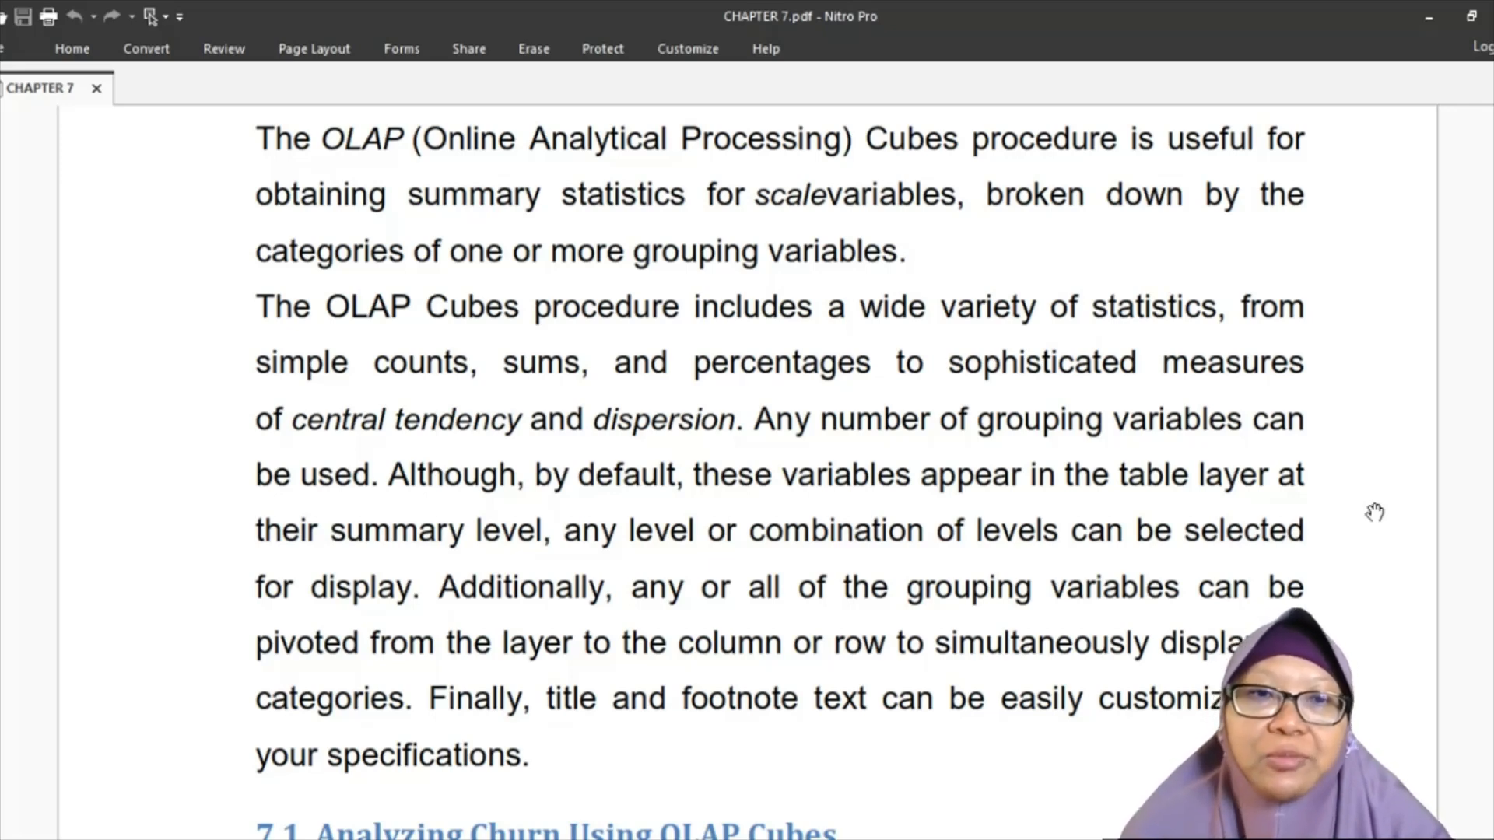
scroll(1373, 512, down, 5)
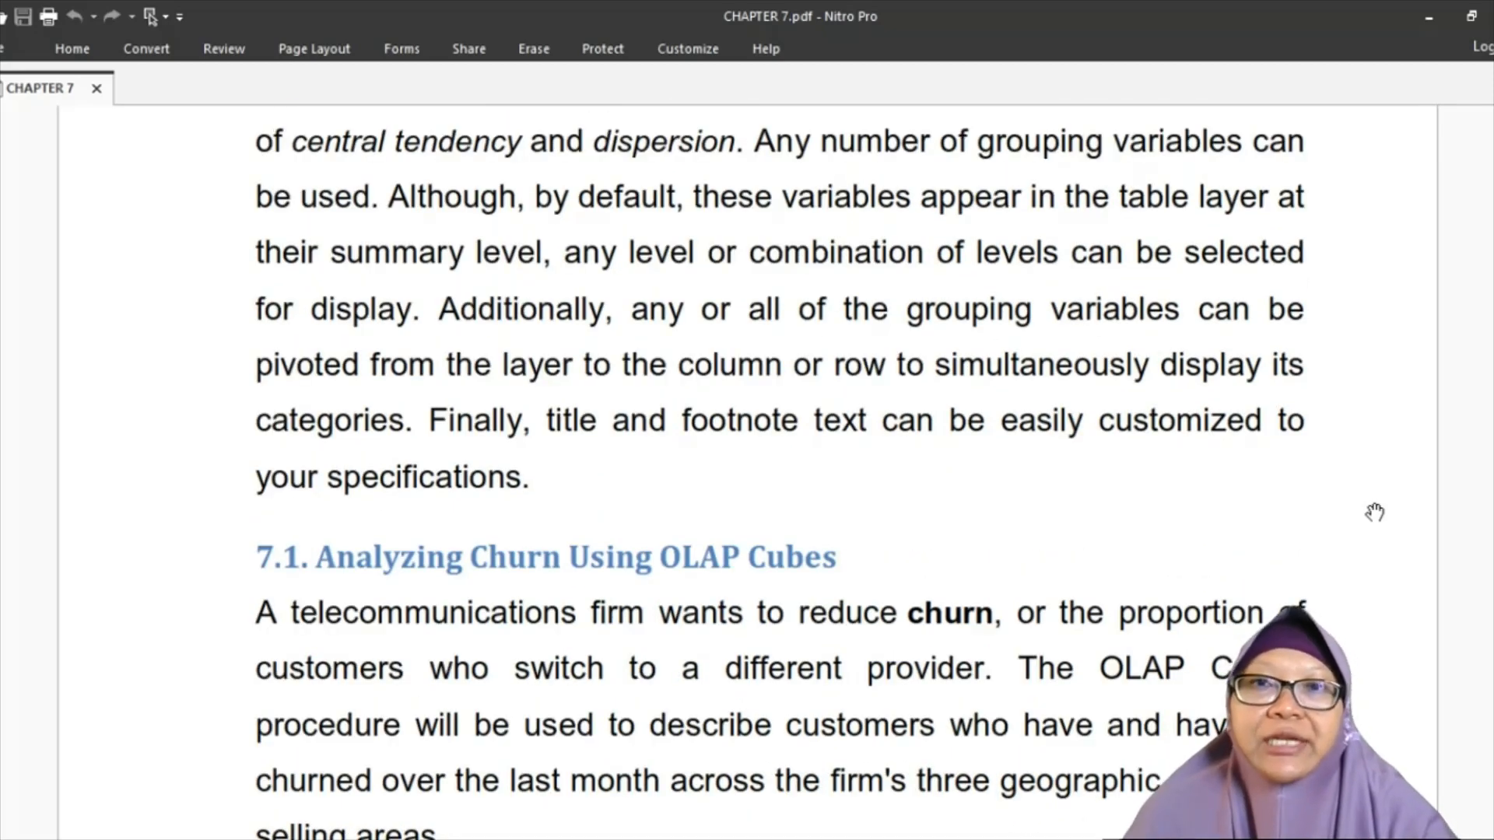
scroll(1374, 512, down, 5)
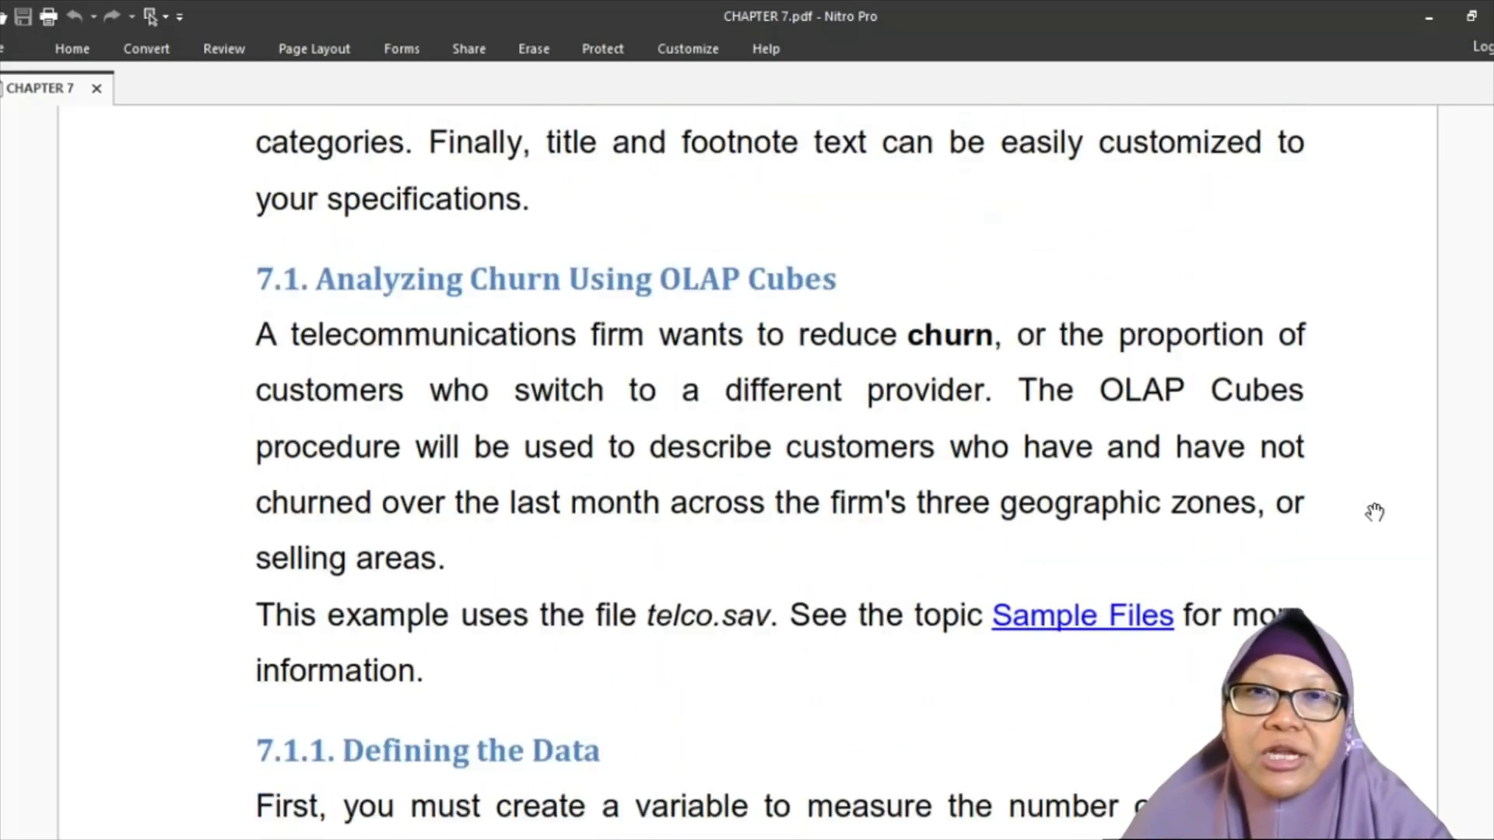
scroll(1374, 512, down, 1)
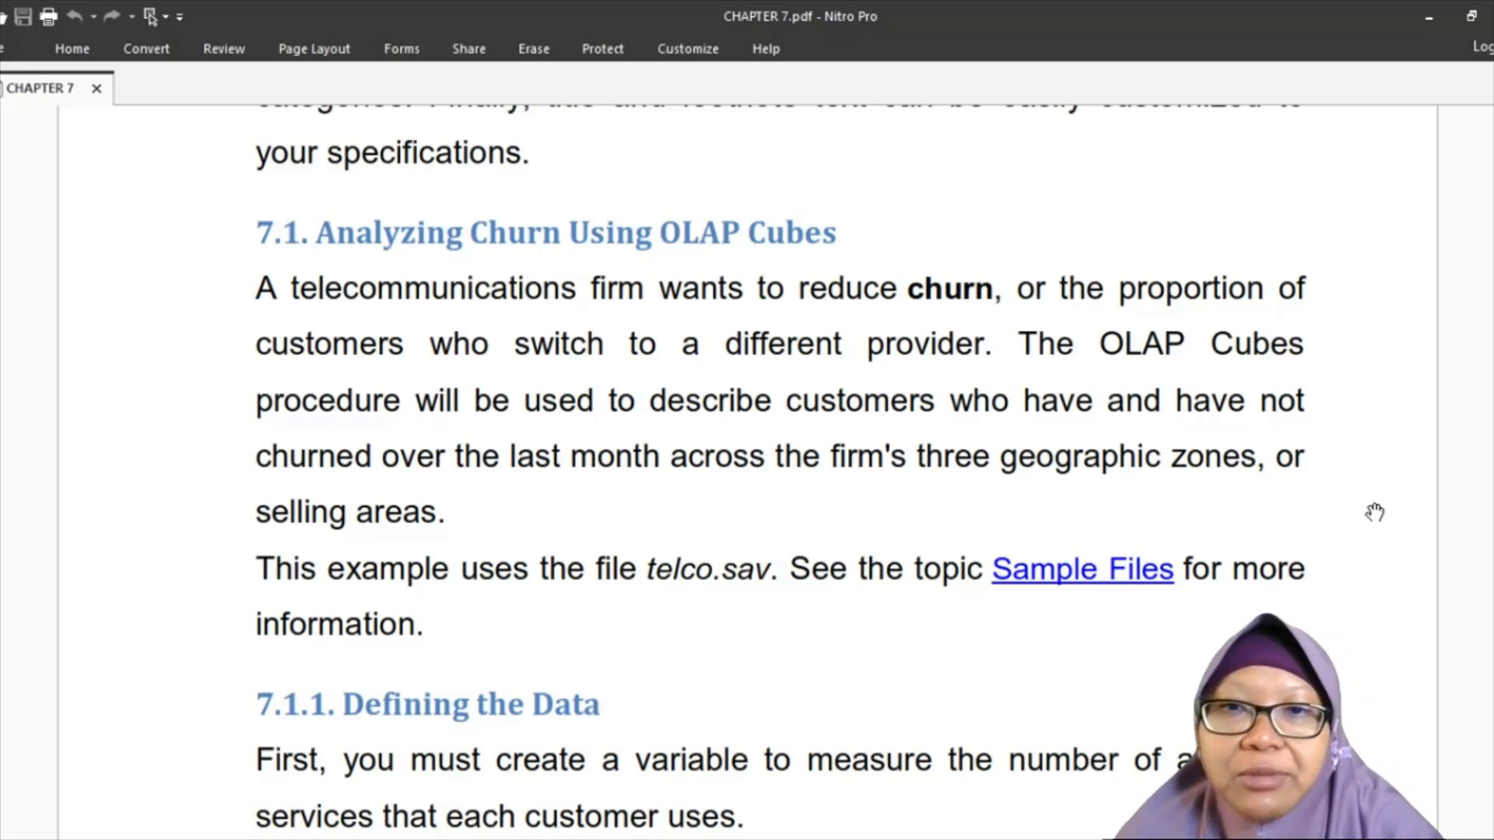
scroll(1374, 512, down, 4)
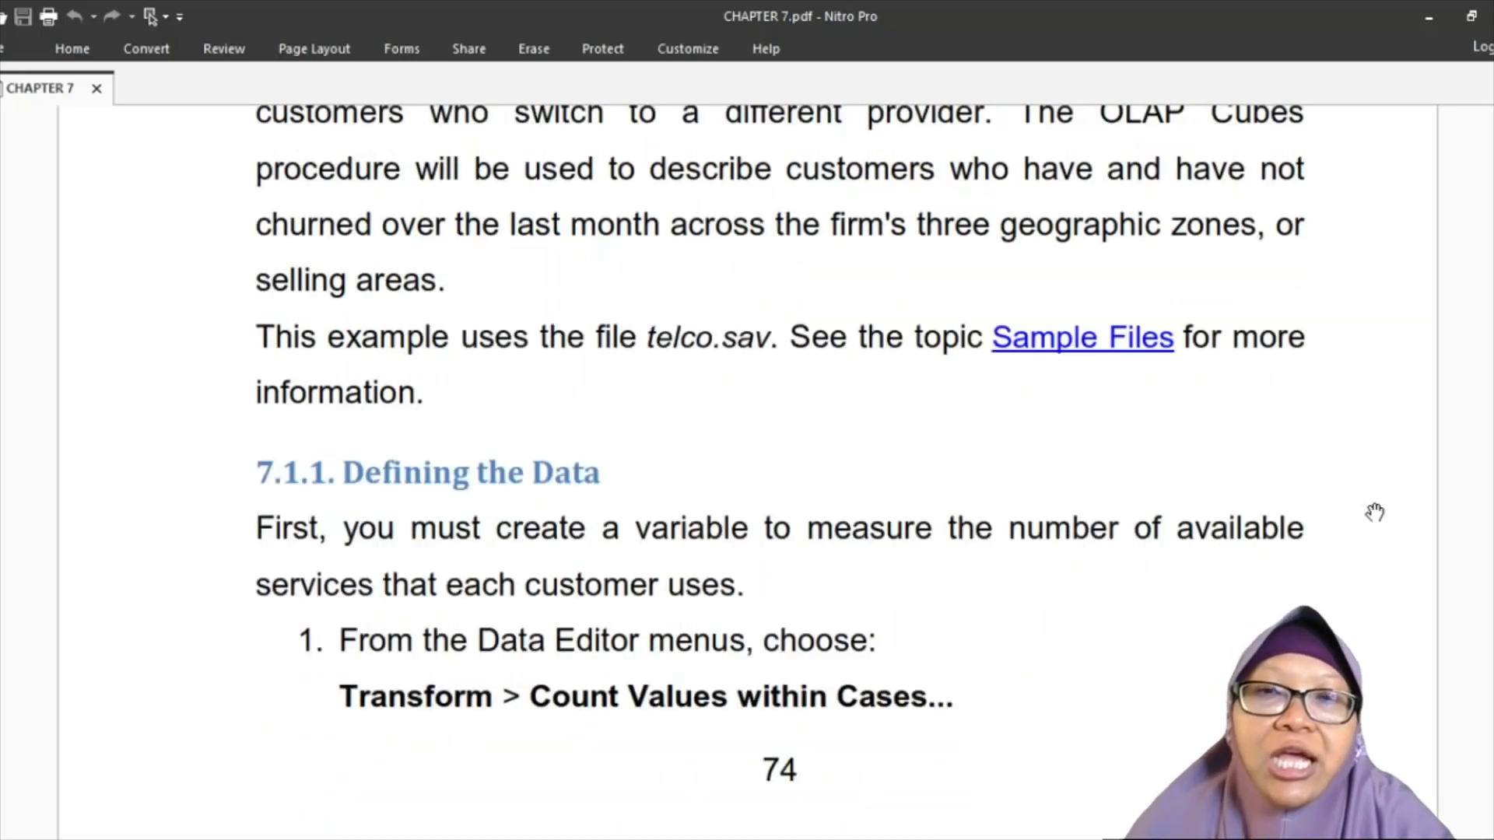
scroll(1374, 512, down, 2)
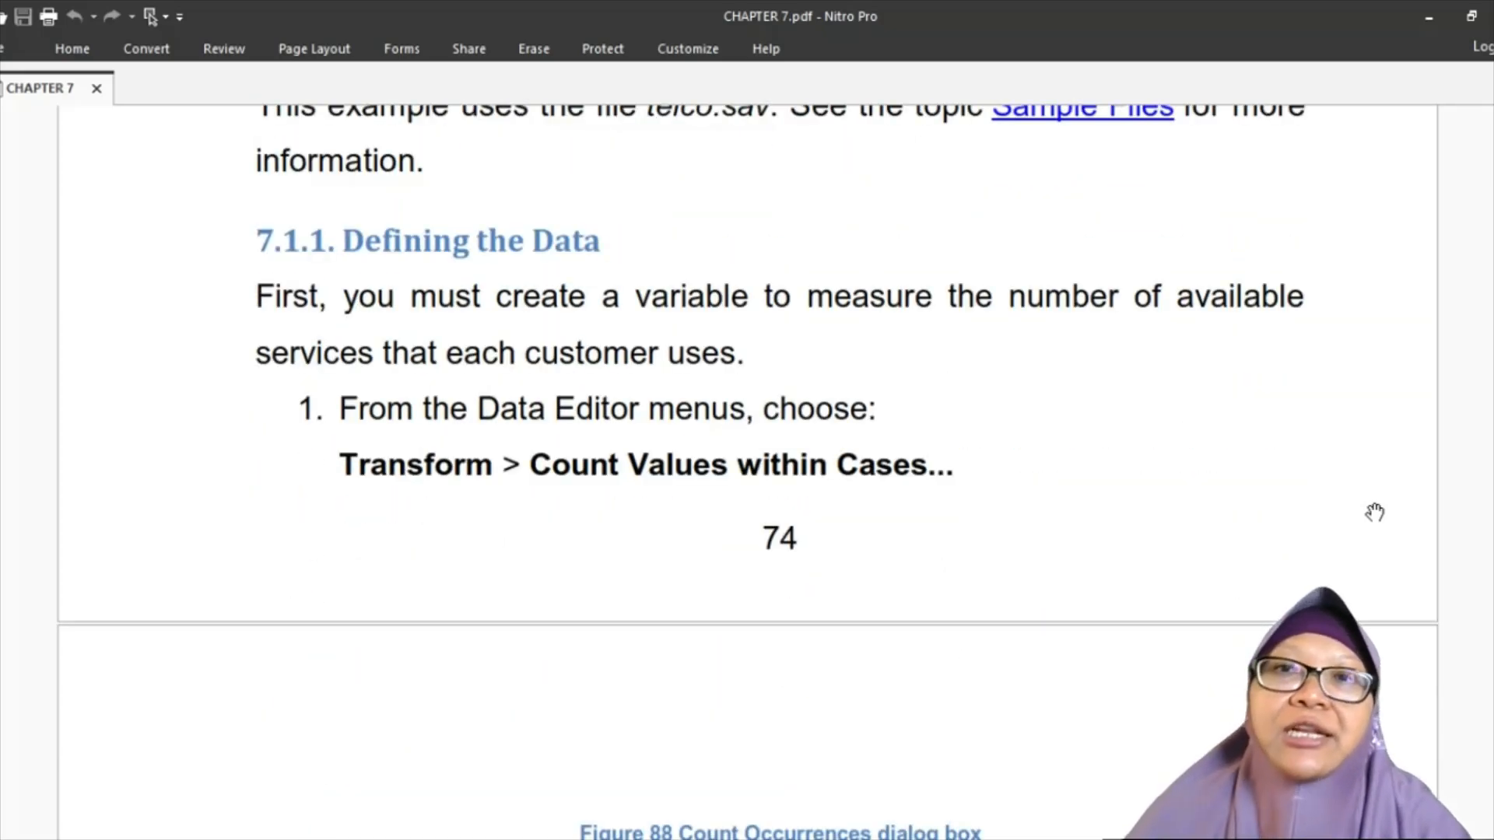
scroll(1374, 512, down, 1)
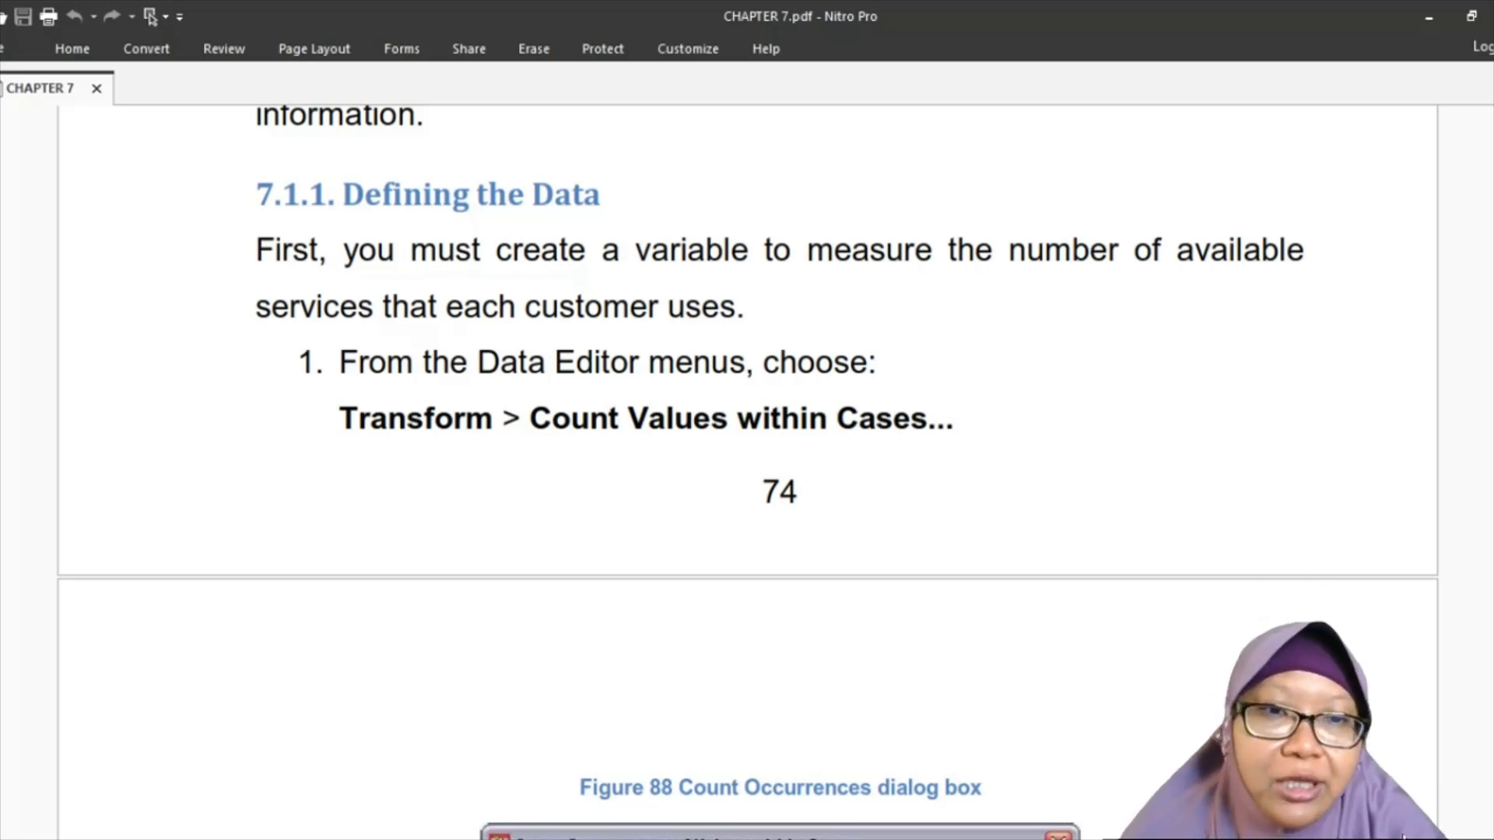
Switch to IBM SPSS Statistics and open the sample data file telco.sav from the English folder.
click(1011, 839)
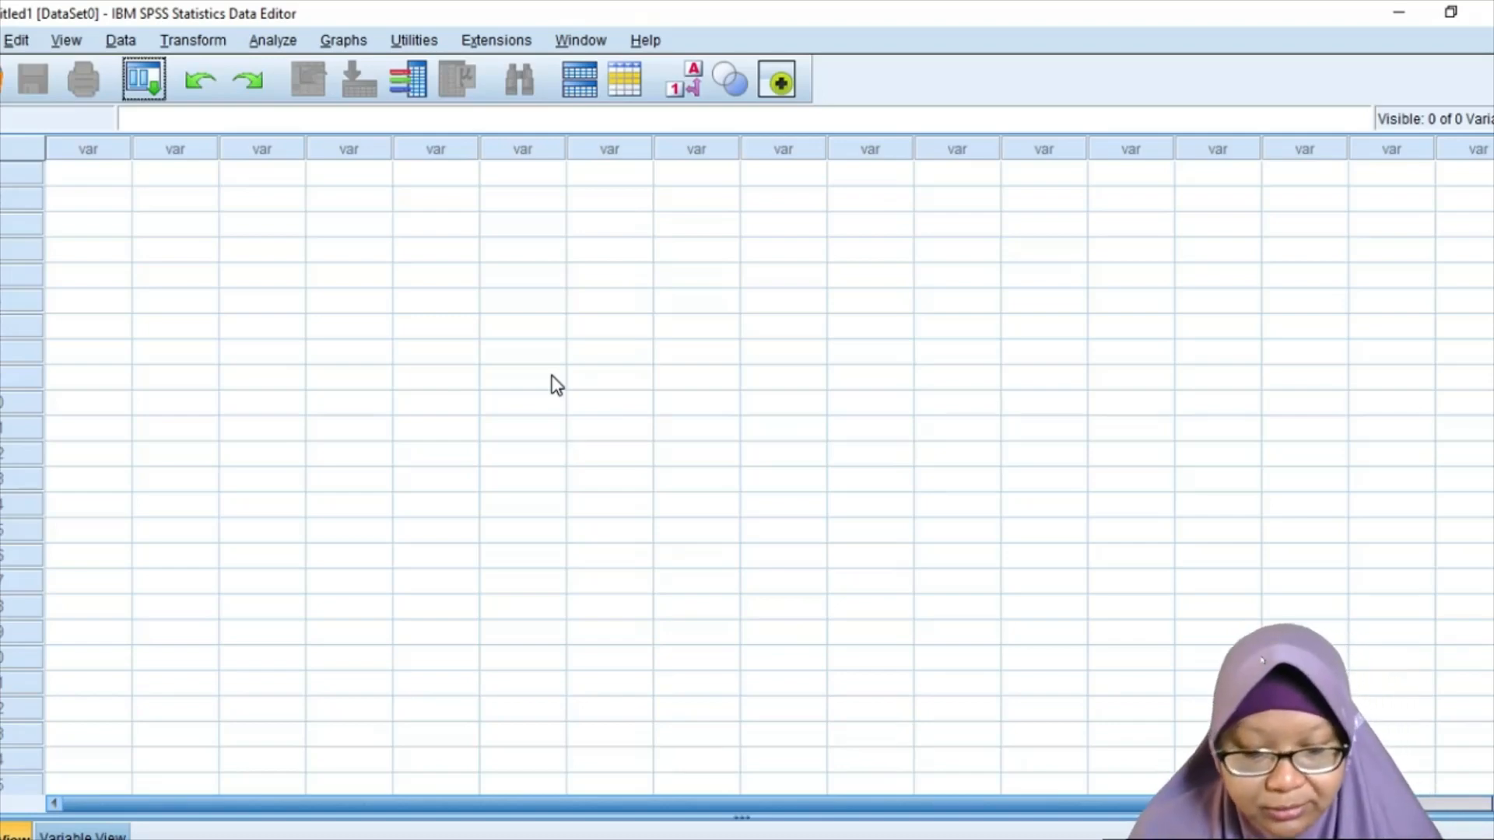
click(3, 81)
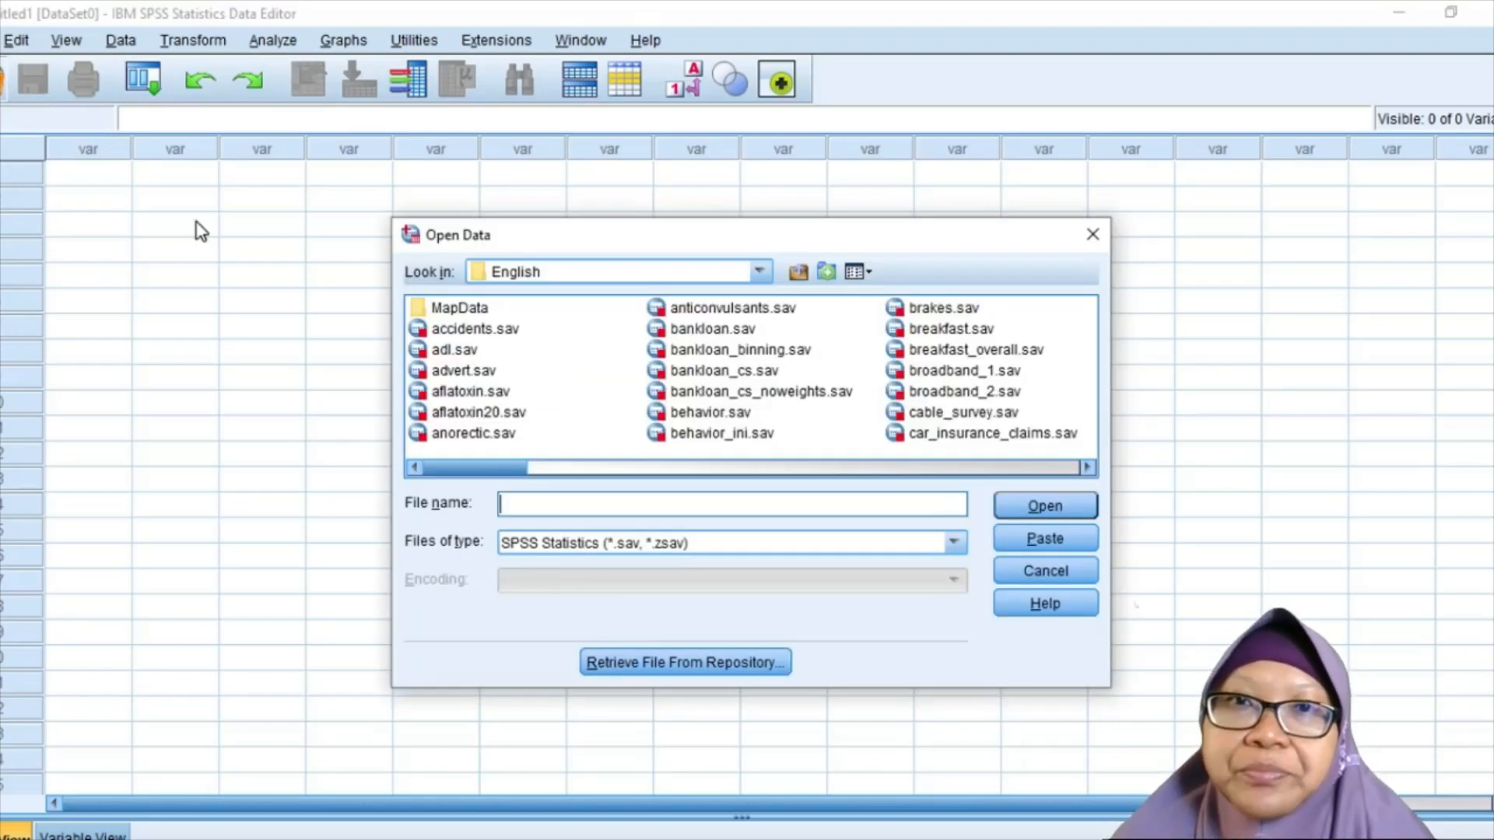
click(715, 393)
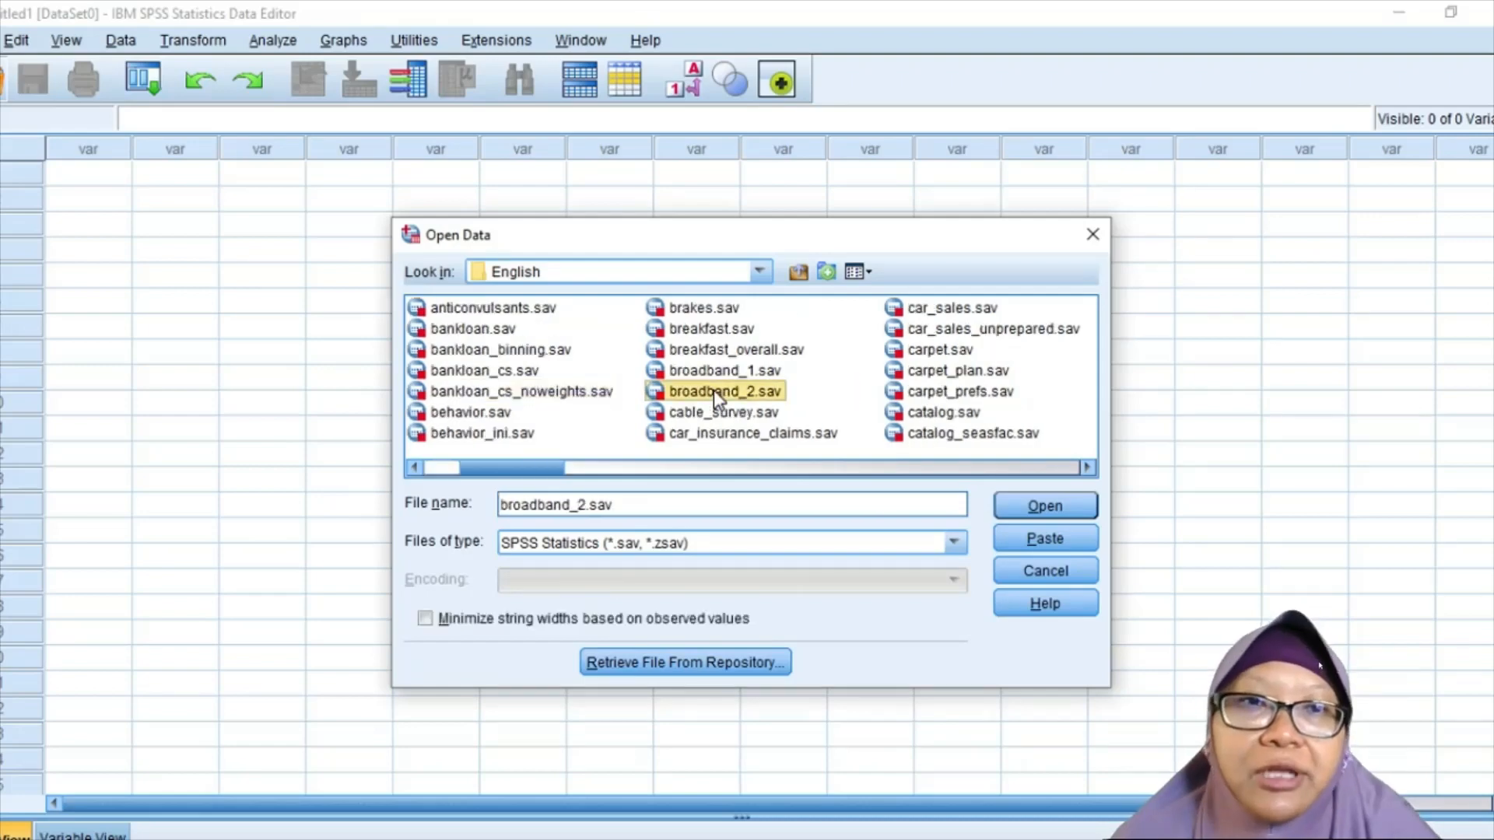
key(t)
key(Down)
key(Down)
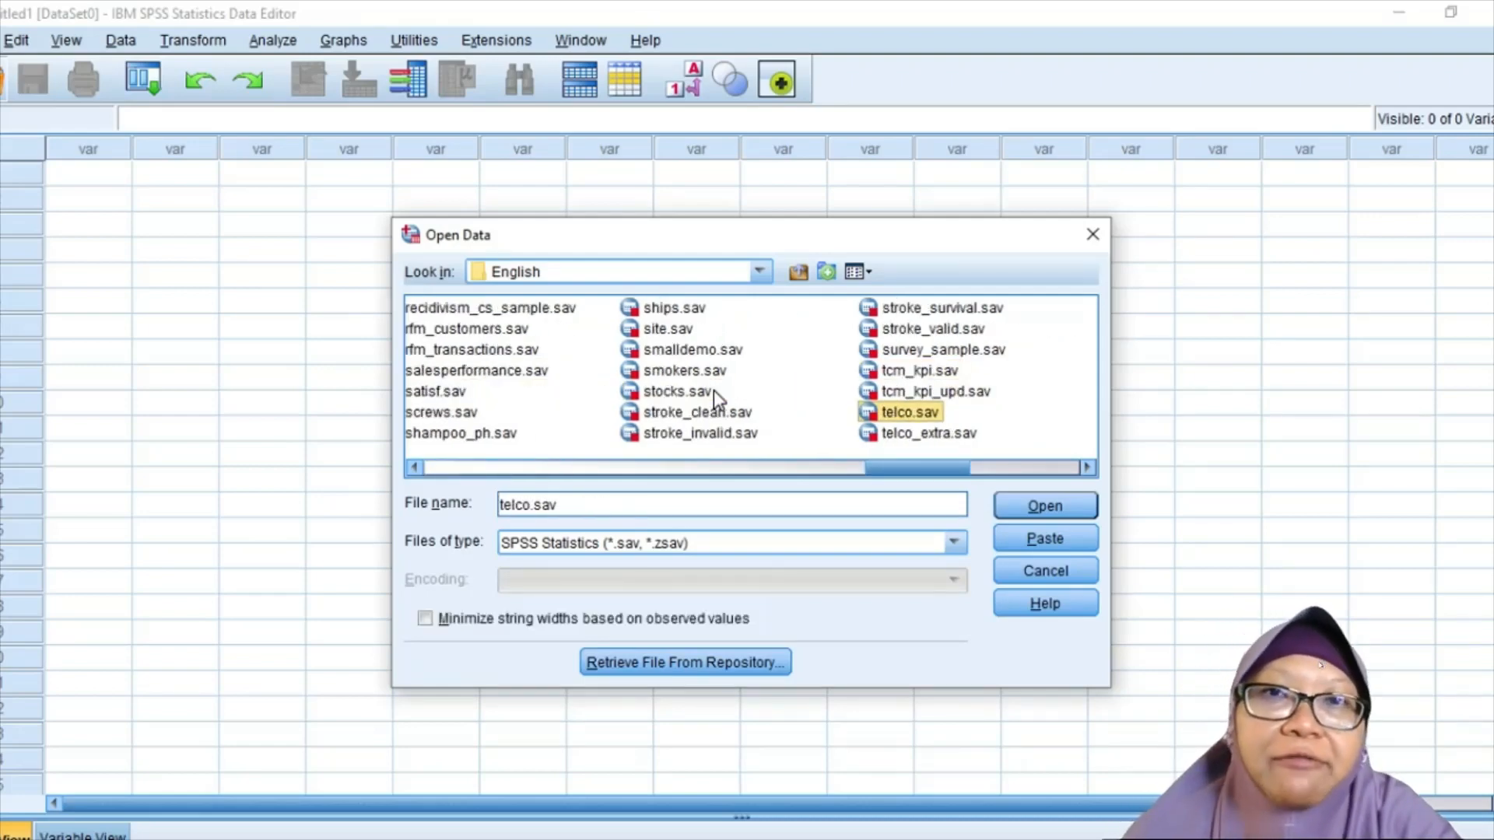
key(Return)
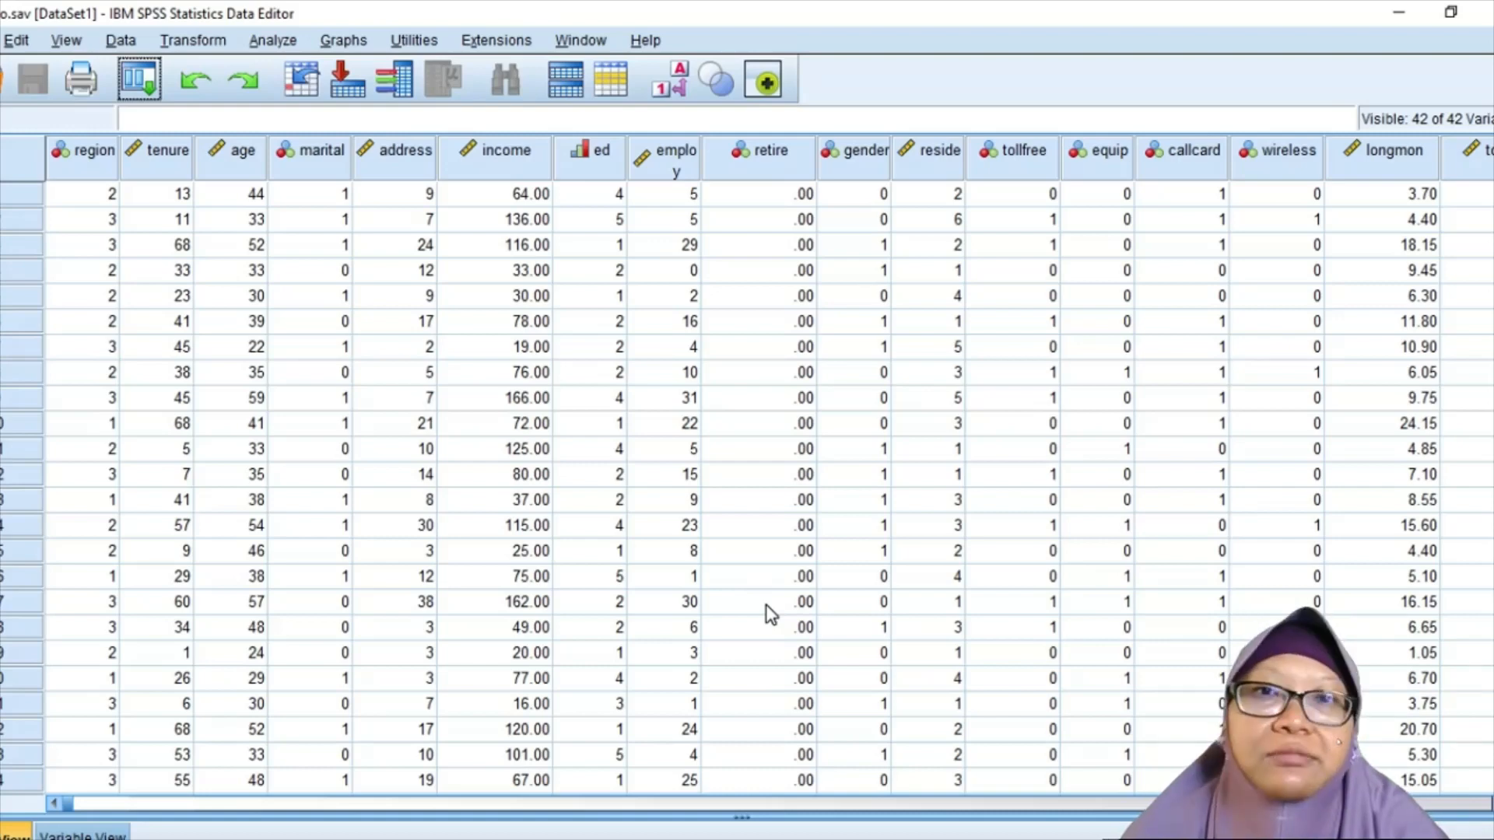
Look across the telco dataset's variables from marital to tollmon in the data grid.
click(303, 356)
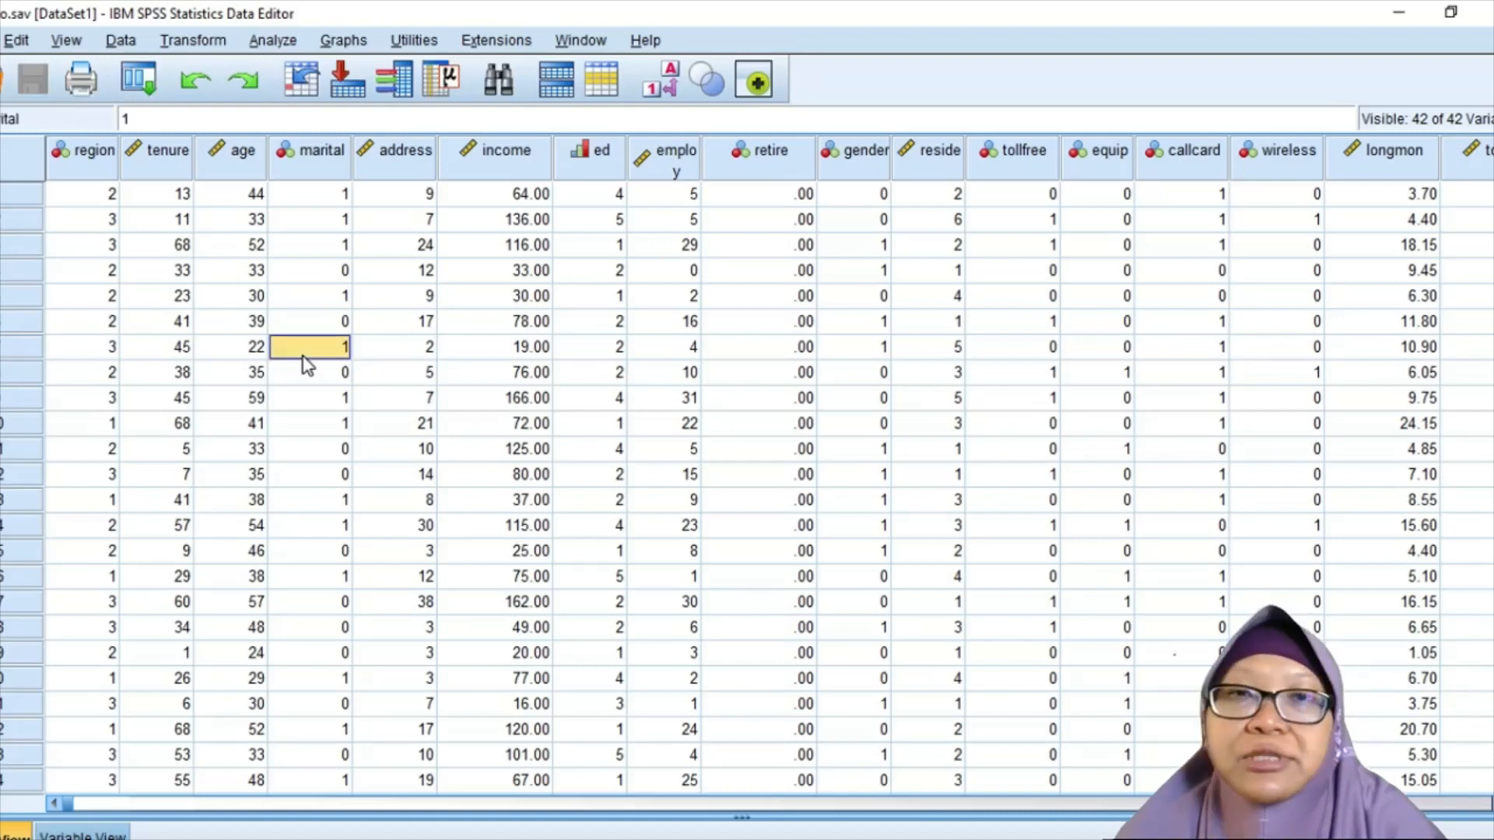
key(Up)
key(Right)
key(Right)
key(Right)
key(Right)
key(Right)
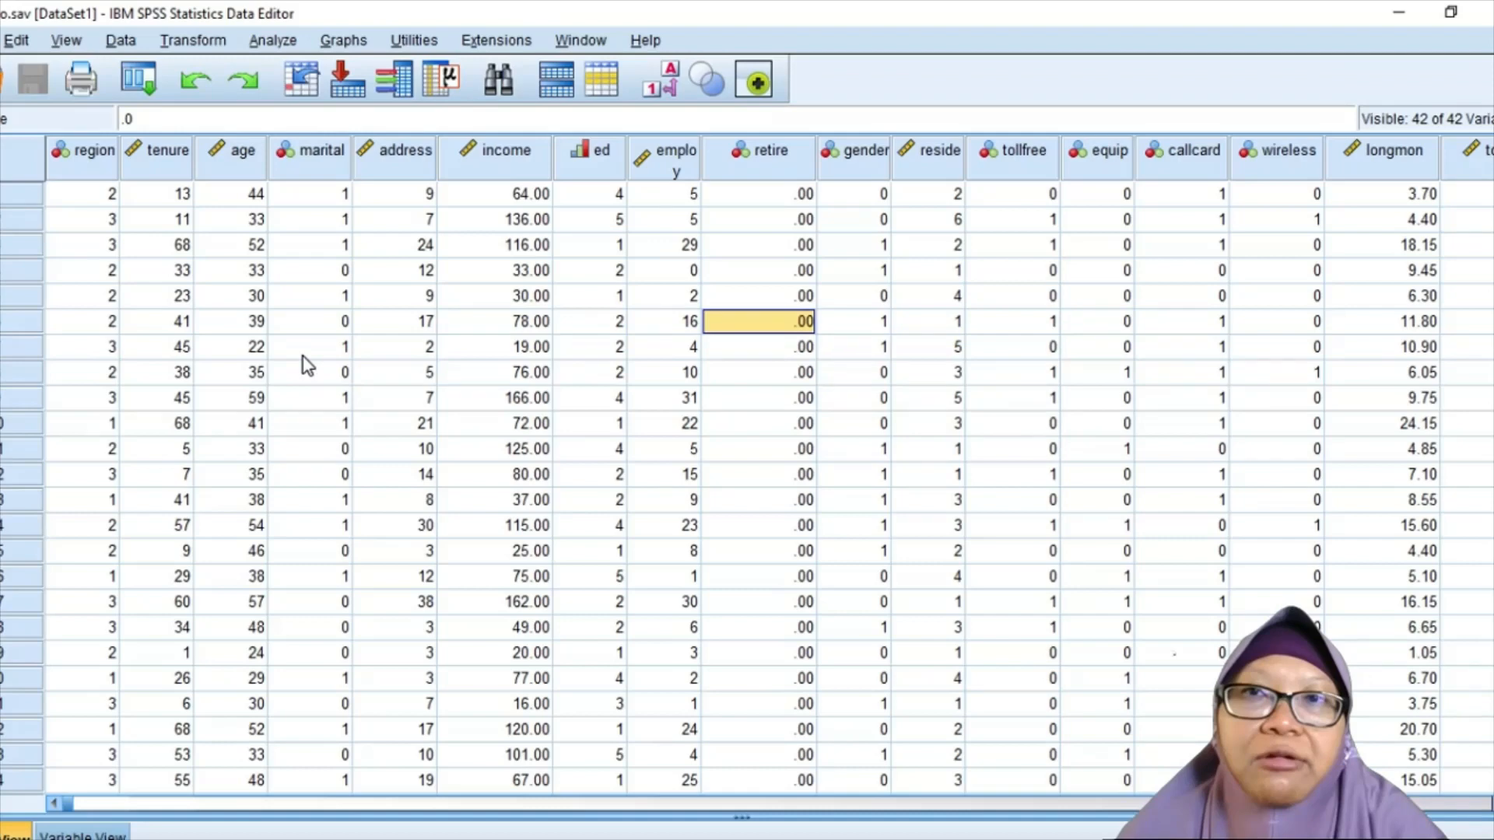
key(Right)
key(Right)
key(Right)
key(Right)
key(Right)
key(Right)
key(Right)
key(Right)
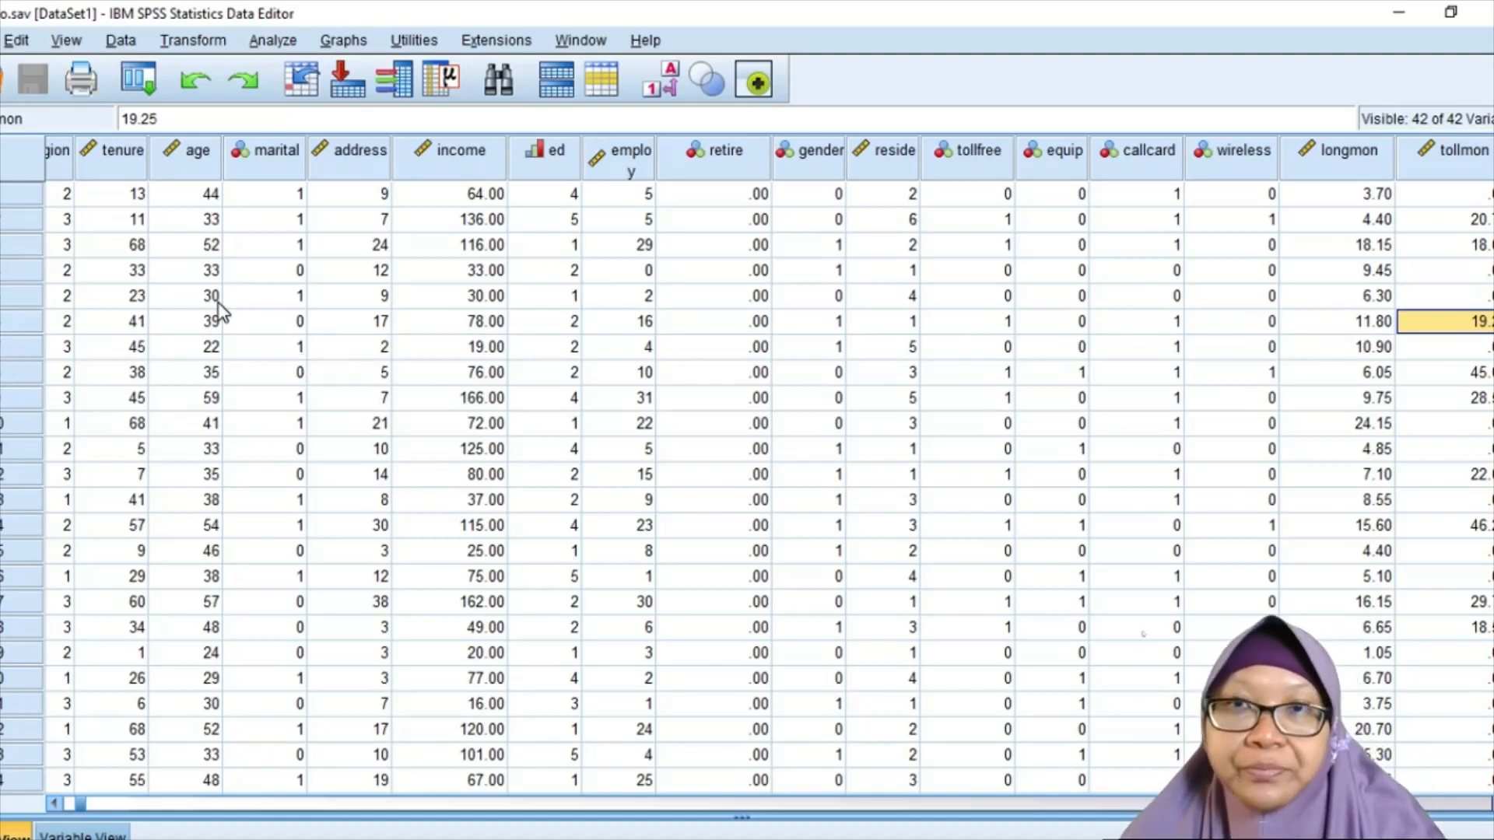
Start Count Values within Cases with the target variable services and the target label "# available services".
click(203, 38)
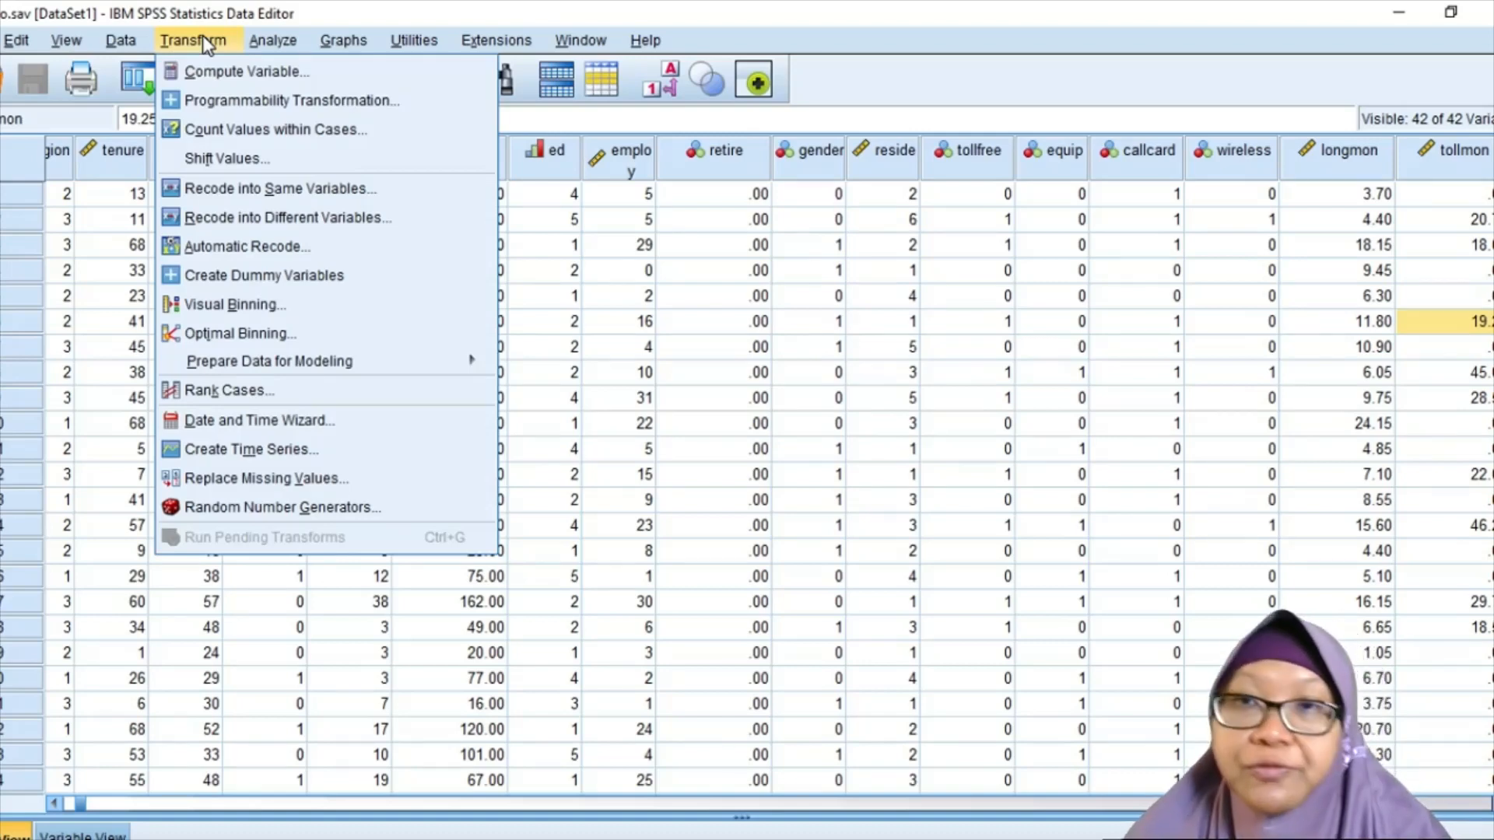
click(223, 133)
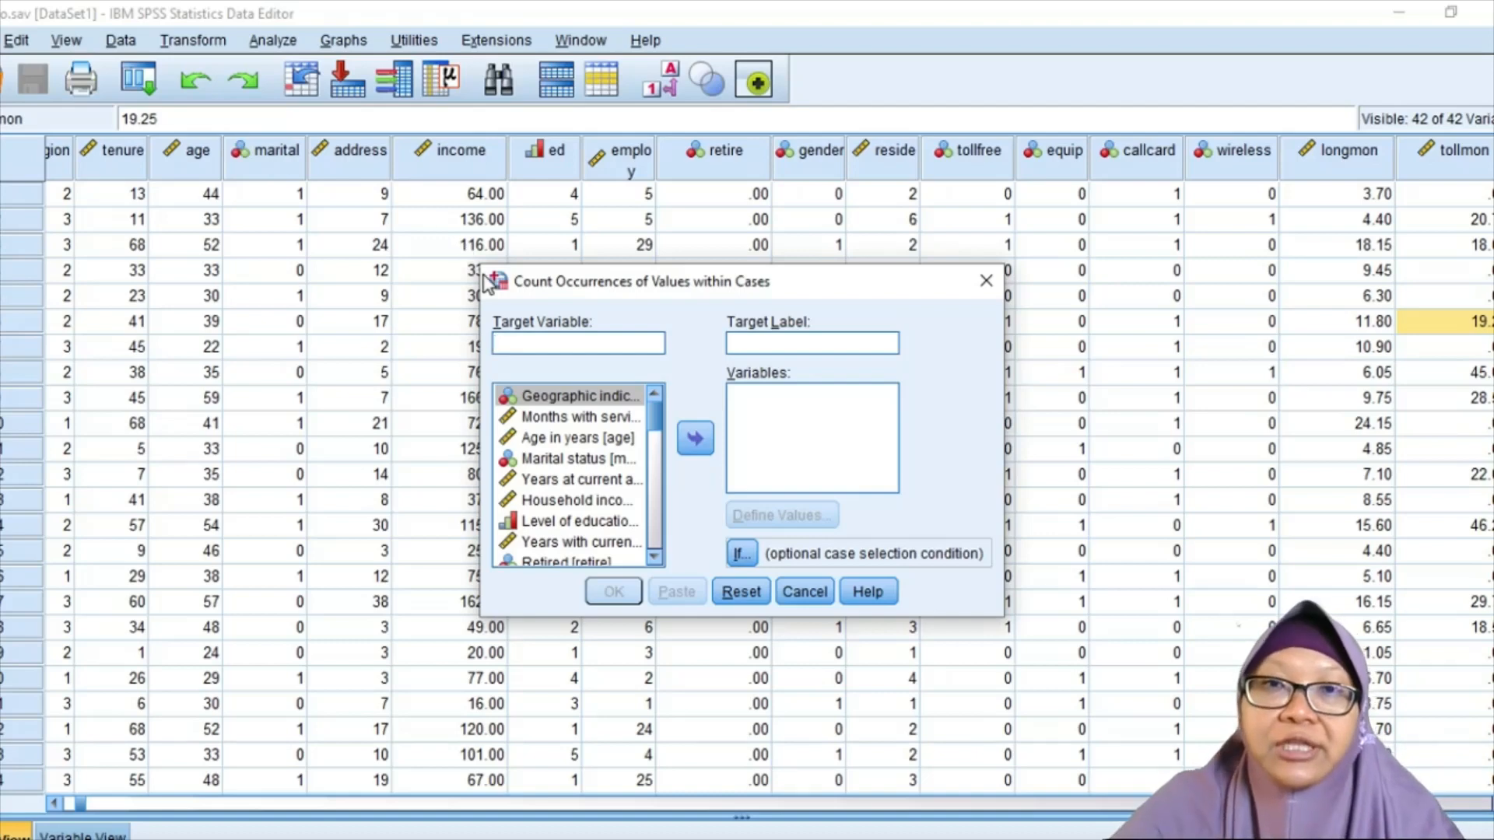
text(services)
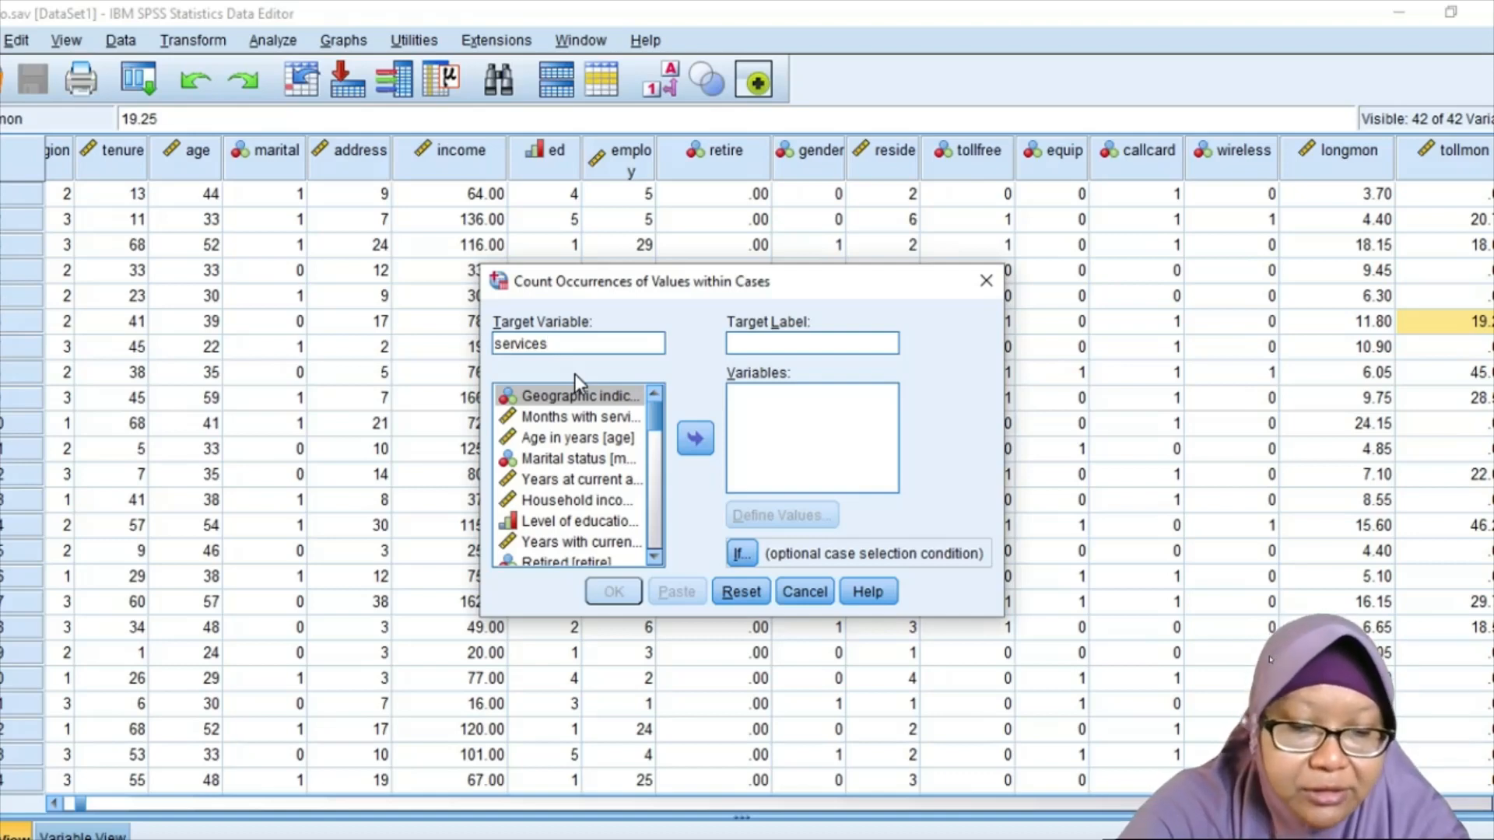
key(Tab)
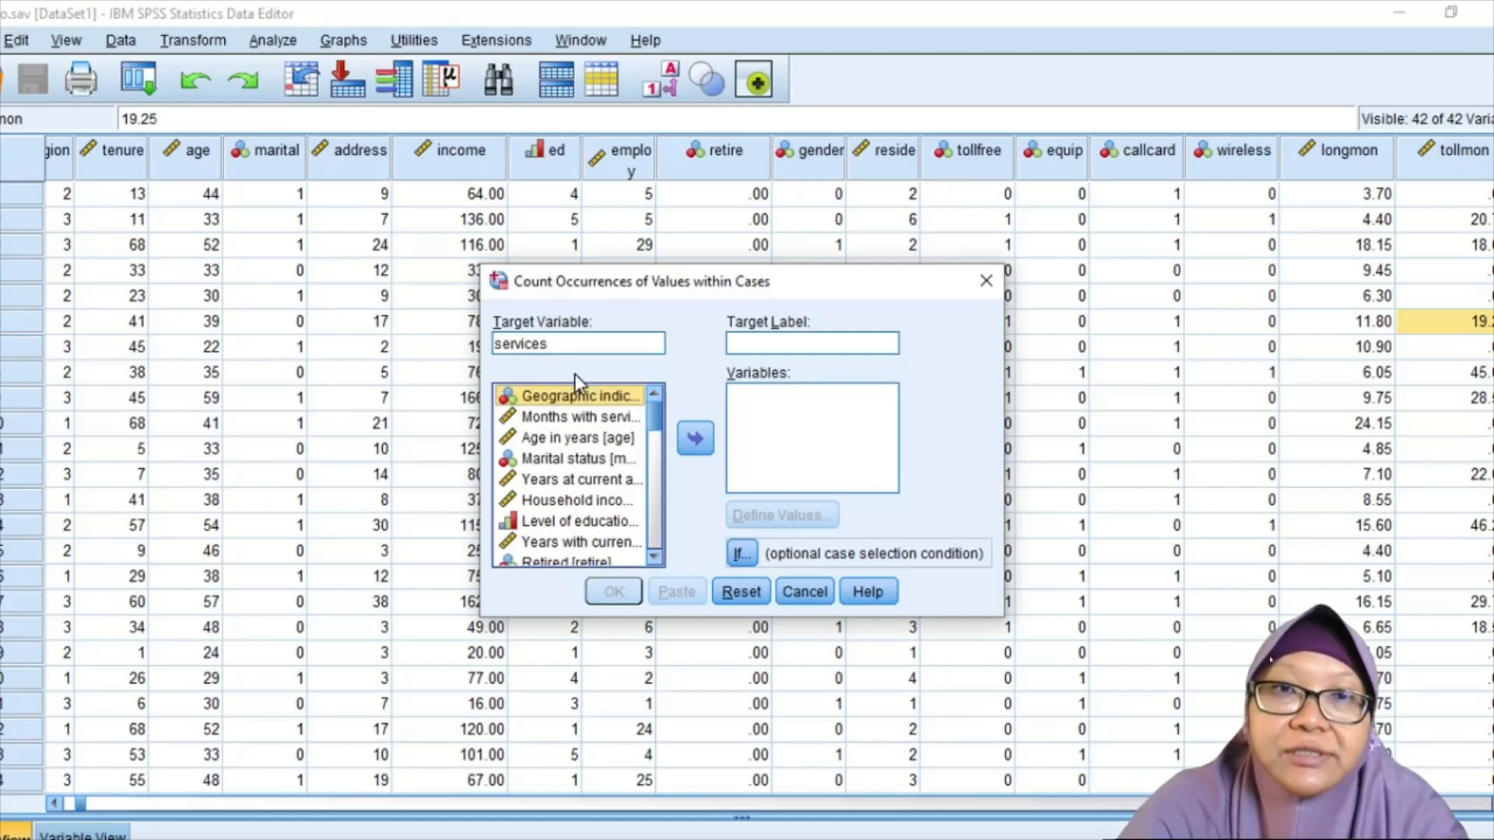
click(755, 350)
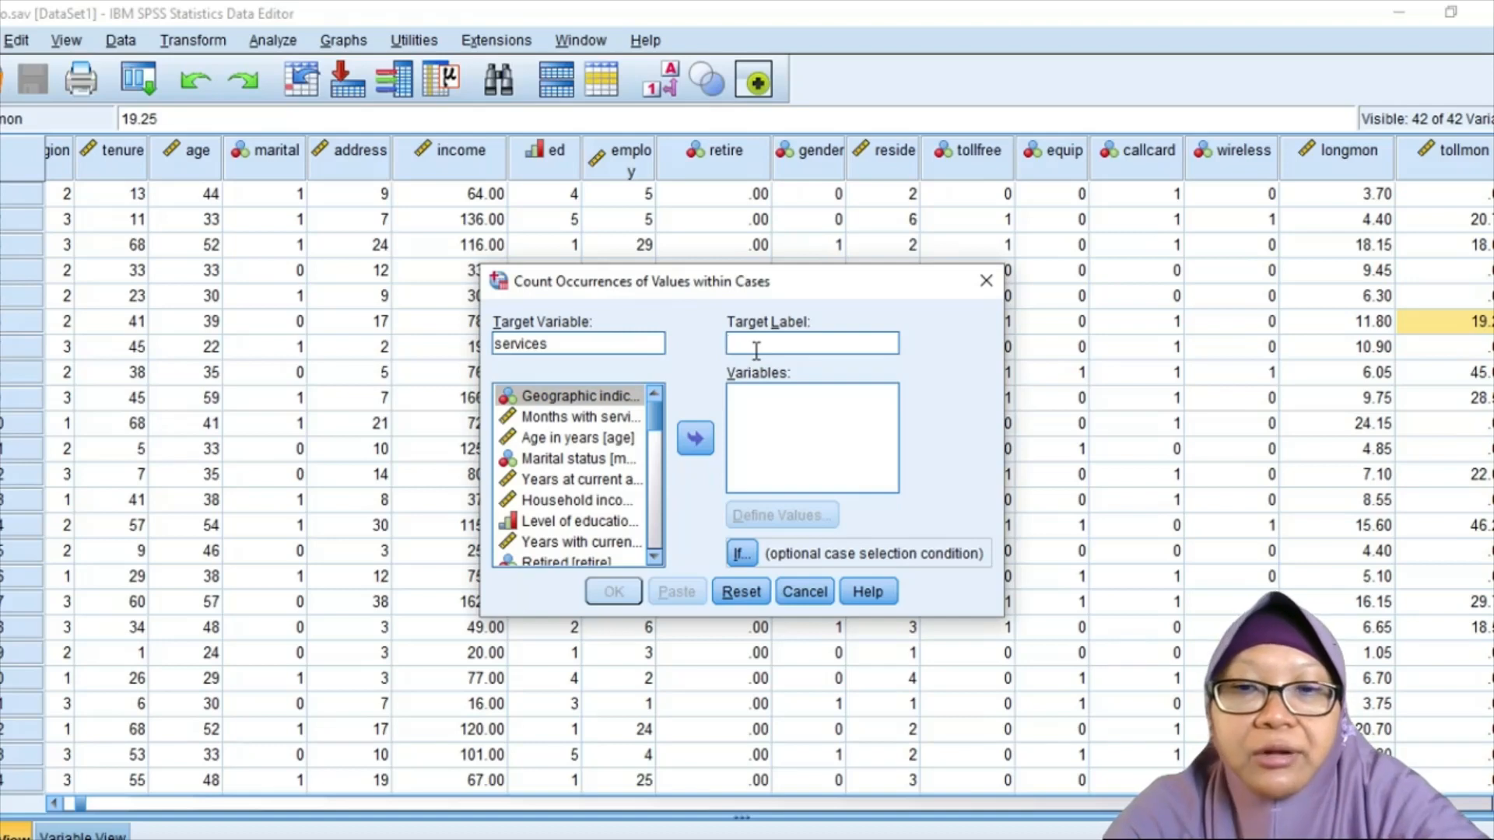
text(#)
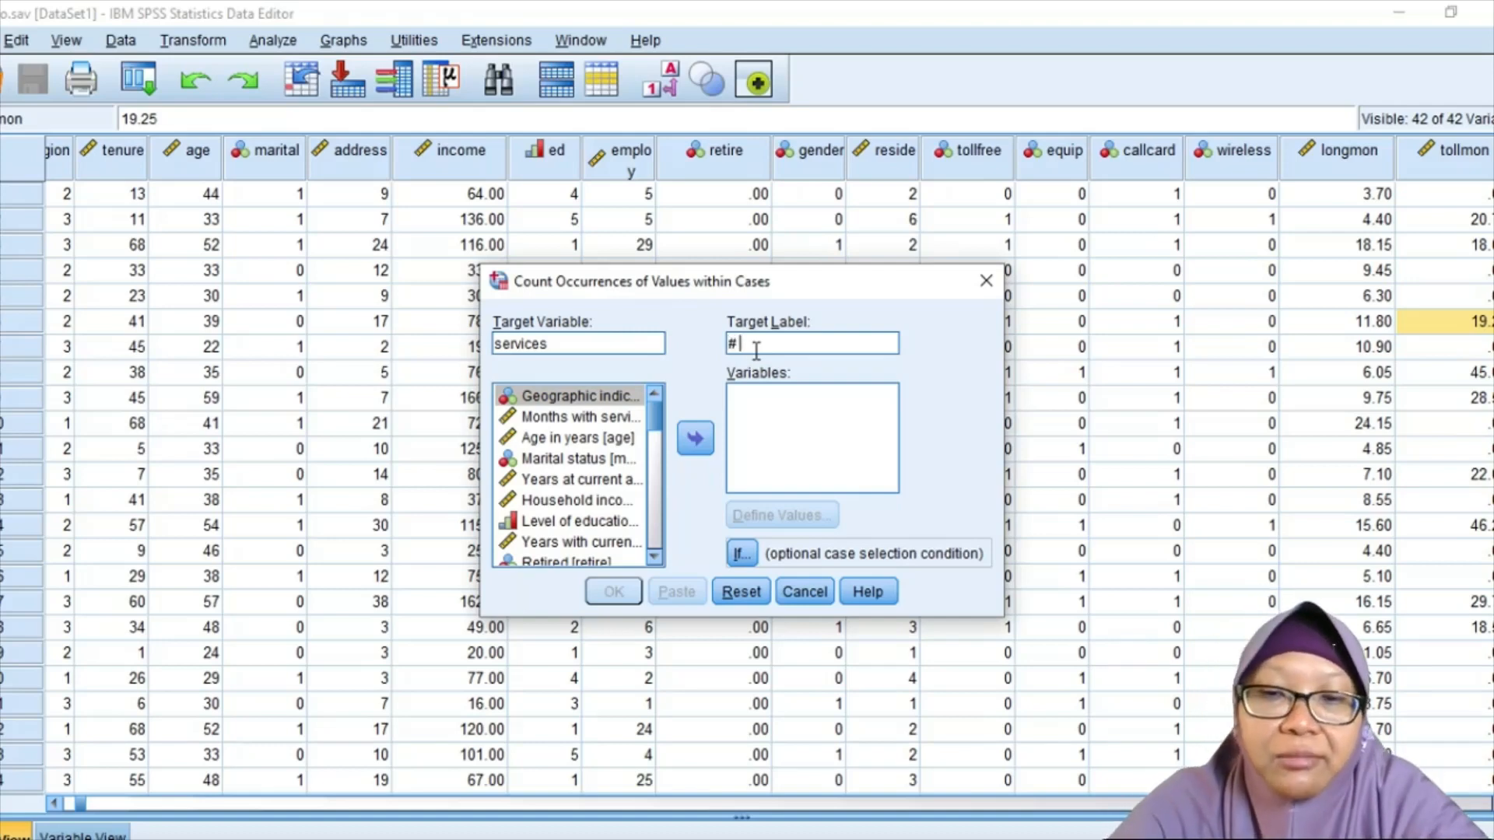
text( available )
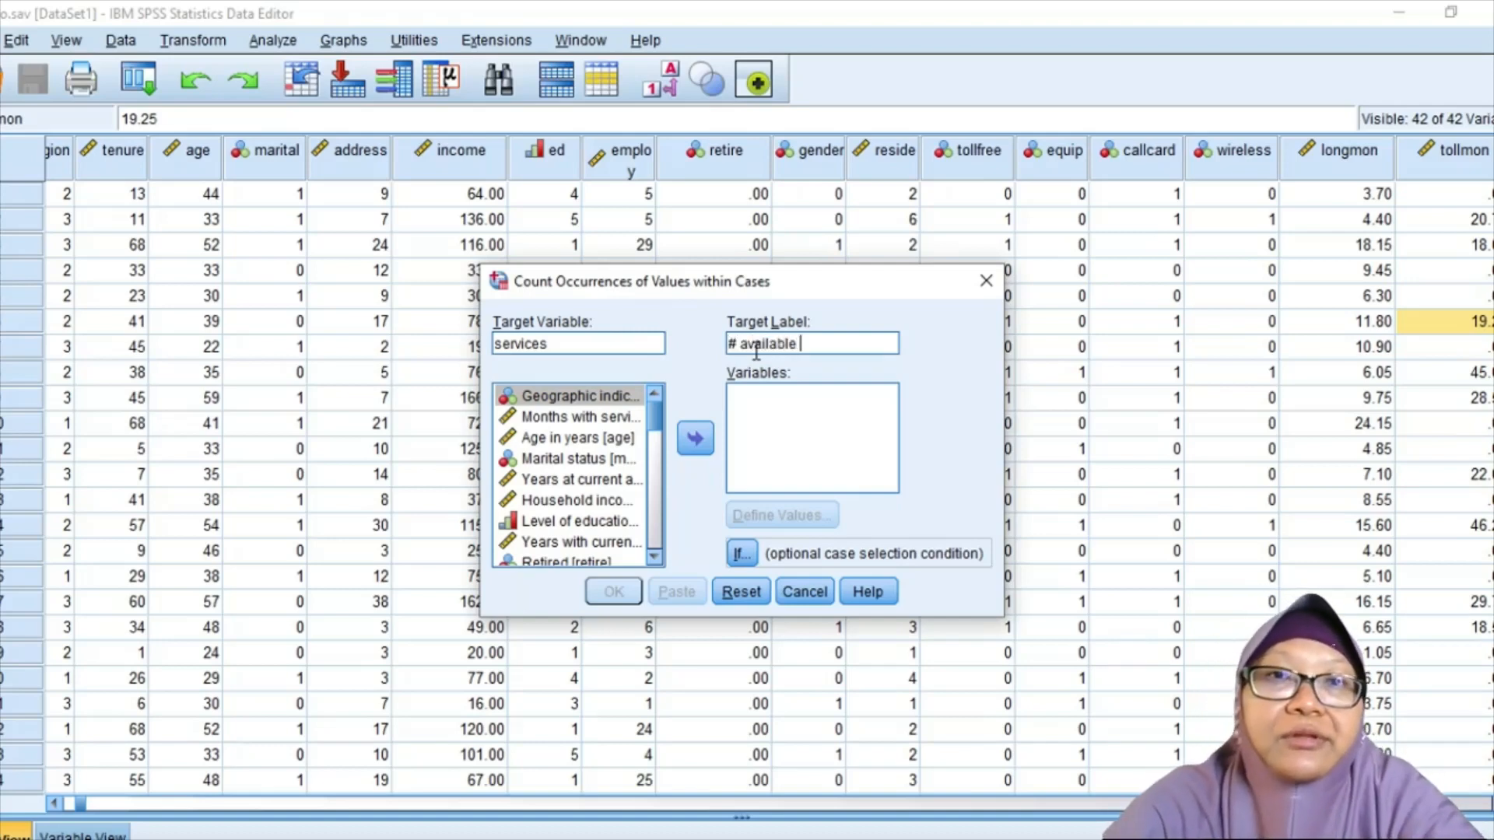
text(services)
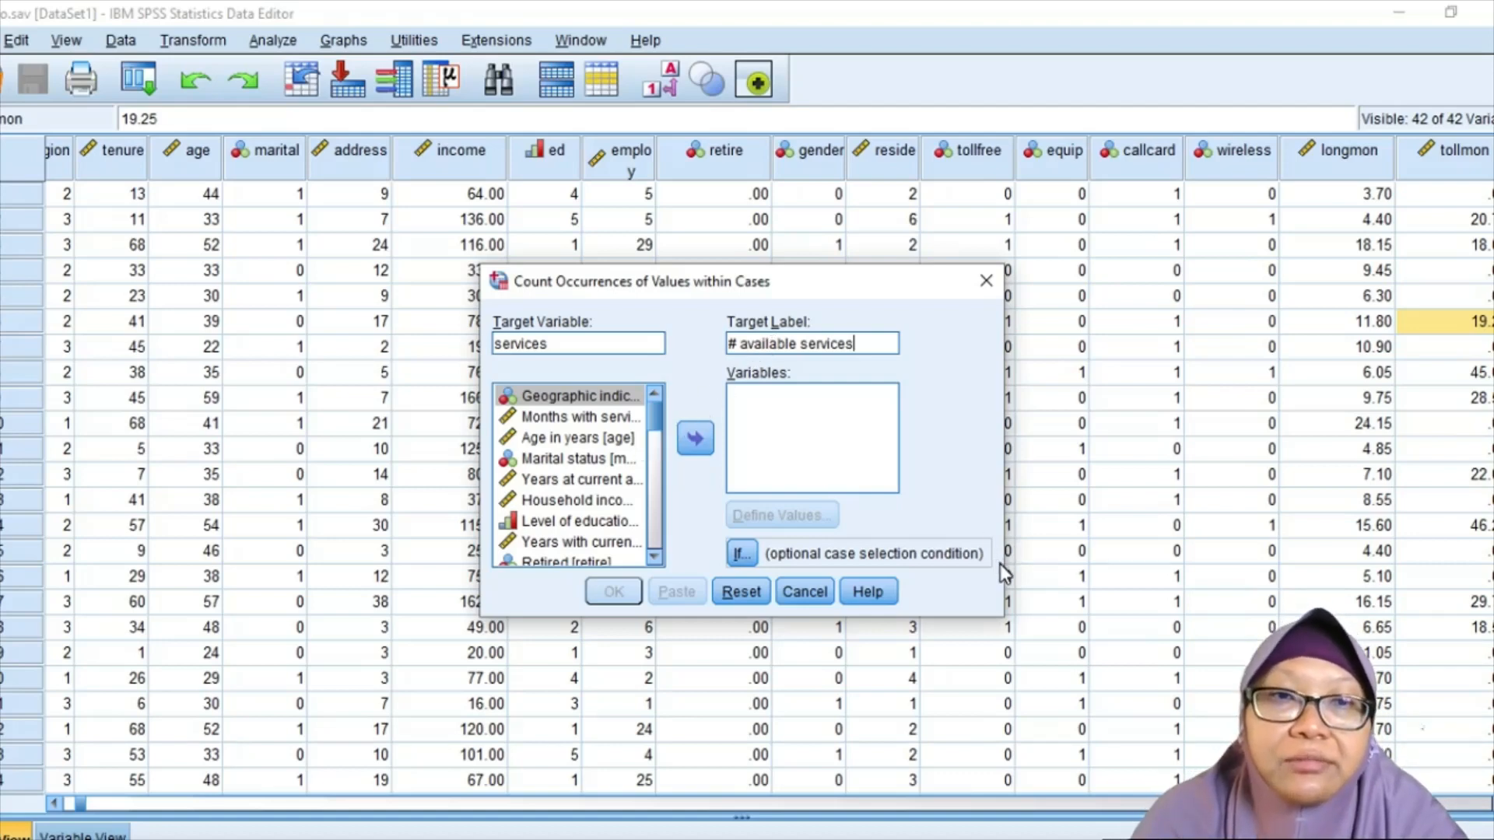
Widen the count dialog and add the variables from Multiple lines [multline] through Electronic billing [ebill] as the ones to count.
drag(1004, 574, 1133, 609)
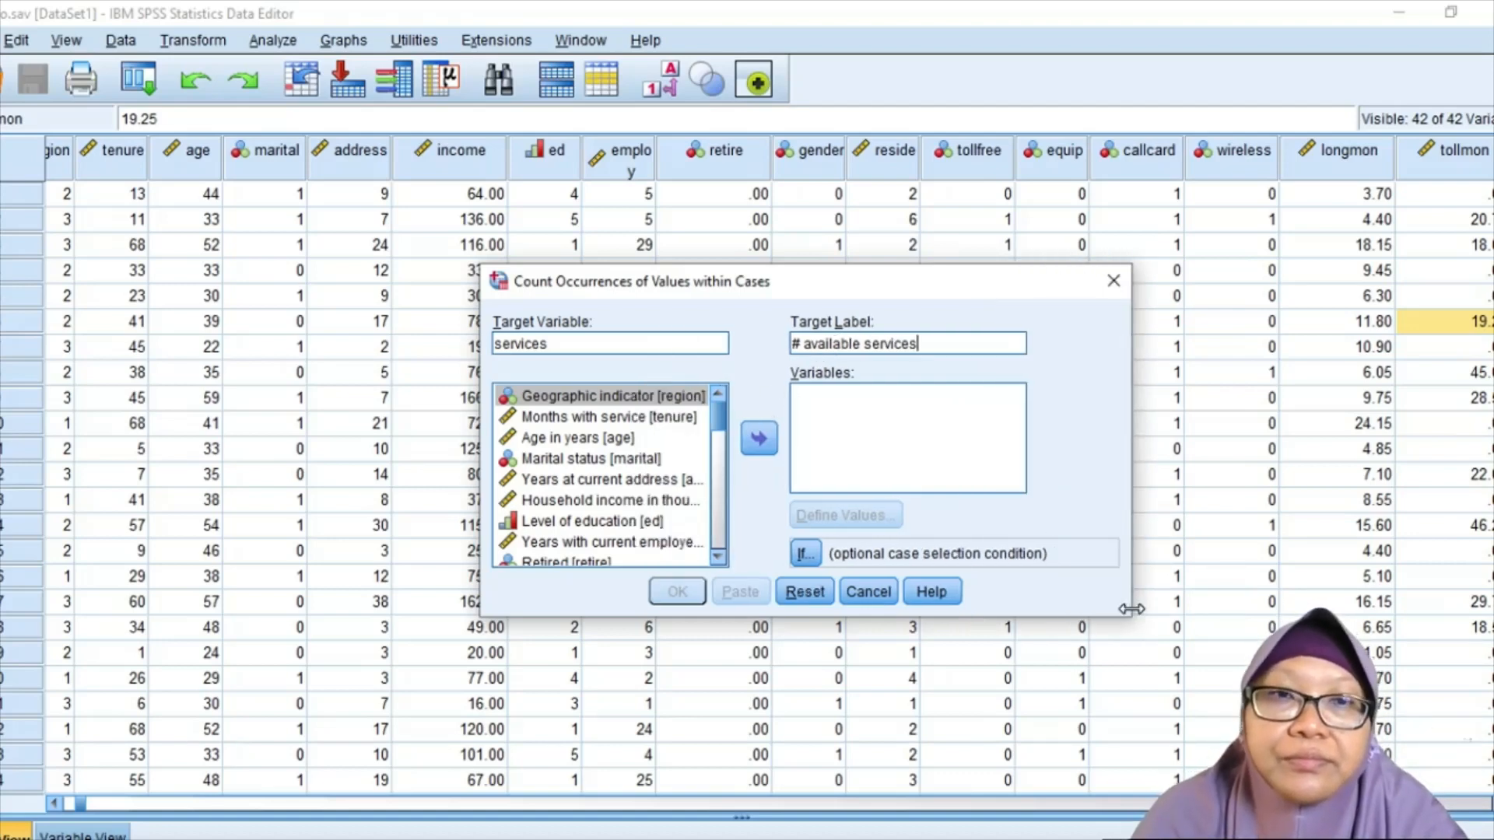
click(722, 563)
click(722, 562)
click(722, 562)
click(722, 563)
click(722, 563)
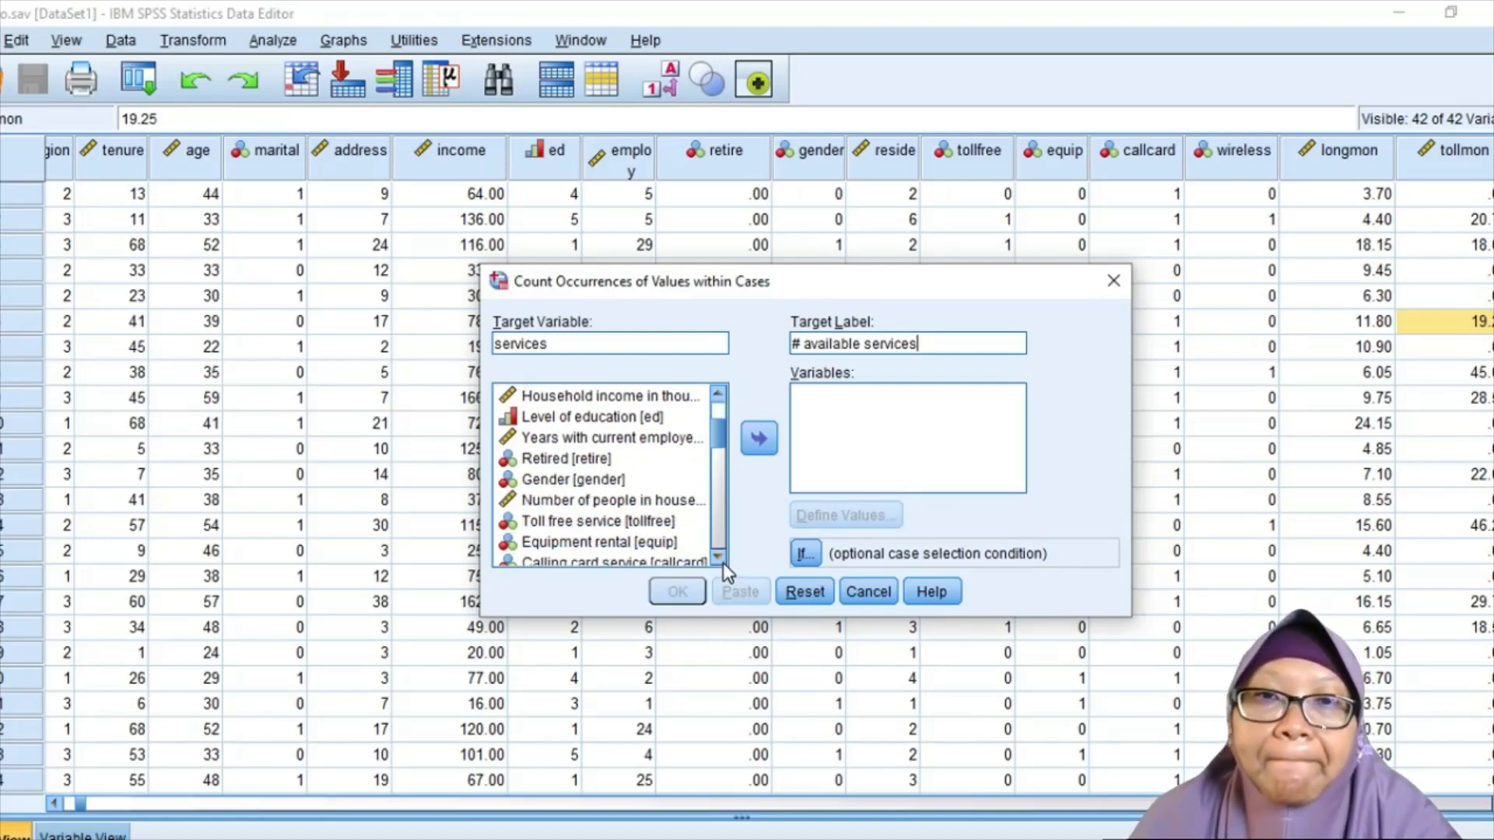
click(721, 563)
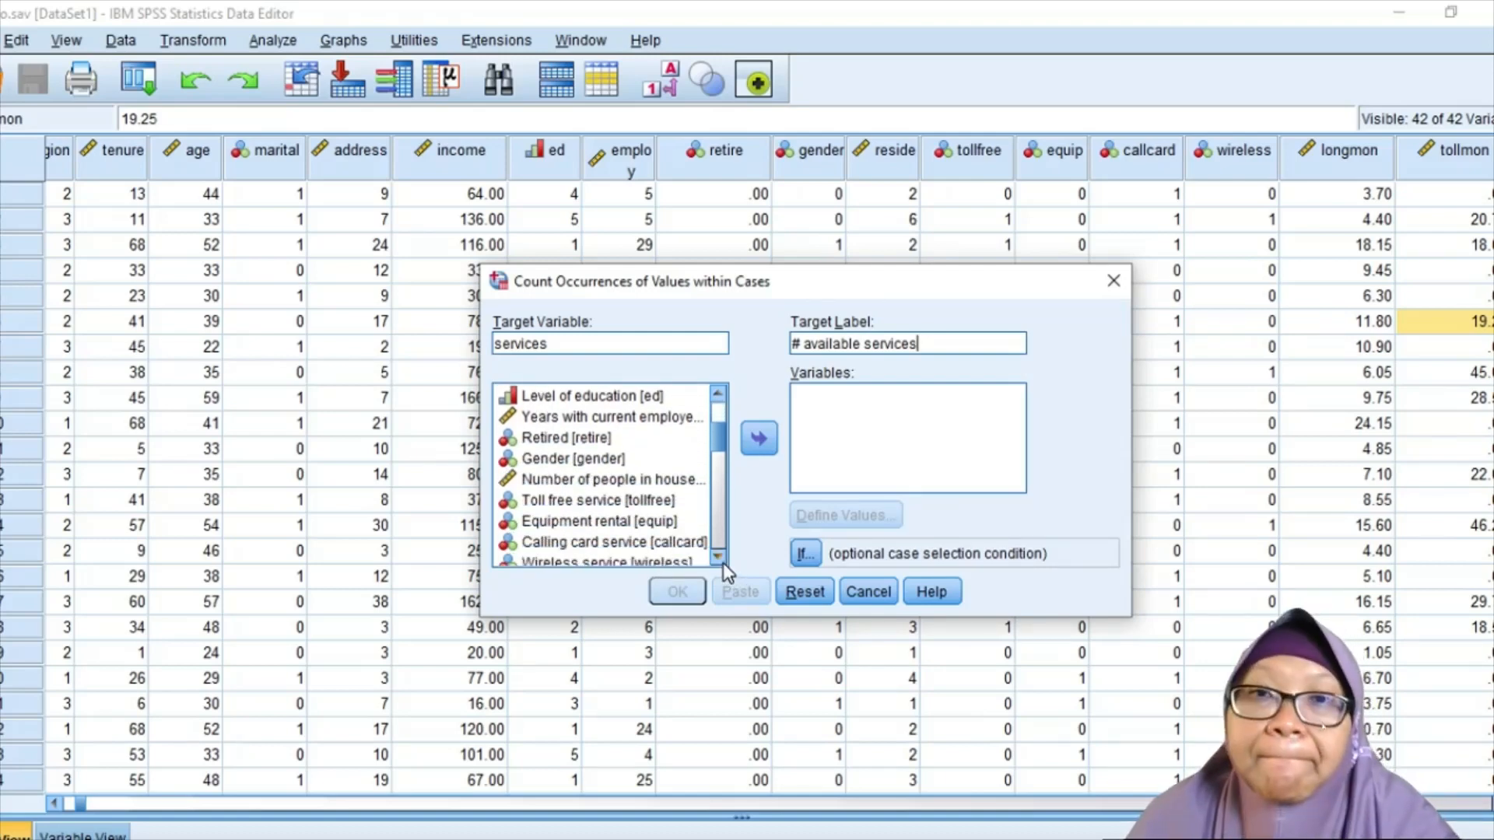
click(722, 562)
click(721, 562)
click(722, 563)
click(722, 563)
click(722, 562)
click(722, 562)
click(722, 563)
click(722, 563)
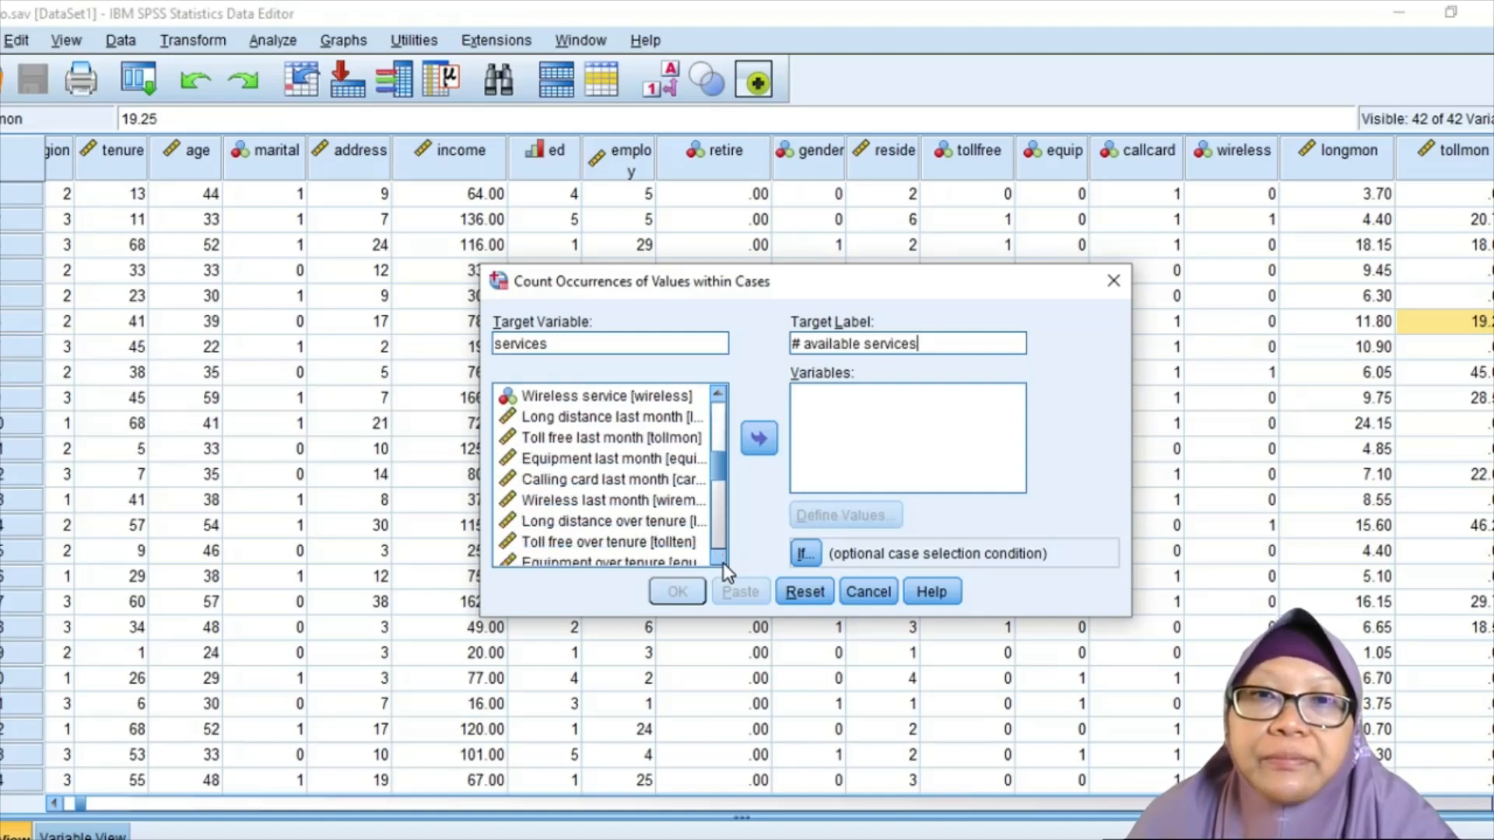
click(722, 562)
click(722, 563)
click(722, 562)
click(722, 563)
click(722, 562)
click(722, 563)
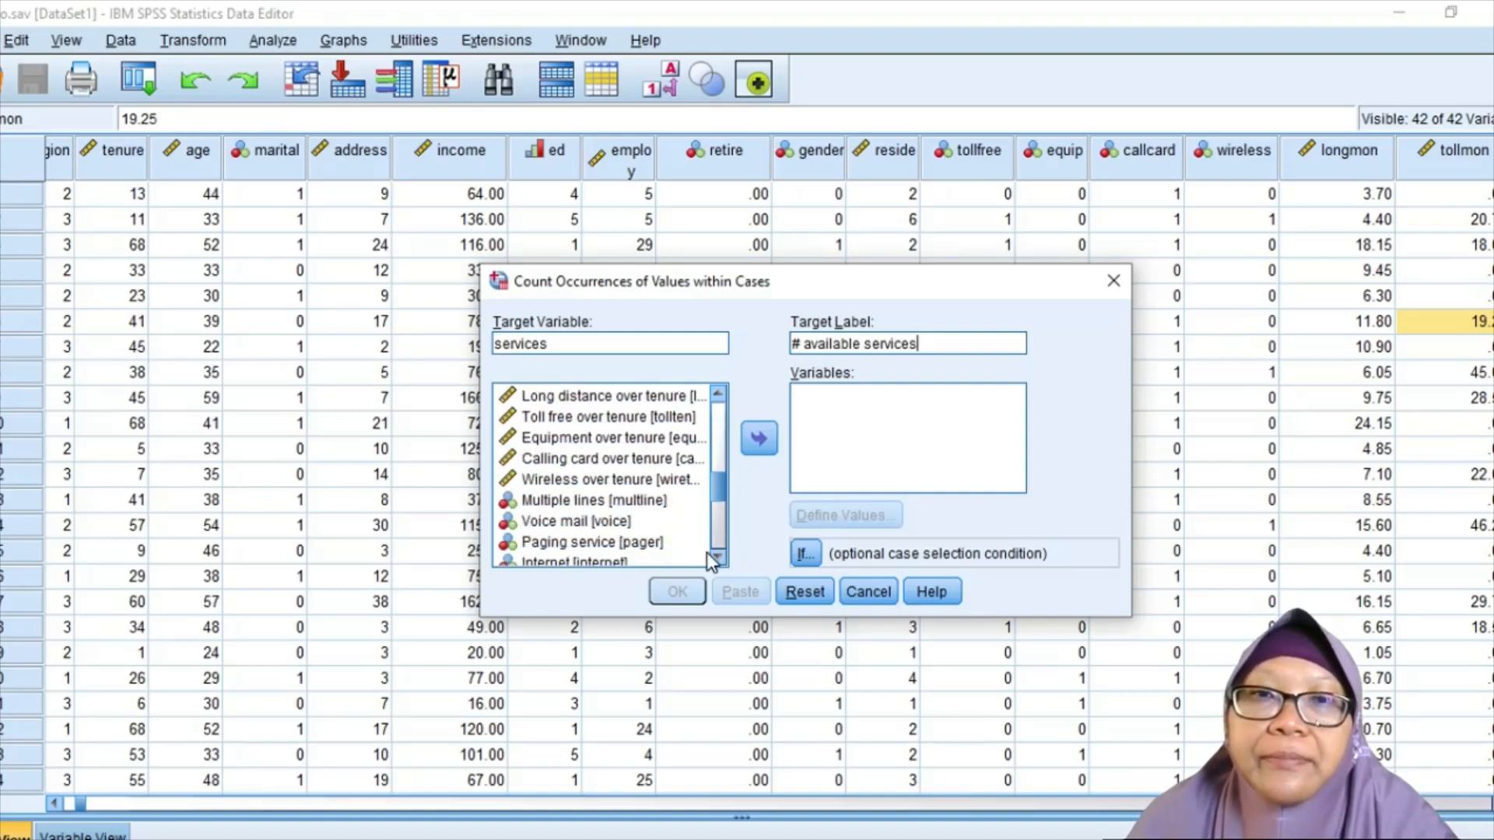
click(717, 559)
click(716, 559)
click(717, 558)
click(717, 558)
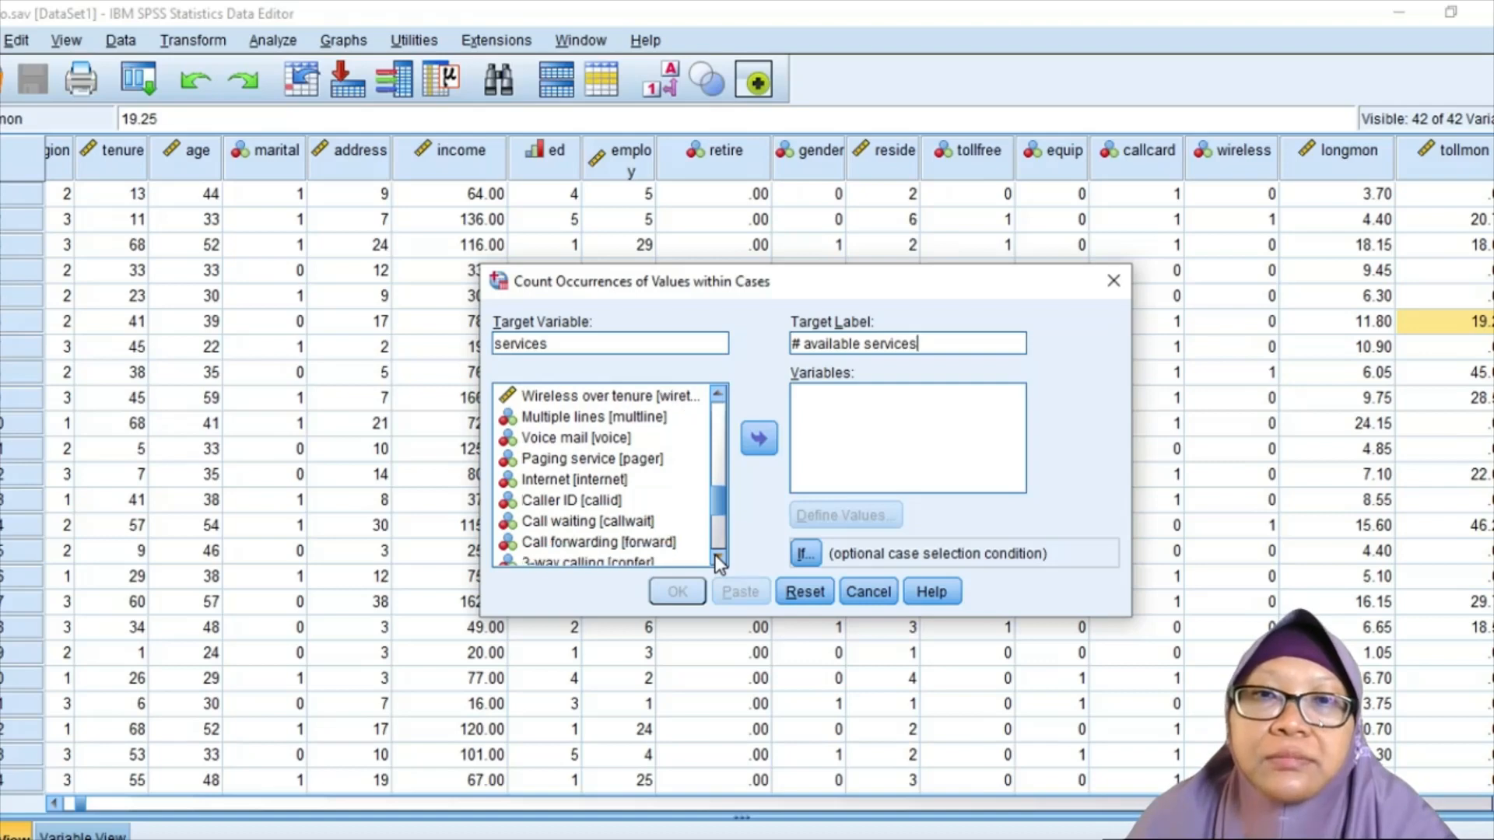
click(616, 417)
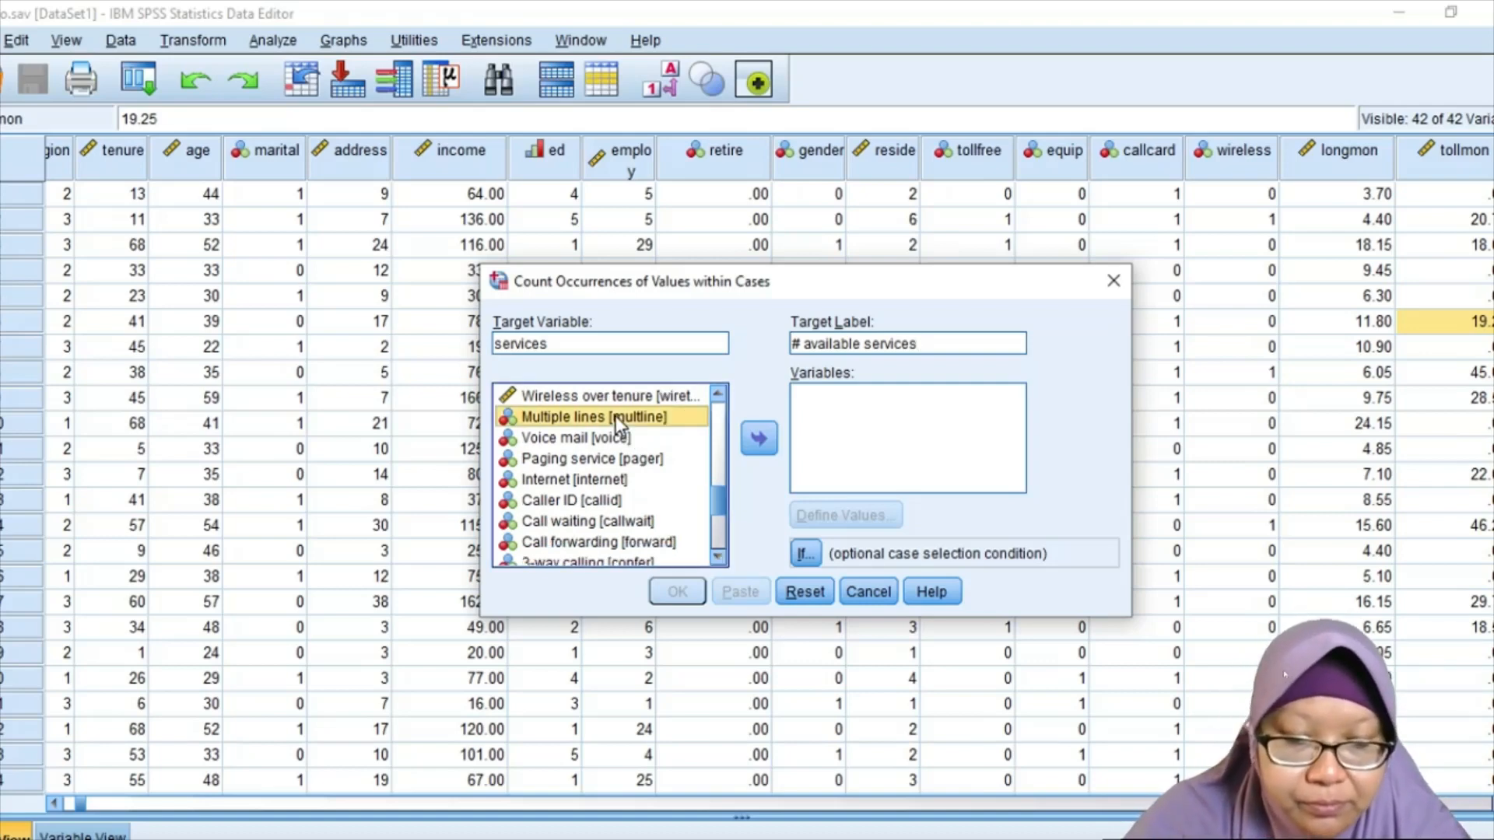
key(shift+Down)
key(shift+Down)
key(shift+Down)
key(shift+Down)
key(shift+Down)
key(shift+Down)
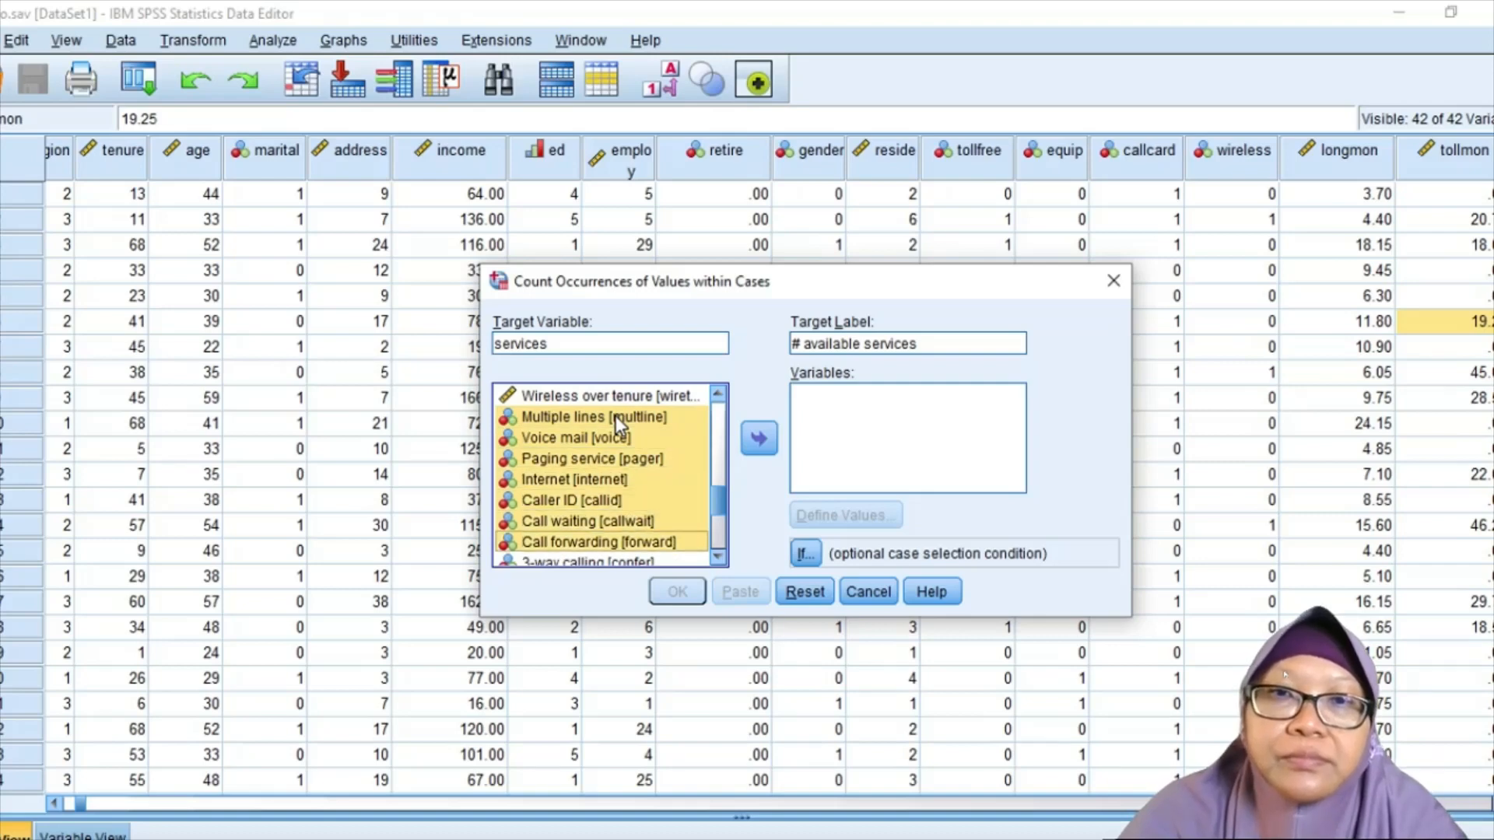
key(shift+Down)
key(shift+Down)
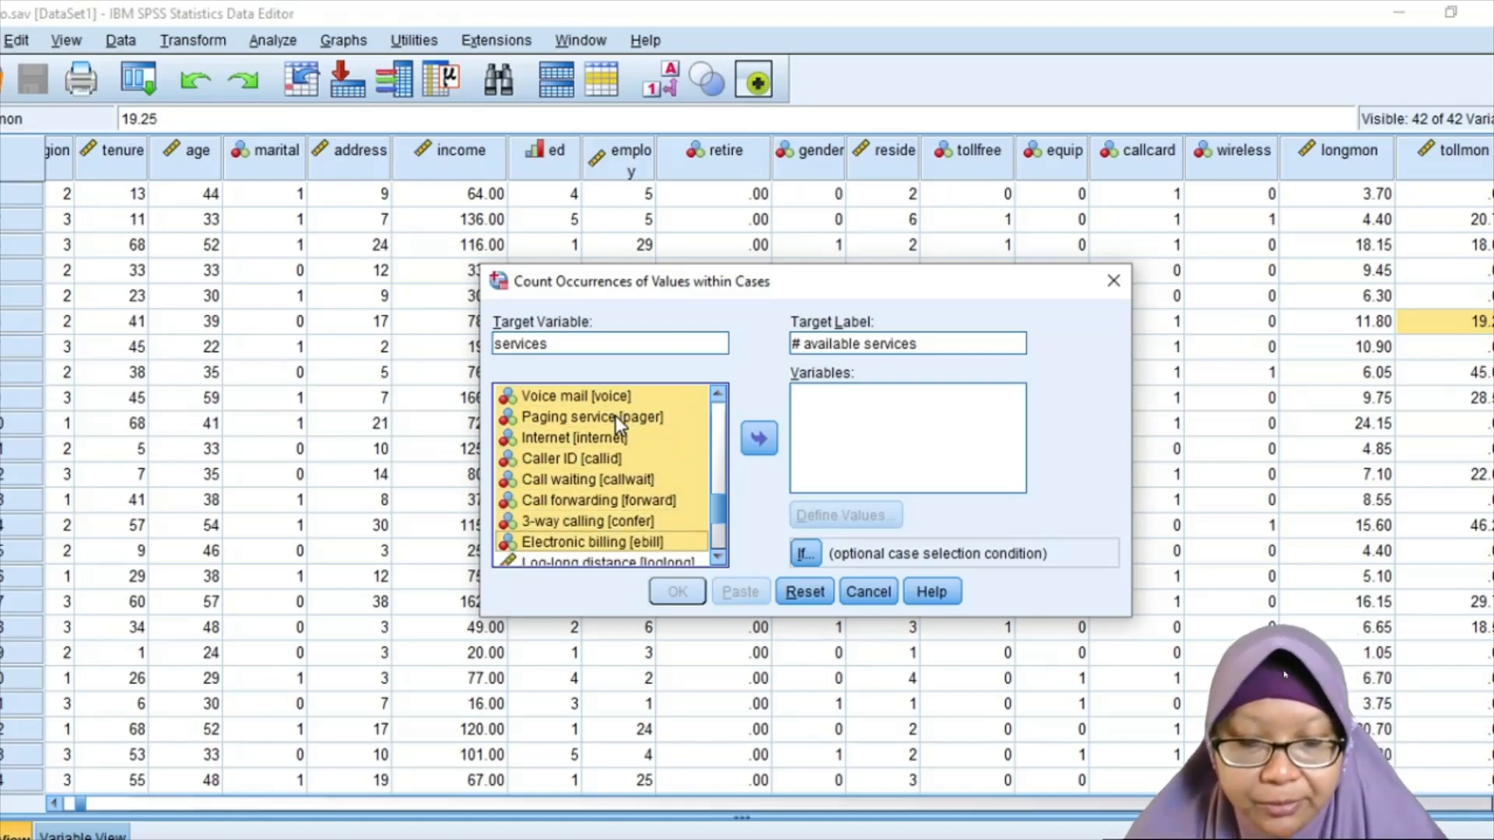
click(760, 442)
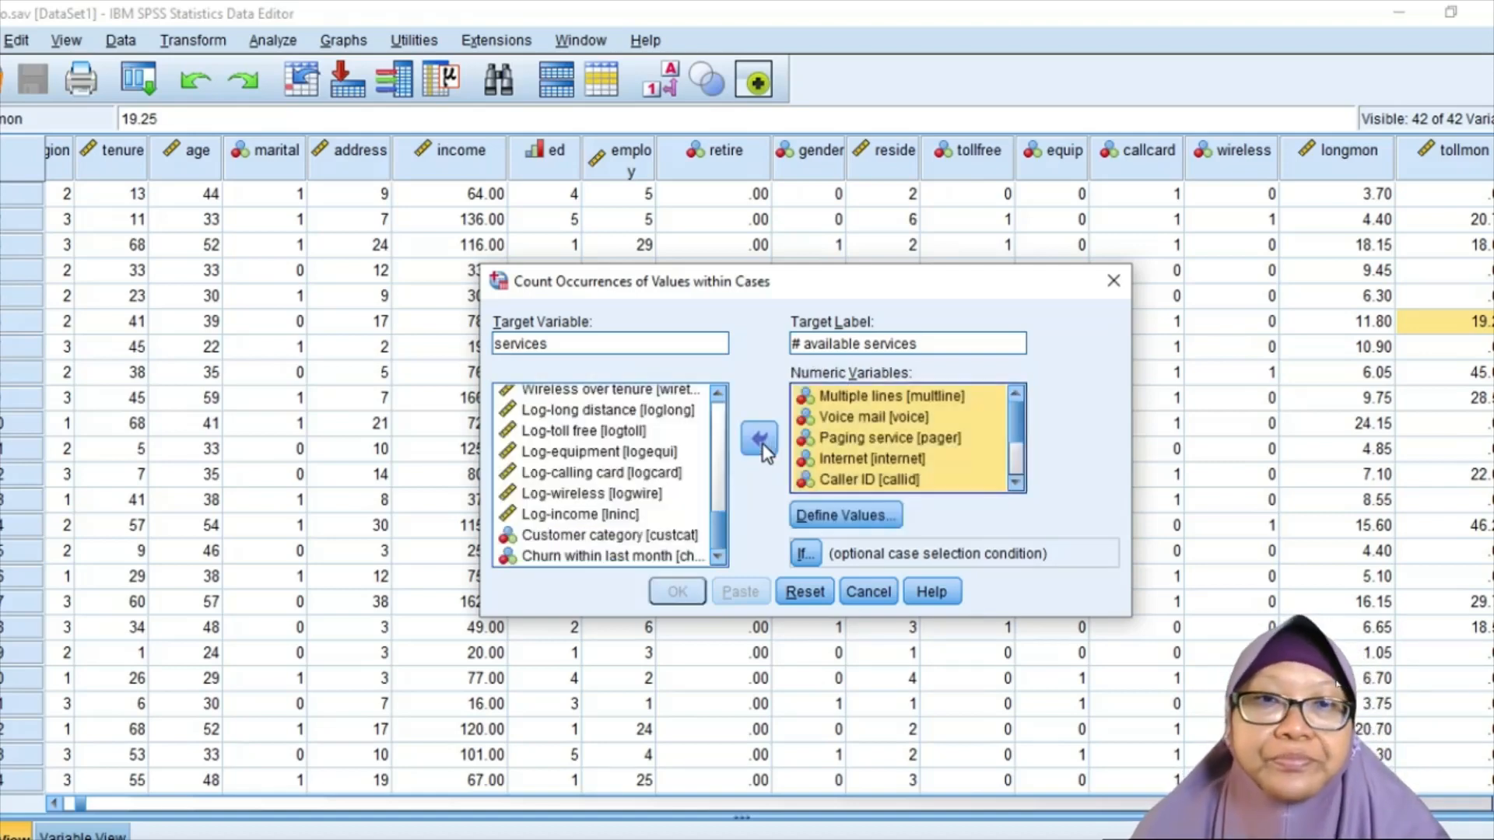
Define 1 as the value to count and run the count to create the services variable.
click(807, 516)
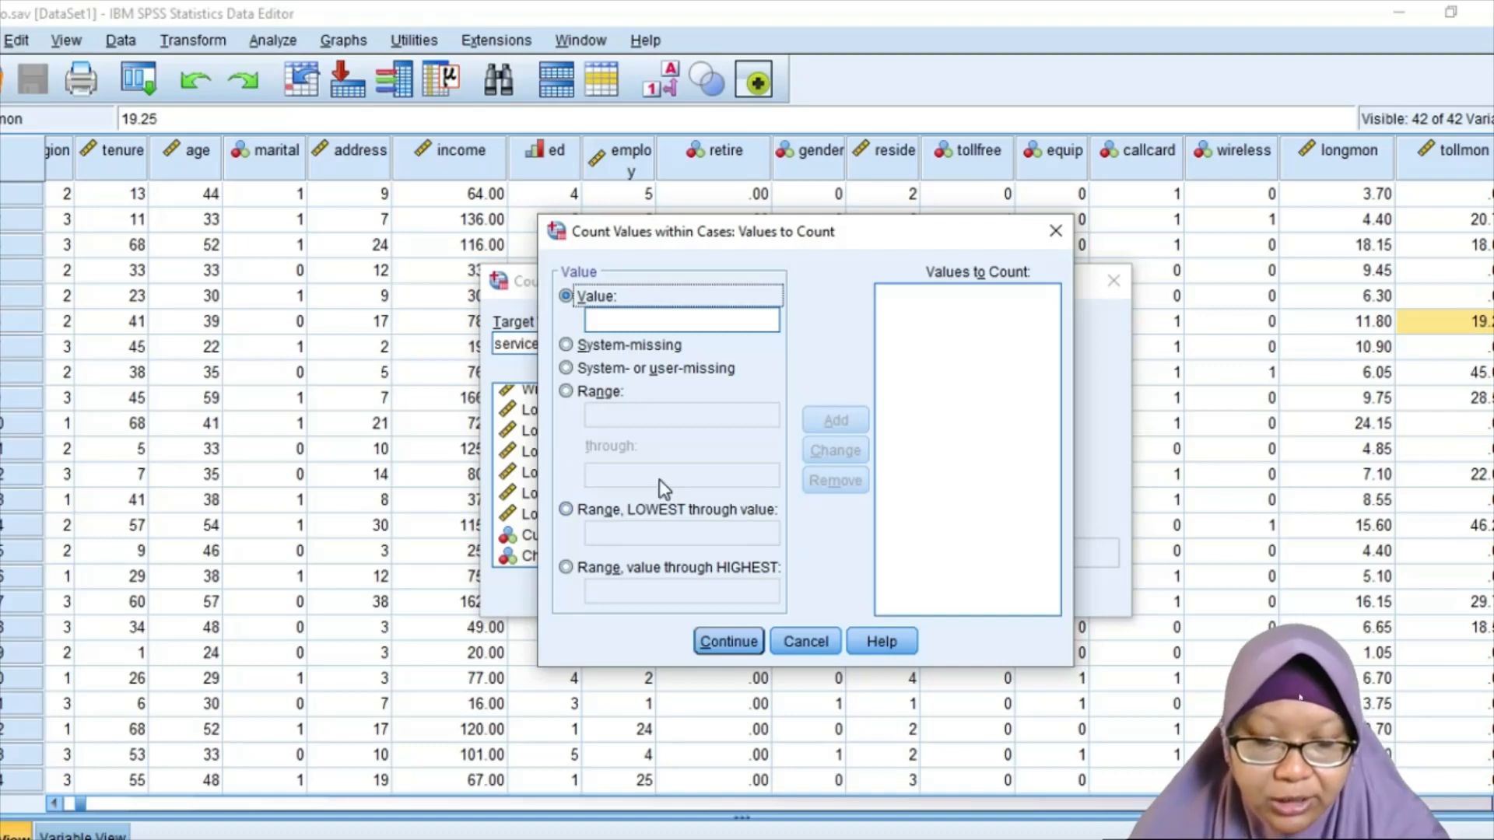
click(642, 329)
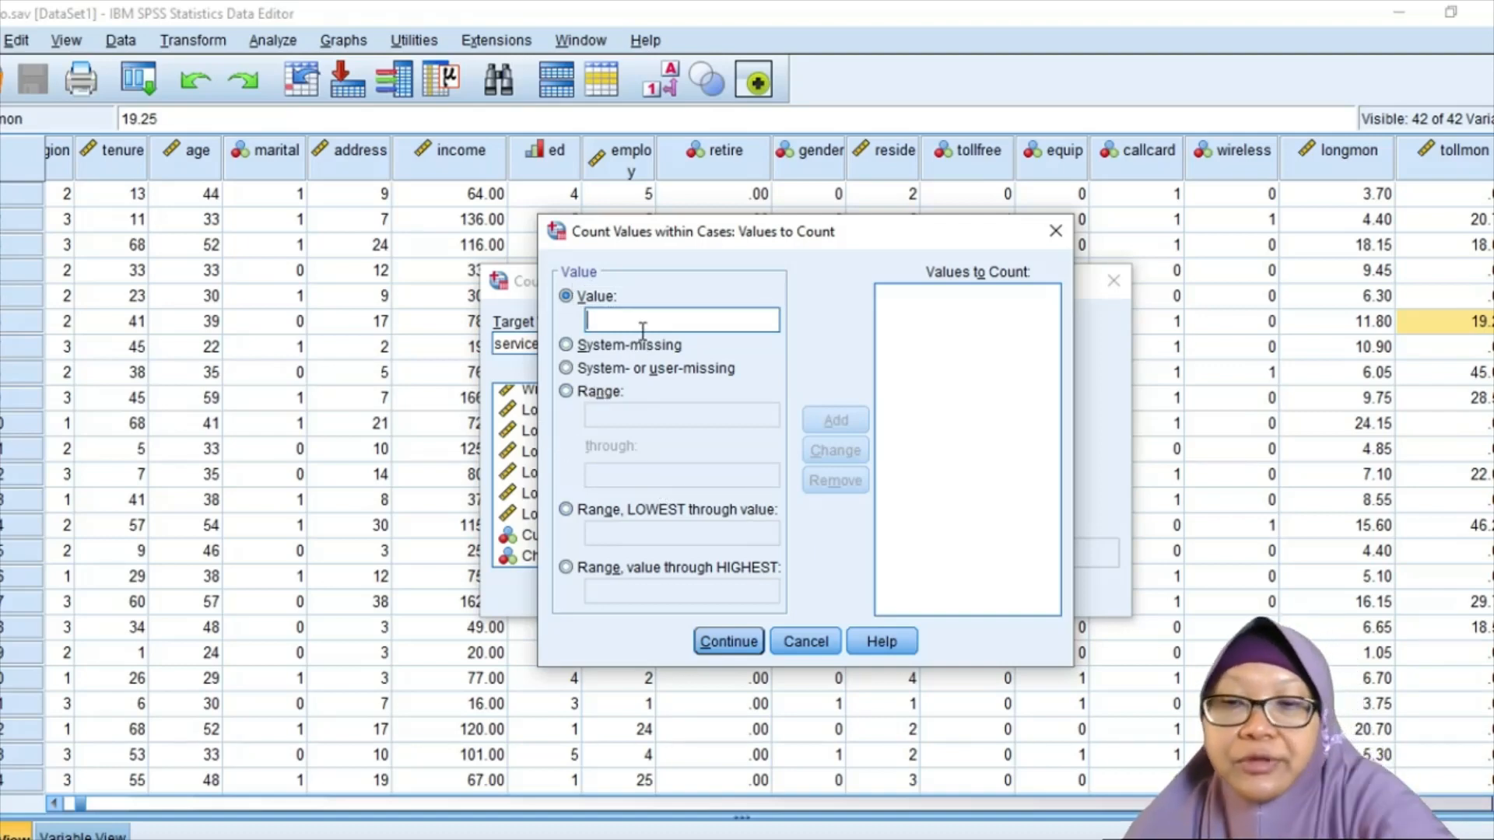
text(1)
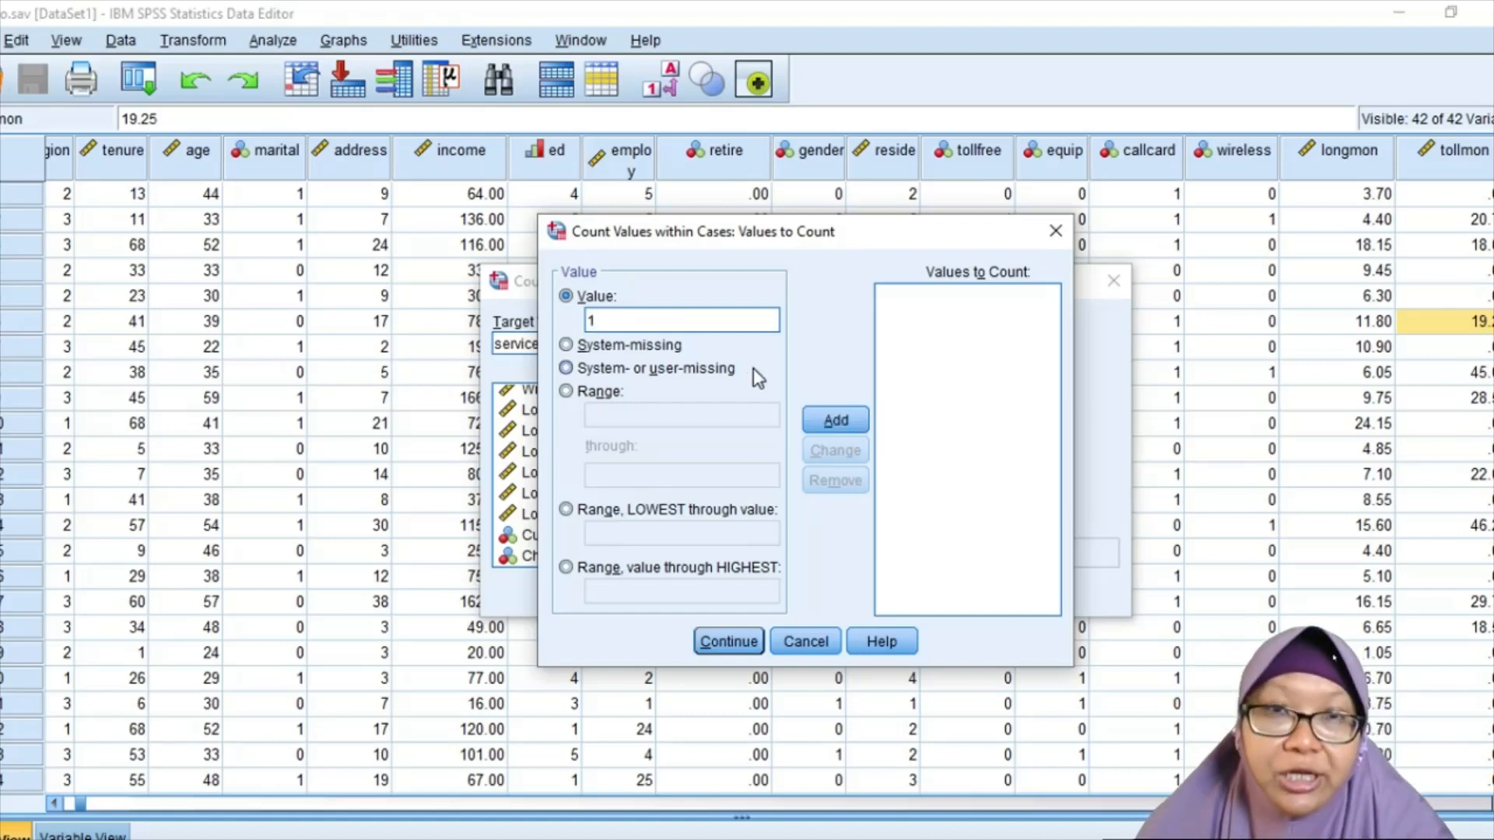
click(837, 417)
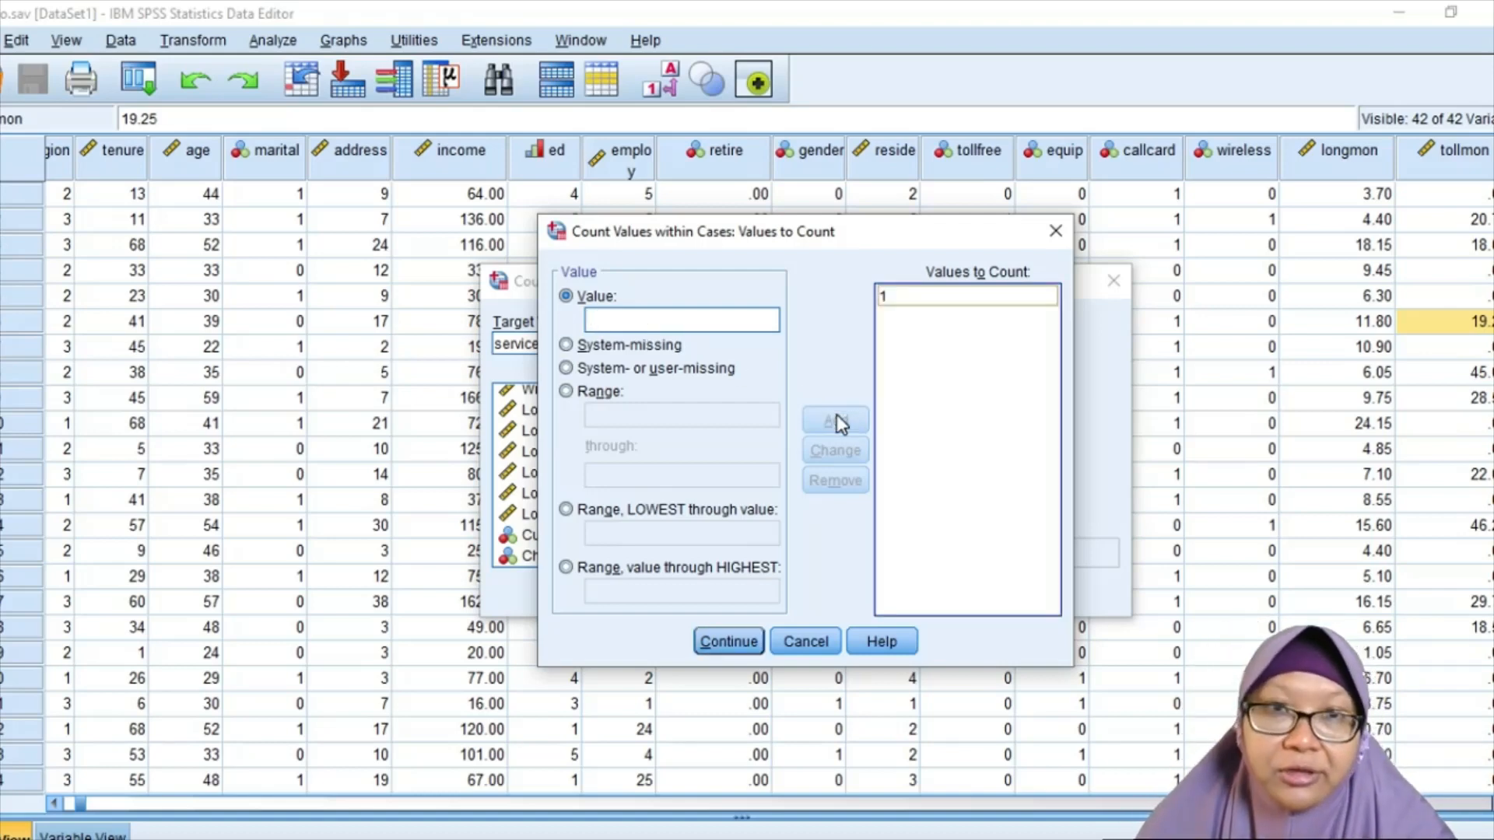
click(703, 652)
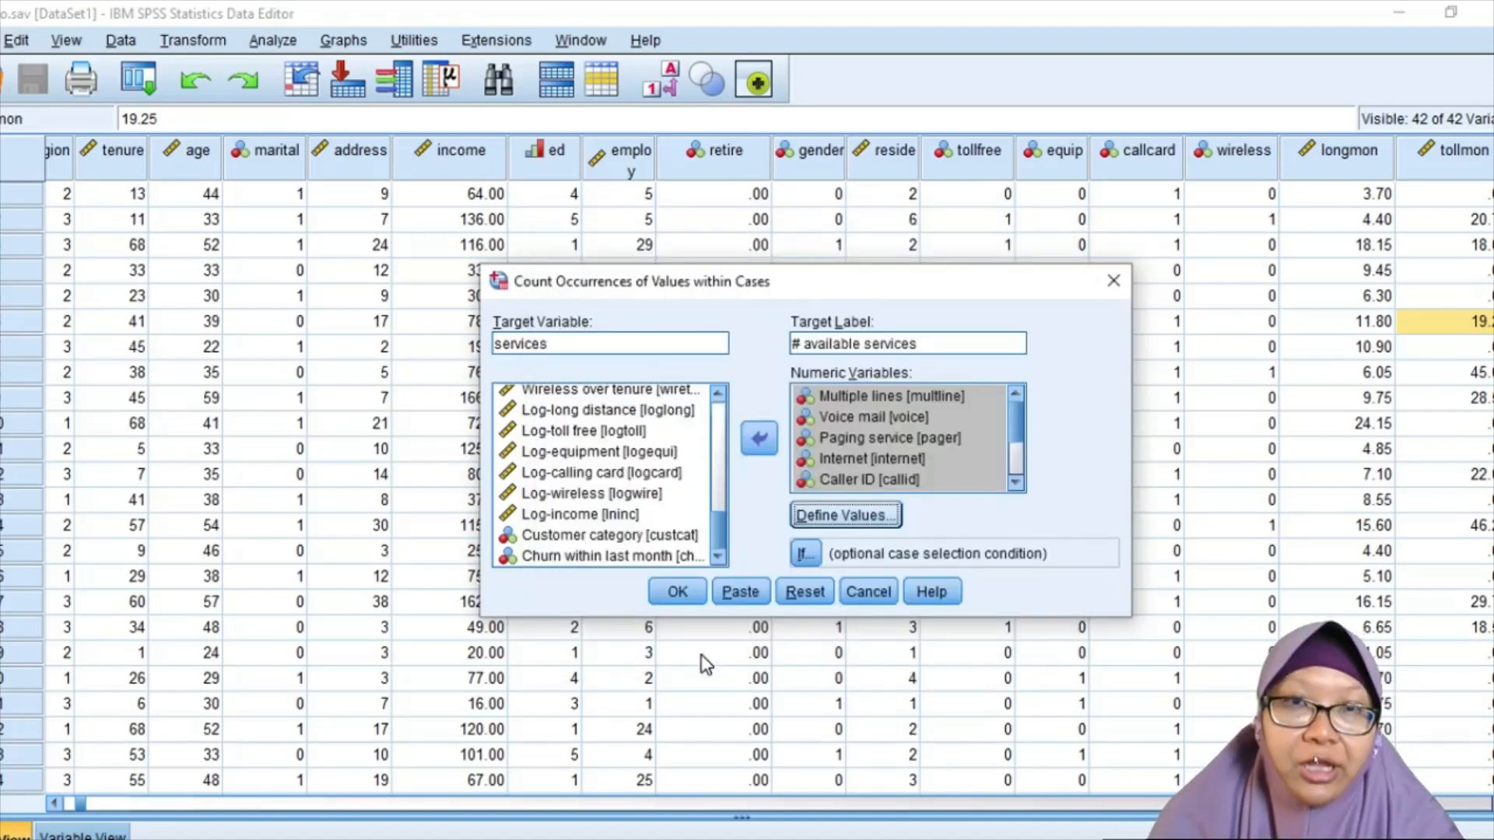
click(688, 601)
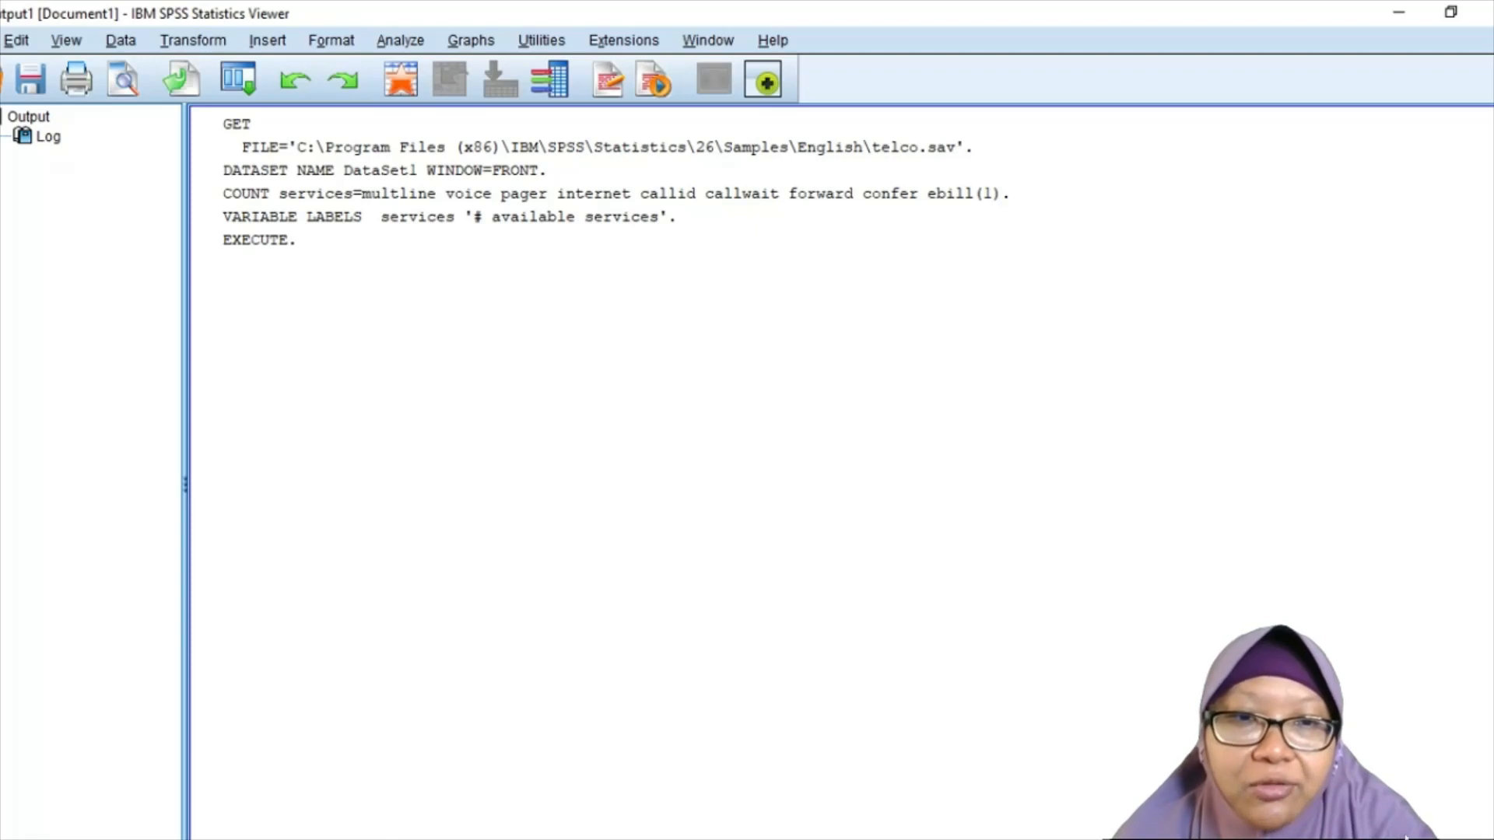
click(904, 811)
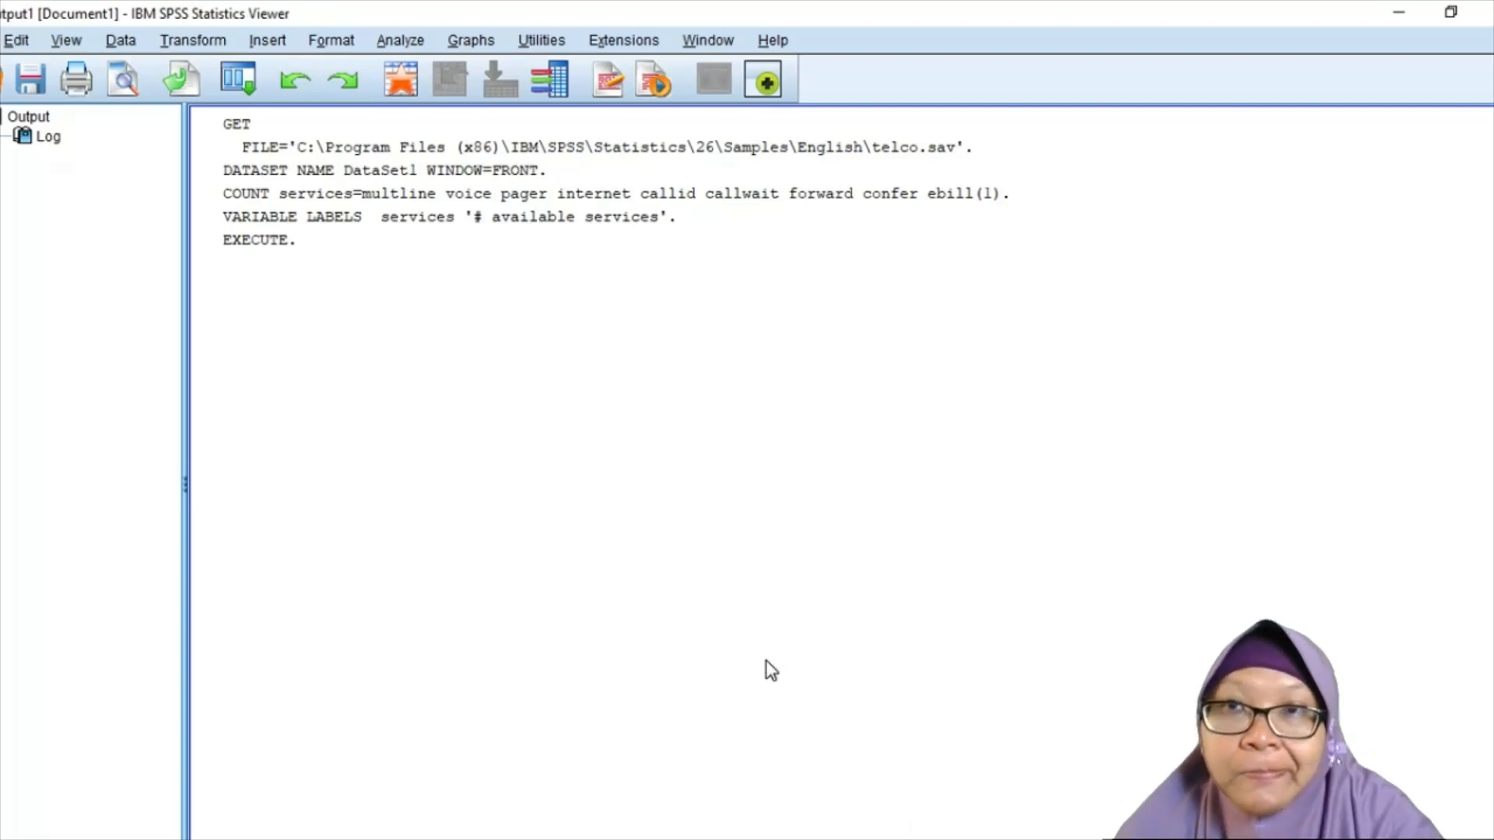
Start Compute Variable with monthly as the target variable.
click(212, 50)
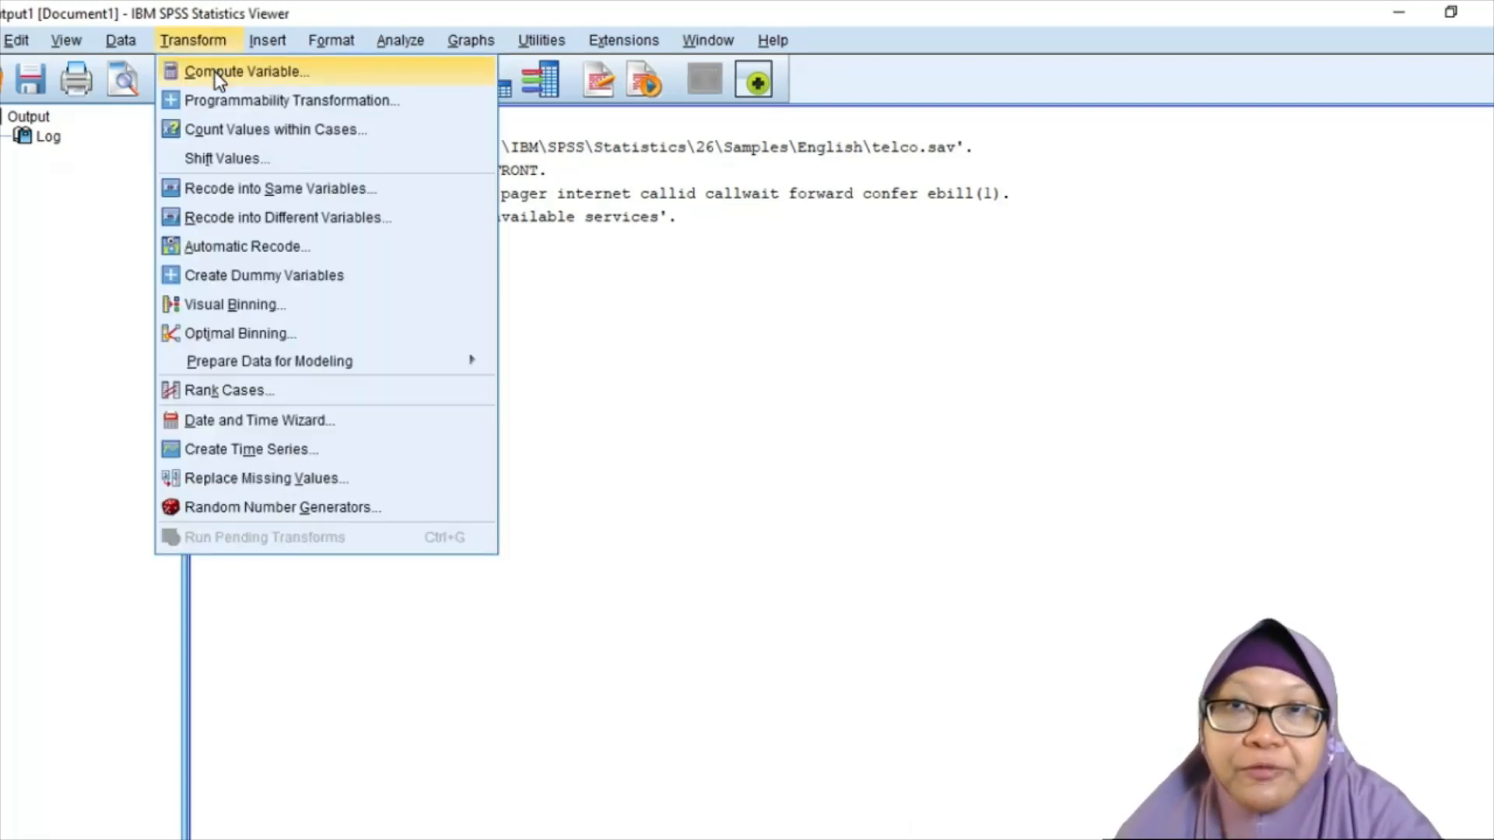
click(213, 71)
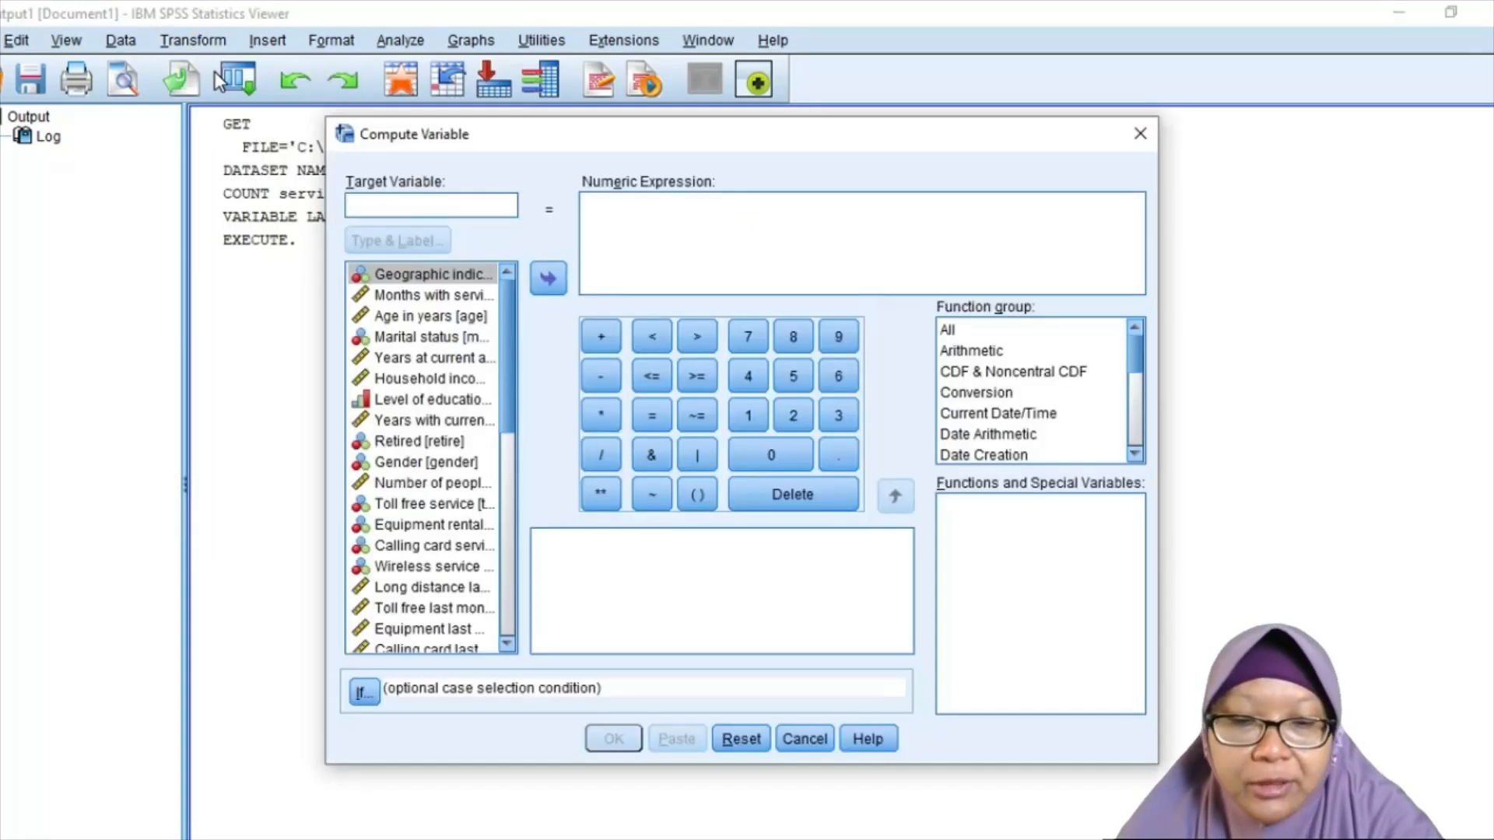
click(366, 209)
text(monthly)
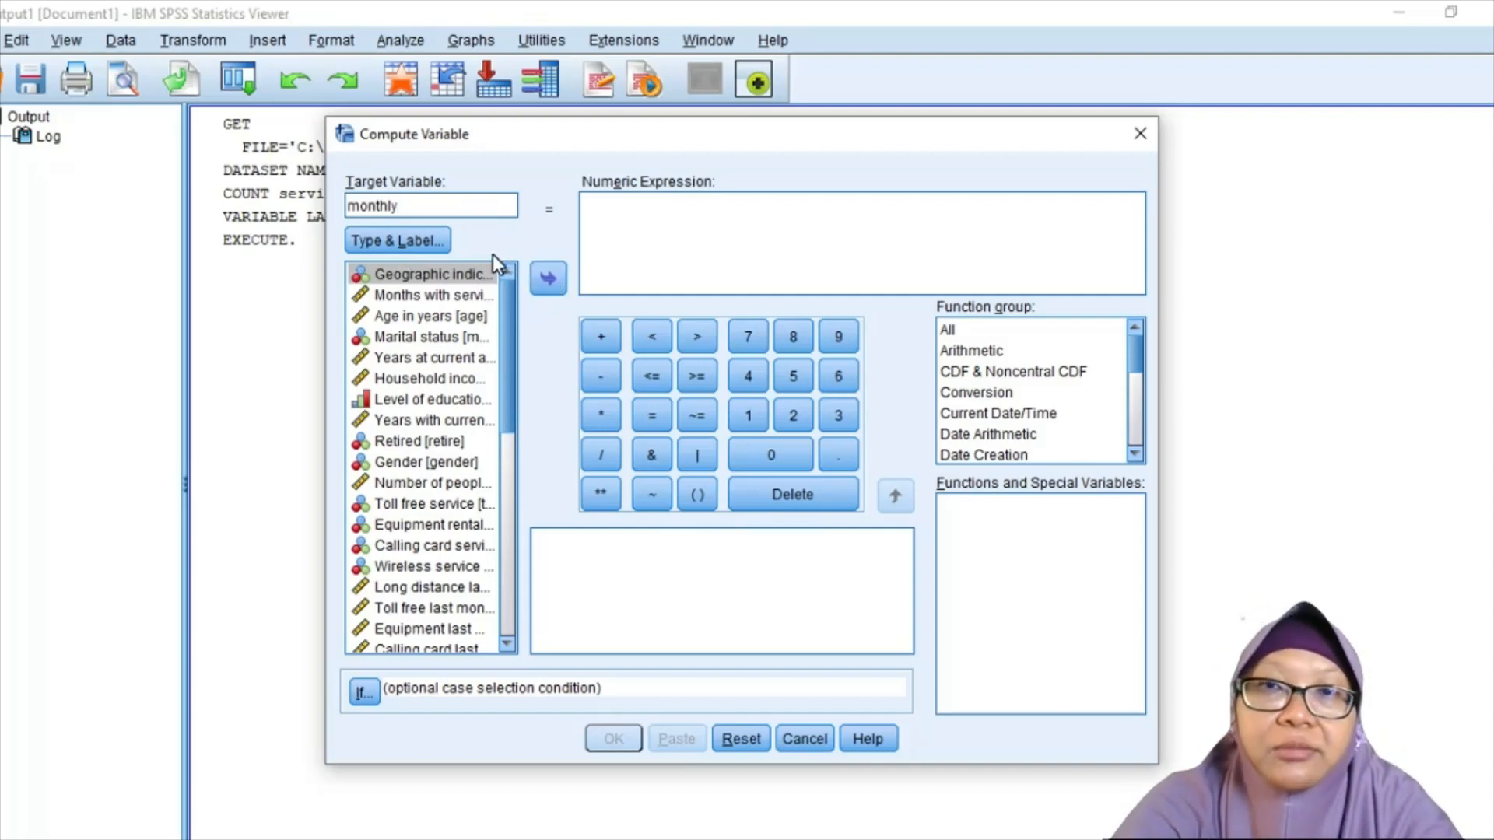
Give the monthly target variable the label "Average monthly expenses", keeping the numeric type.
click(424, 244)
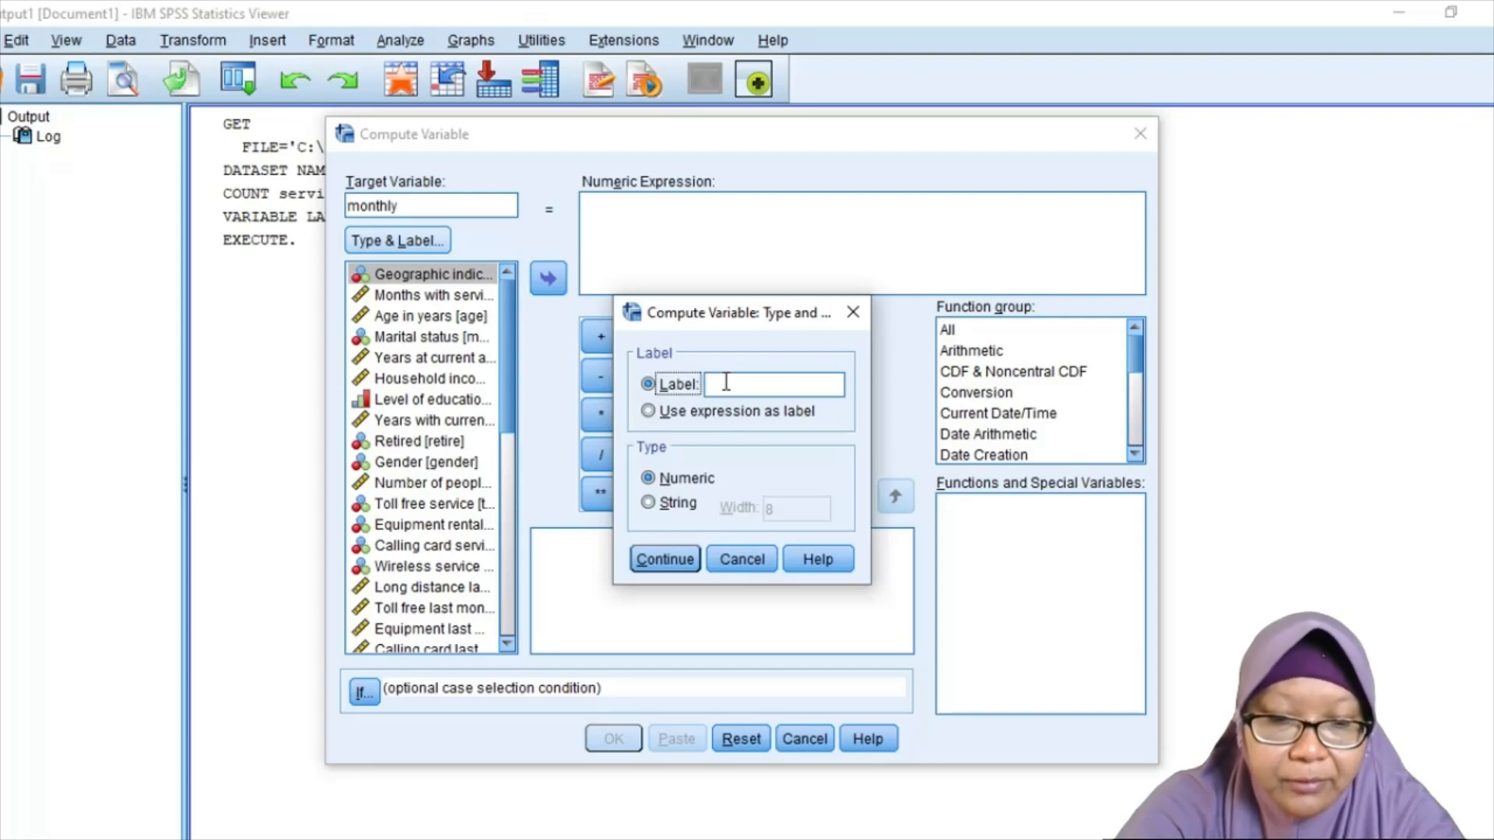
click(725, 382)
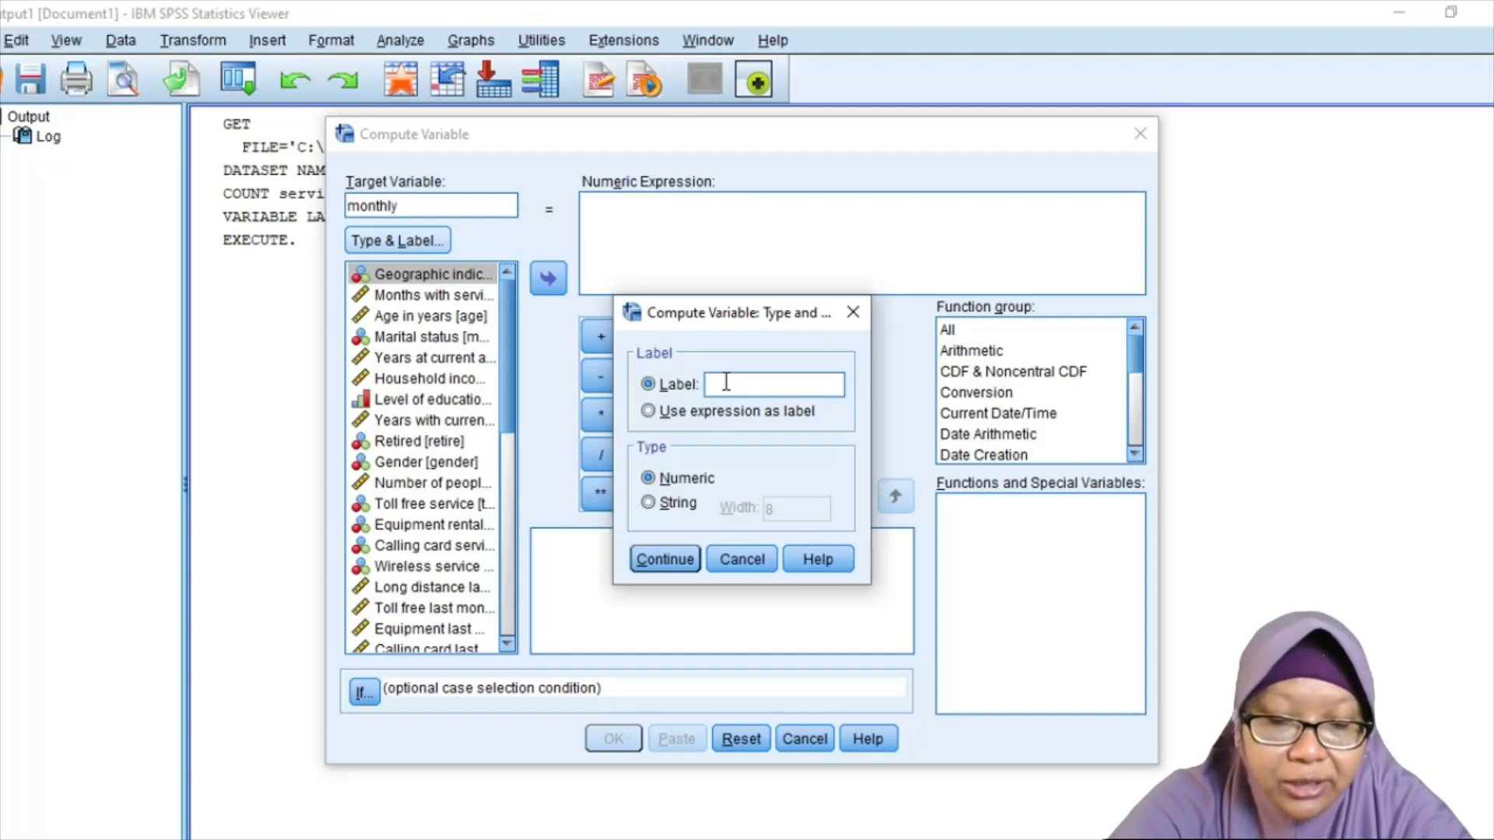
text(Averahe)
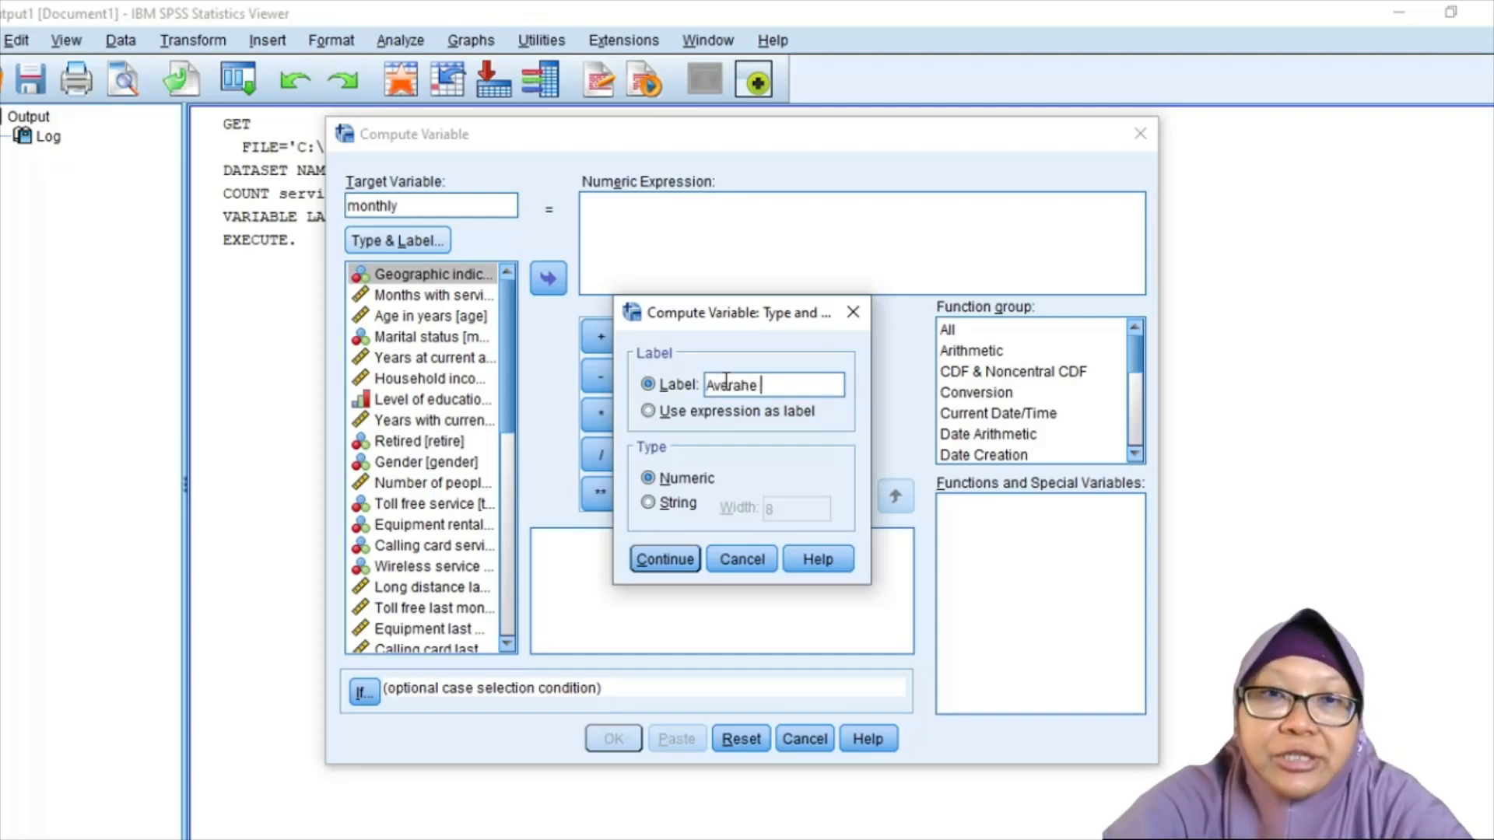
key(BackSpace)
key(BackSpace)
key(BackSpace)
text(ge )
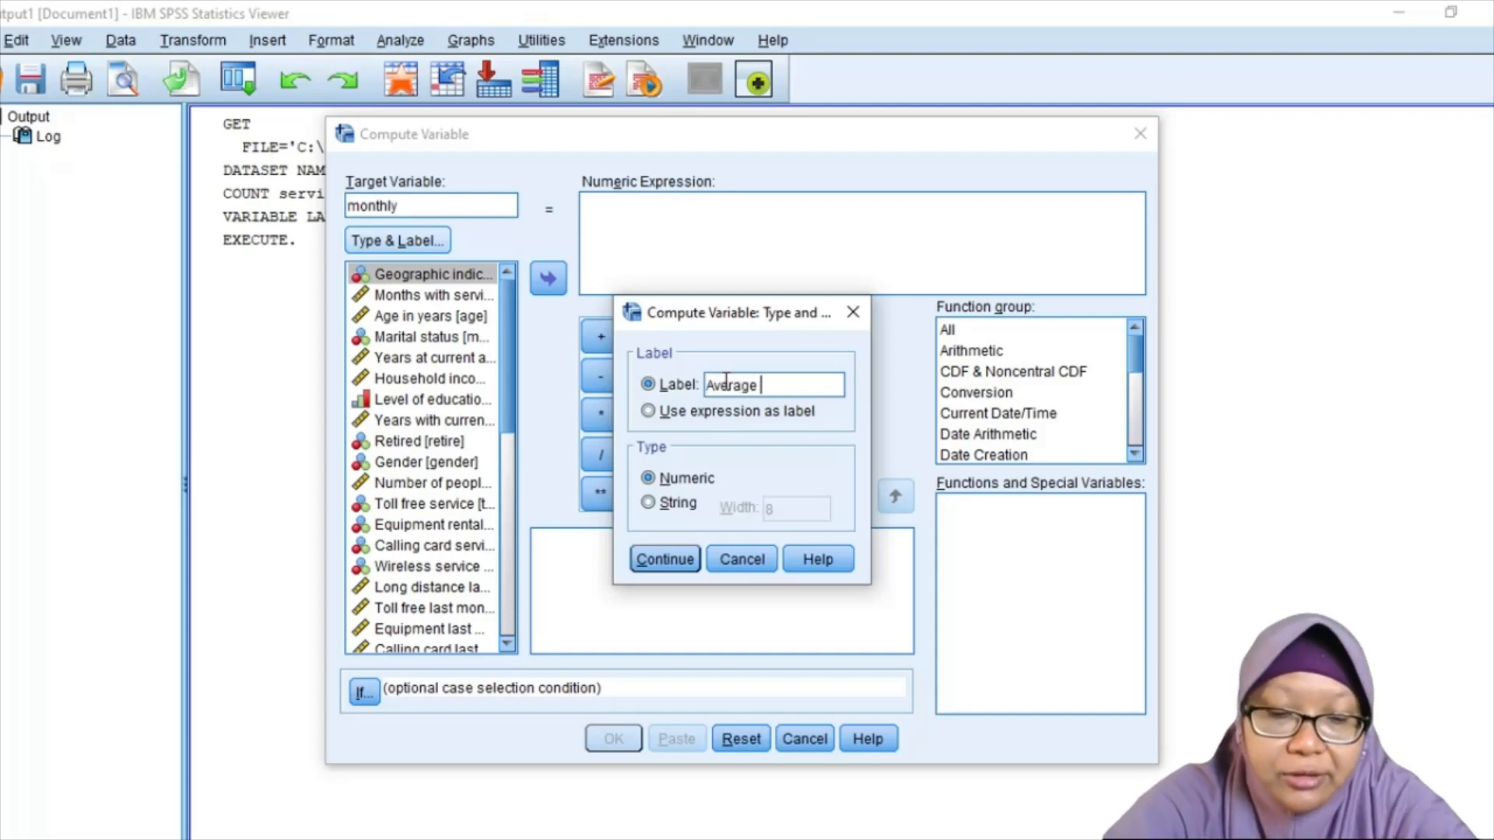
text(monthl)
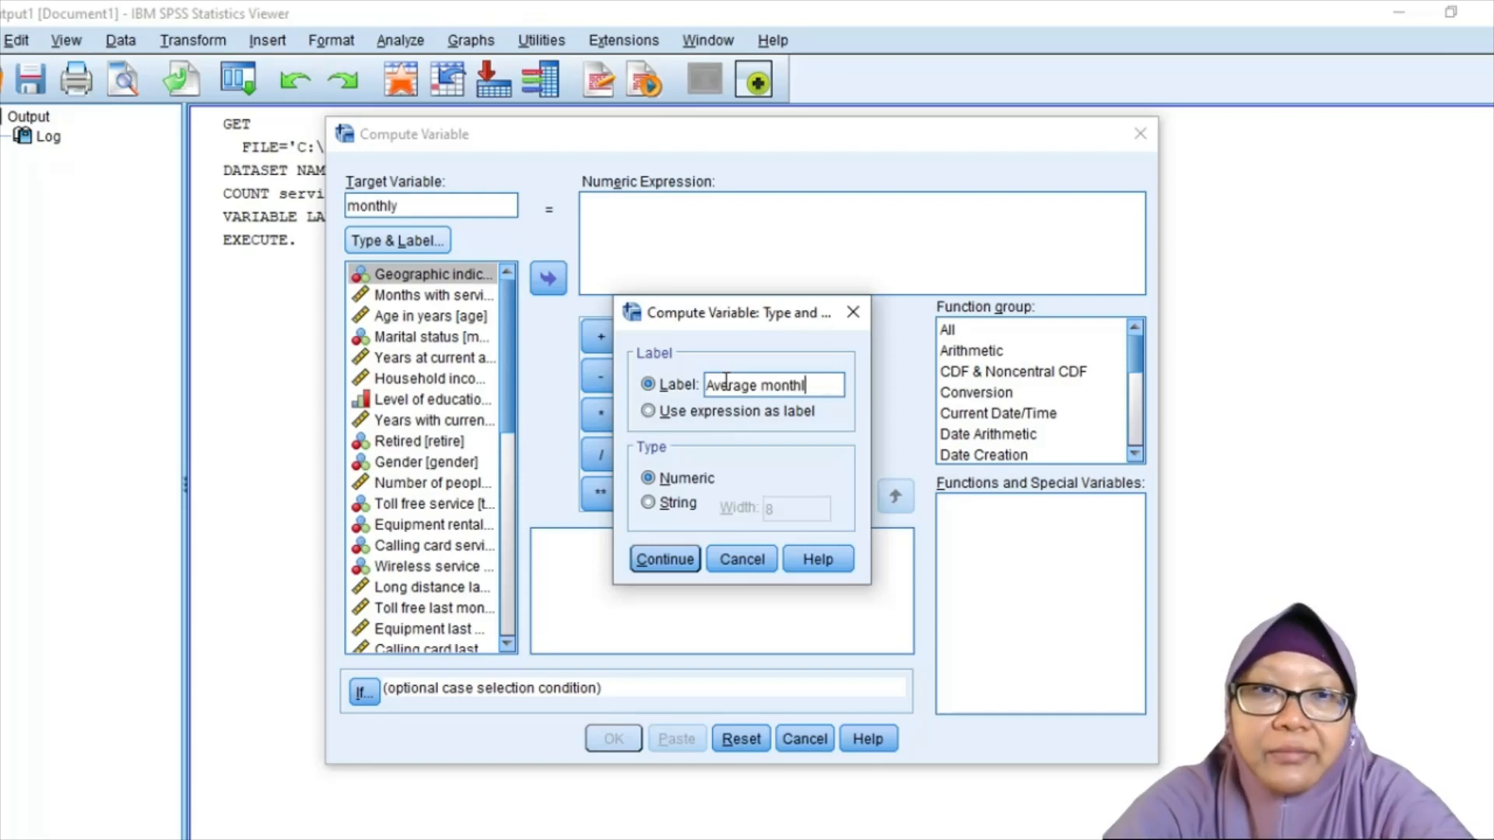
text(y expe)
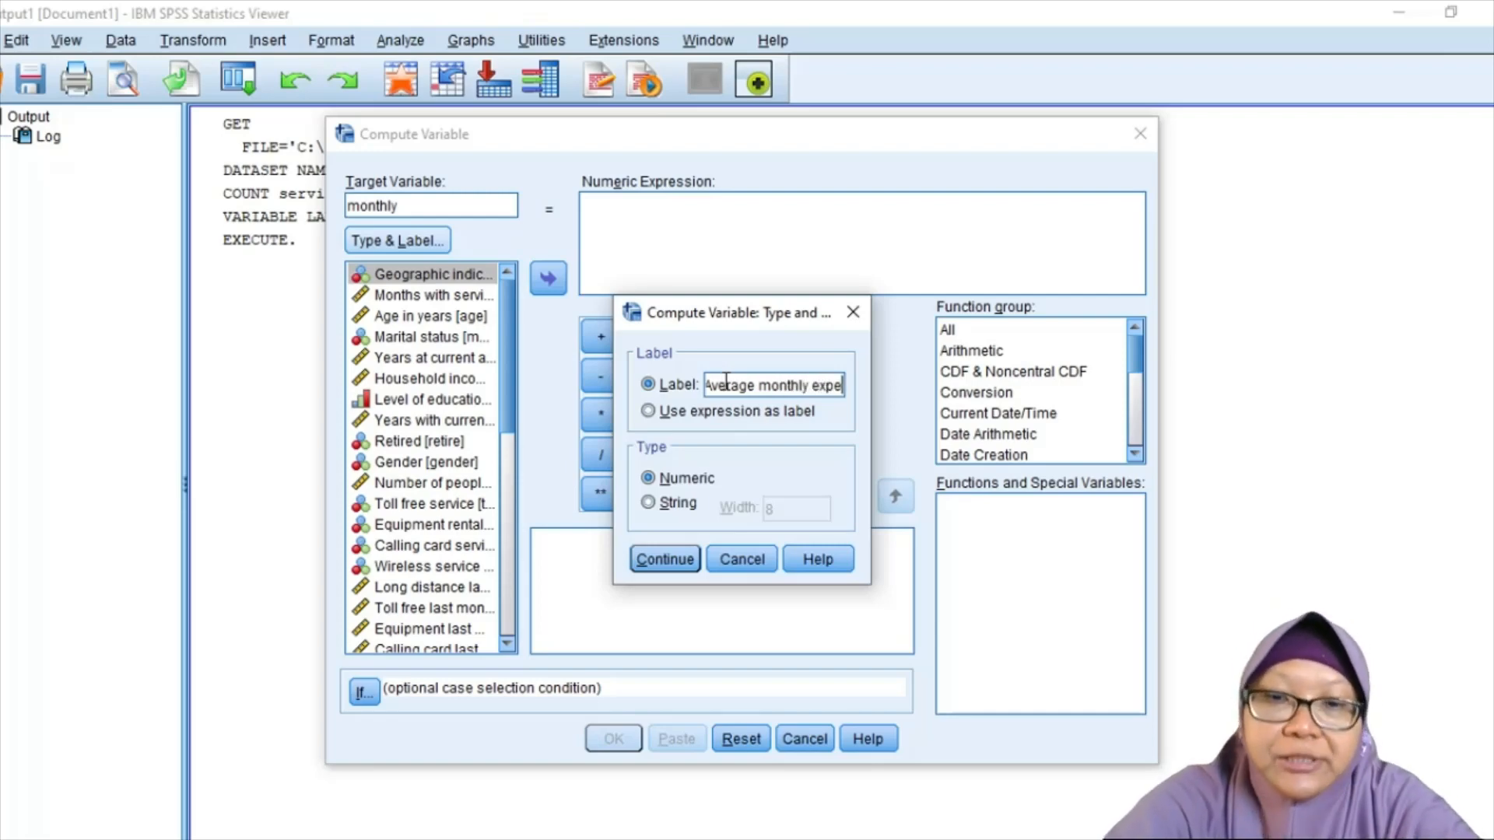
text(nses)
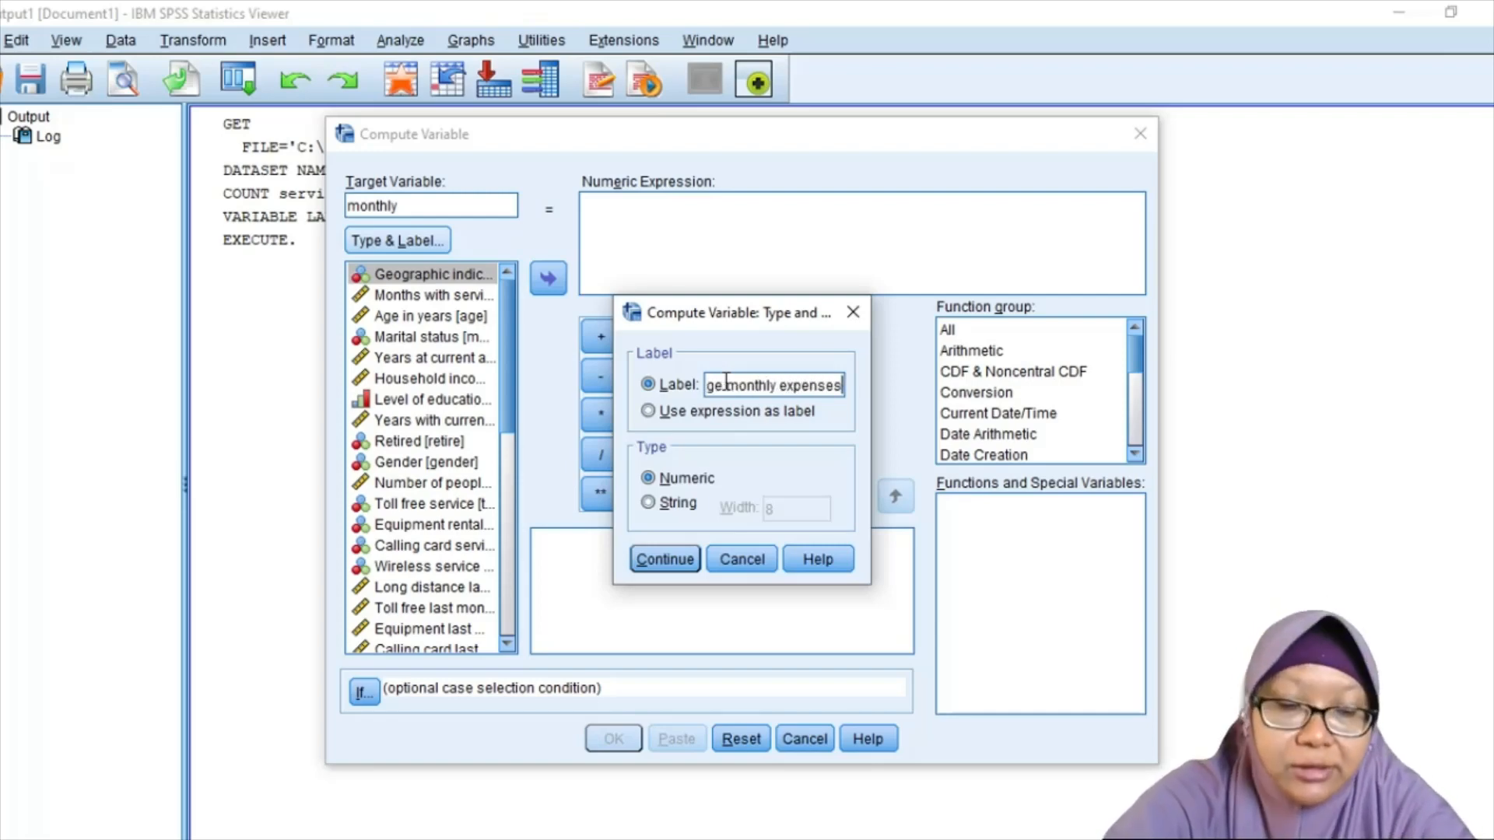
click(667, 563)
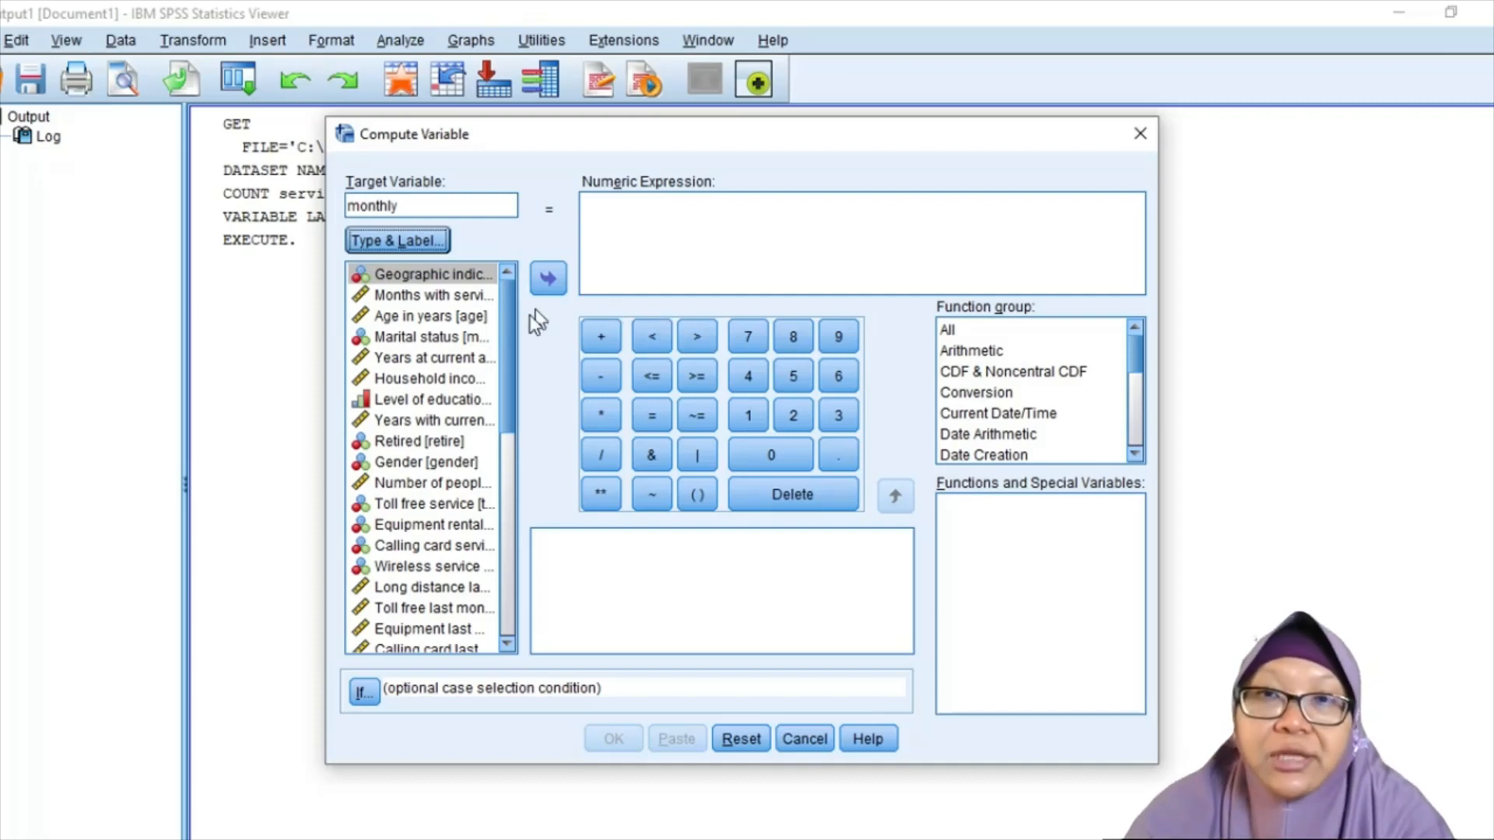
Begin the numeric expression with an opening bracket, Long distance over tenure [longten] and a plus sign.
drag(506, 330, 510, 410)
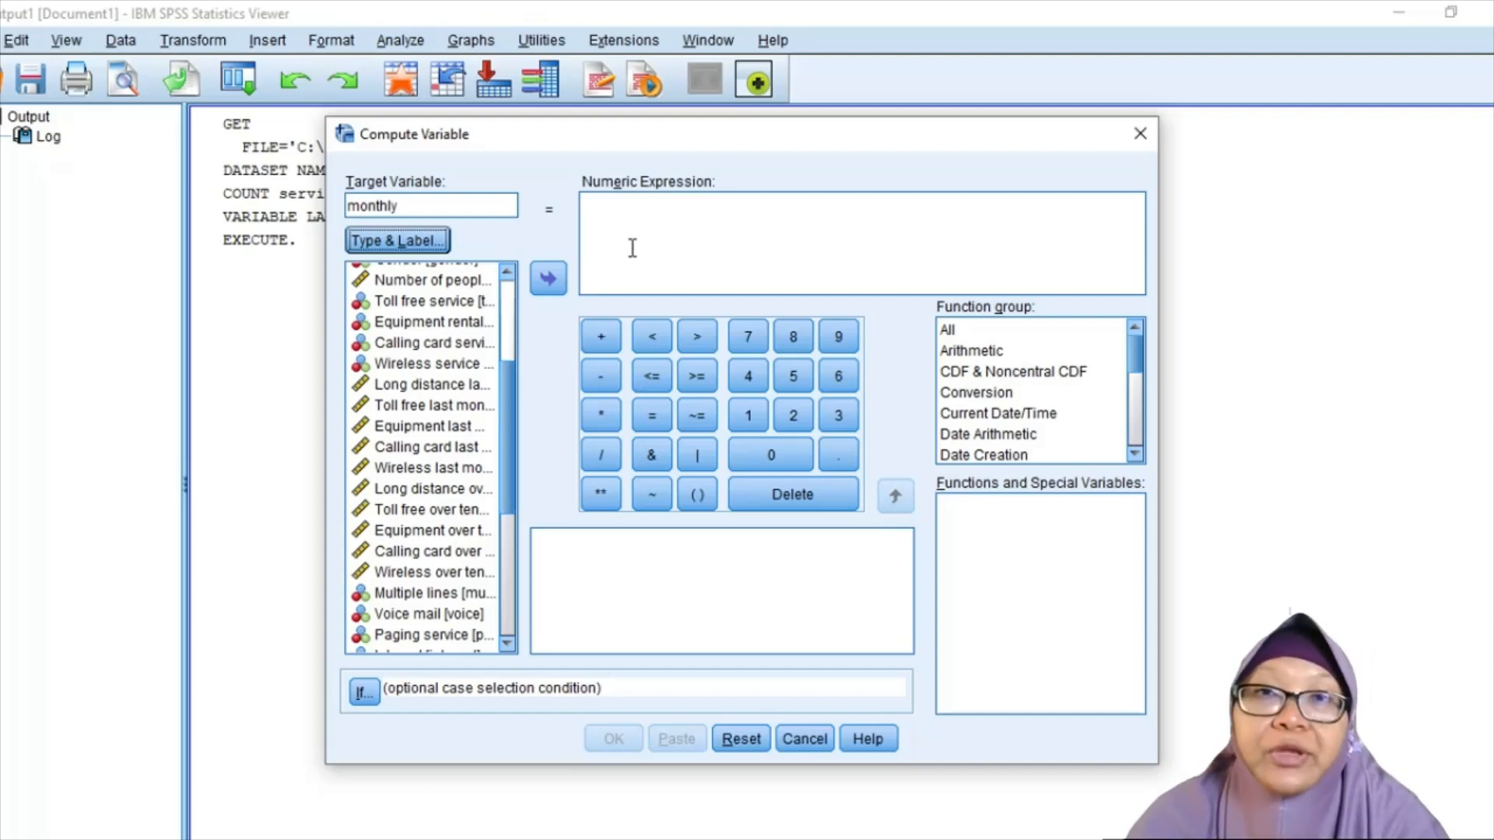
click(647, 221)
text(()
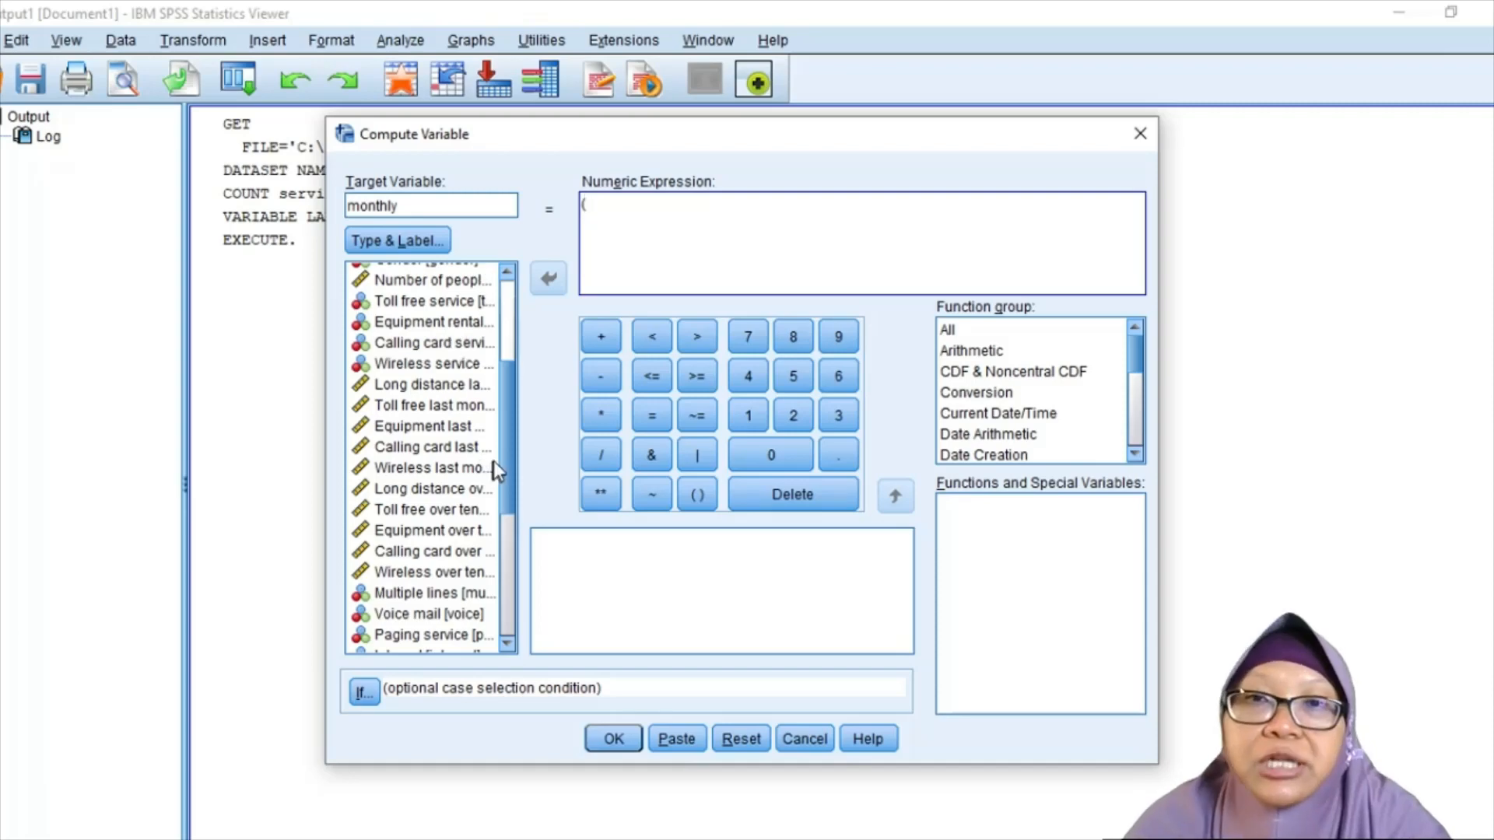
drag(502, 456, 502, 622)
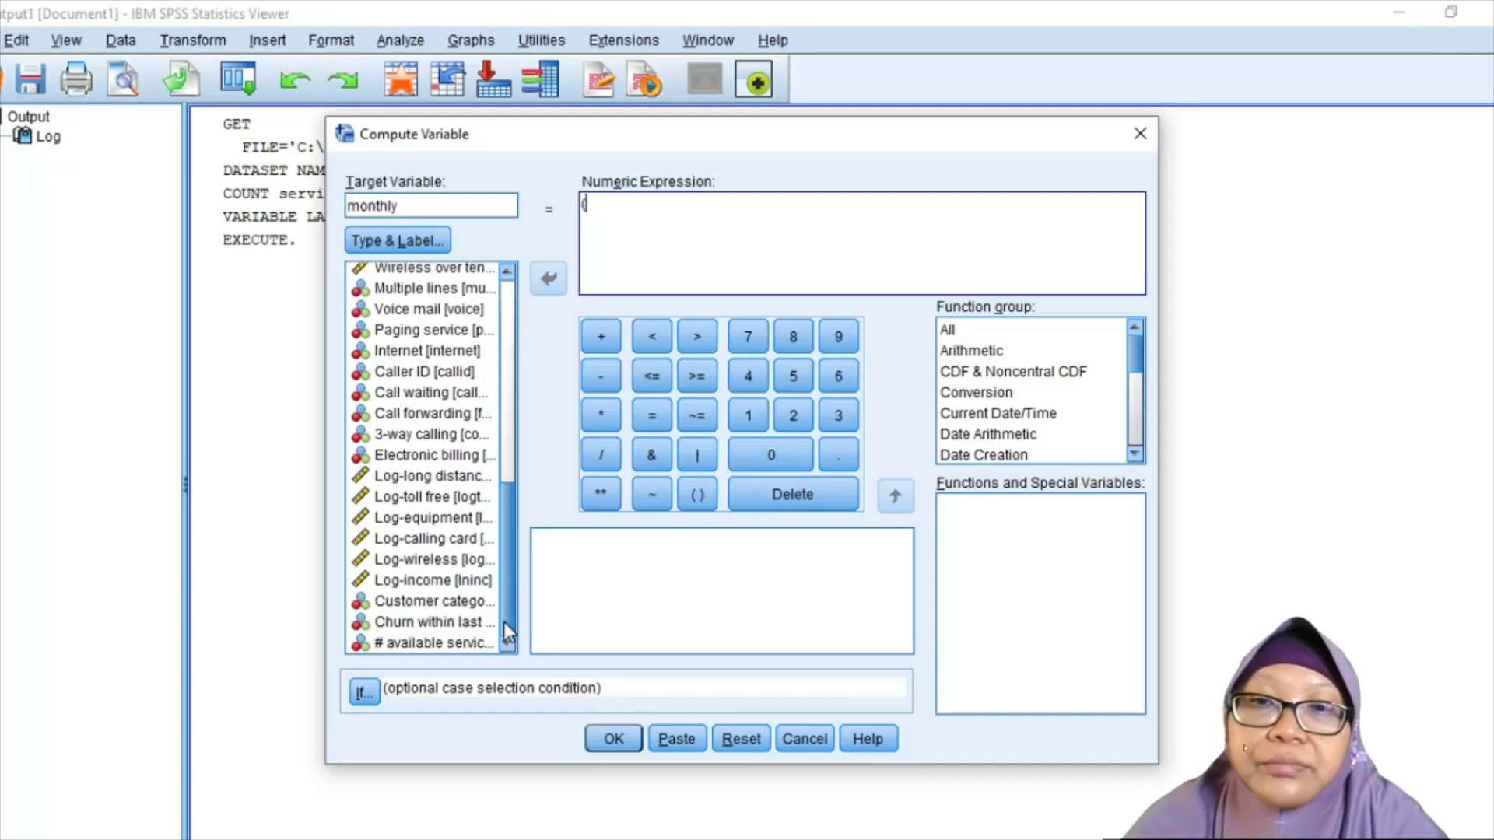
click(446, 461)
key(Up)
key(Up)
key(Up)
key(Up)
key(Up)
key(Up)
key(Up)
key(Up)
key(Up)
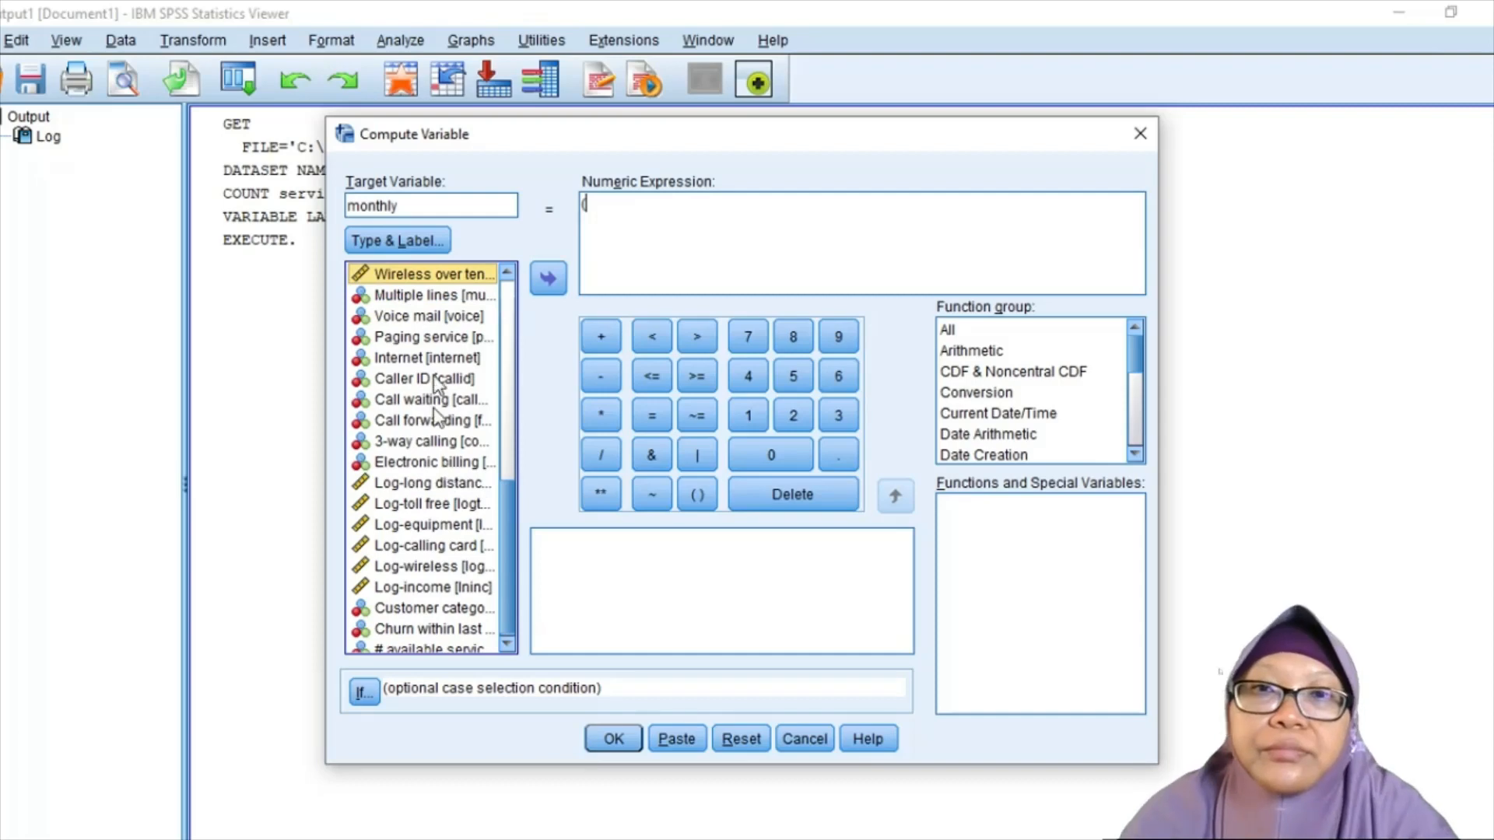
key(Up)
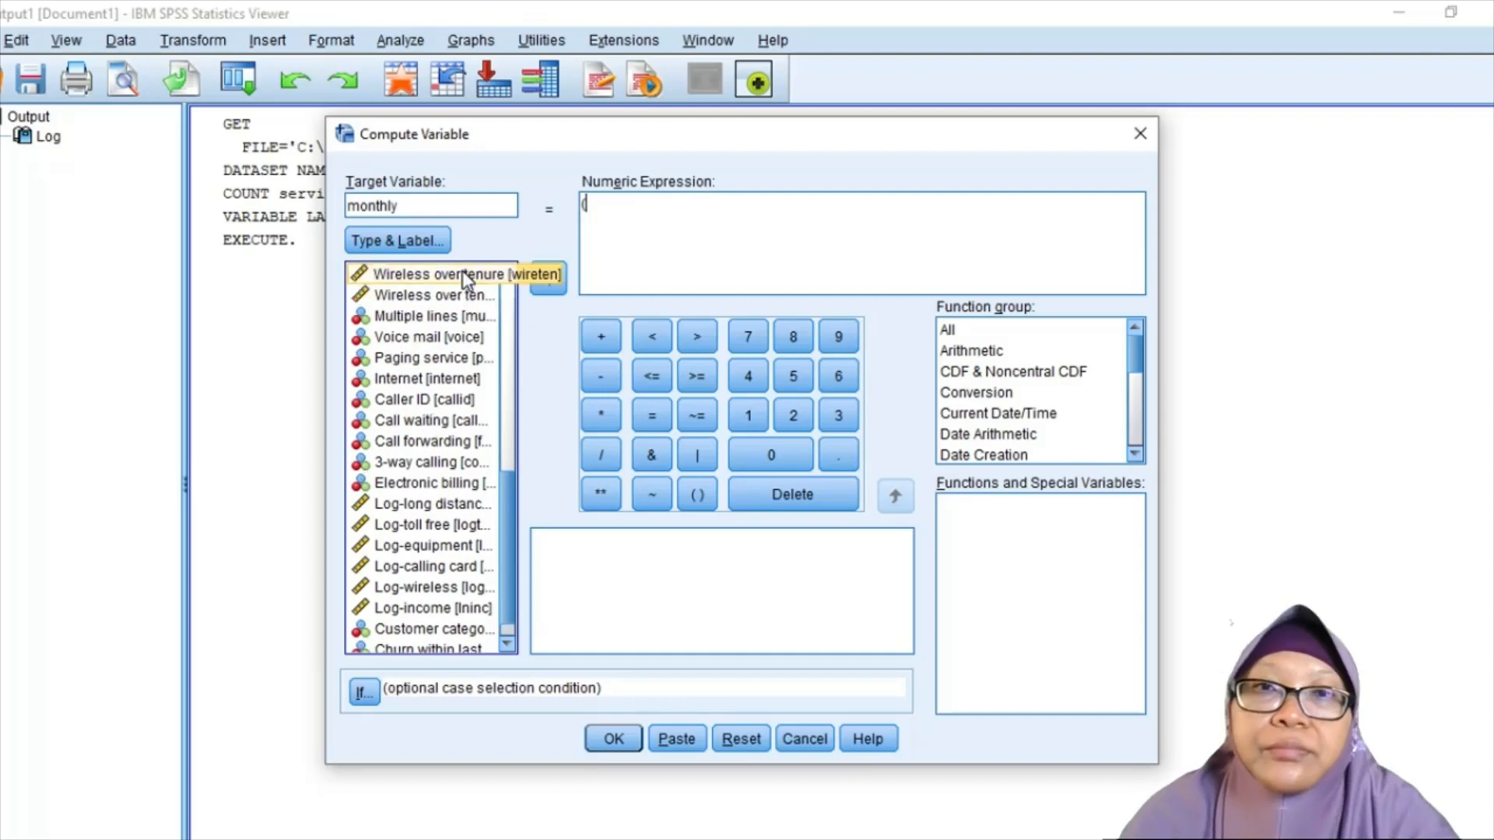
key(Up)
key(Up)
key(Up)
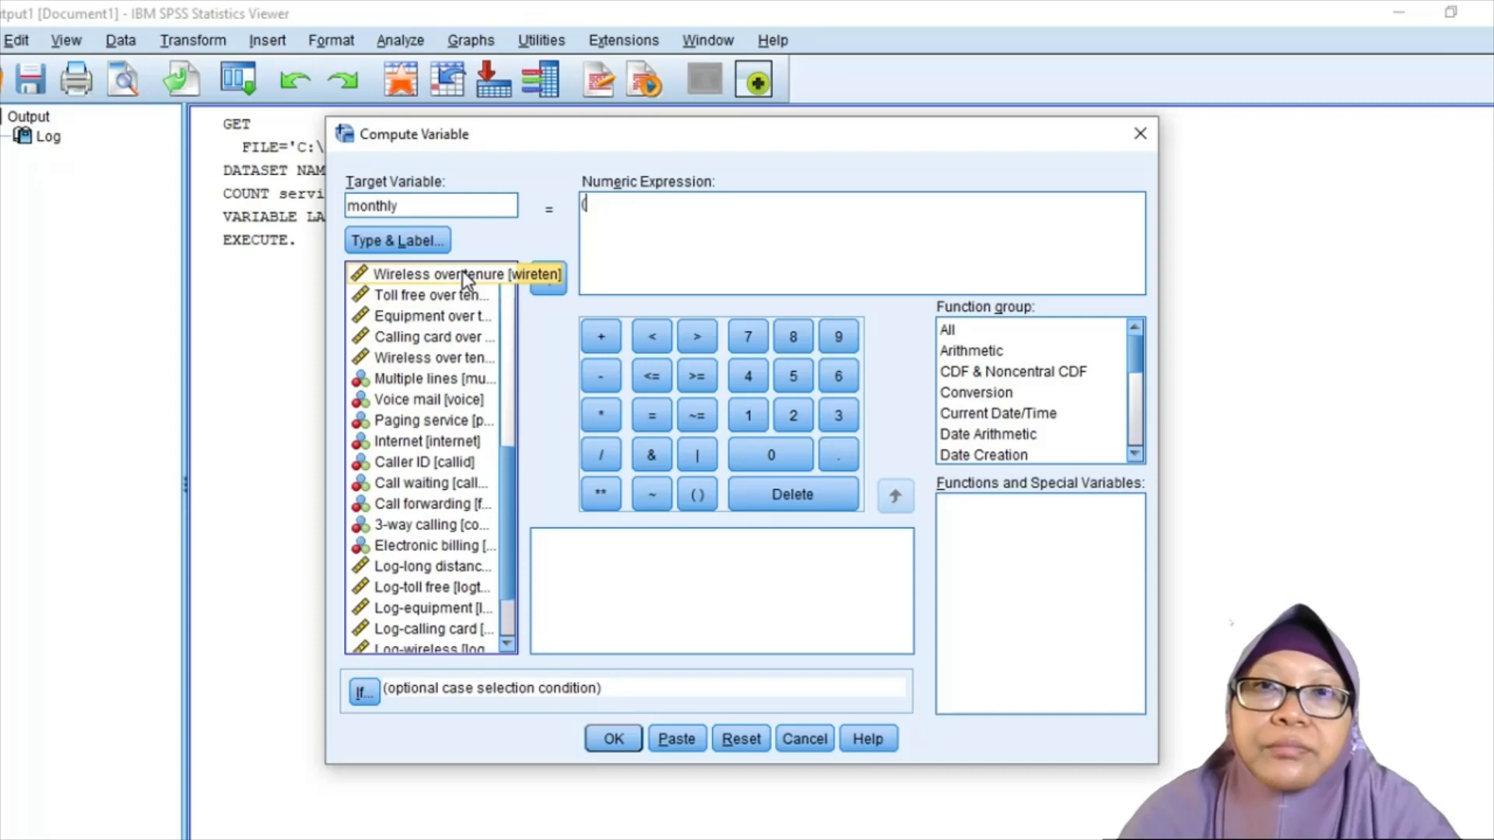
key(Up)
key(Up)
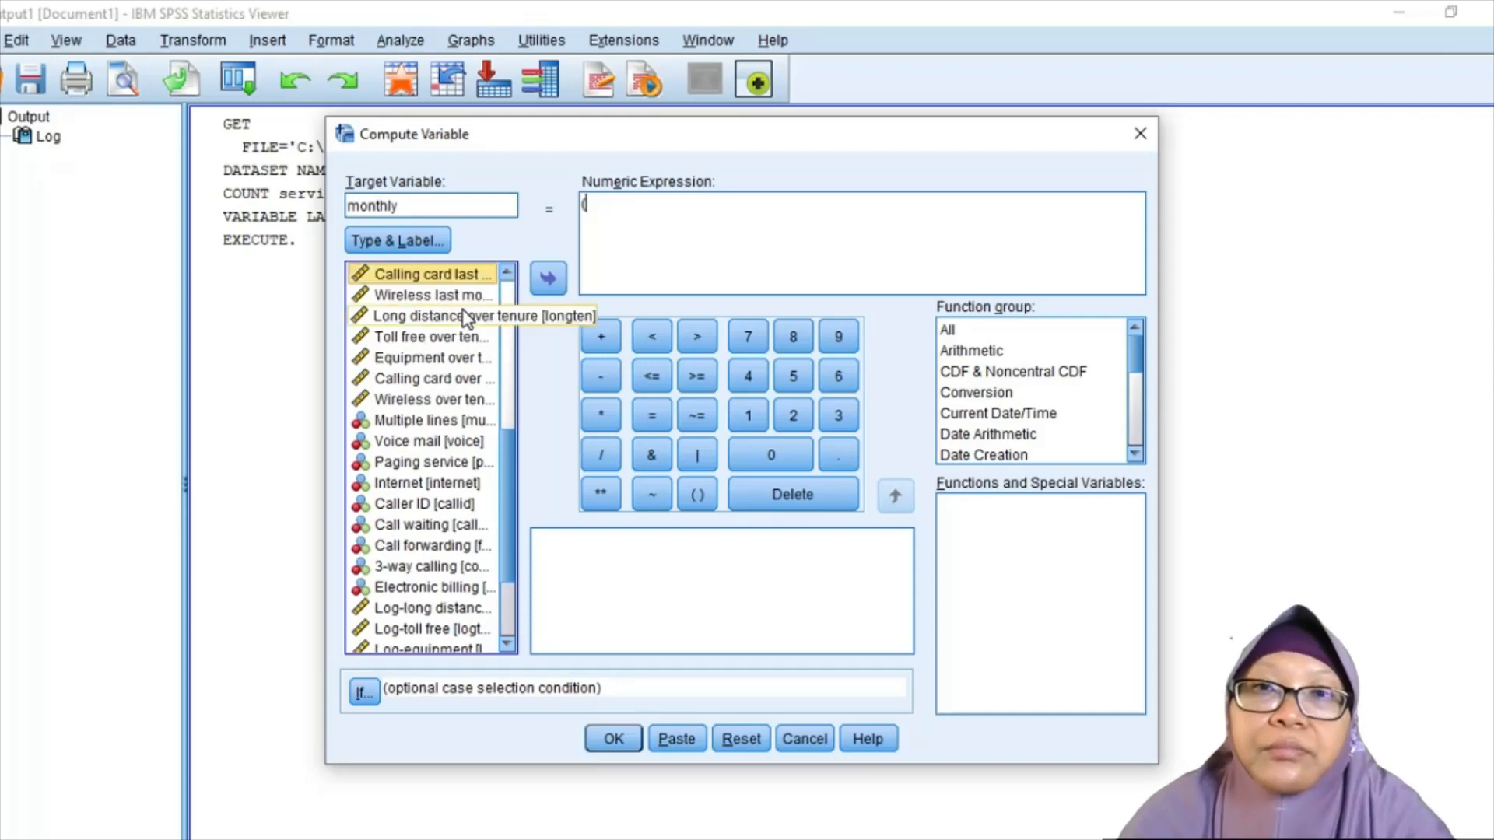
click(464, 316)
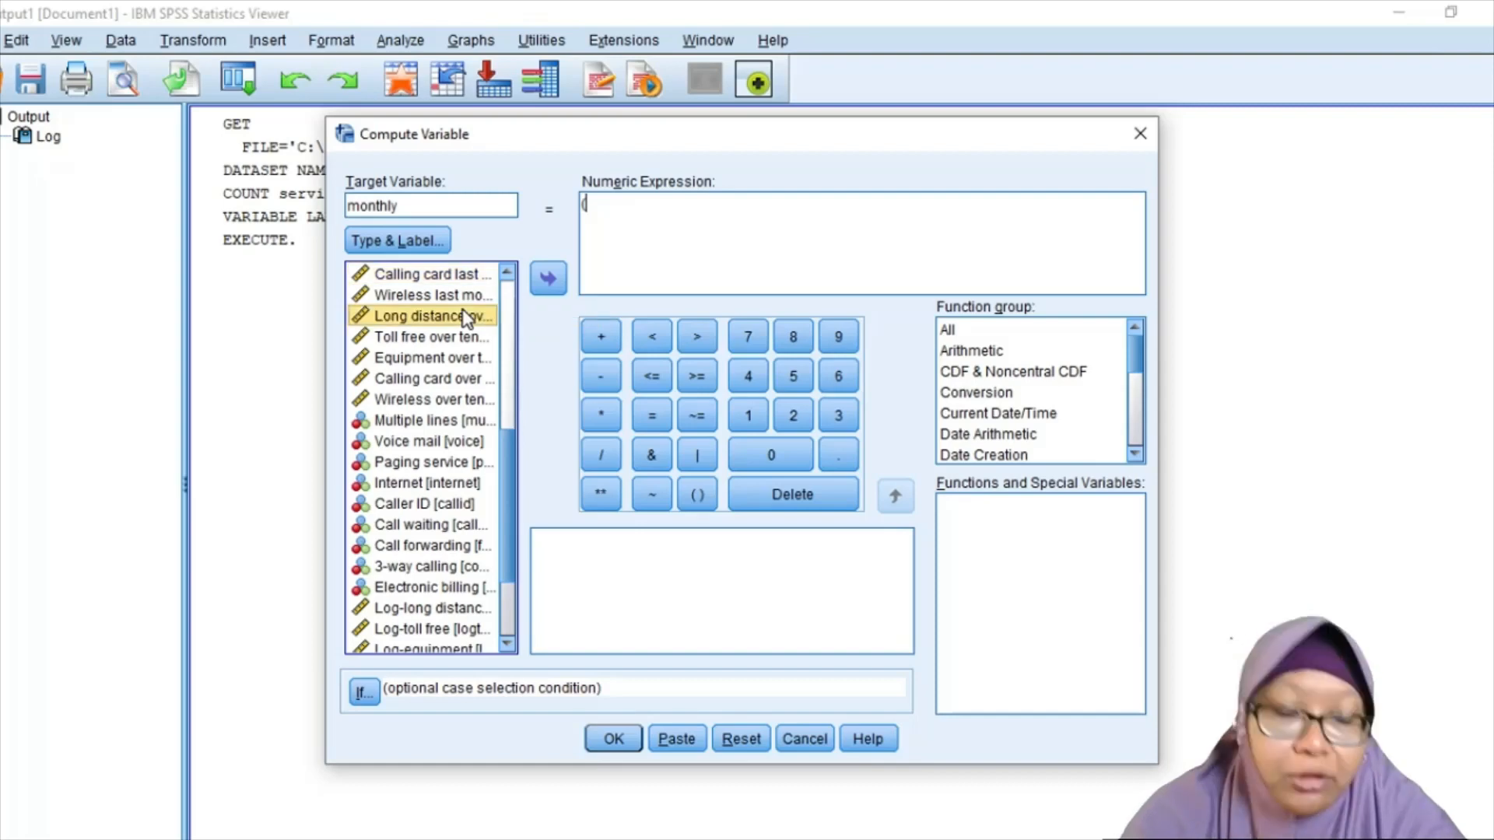
text(longten)
text(+)
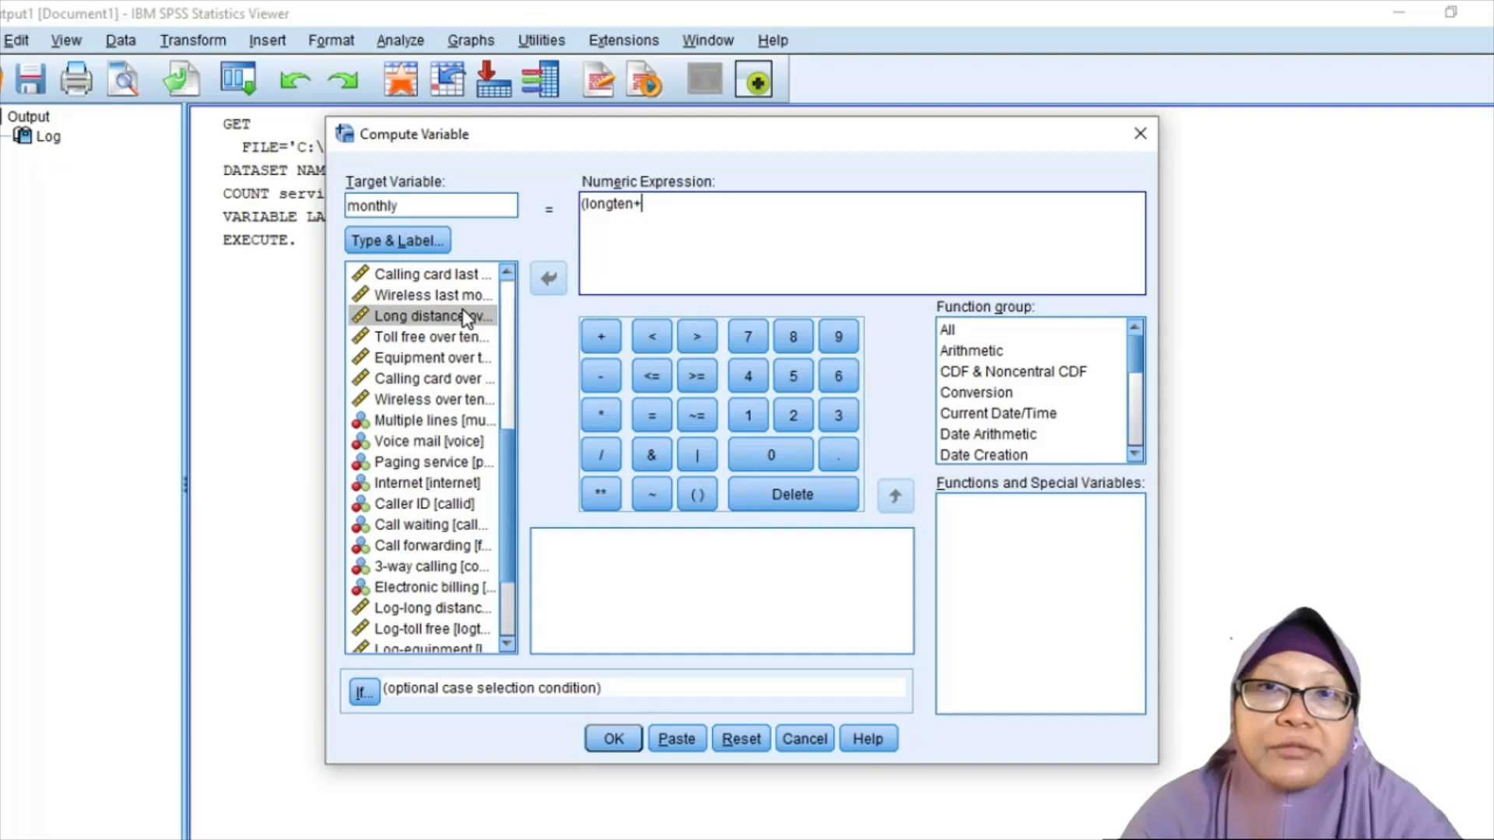
Extend the sum in the numeric expression with the other over-tenure variables: tollten, equipten, cardten and wireten.
click(465, 316)
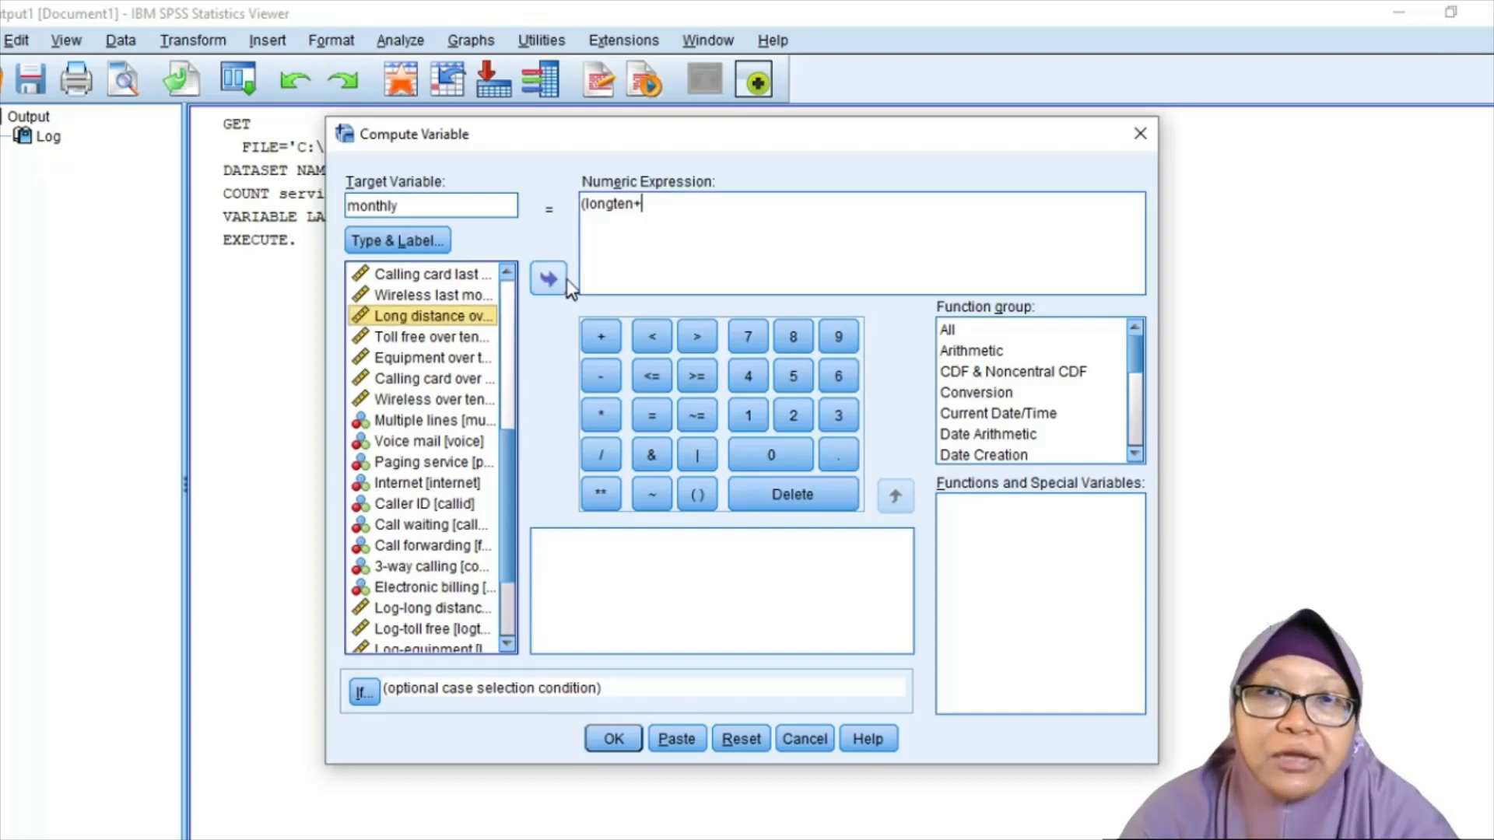
double_click(465, 342)
text(+)
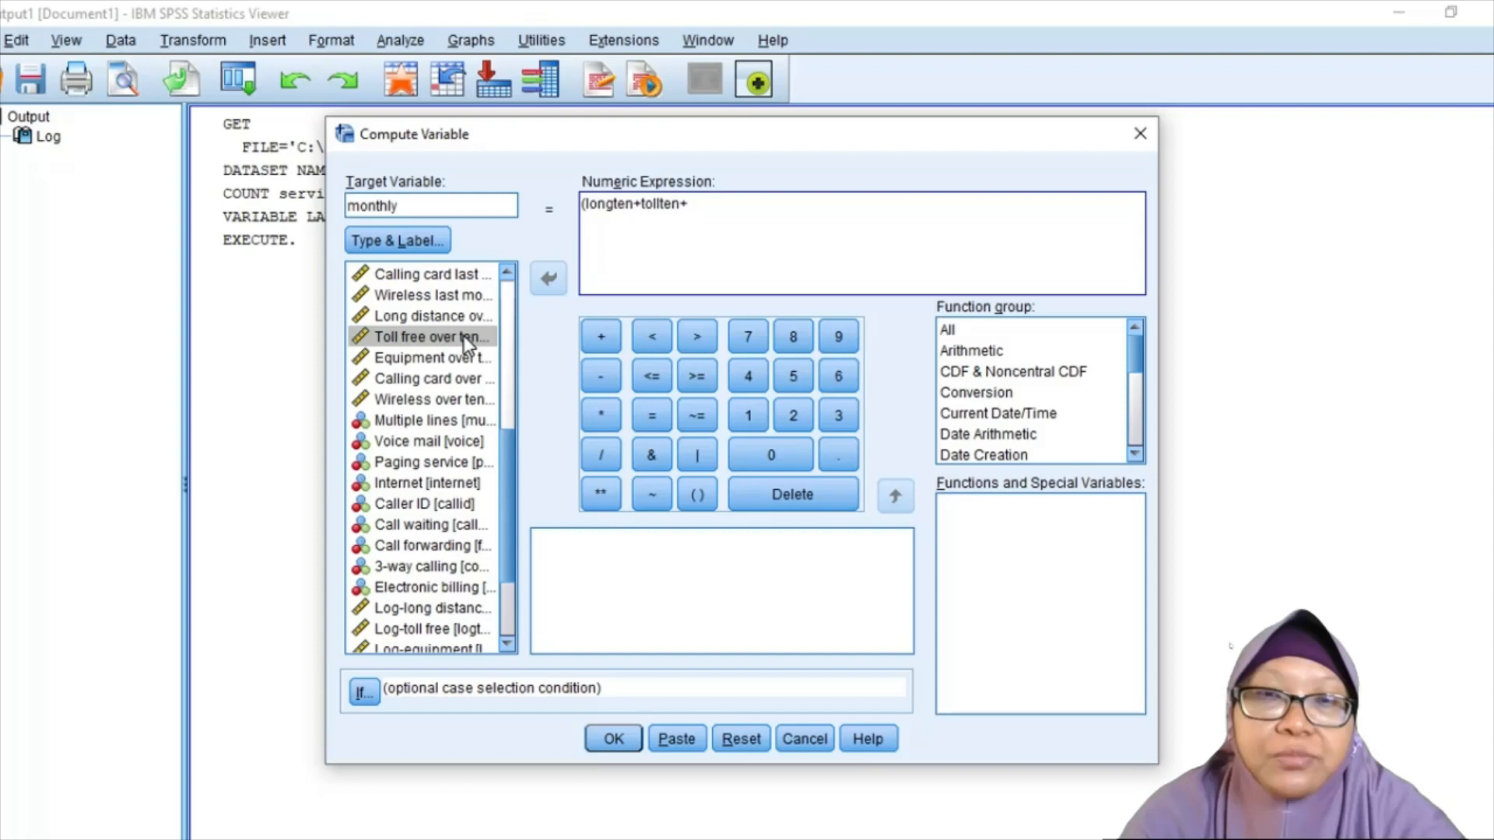
double_click(462, 360)
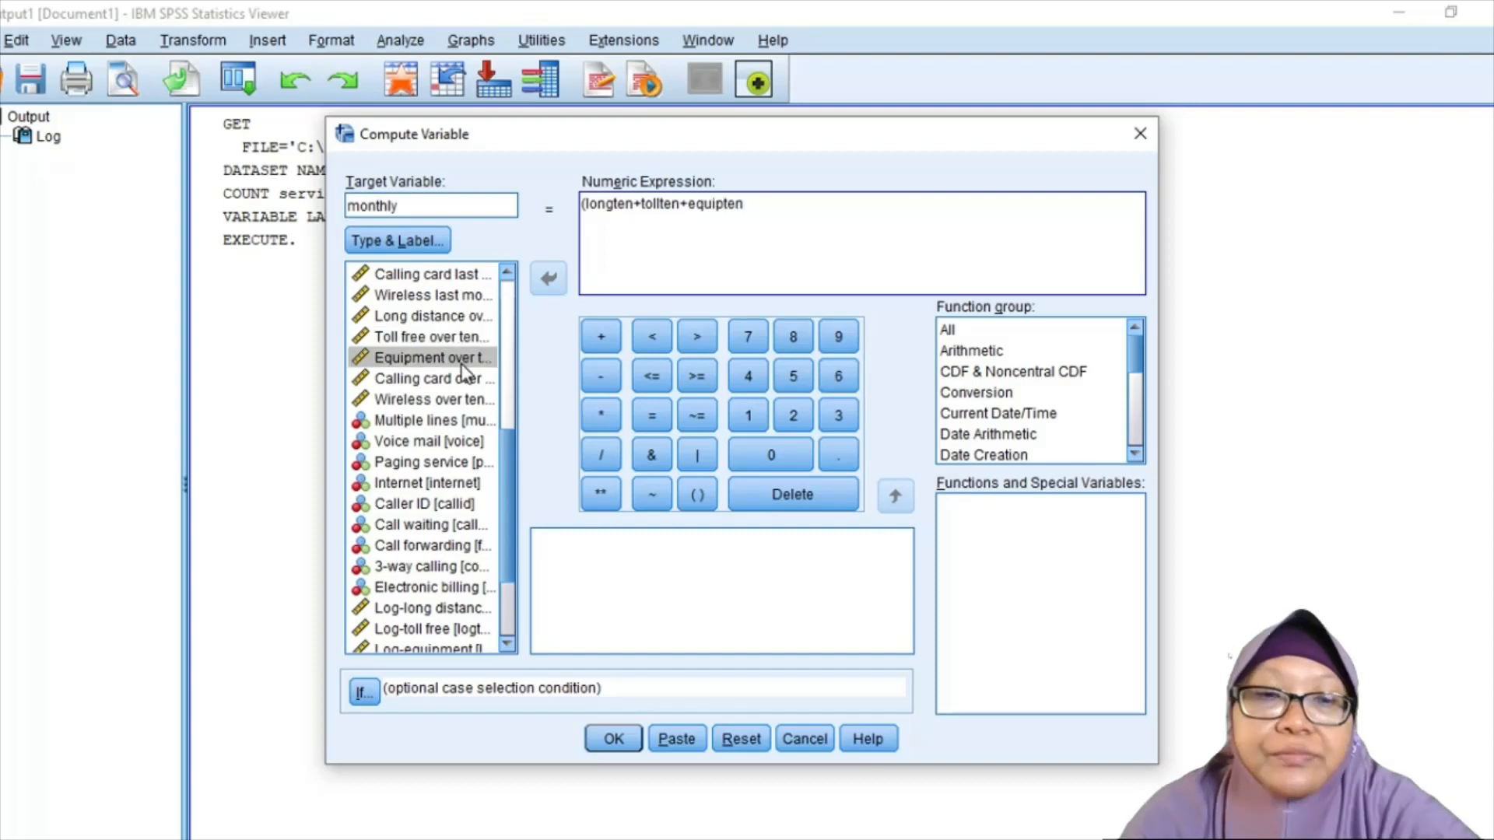
text(+)
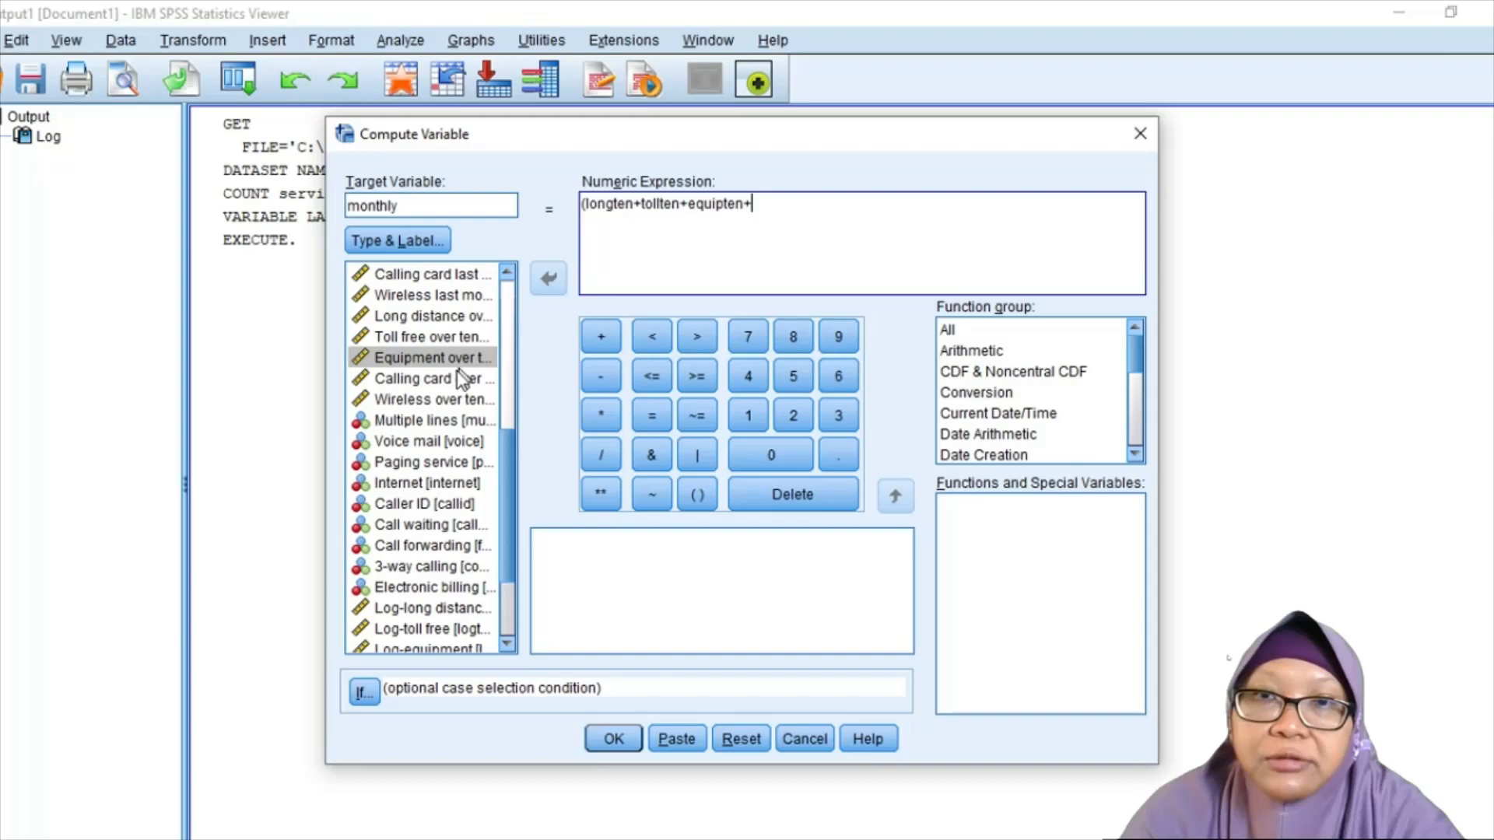
double_click(458, 379)
text(+)
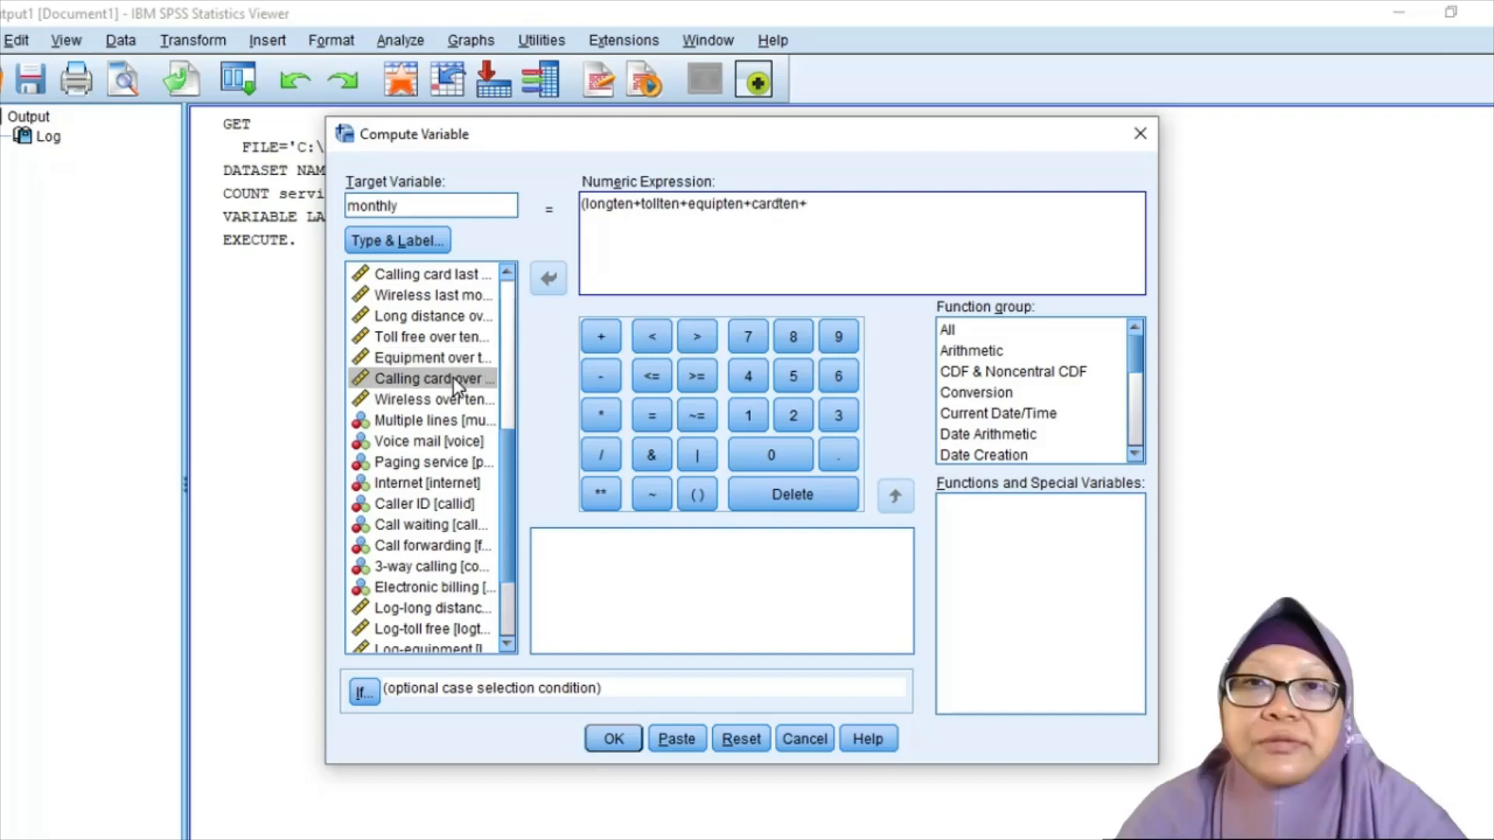
double_click(456, 397)
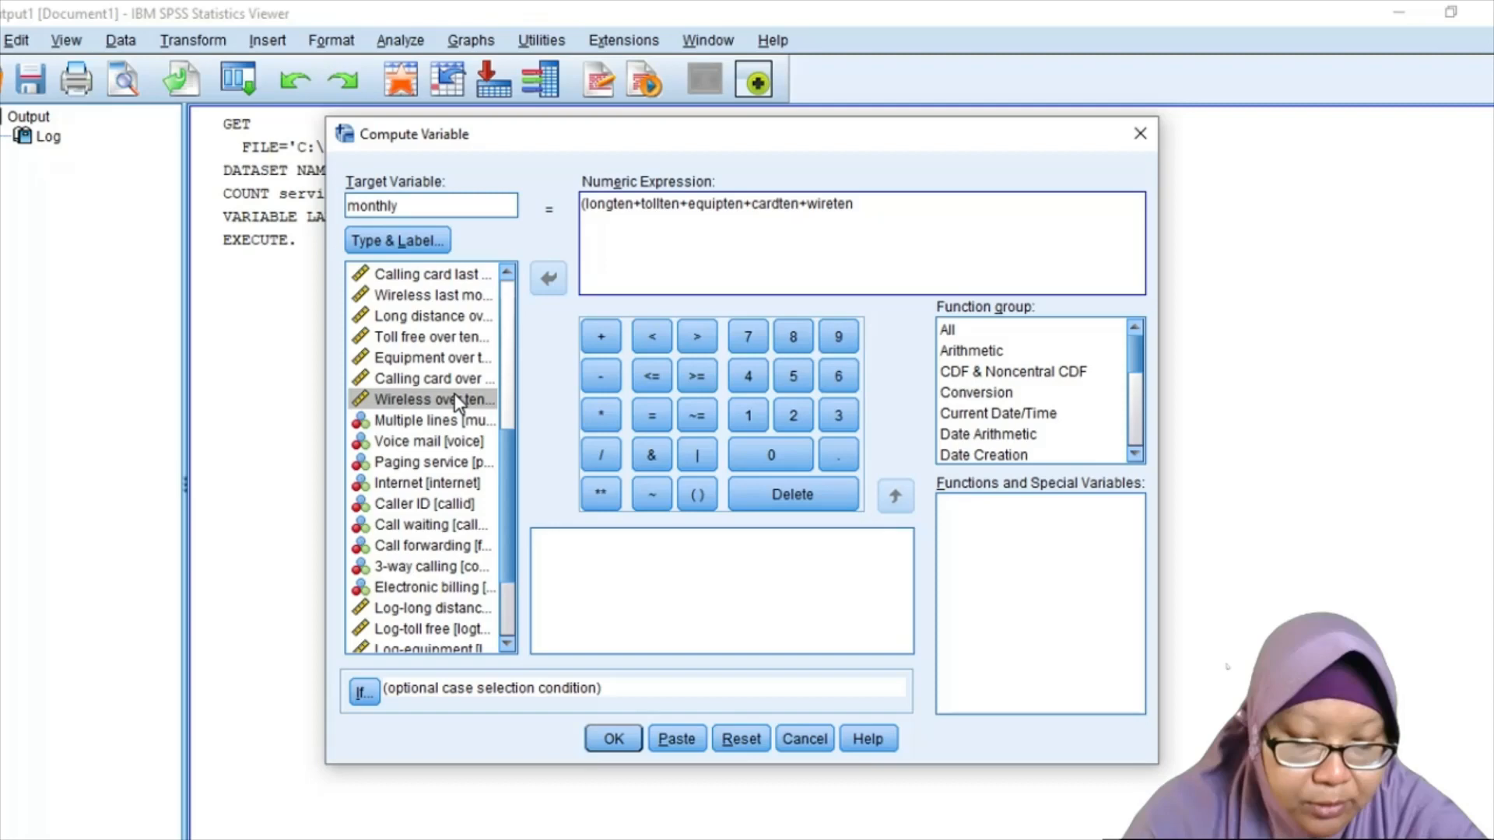
Close the bracket in the numeric expression, divide the sum by Months with service [tenure], and compute the monthly variable.
text()/)
scroll(503, 343, up, 6)
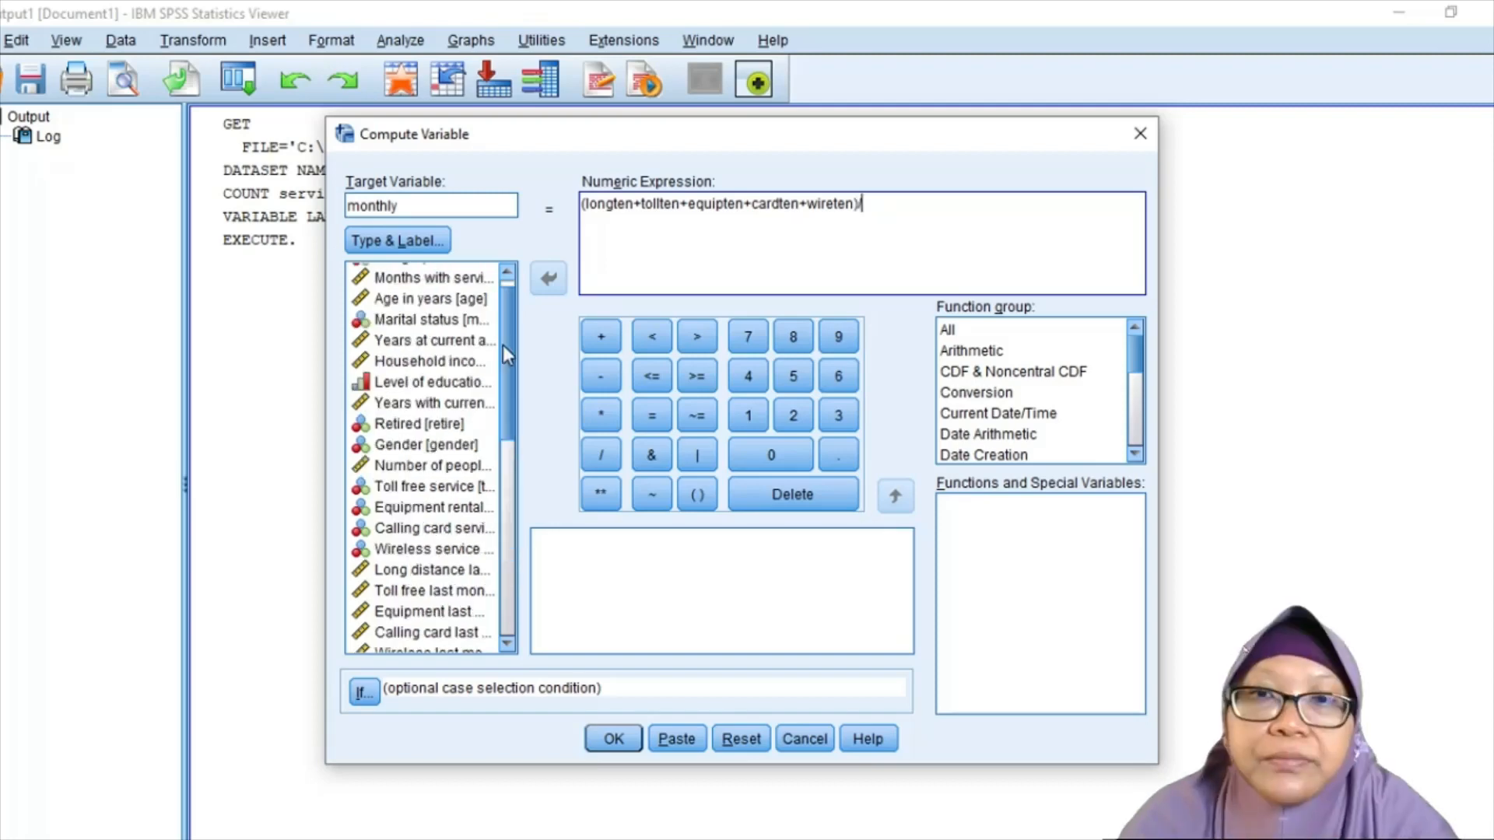
scroll(503, 344, up, 1)
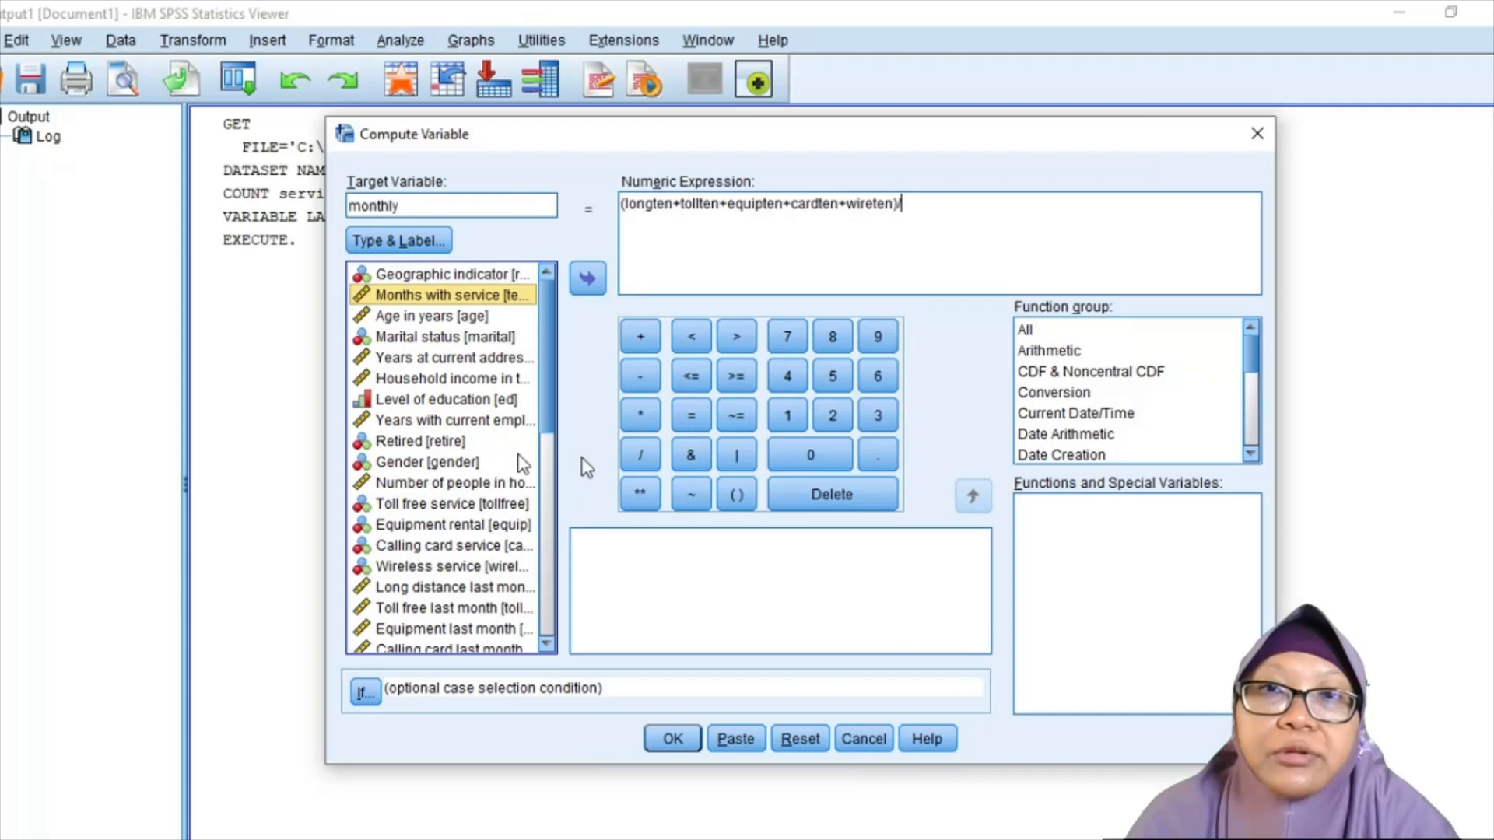
double_click(504, 299)
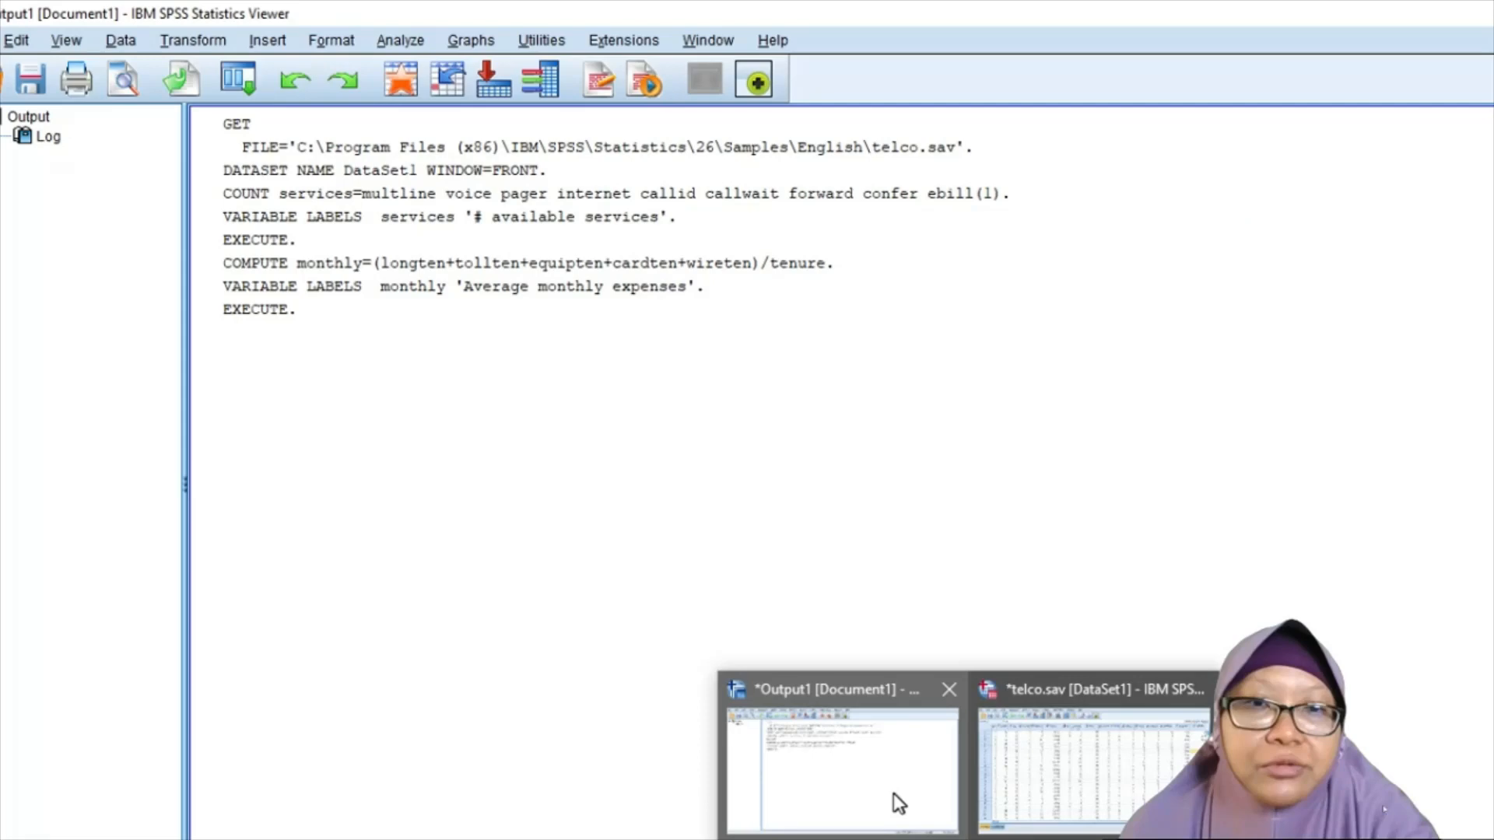
Switch to the telco.sav Data Editor and examine the new services and monthly columns at the end of the data.
click(979, 806)
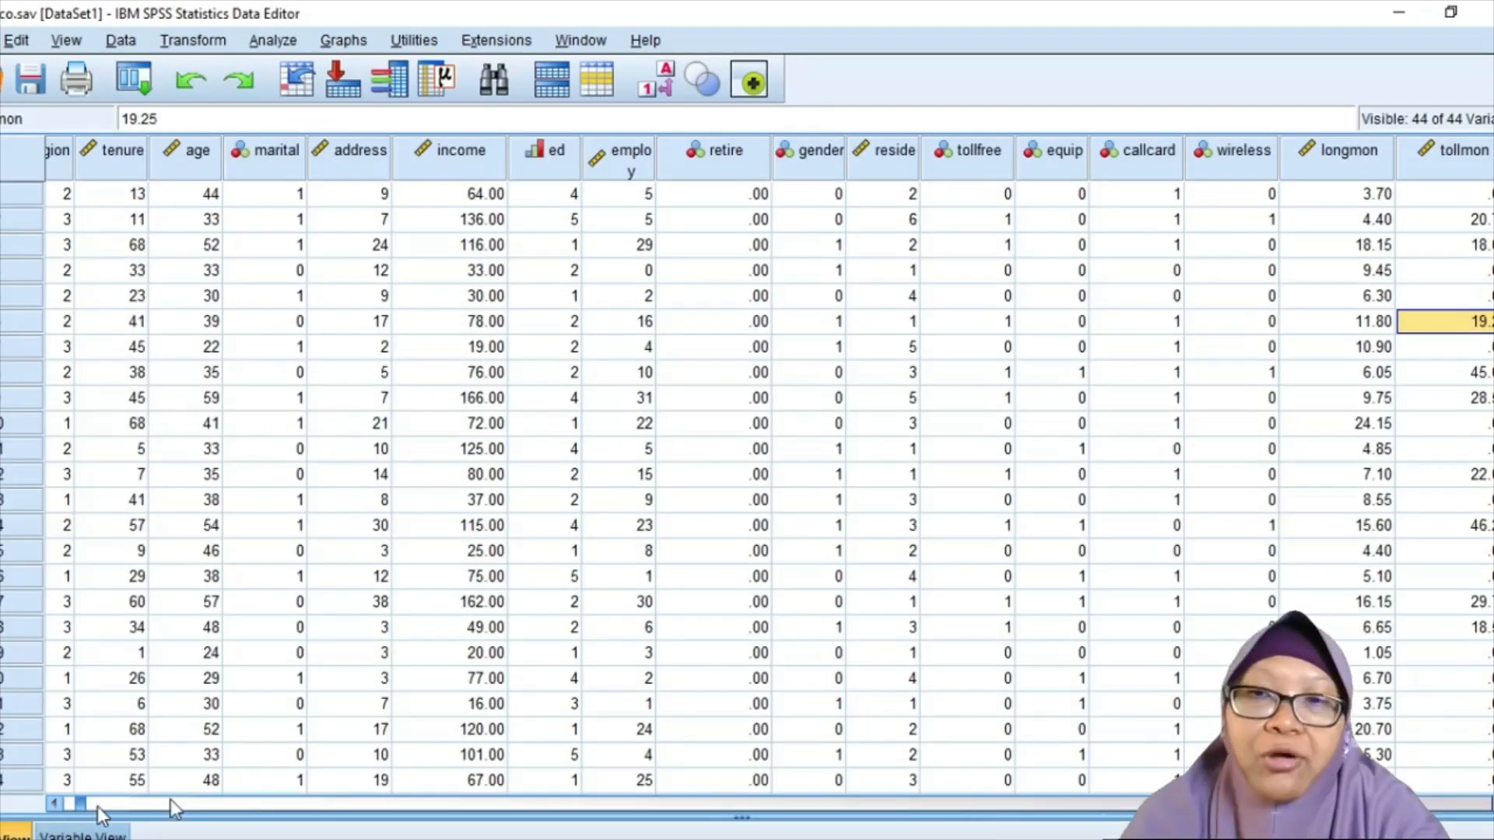
click(923, 795)
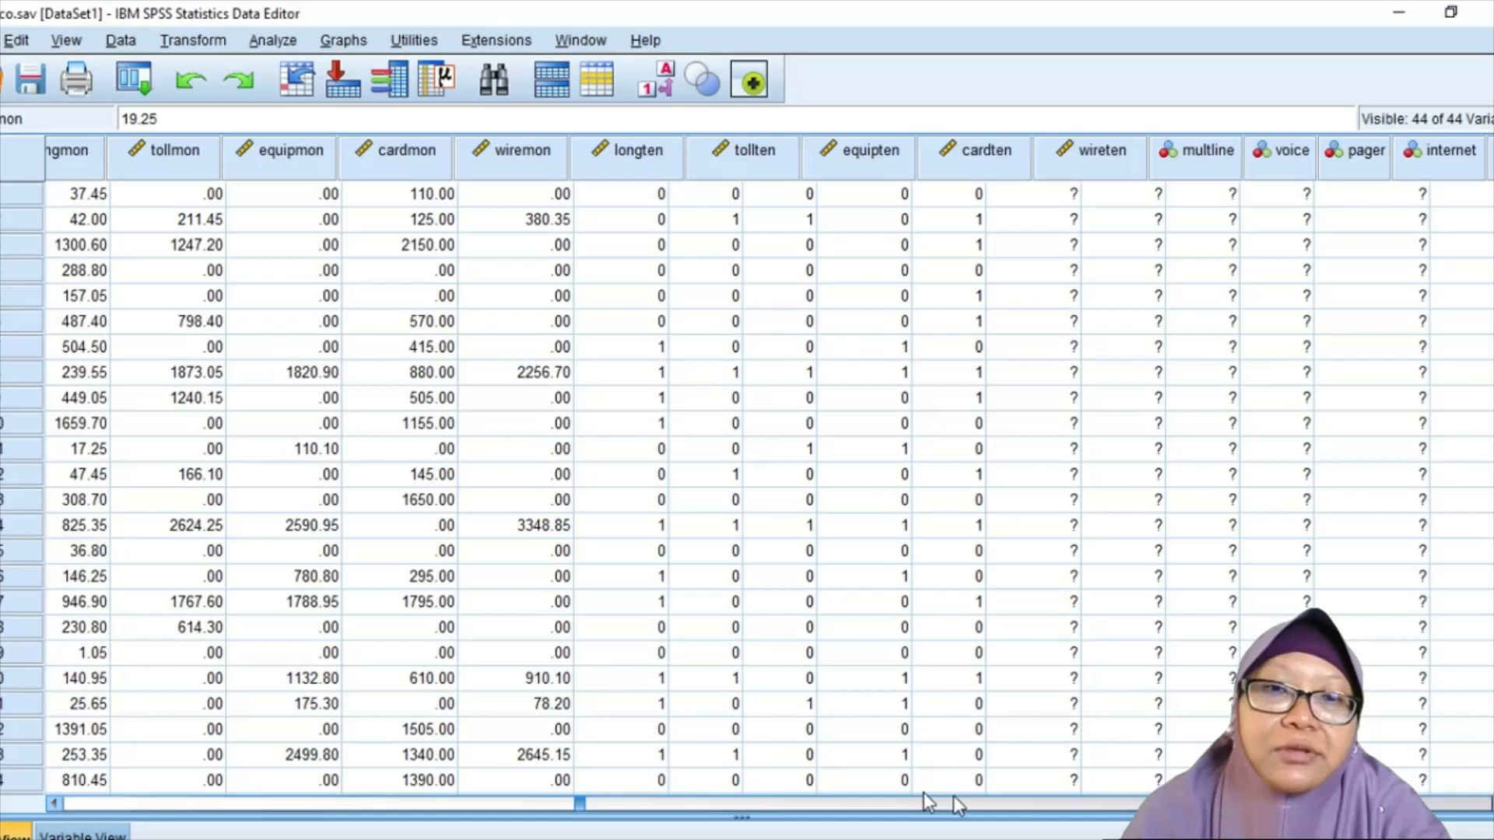
click(922, 801)
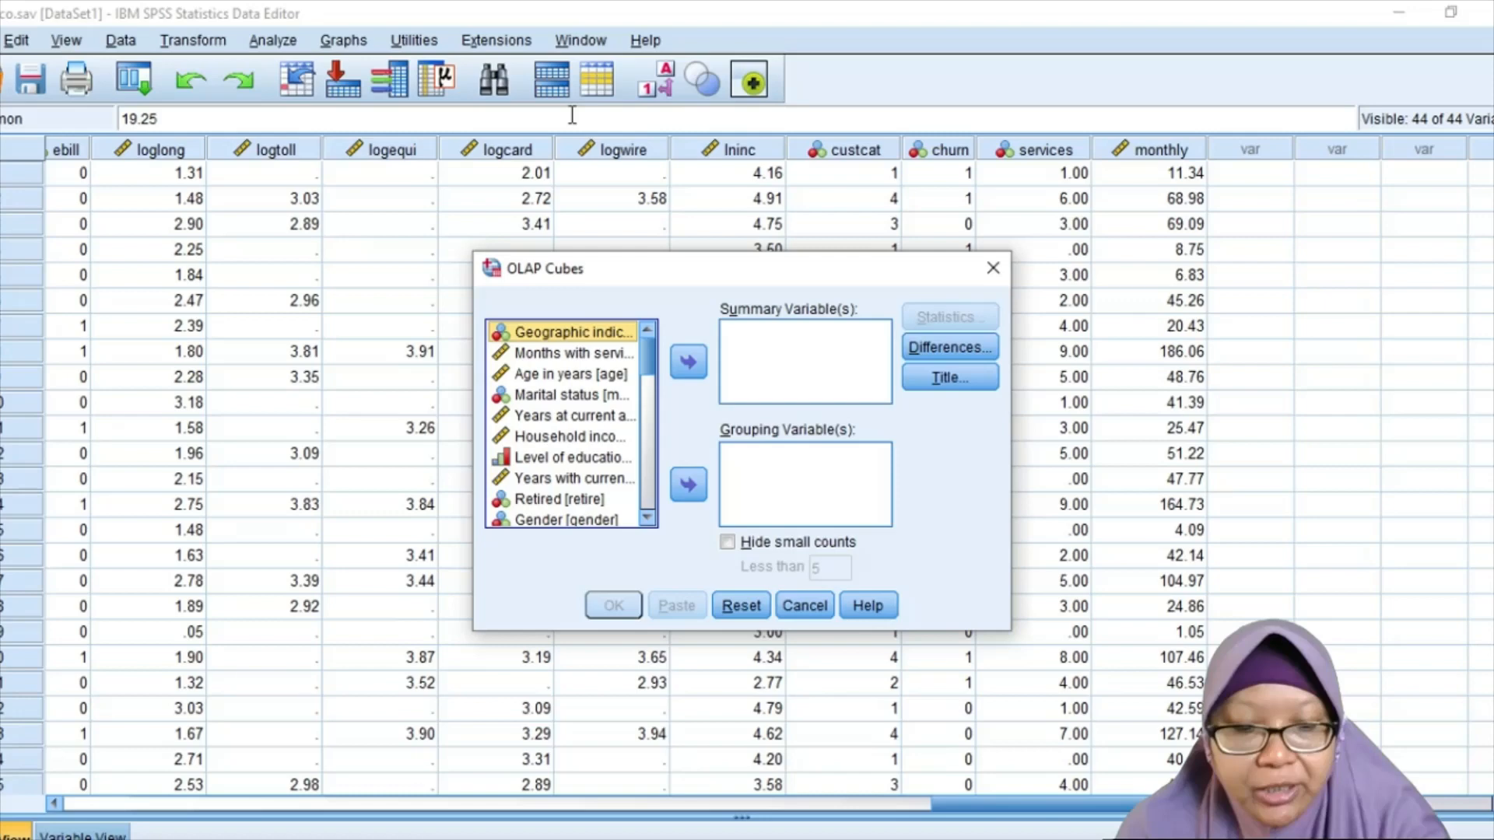
In OLAP Cubes, add Months with service [tenure], Age in years [age] and Household income in thousands as summary variables.
click(604, 355)
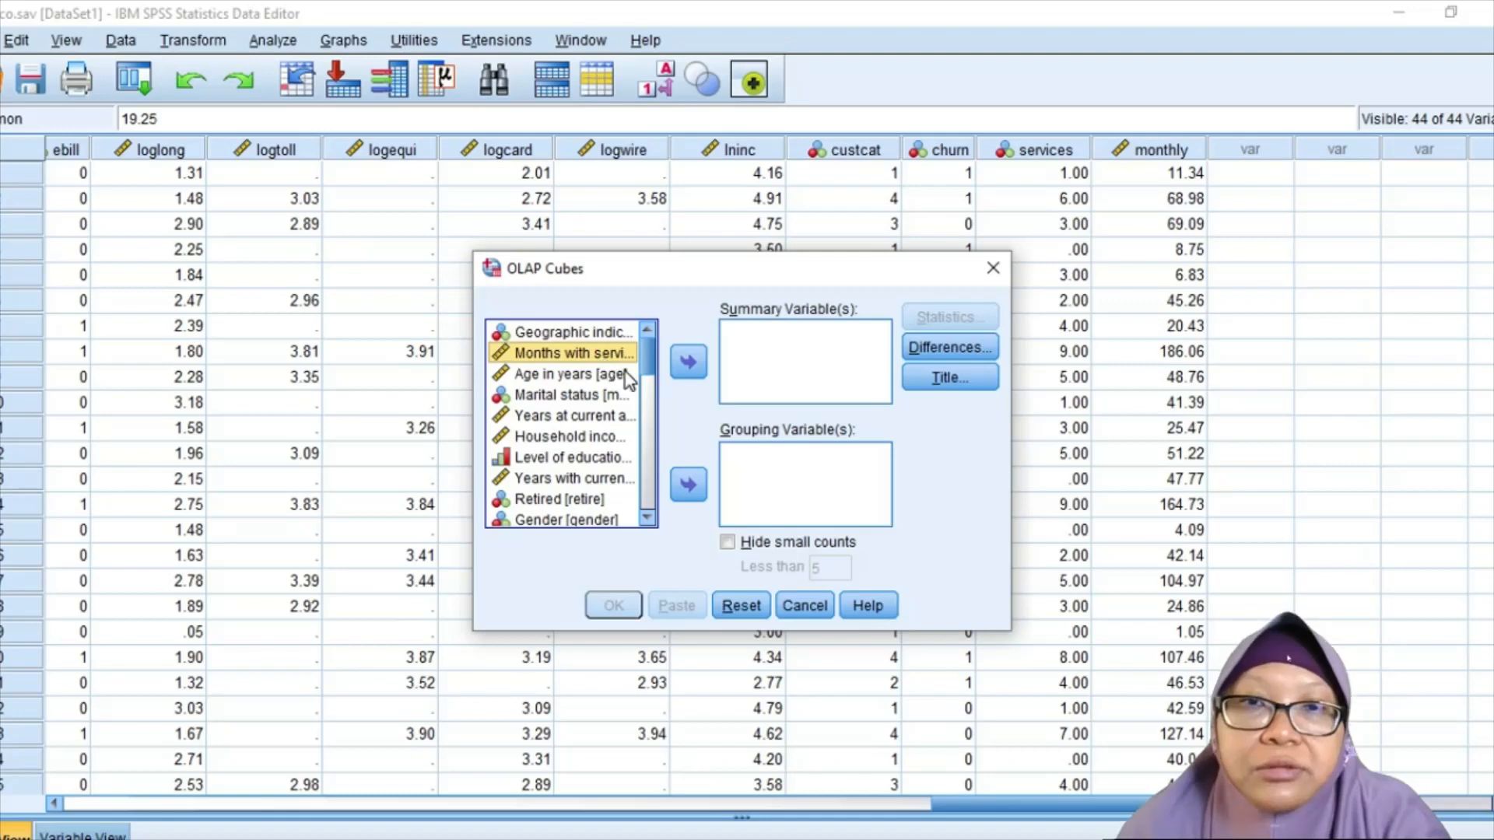
click(626, 376)
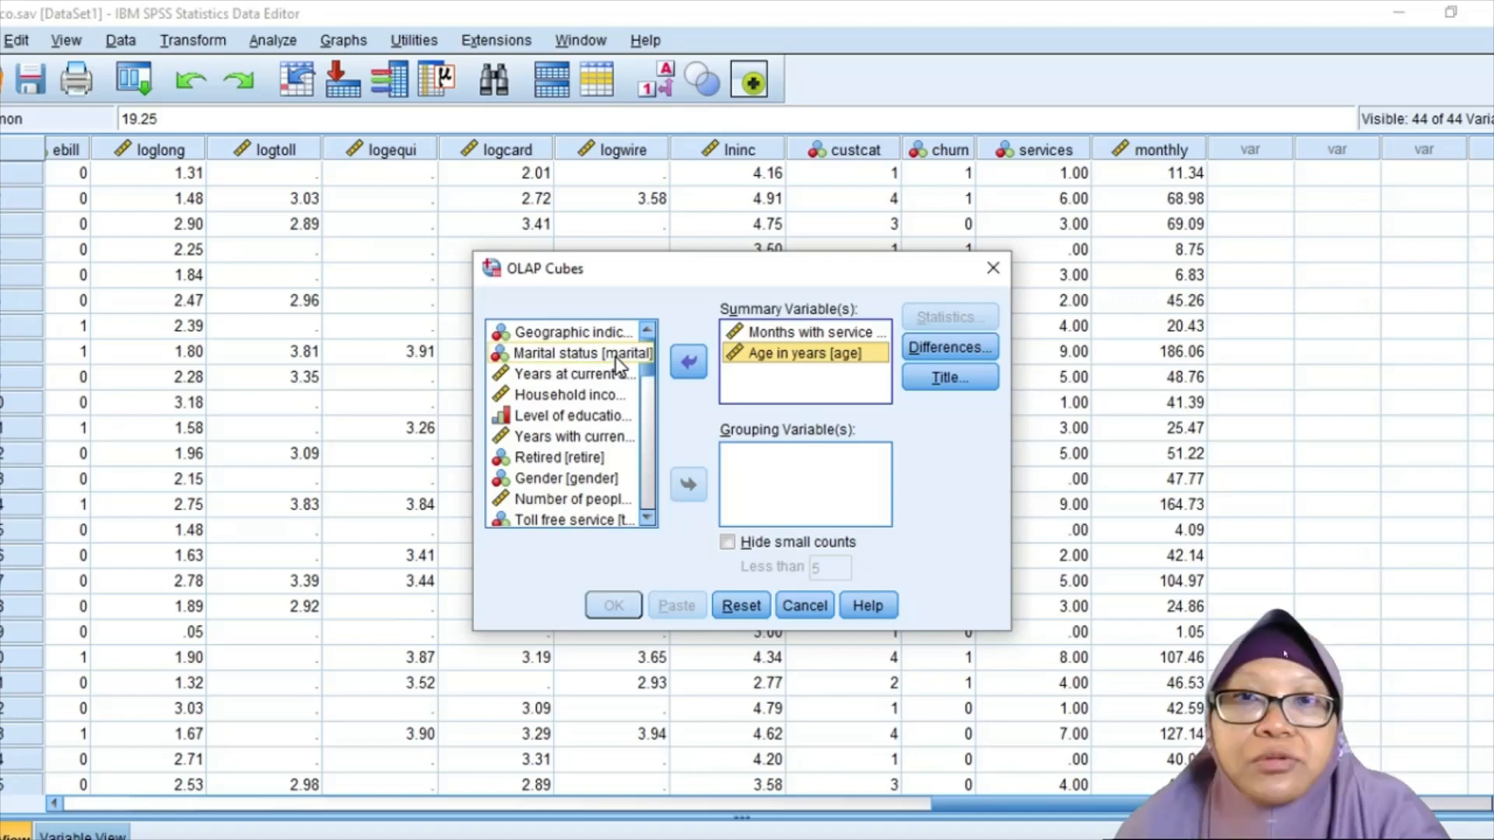
click(605, 394)
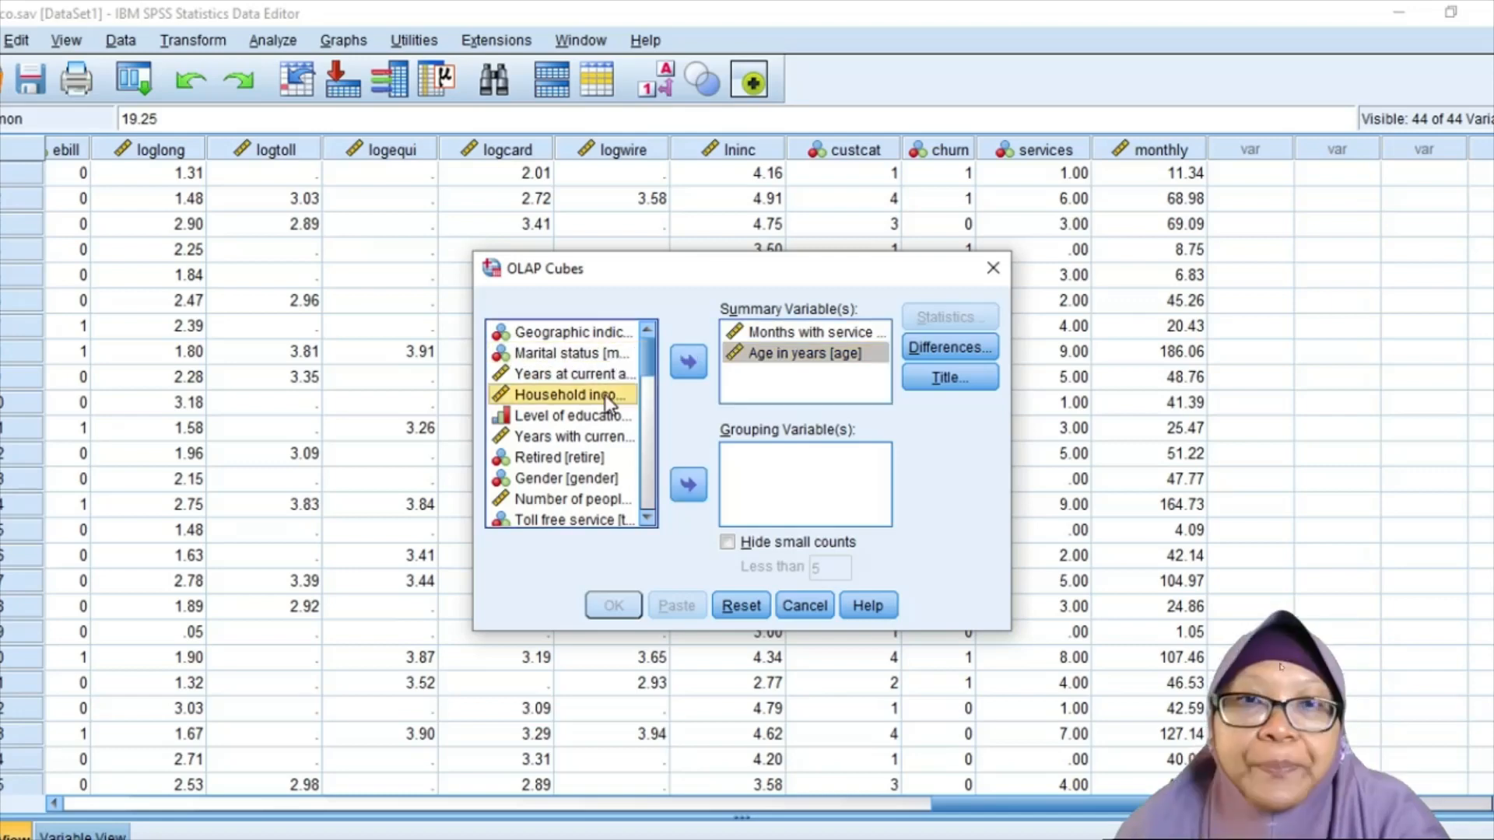
click(689, 363)
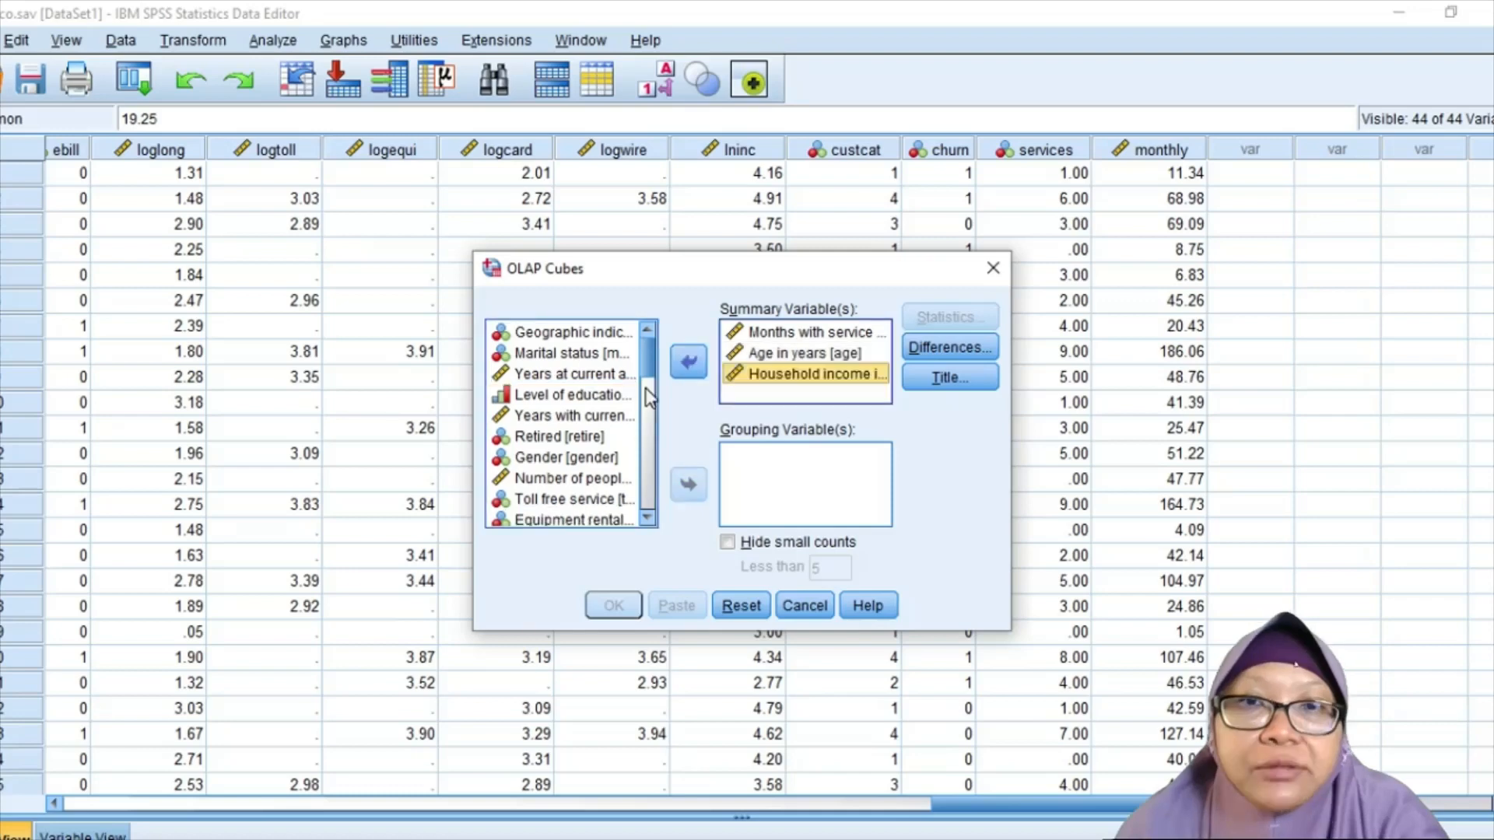
Widen the OLAP Cubes dialog and add # available services [services] and Average monthly expenses [monthly] to the summary variables.
click(590, 395)
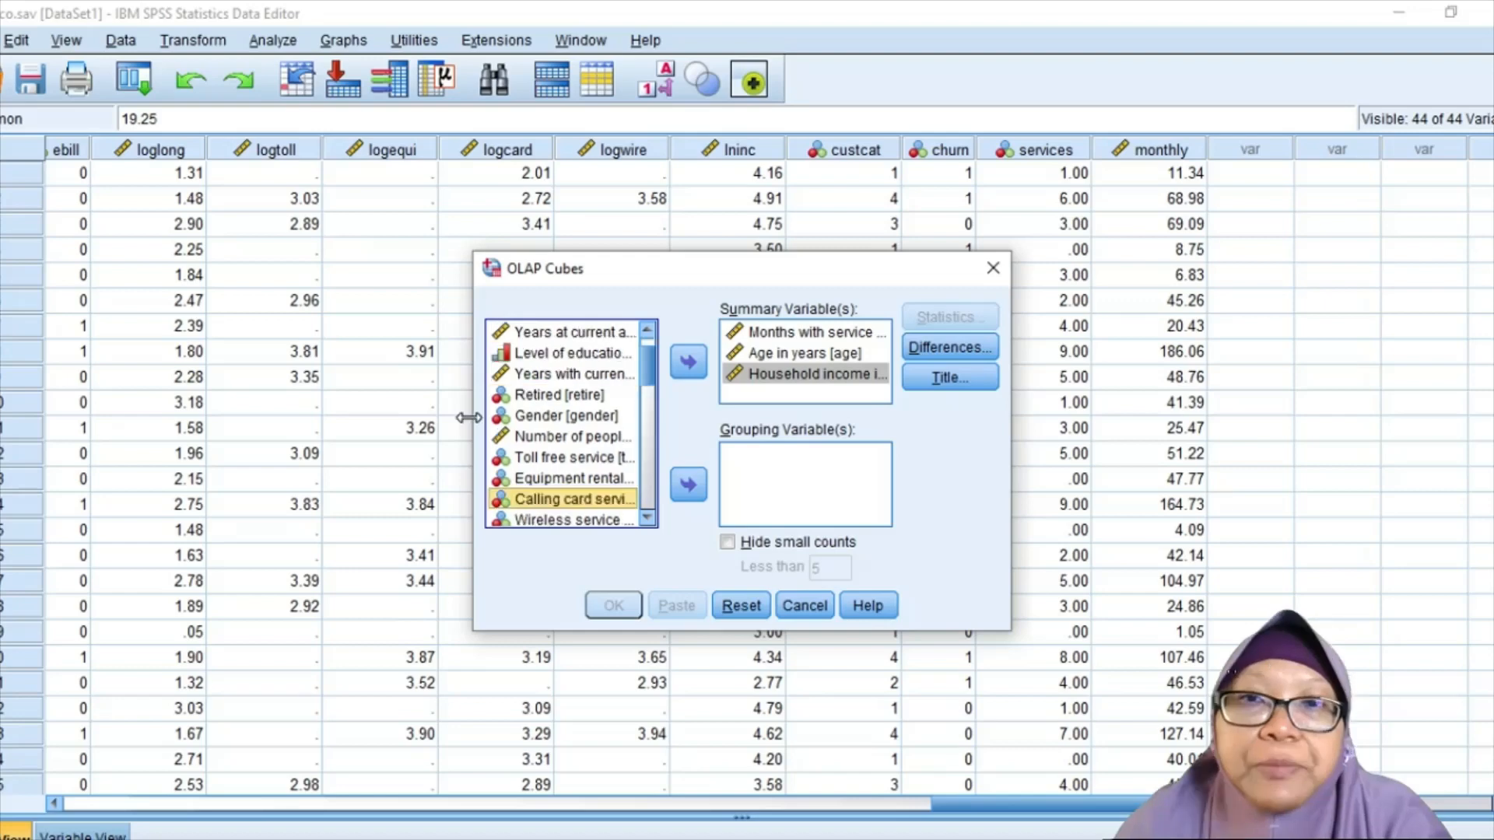
drag(469, 418, 289, 402)
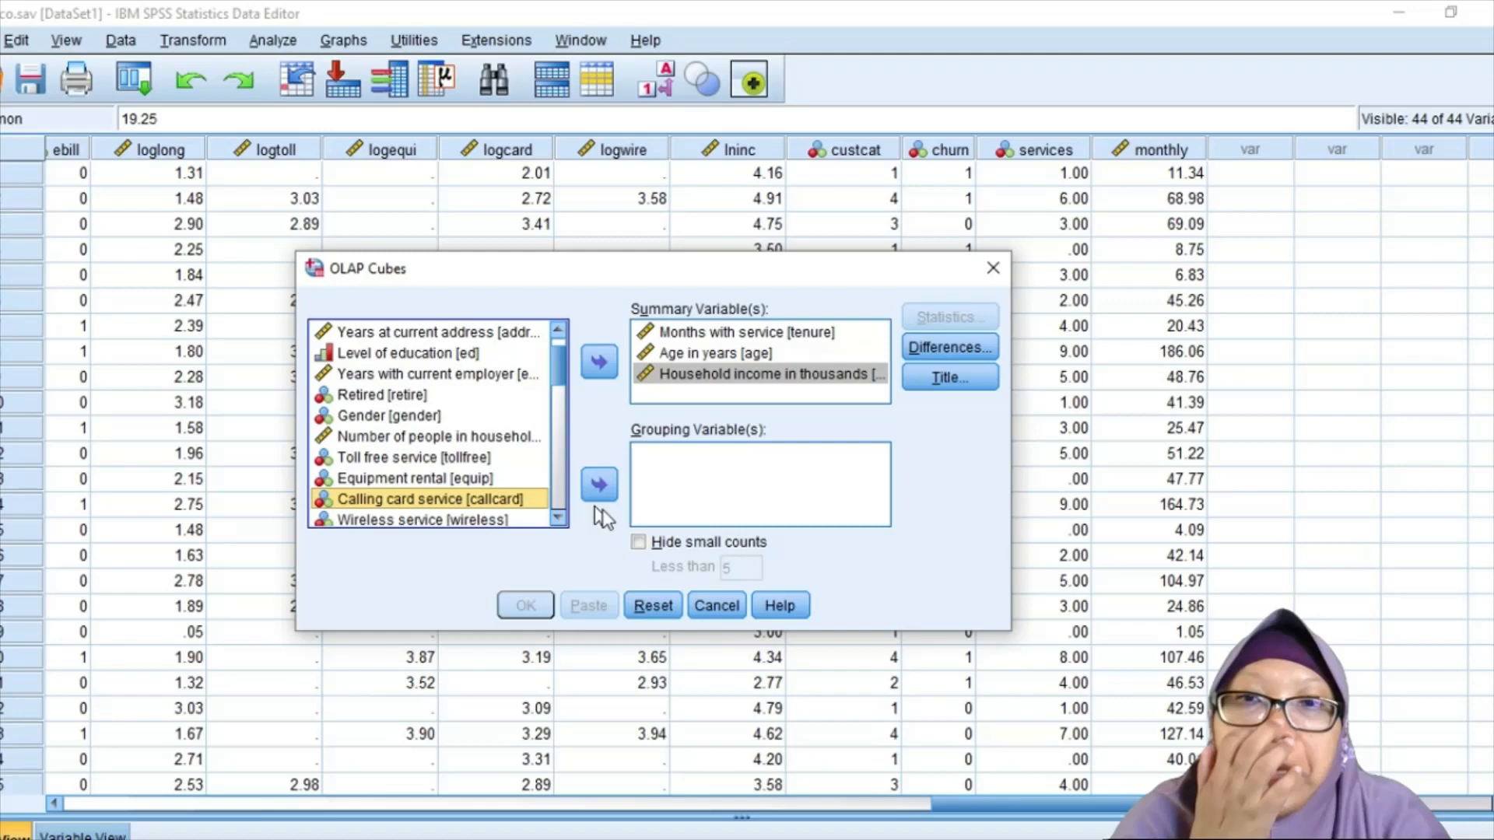
scroll(560, 517, down, 4)
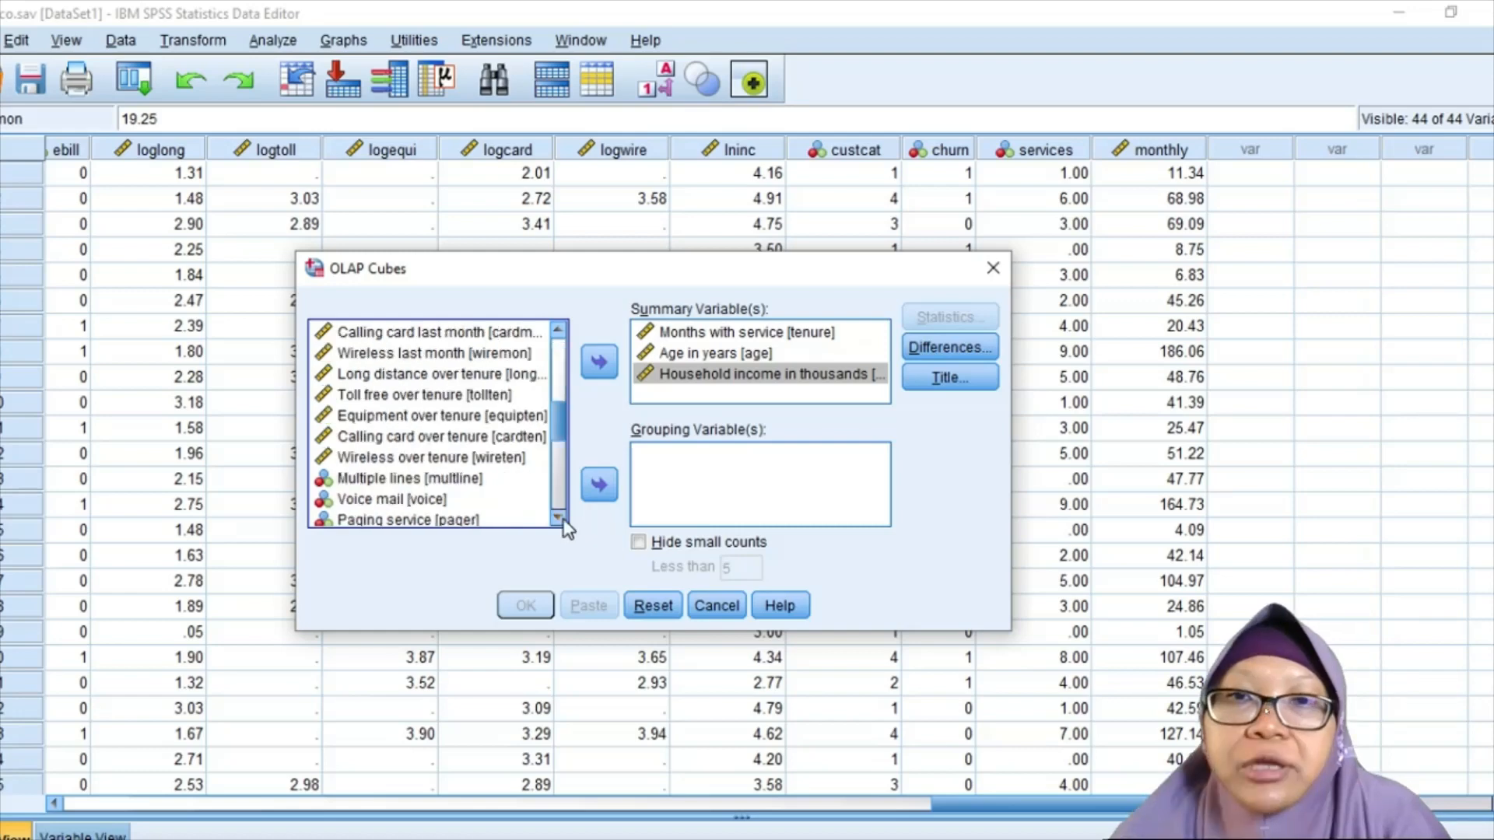
scroll(564, 527, down, 2)
scroll(565, 527, down, 1)
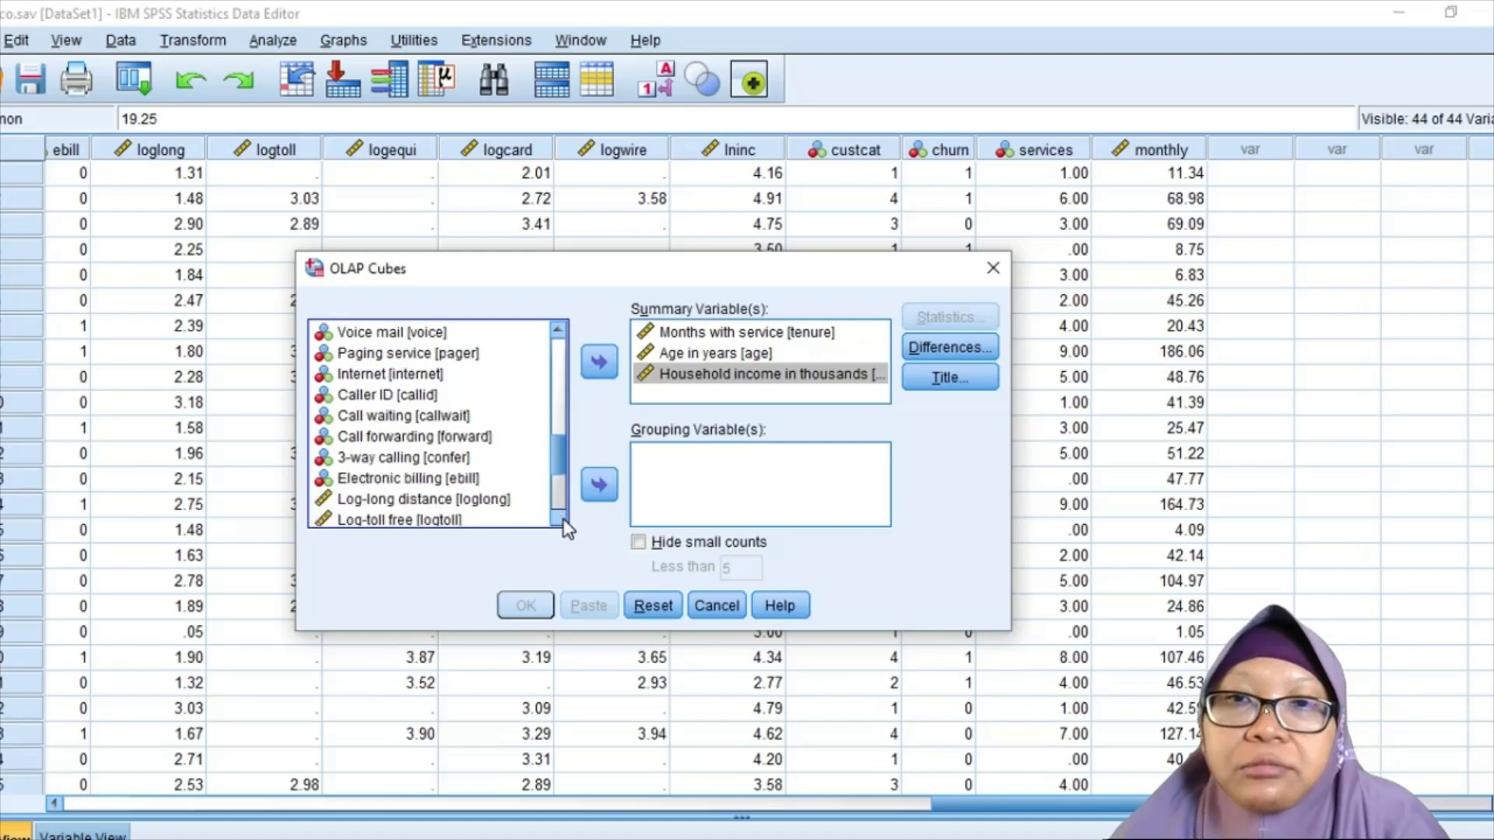
scroll(565, 527, down, 3)
click(432, 499)
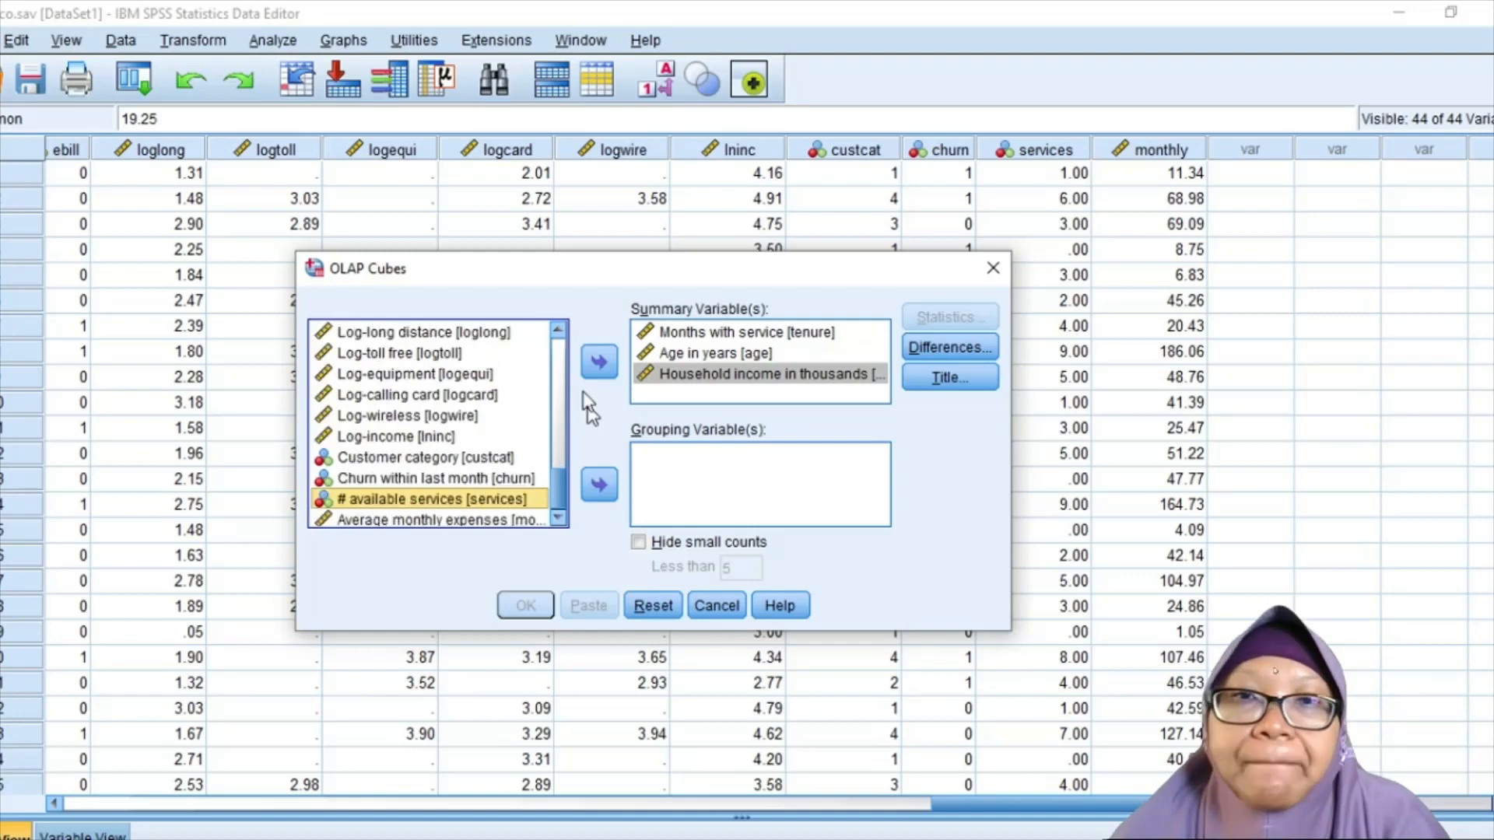
click(596, 364)
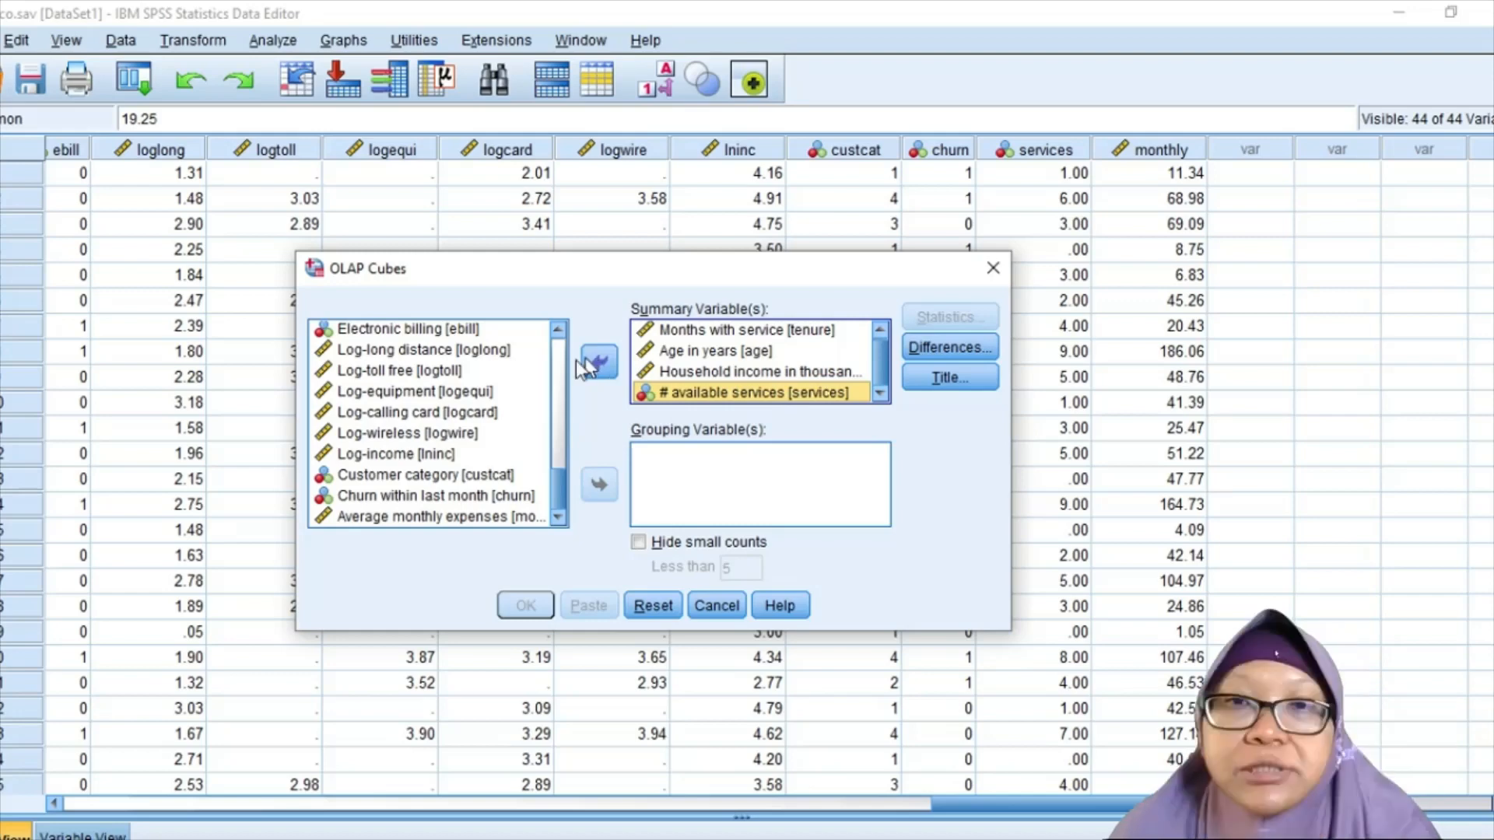
click(501, 517)
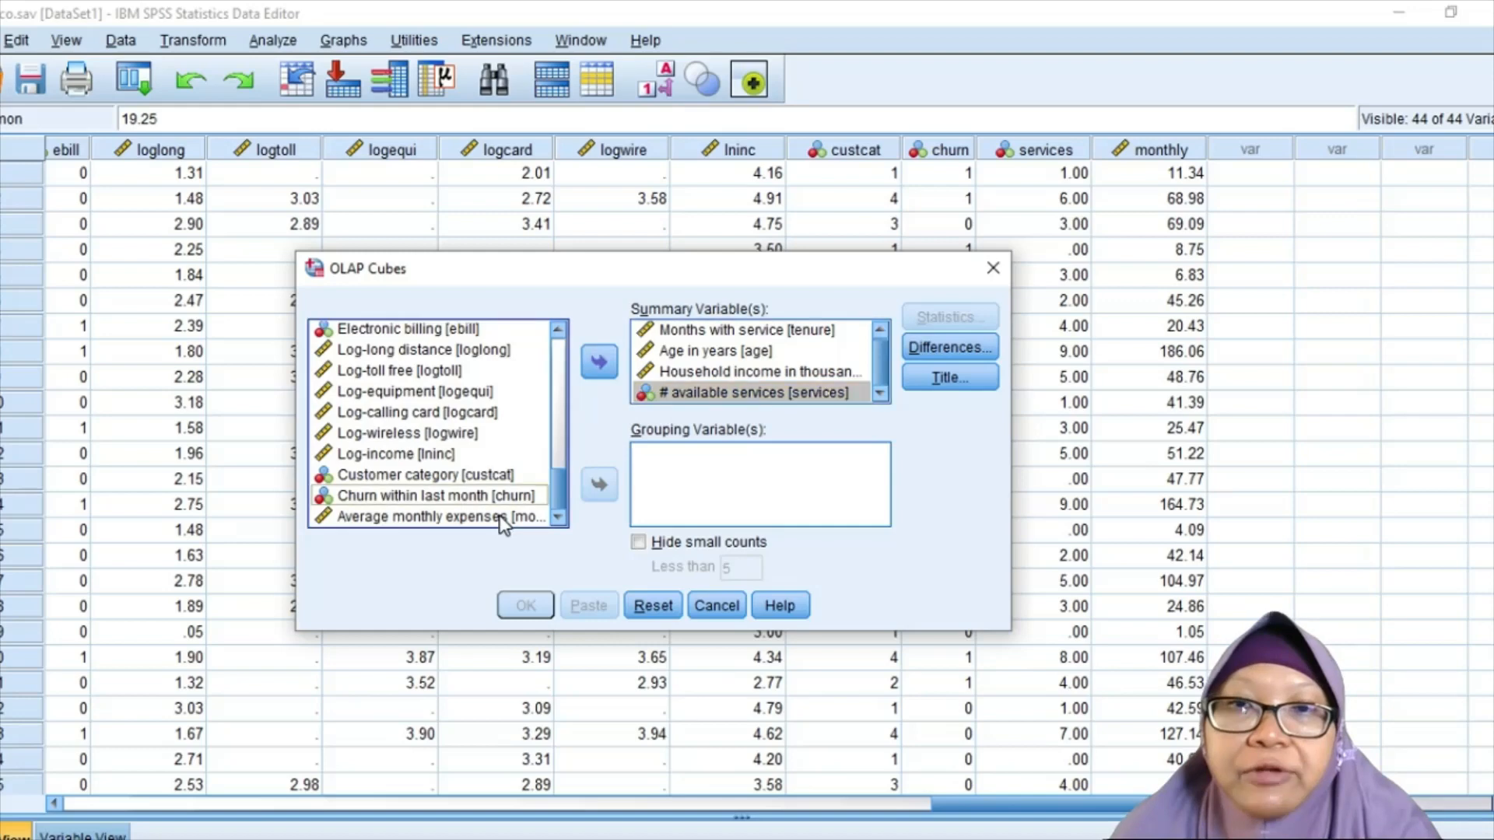
click(502, 517)
click(599, 361)
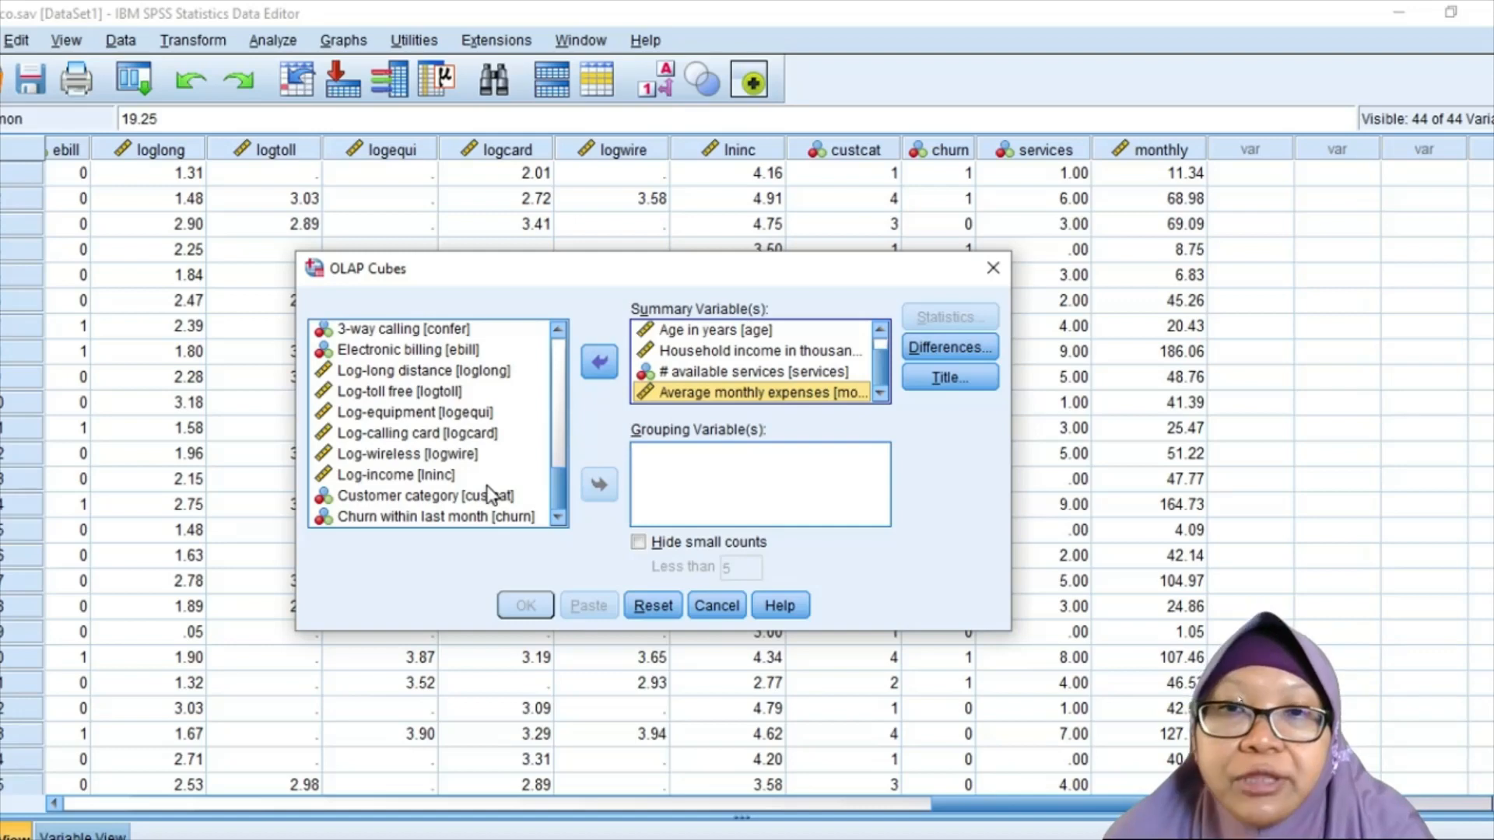
Set Churn within last month [churn] and Geographic indicator [region] as the grouping variables.
click(484, 518)
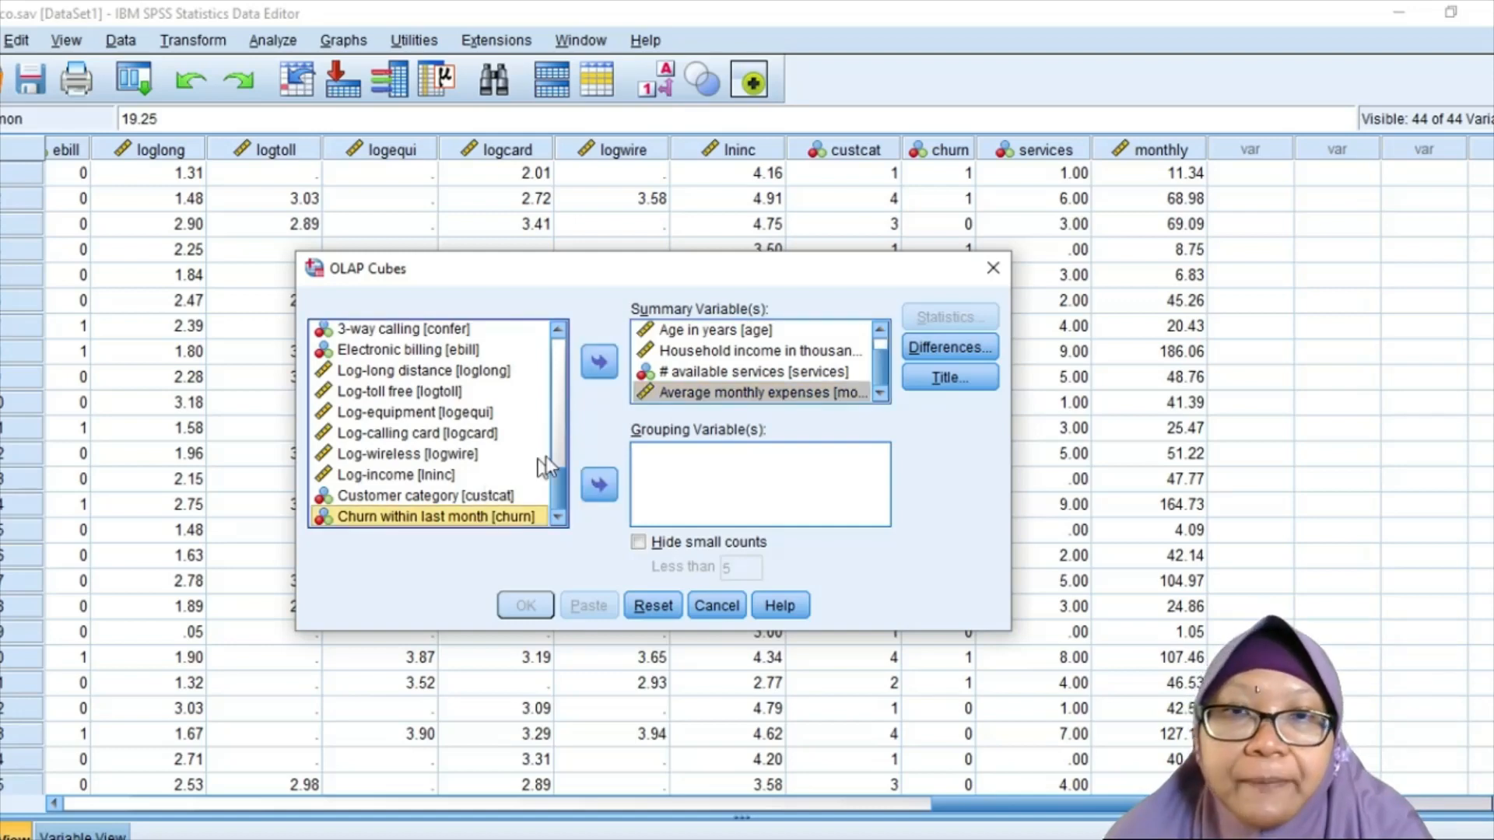
click(599, 485)
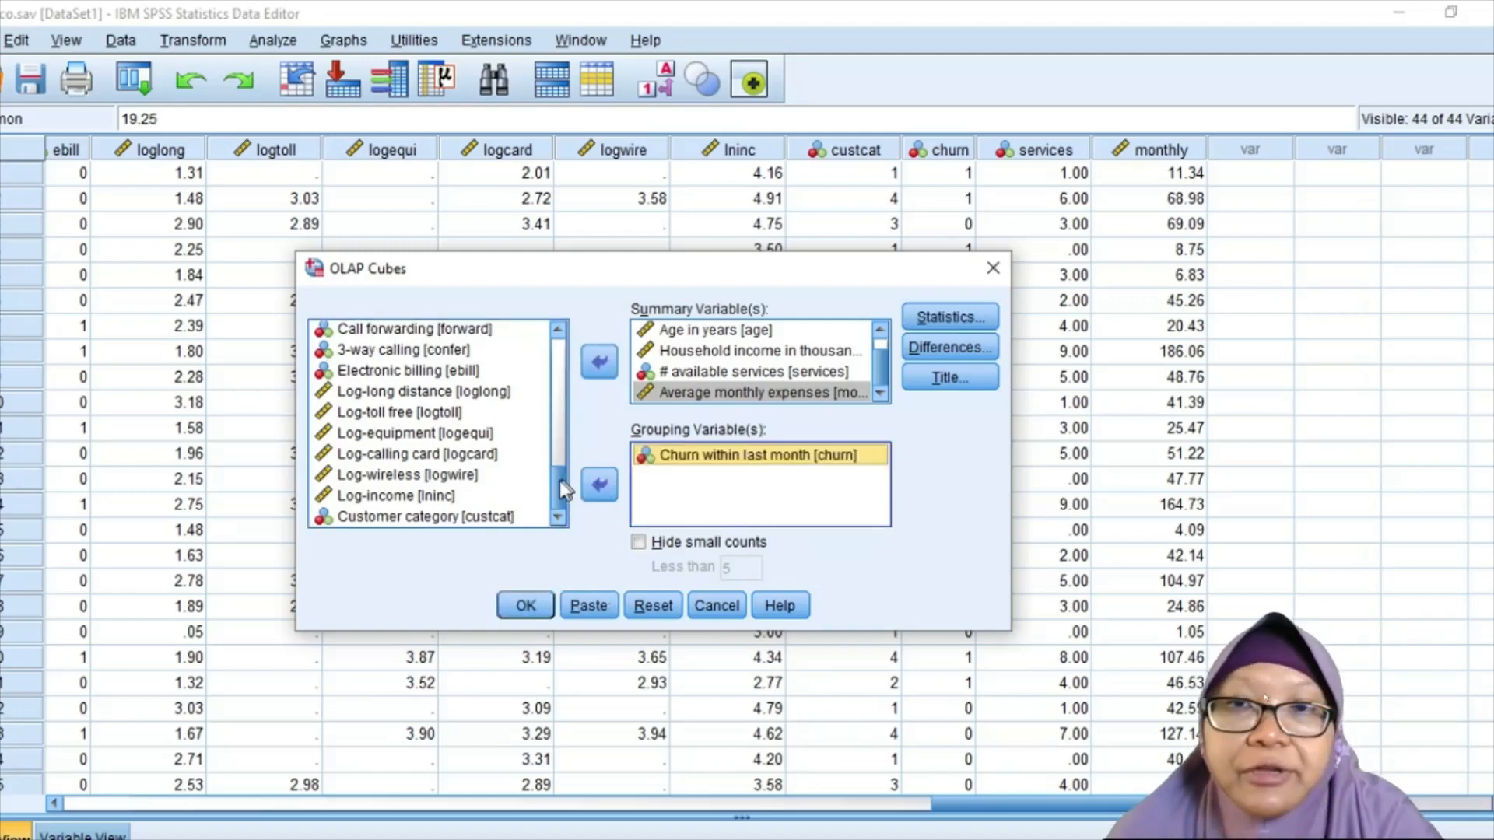
drag(552, 484, 550, 357)
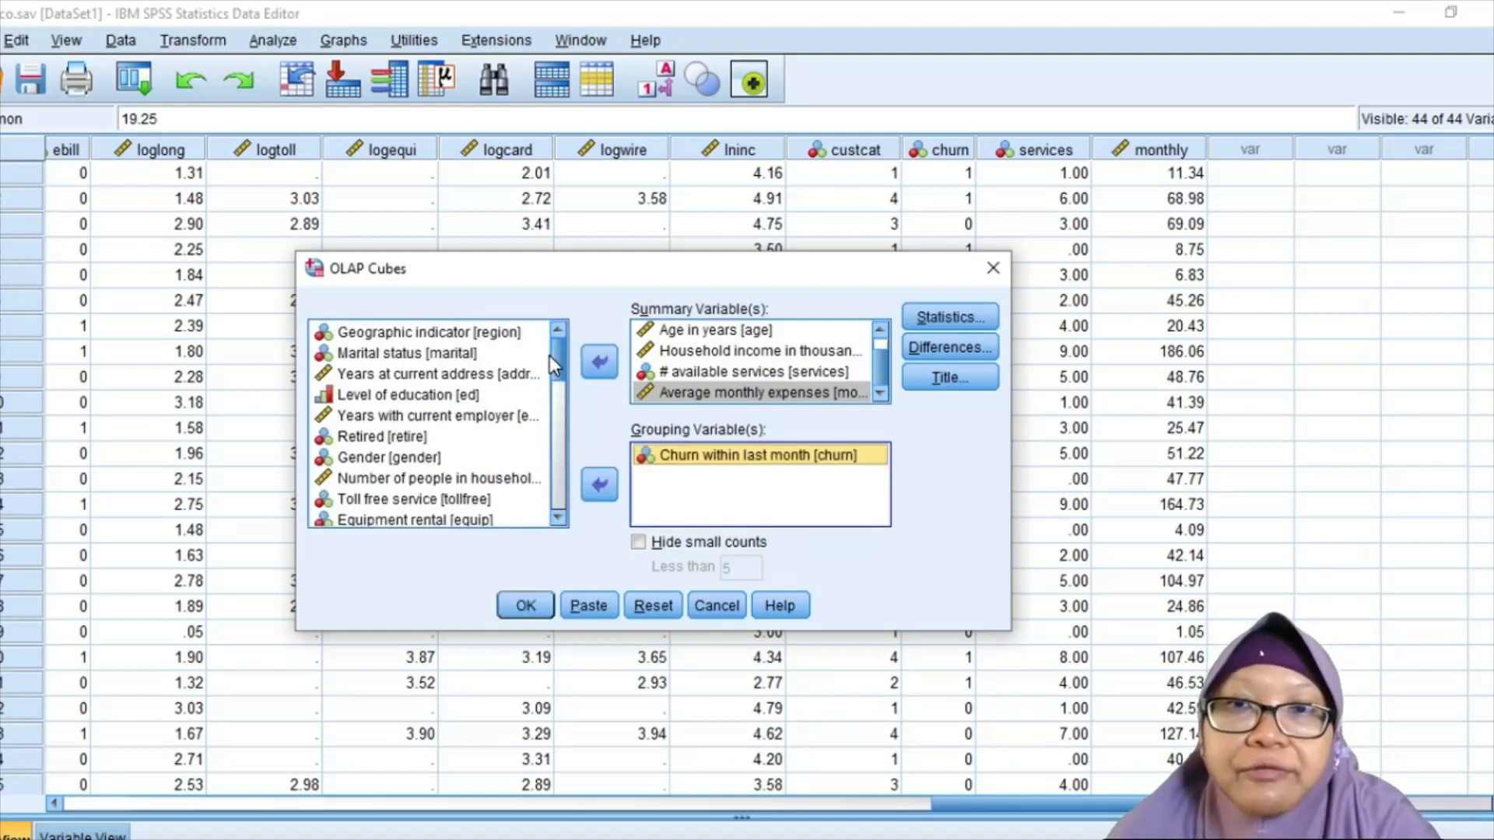
click(471, 334)
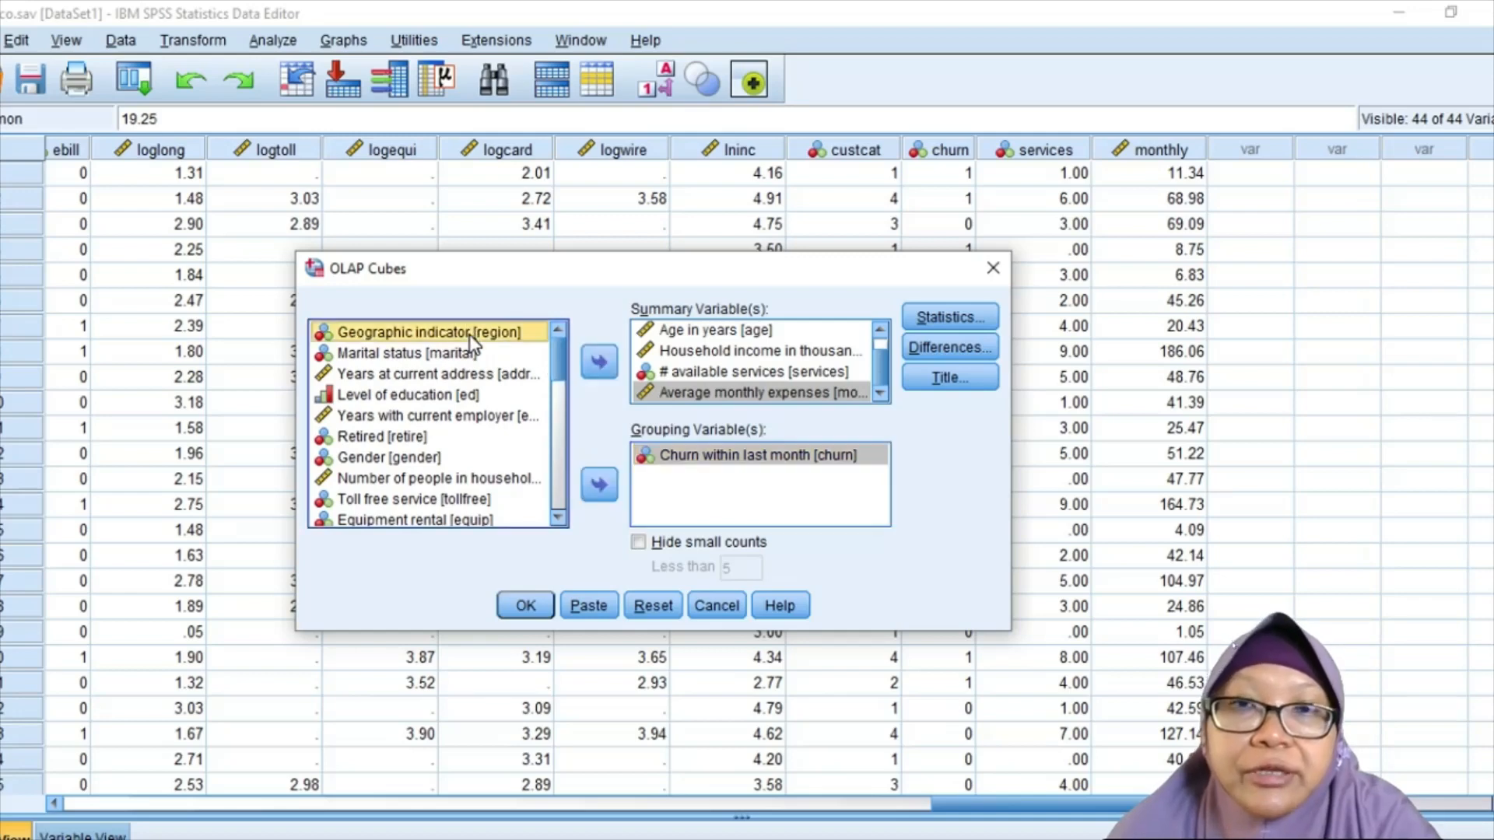
click(600, 485)
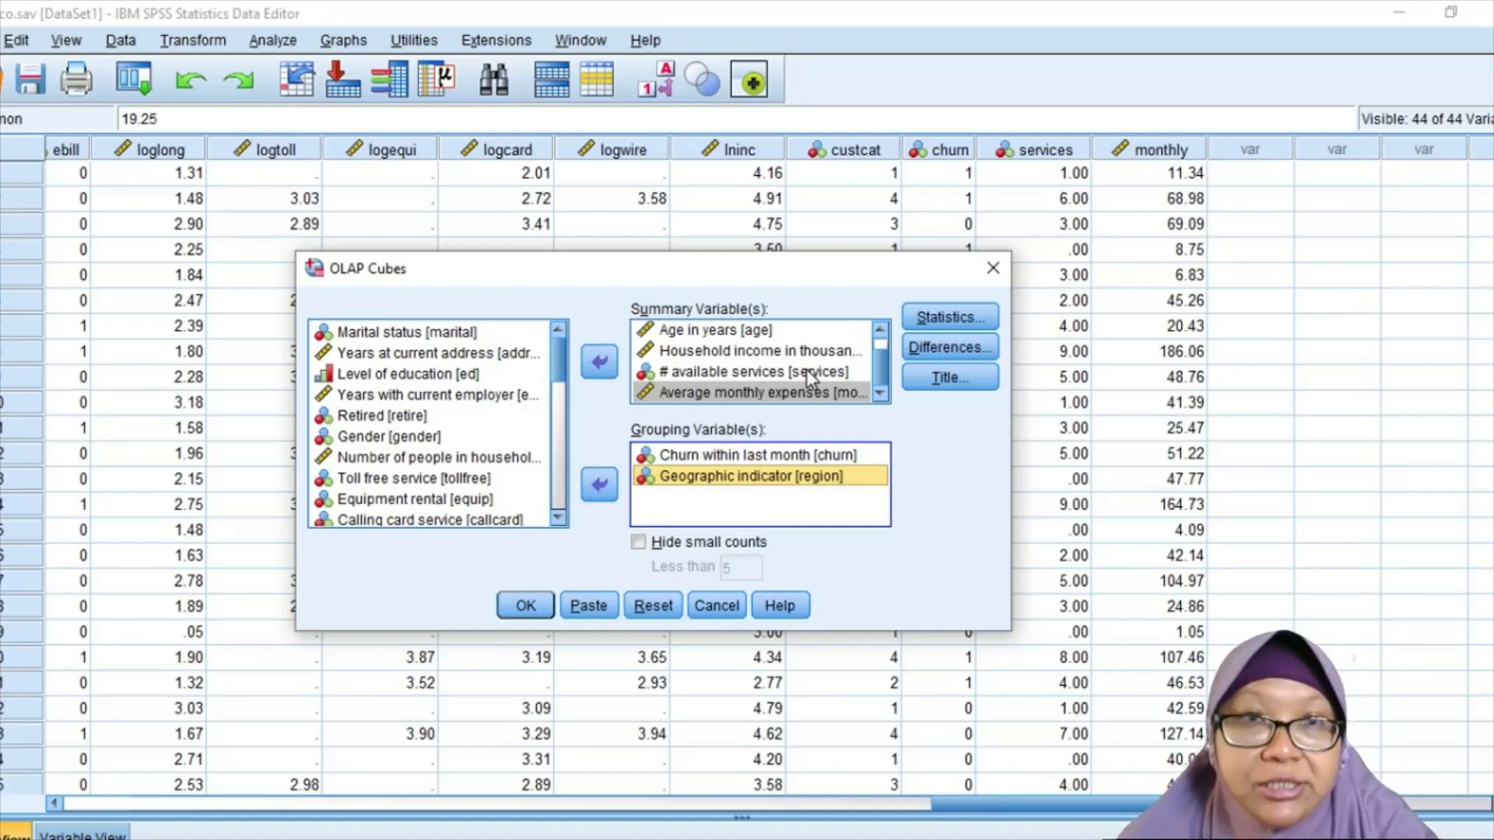
Remove Sum, Percent of Total Sum and Percent of Total N from the OLAP Cubes cell statistics.
click(968, 317)
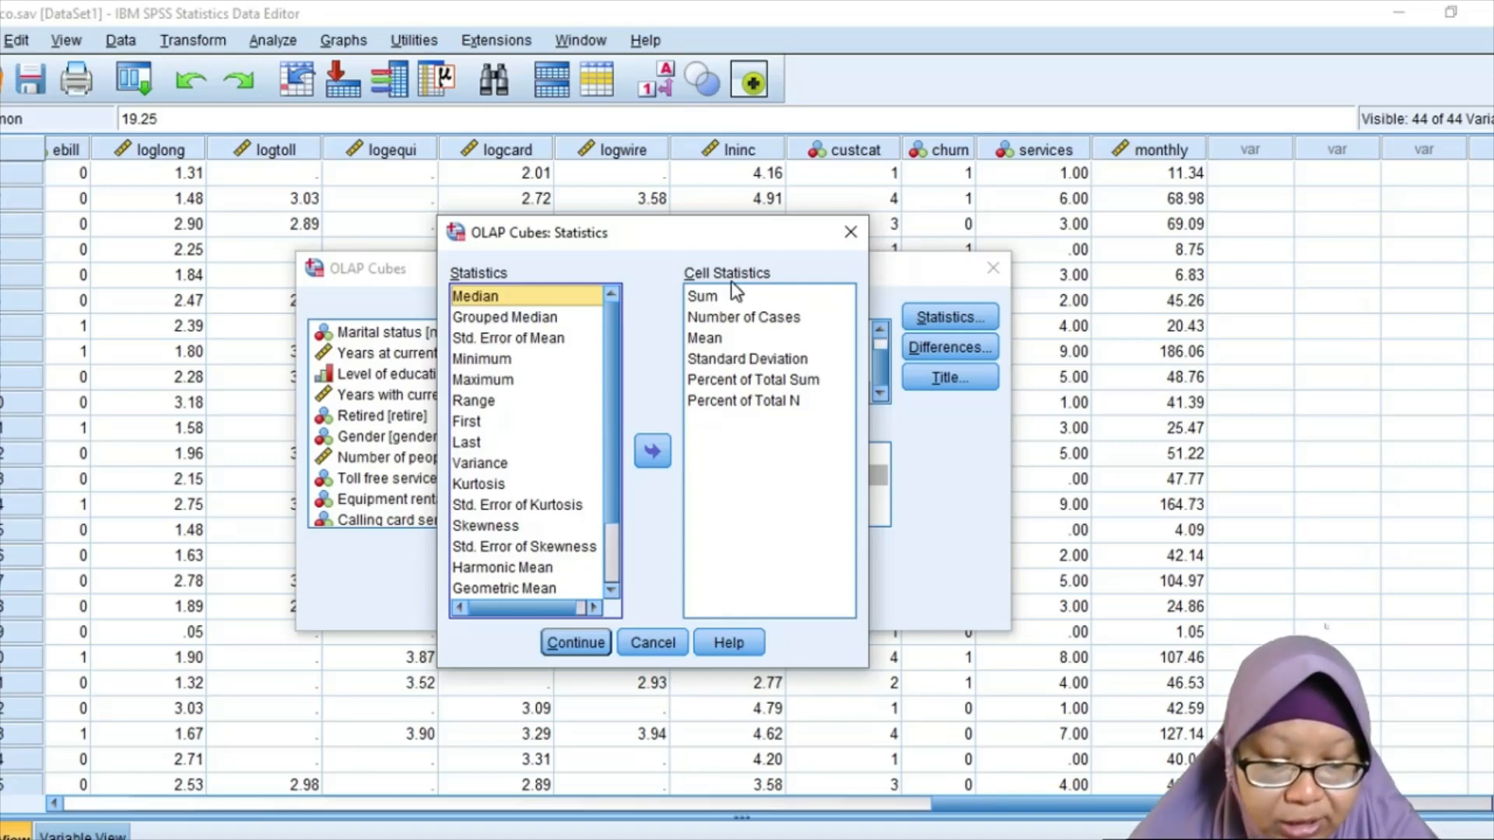
click(724, 300)
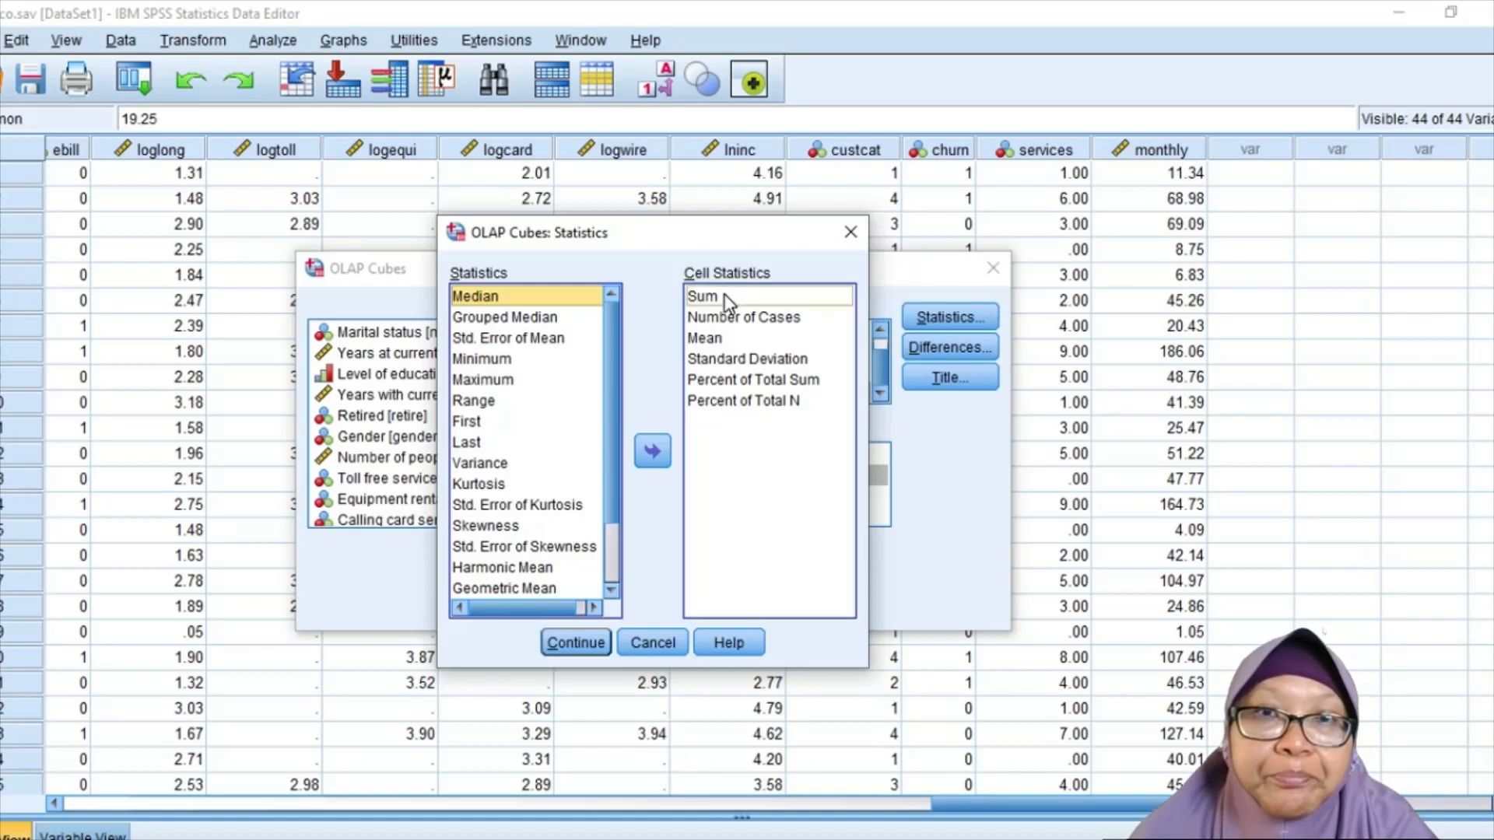
click(723, 299)
click(653, 451)
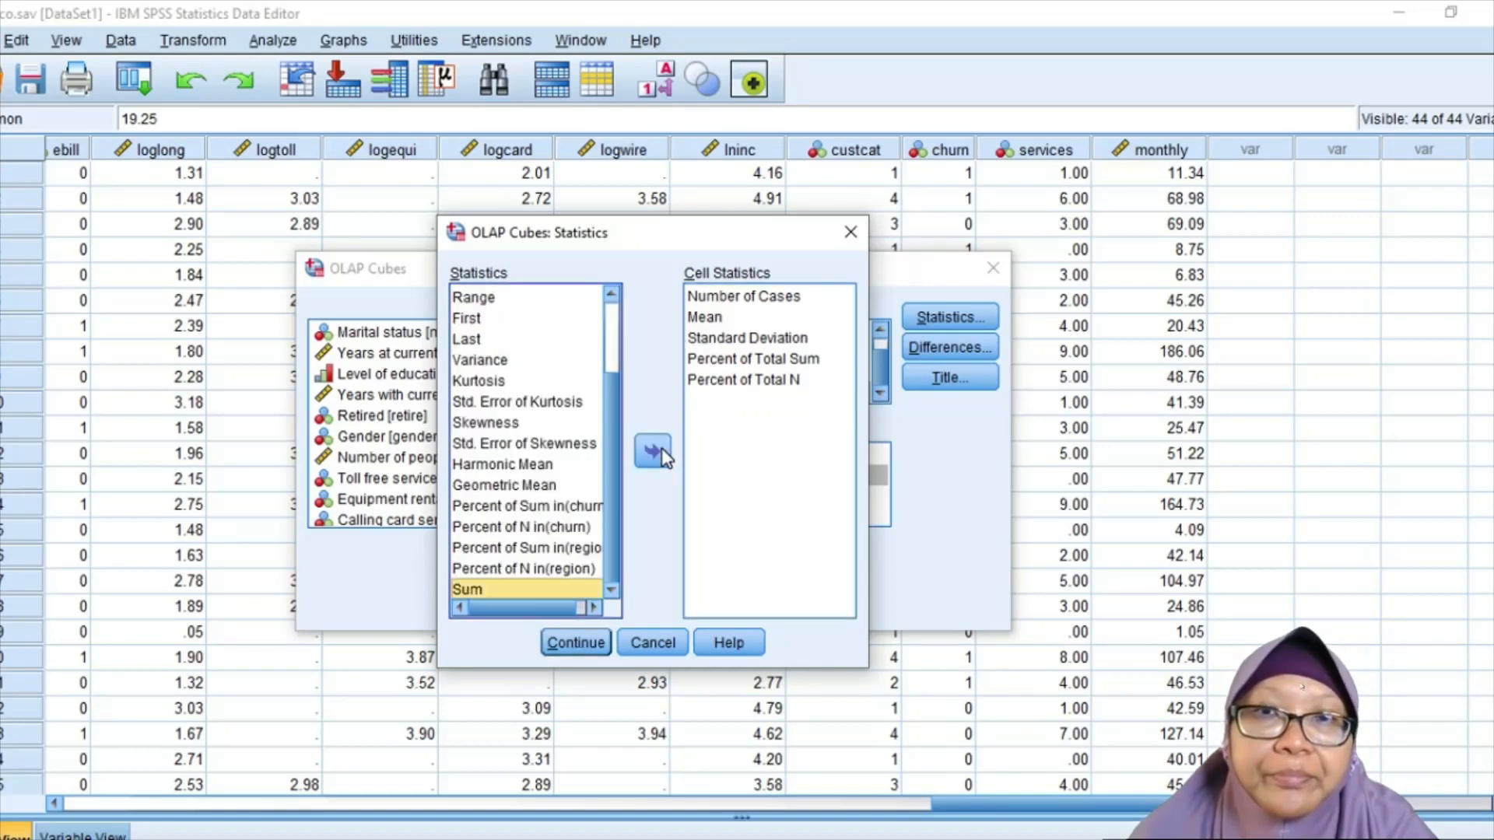
click(716, 383)
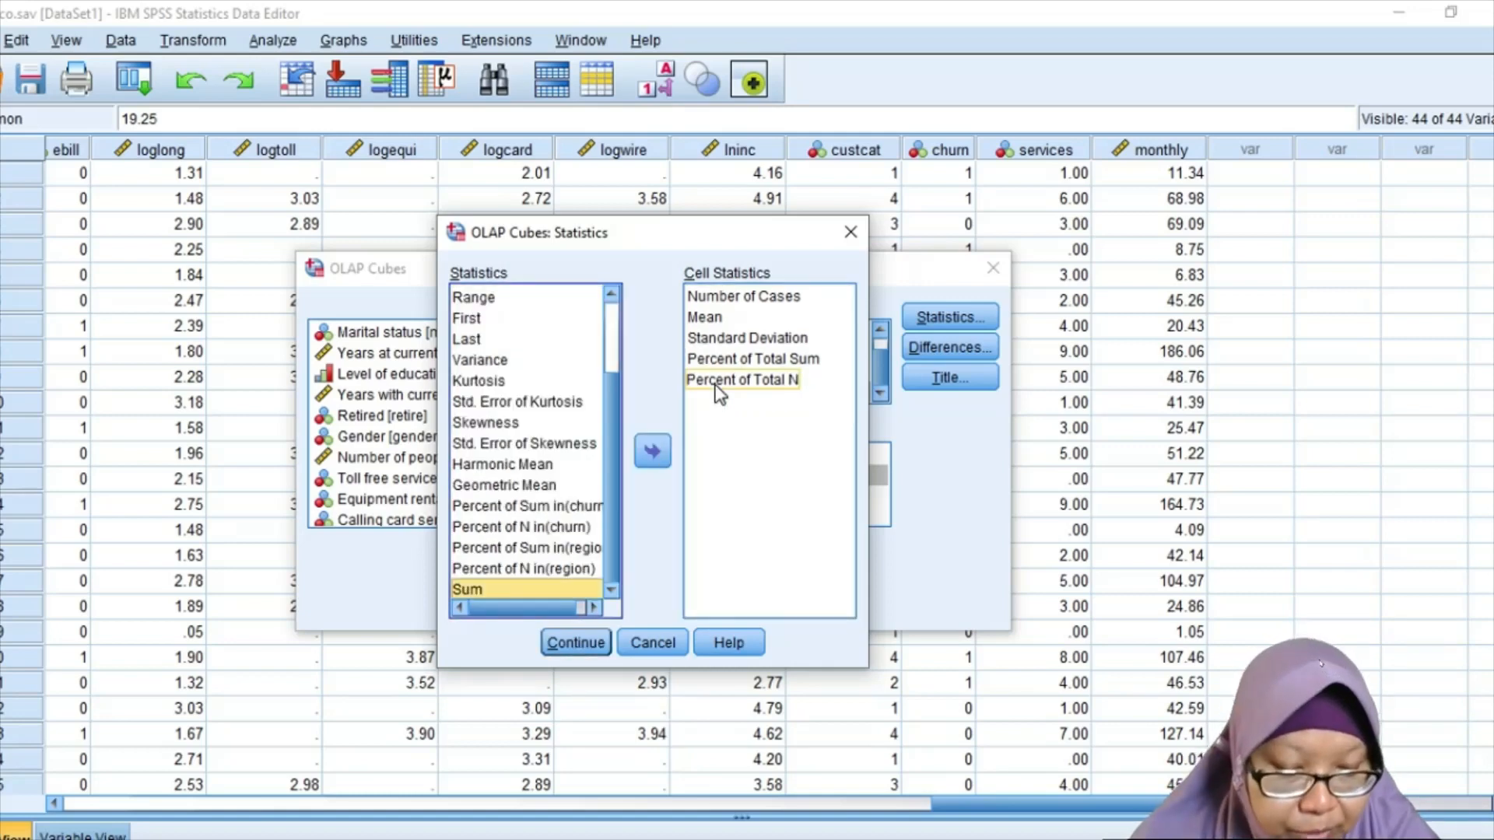
click(746, 359)
click(647, 456)
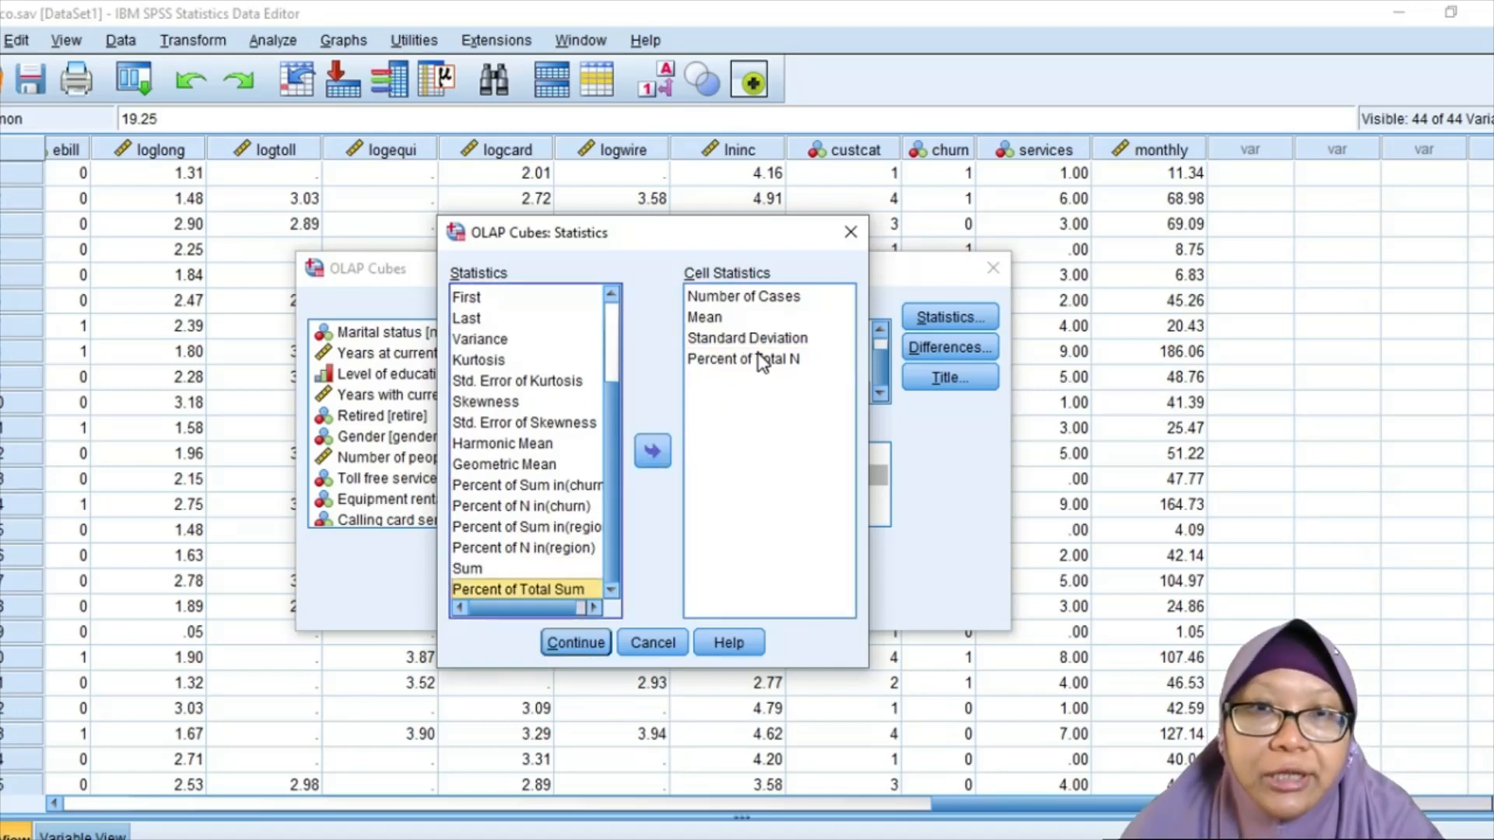
click(760, 360)
click(653, 452)
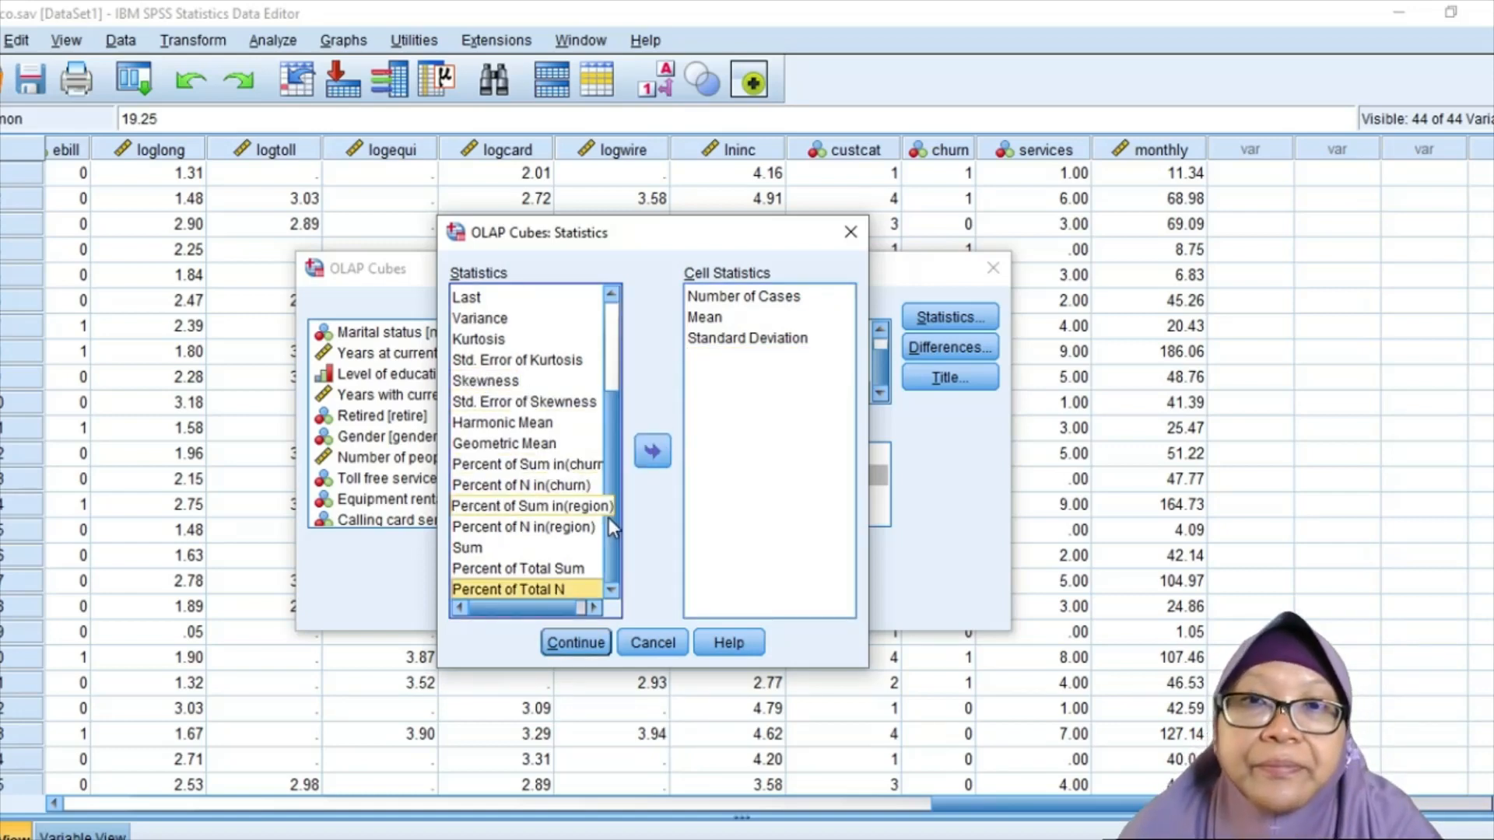
Add Median to the cell statistics and confirm the statistics selection.
drag(609, 519, 595, 384)
click(531, 301)
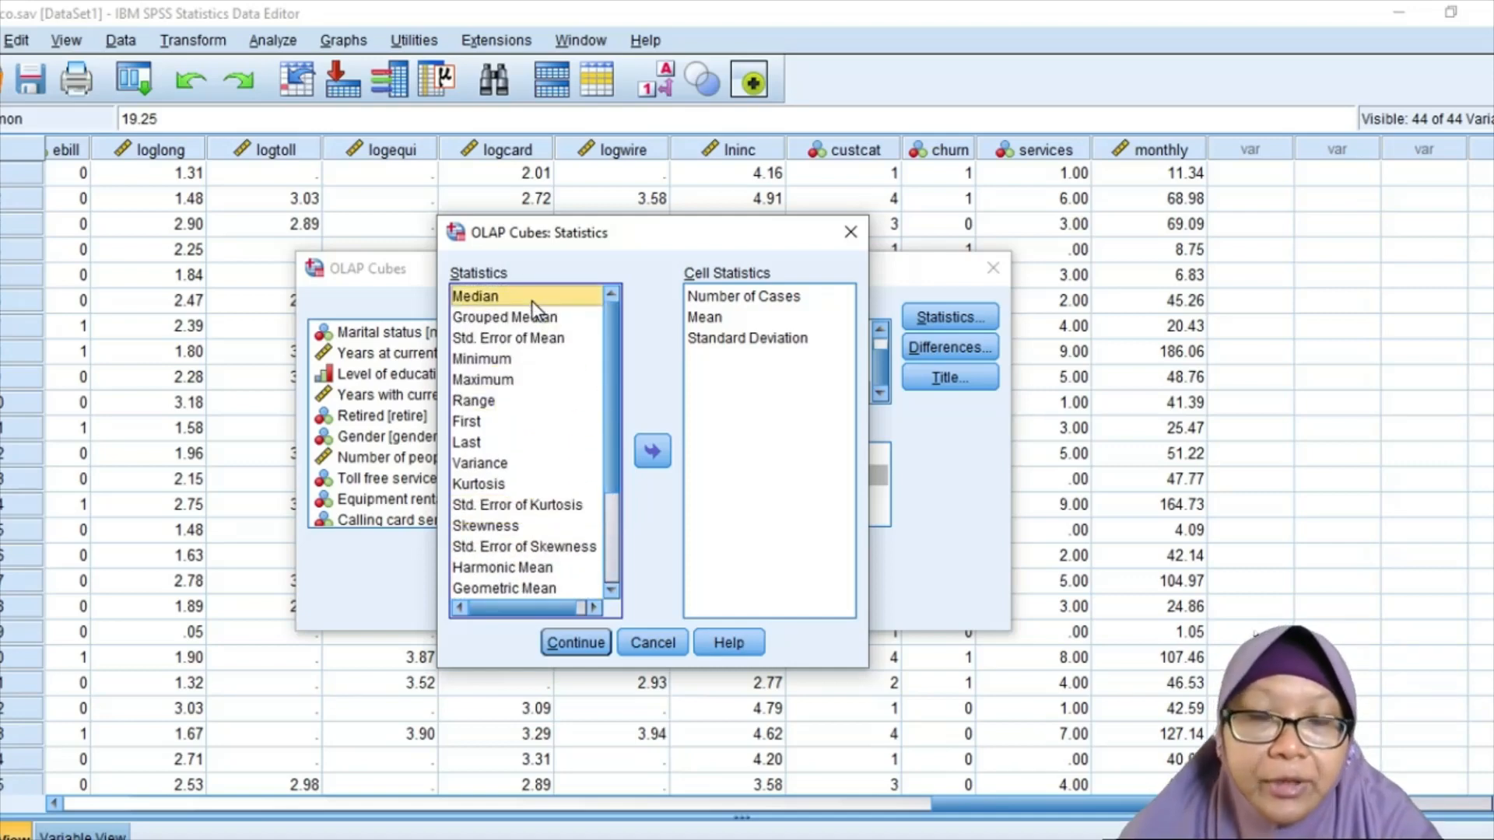
click(654, 452)
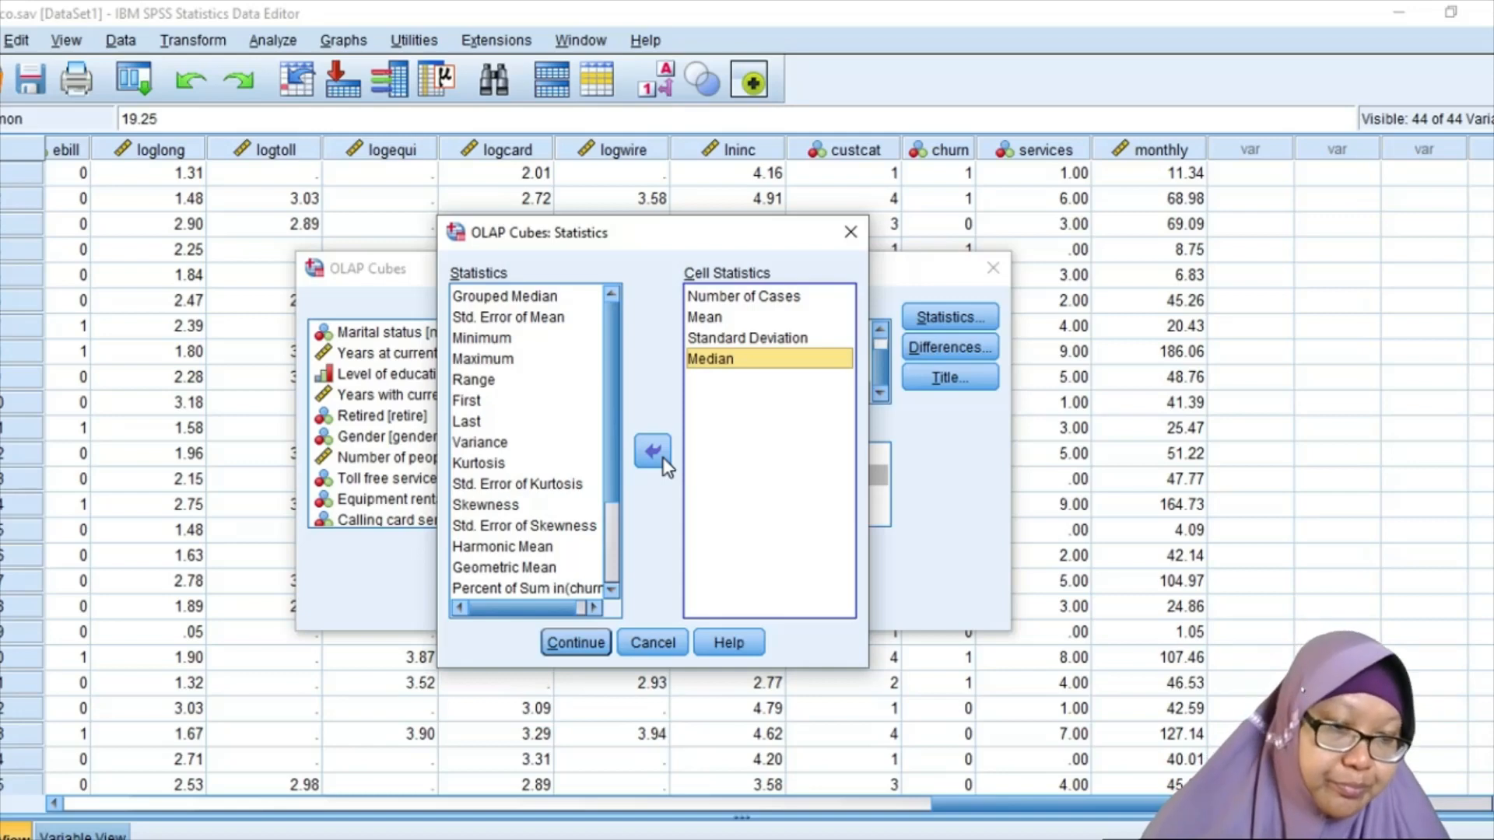
click(574, 643)
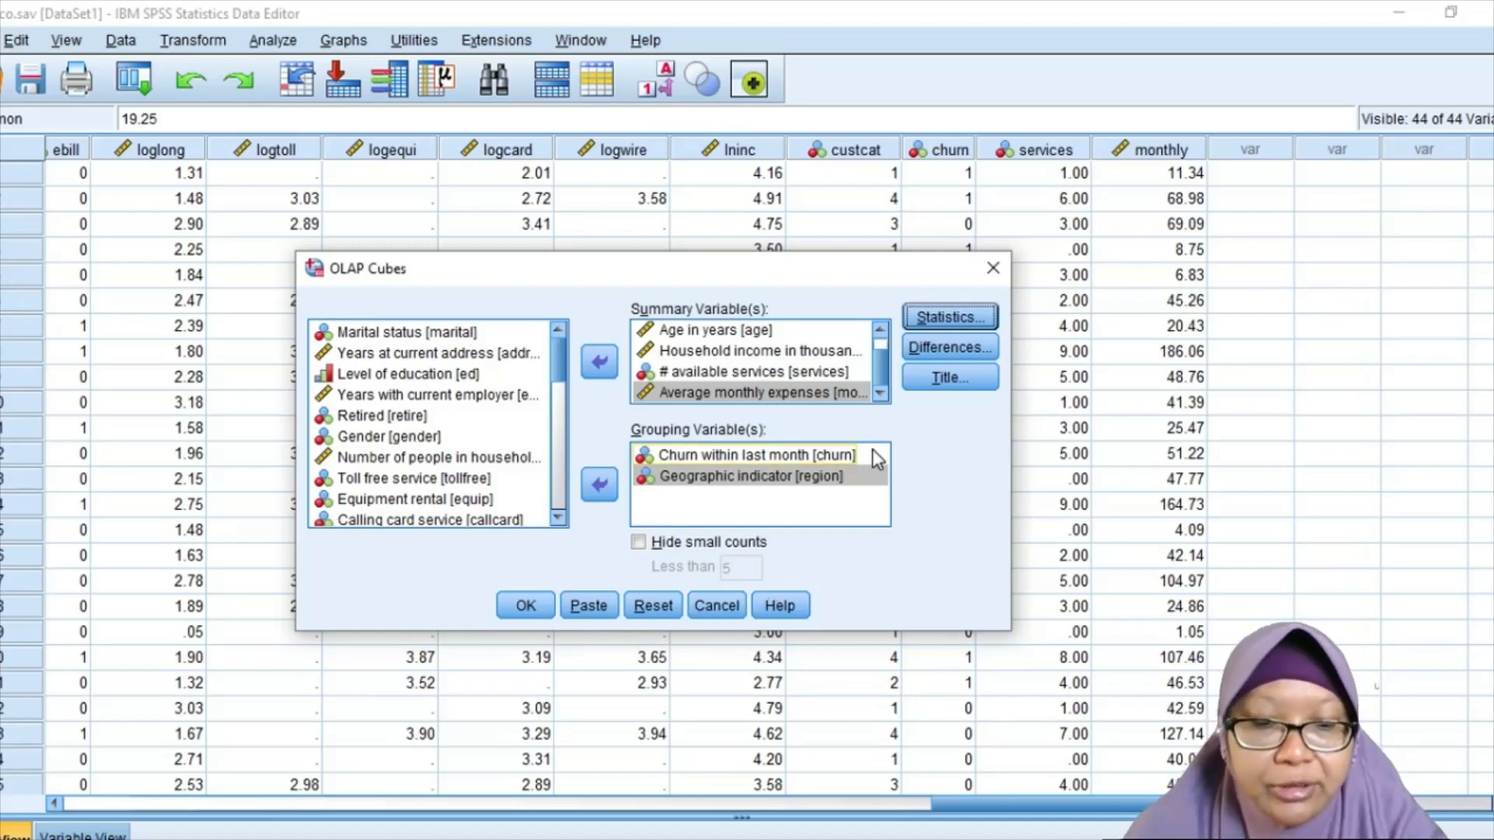
Set the title of the OLAP Cubes output to "Descriptive Statistics".
click(948, 377)
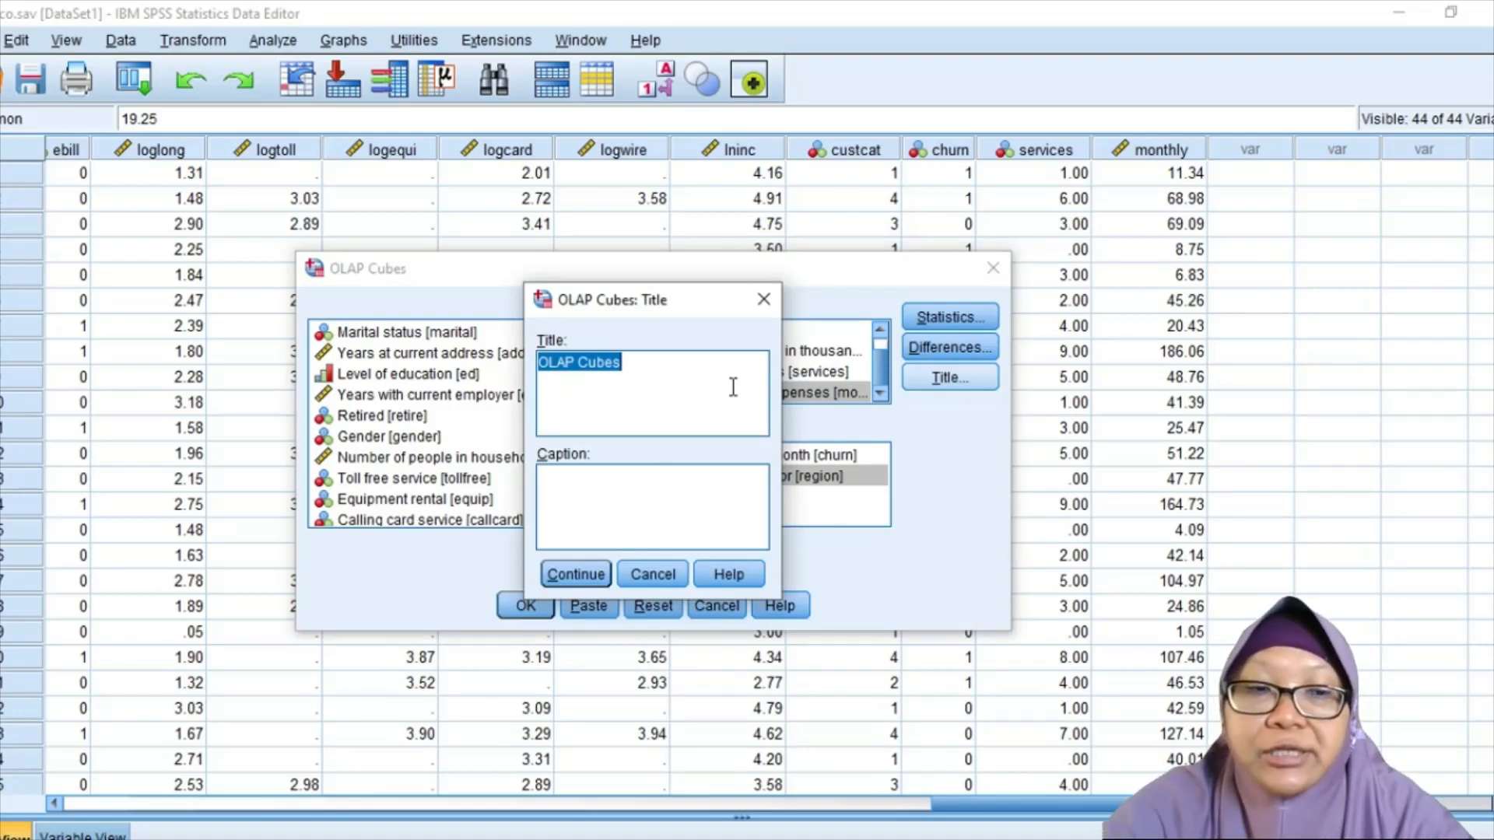
text(Descr)
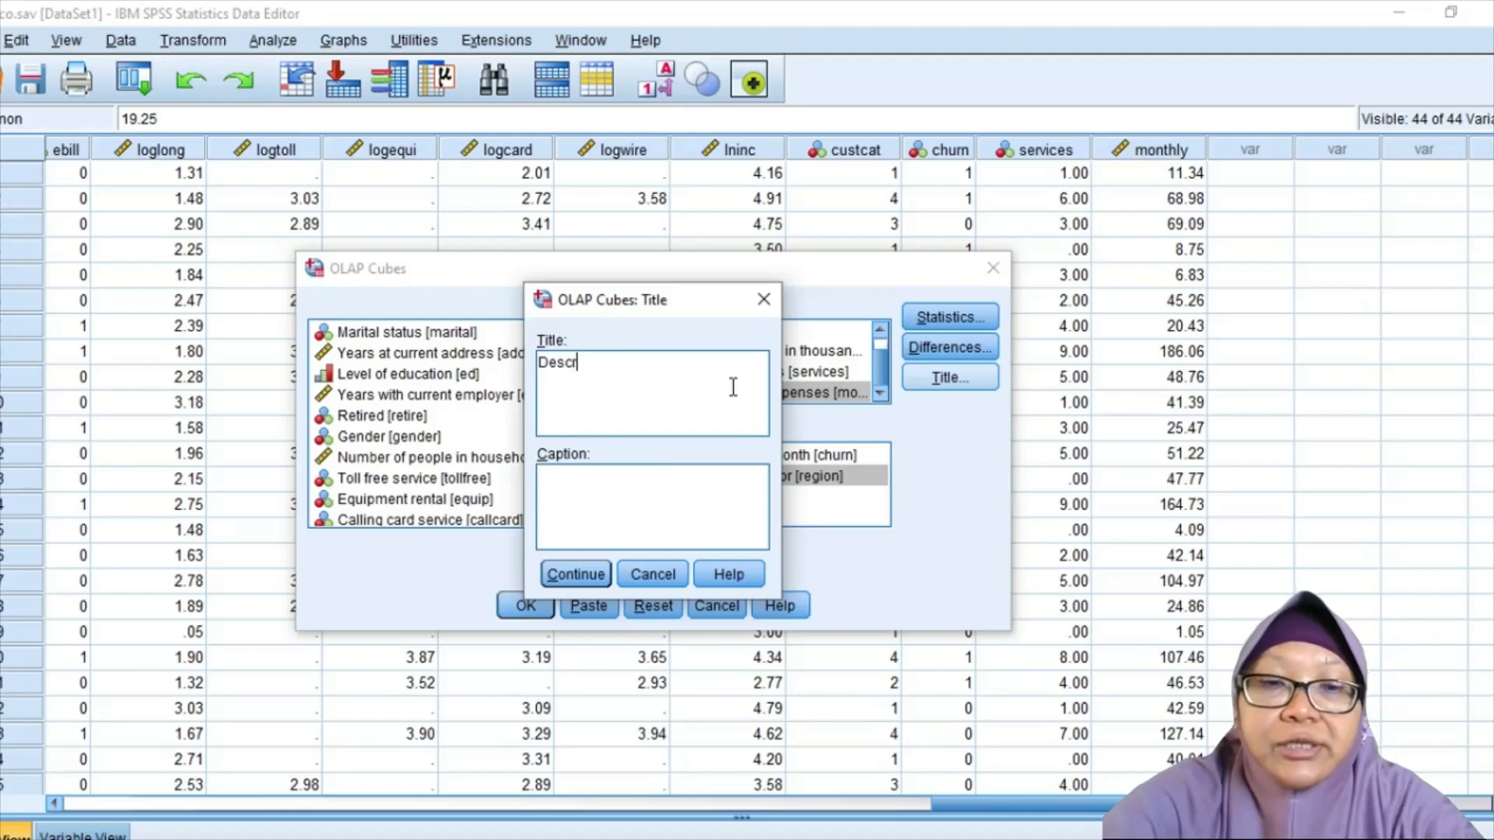
text(iptive Stat)
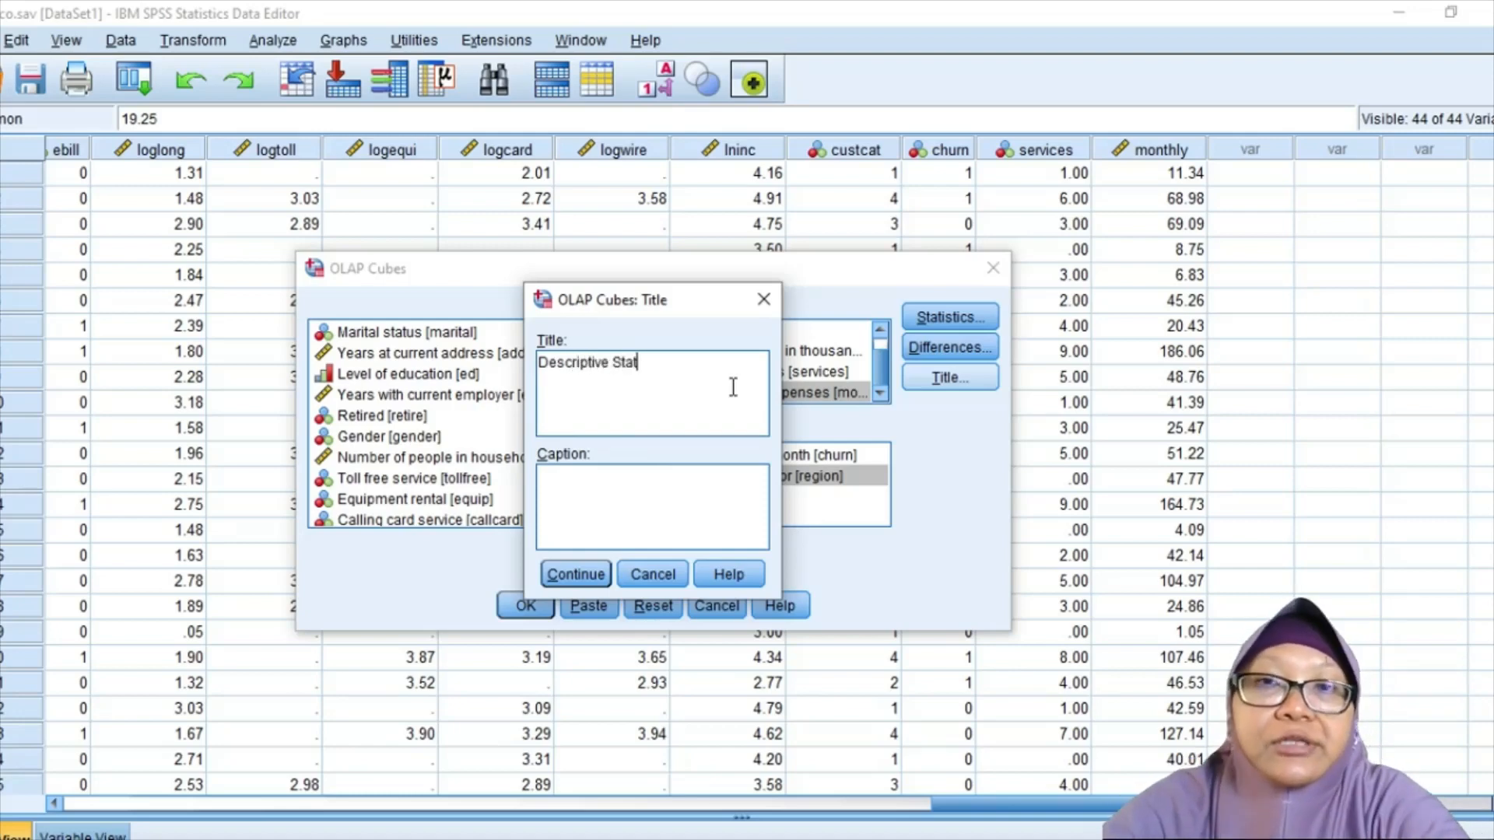
text(istics)
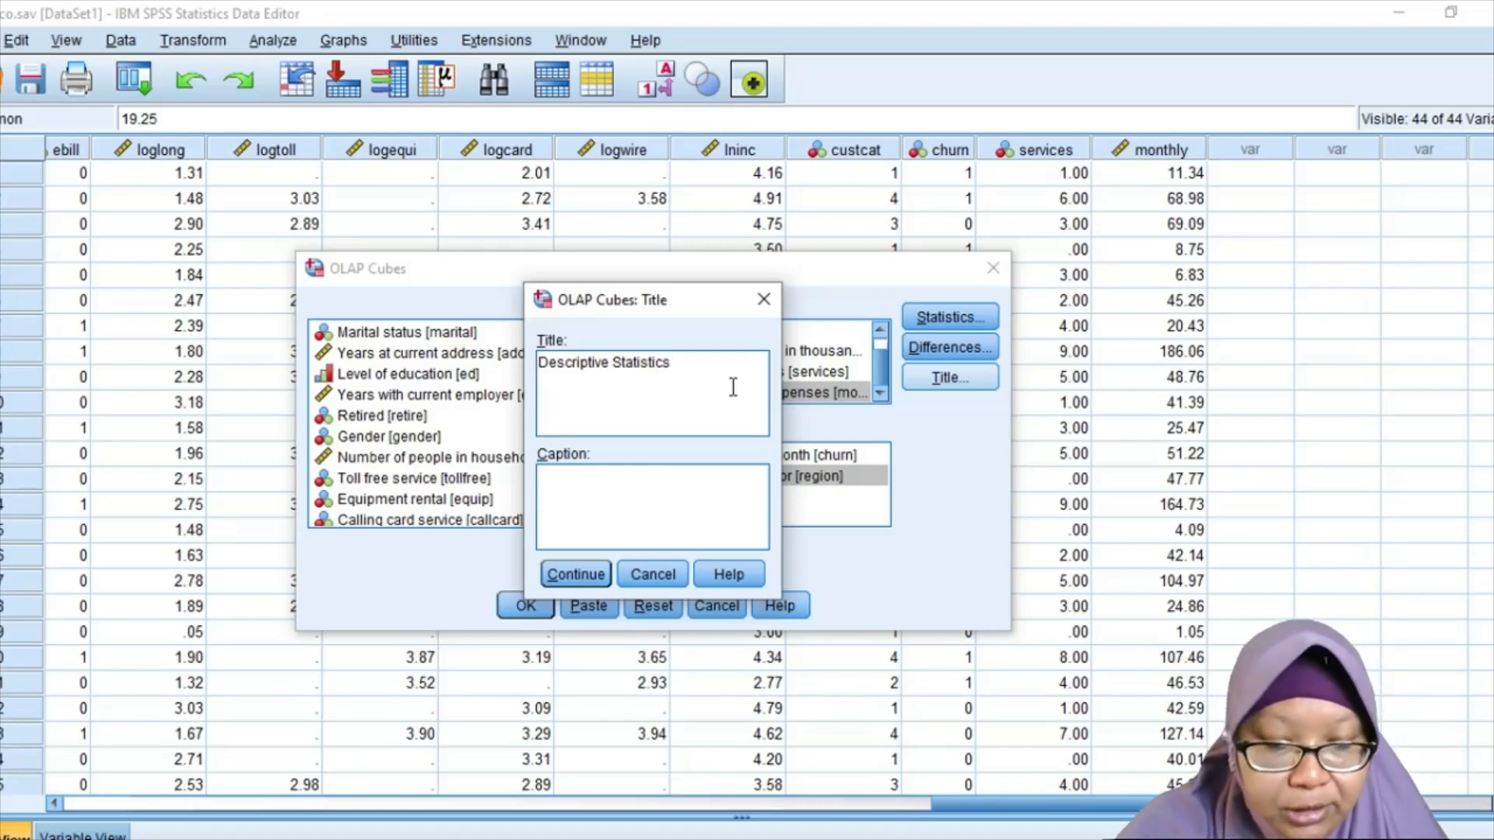
Caption the output "By Customer Churn and Geographic Region" and run the OLAP Cubes analysis.
click(663, 509)
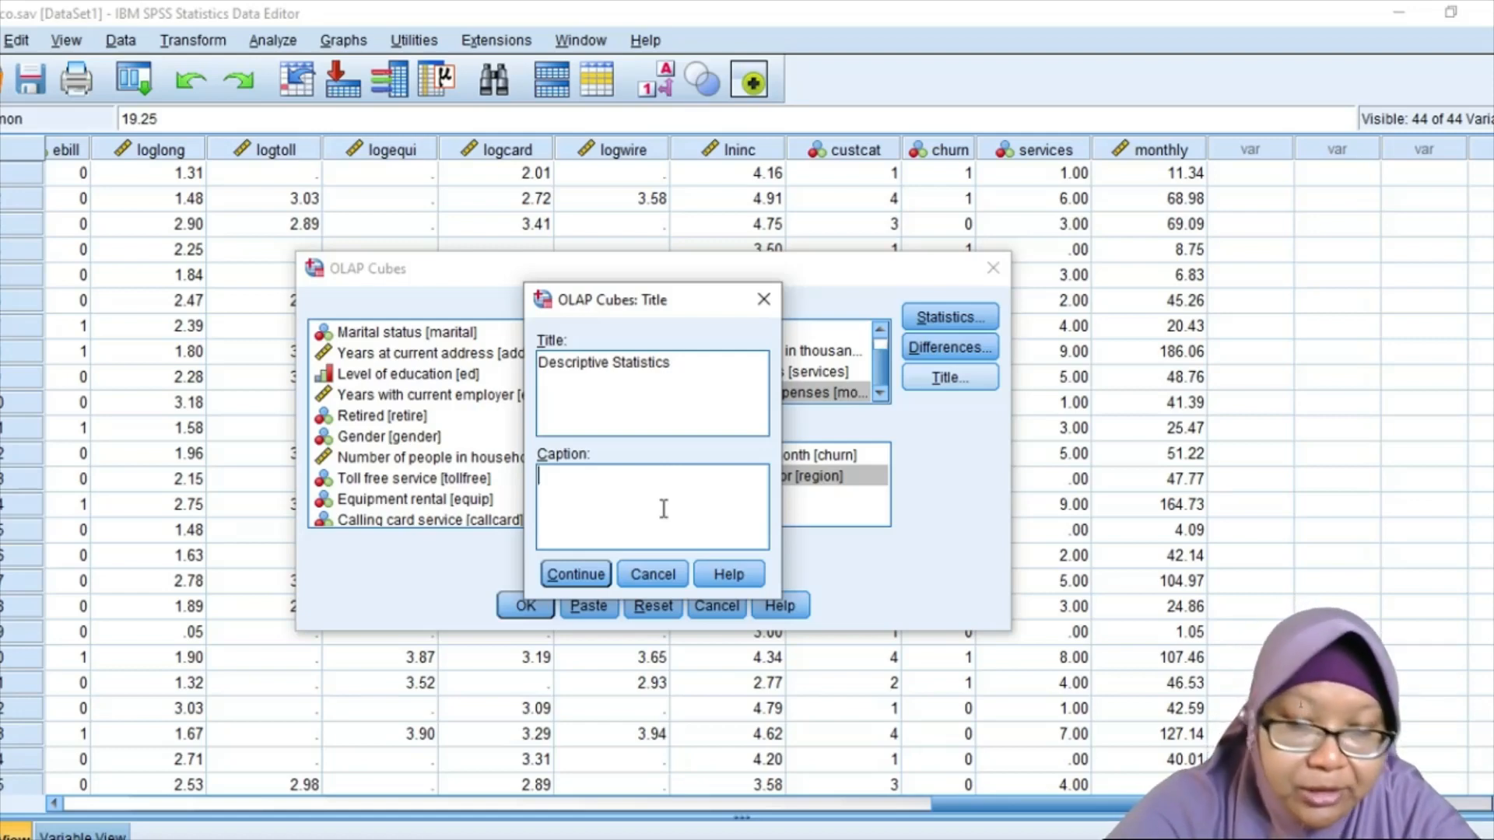
text(B)
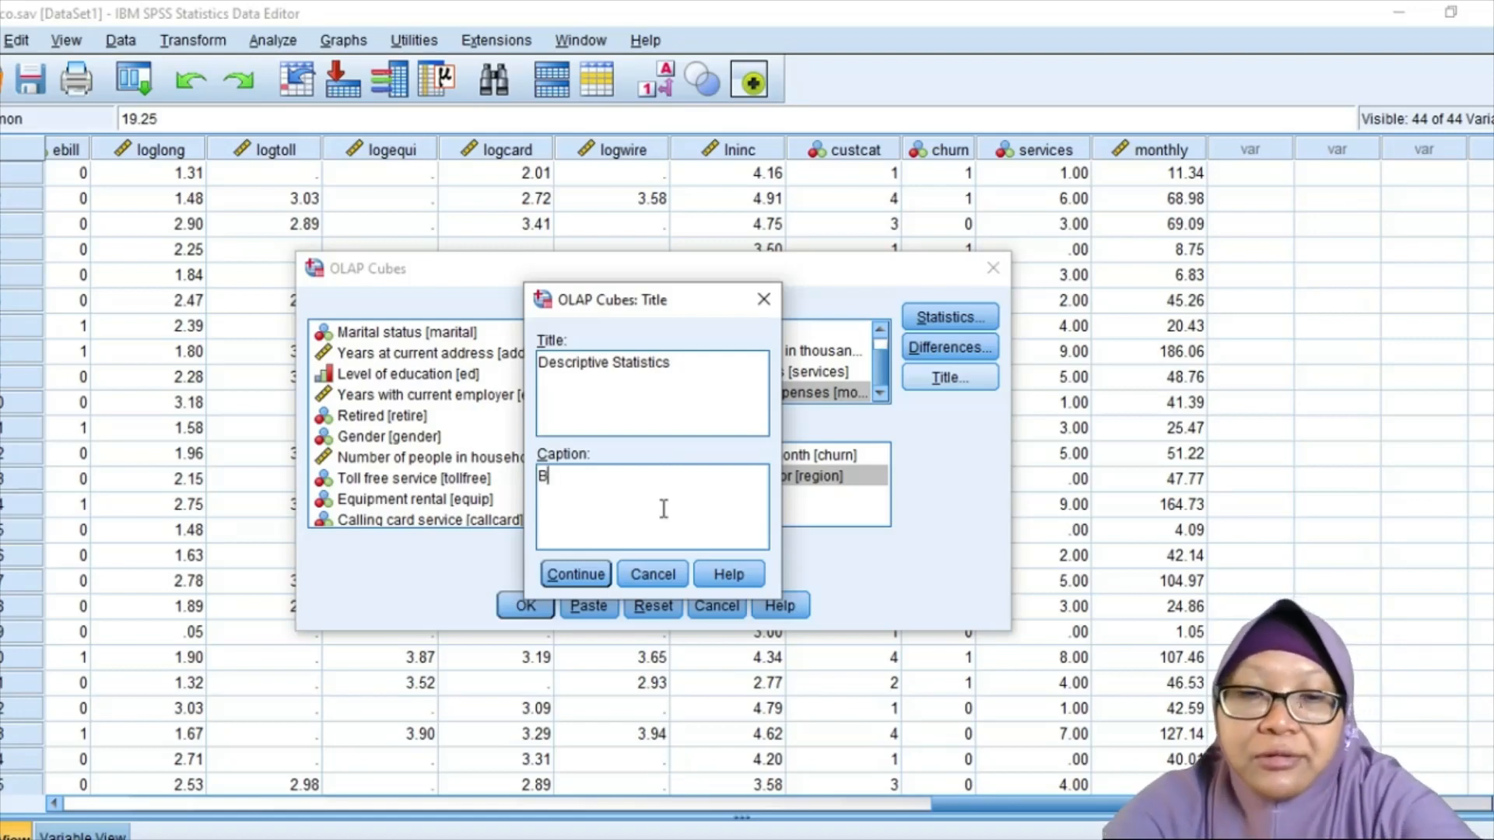
text(y)
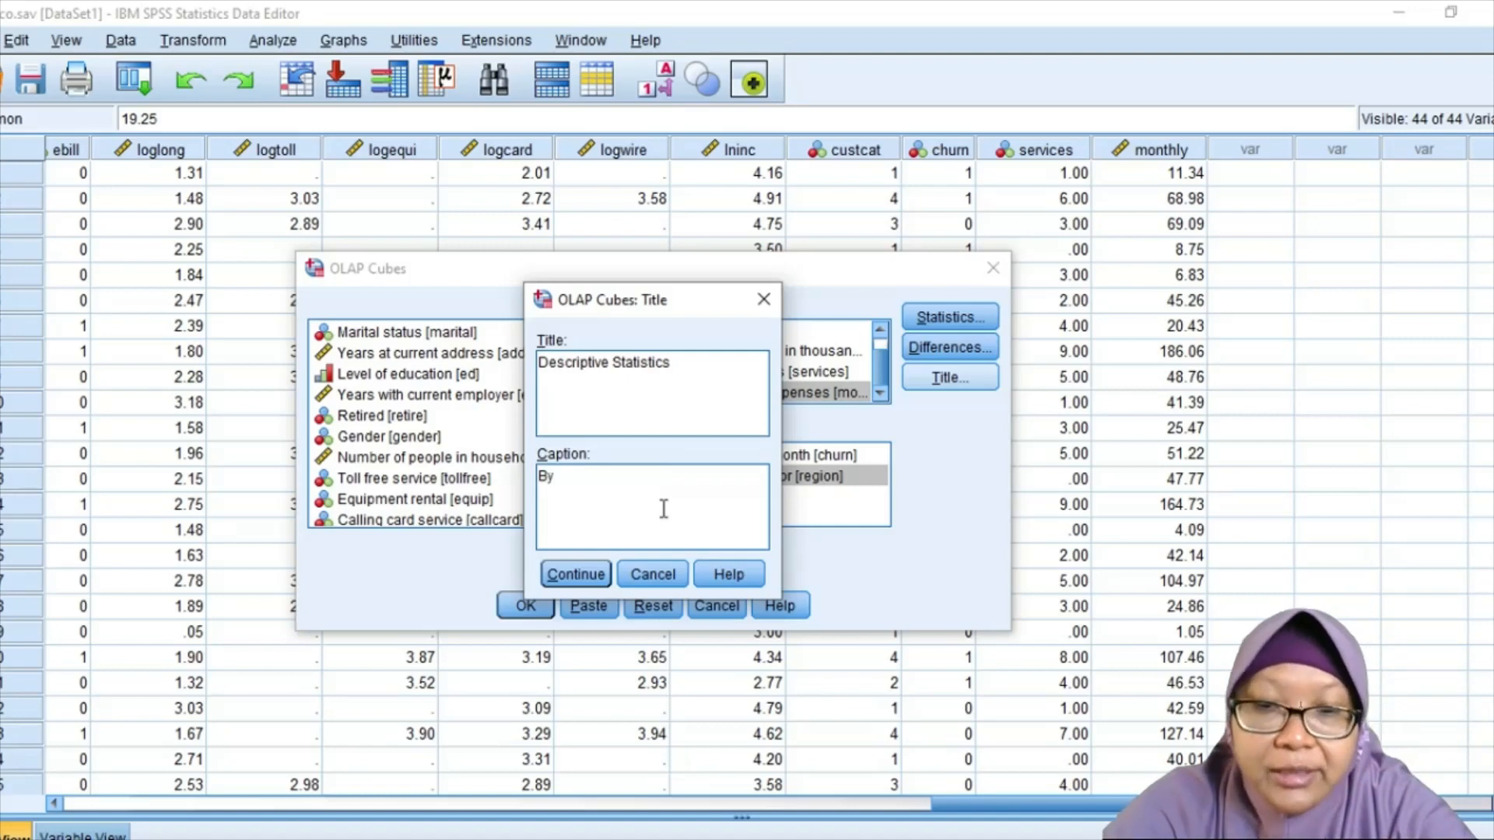
text( Customer)
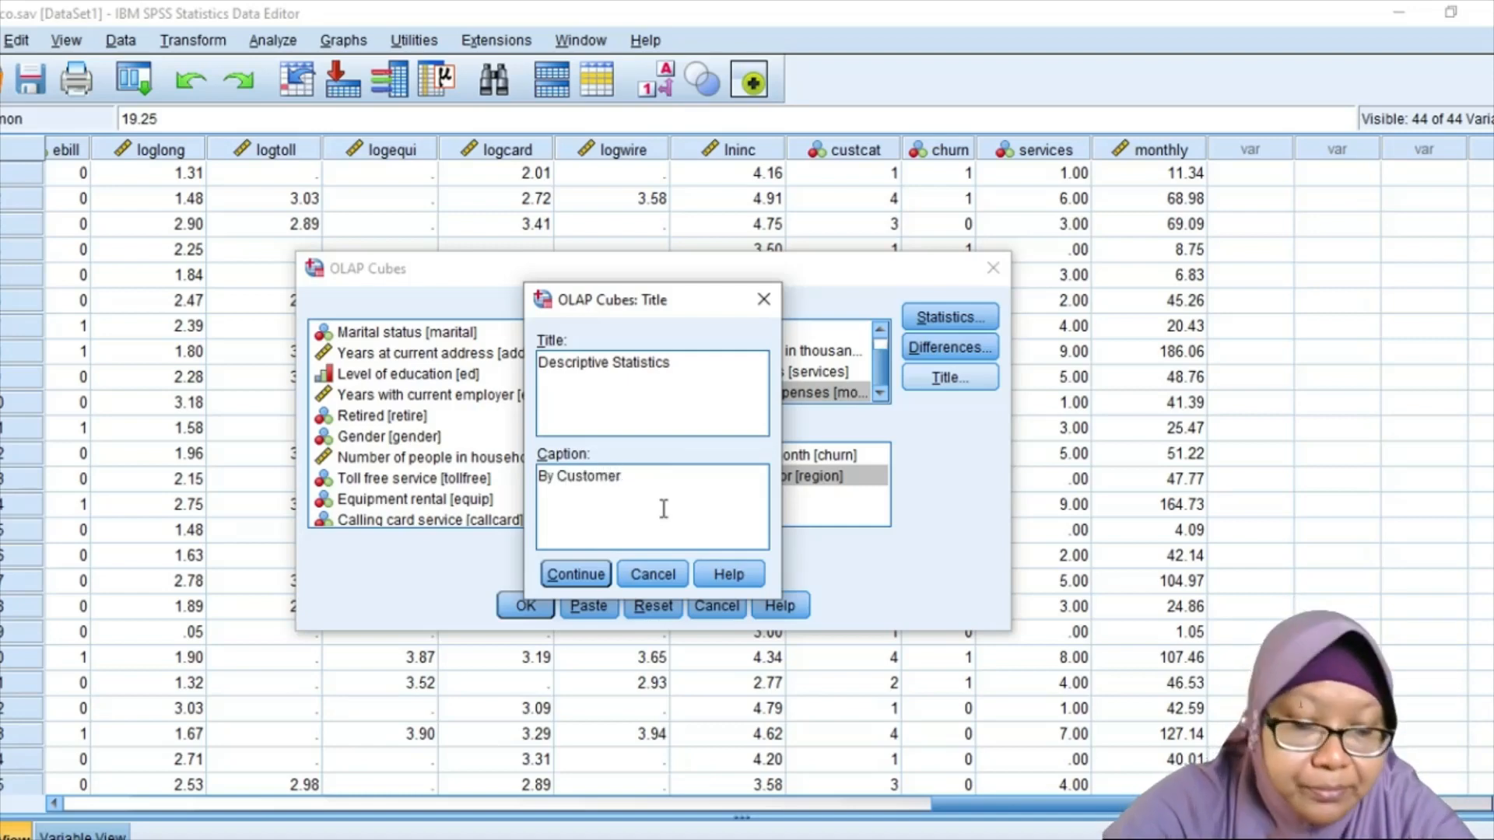
text( Chu)
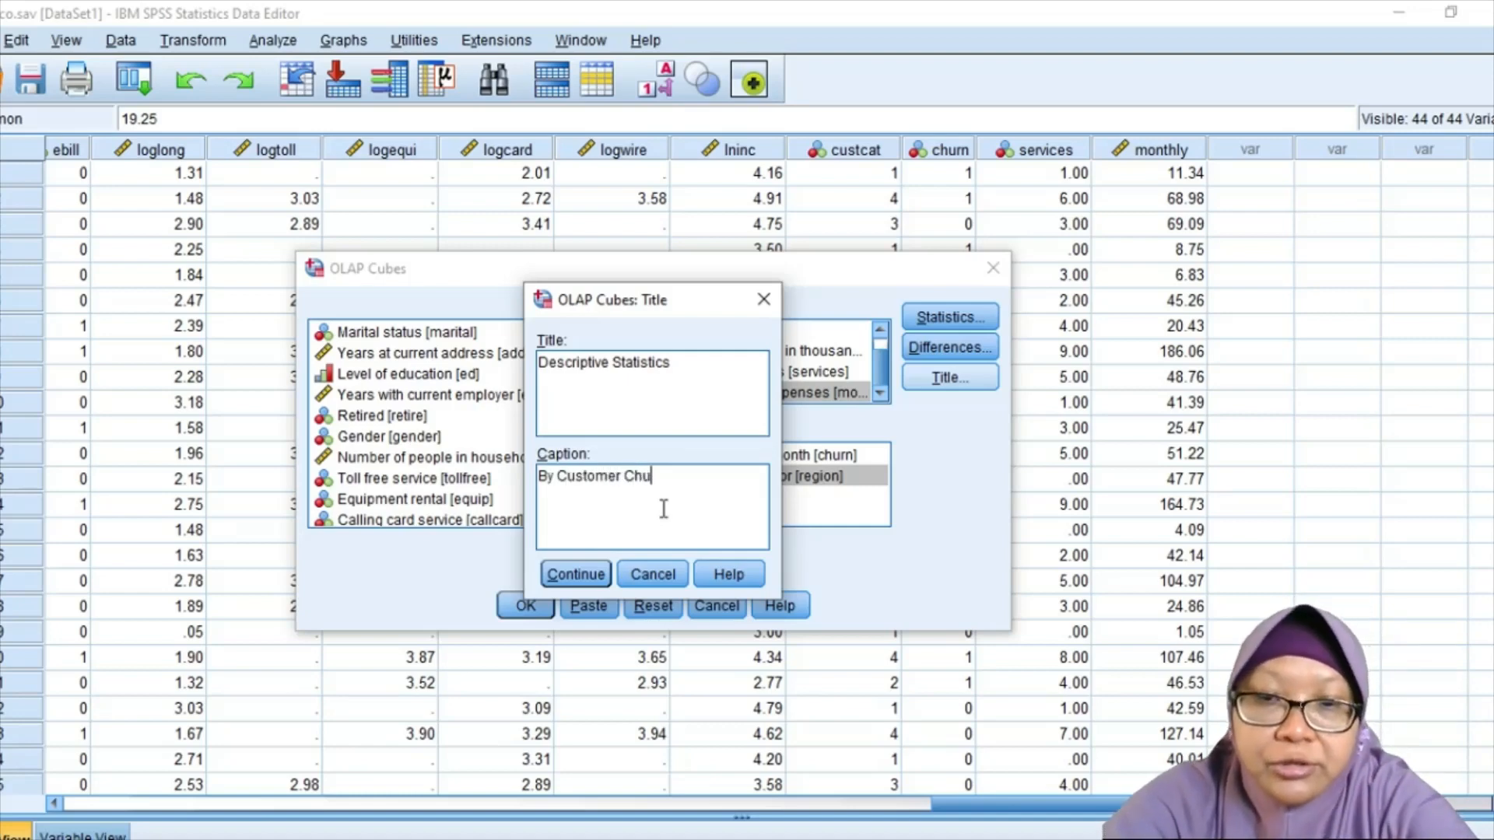
text(rn and G)
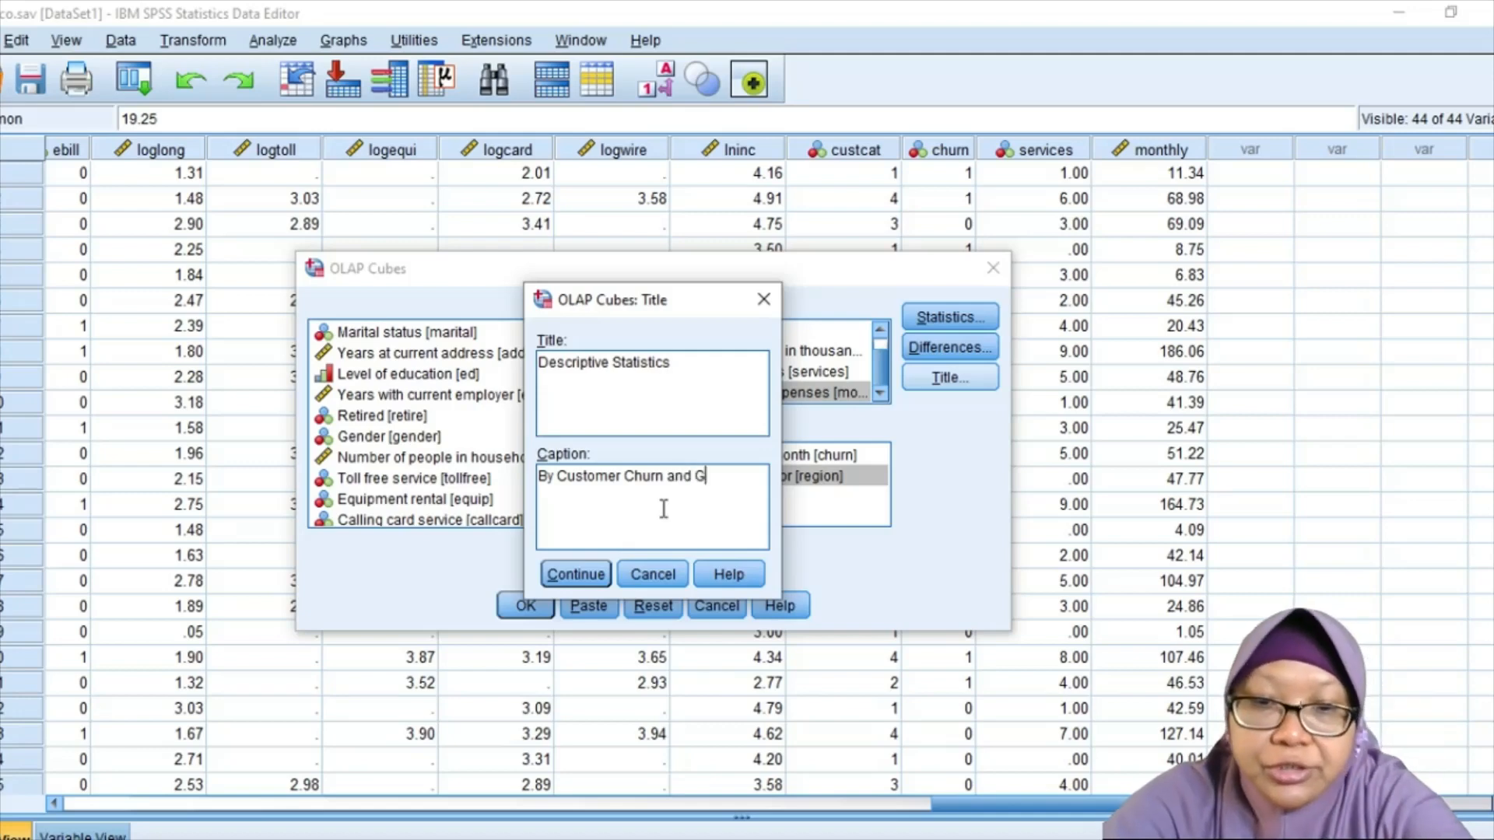
text(eograph)
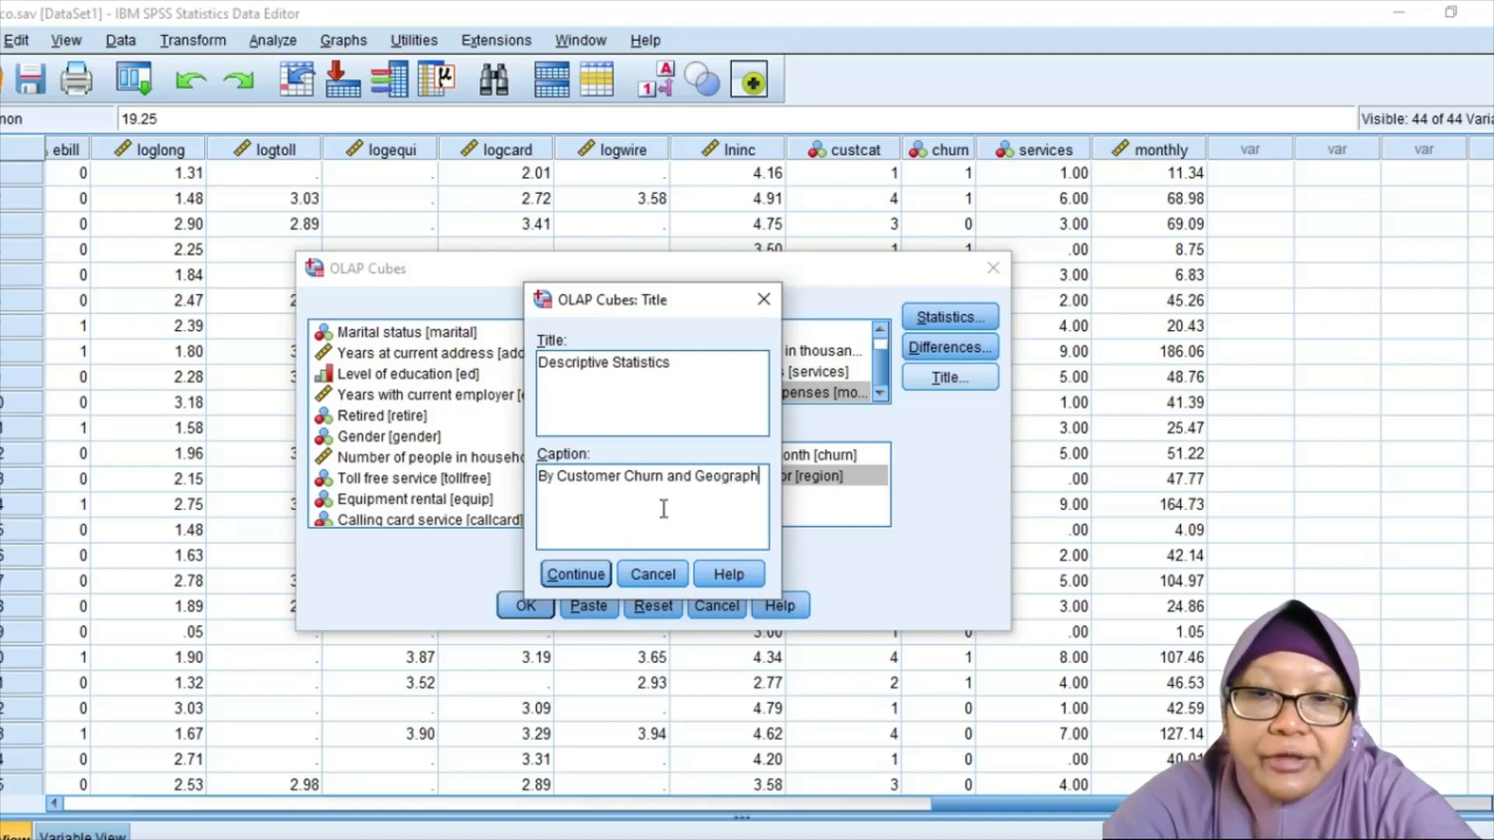
text(ic Region)
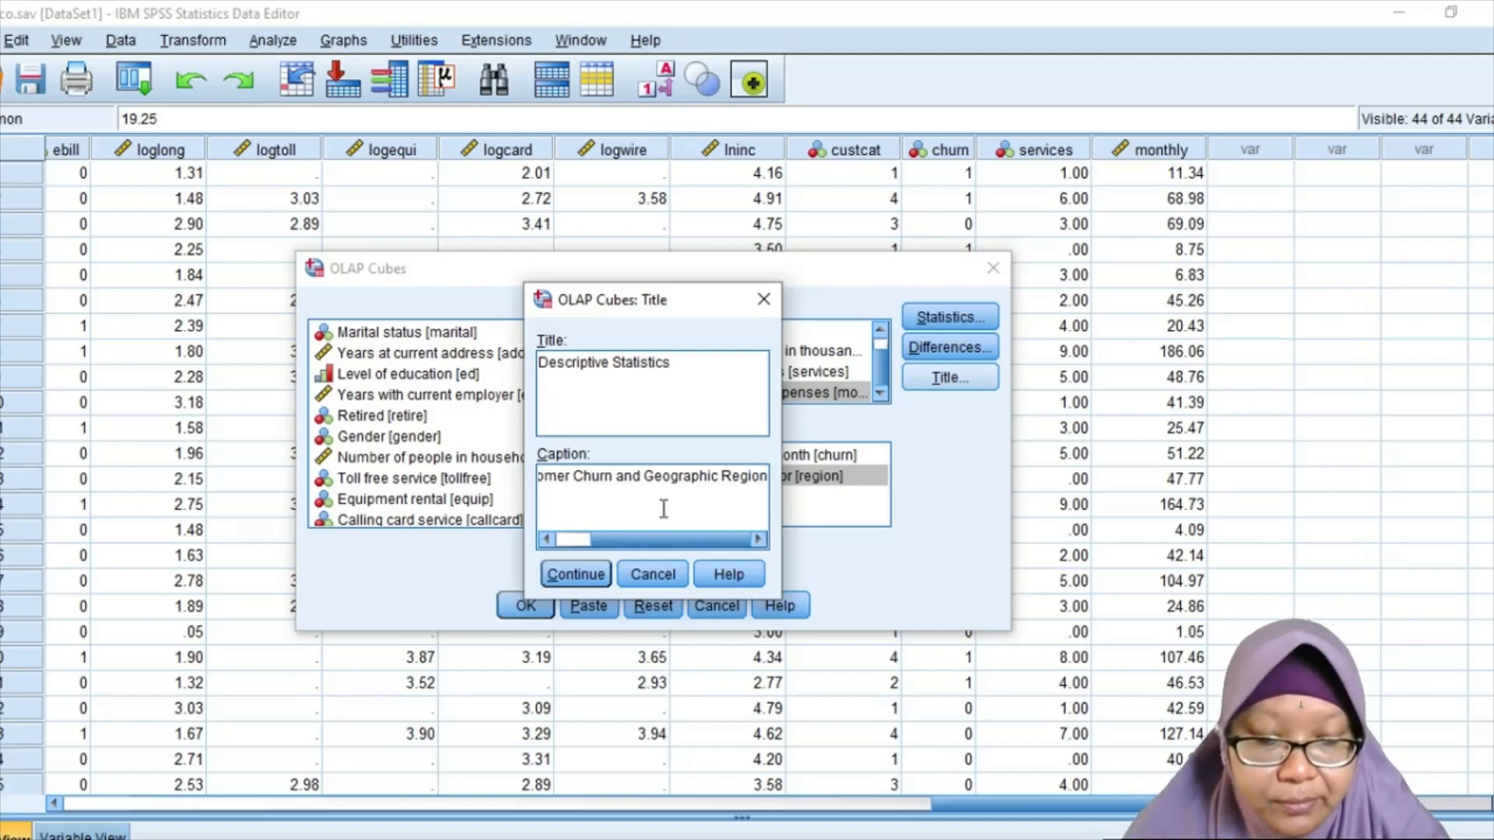
click(580, 575)
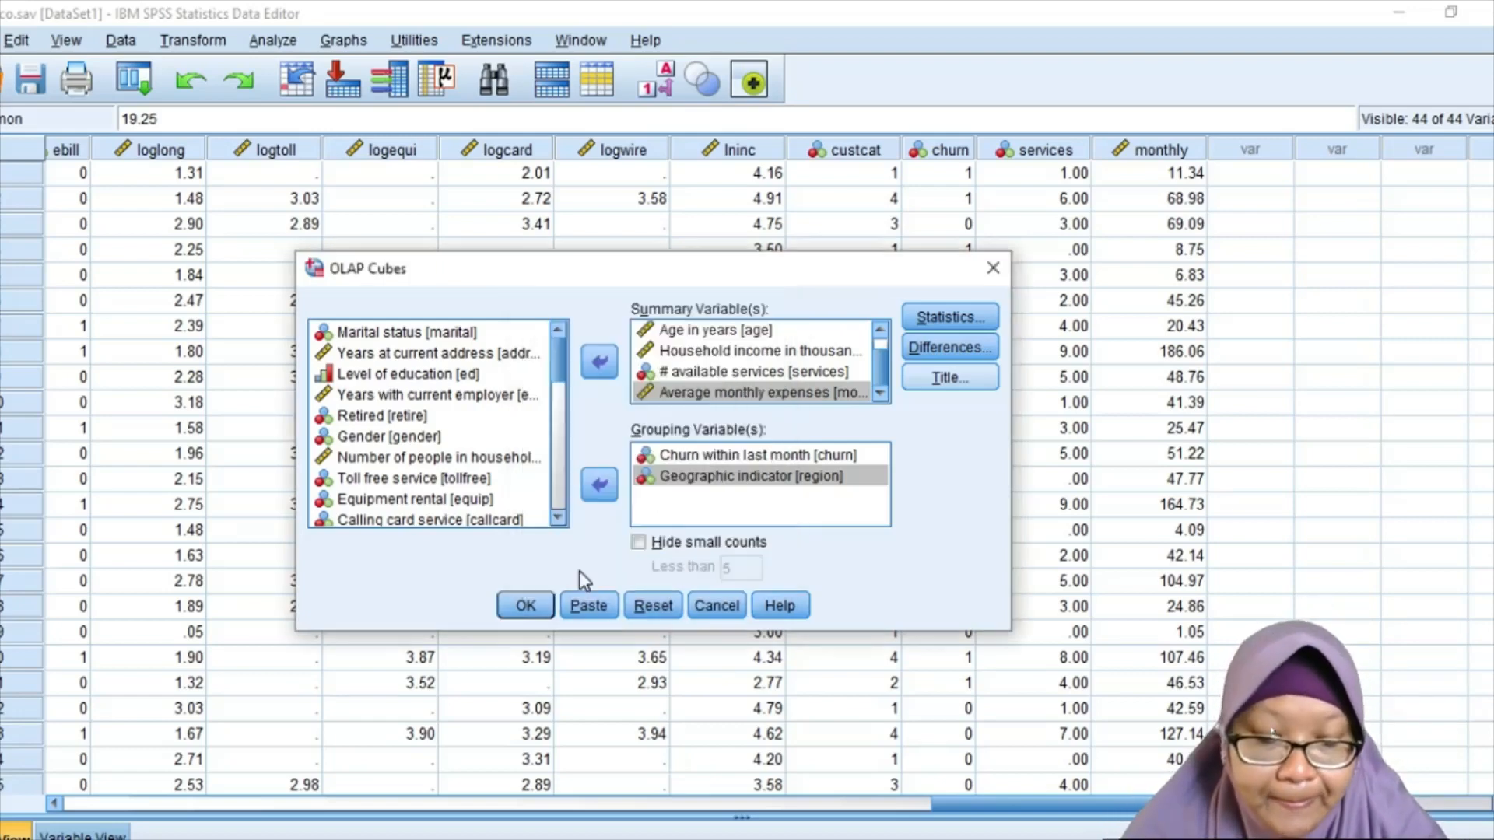
click(526, 606)
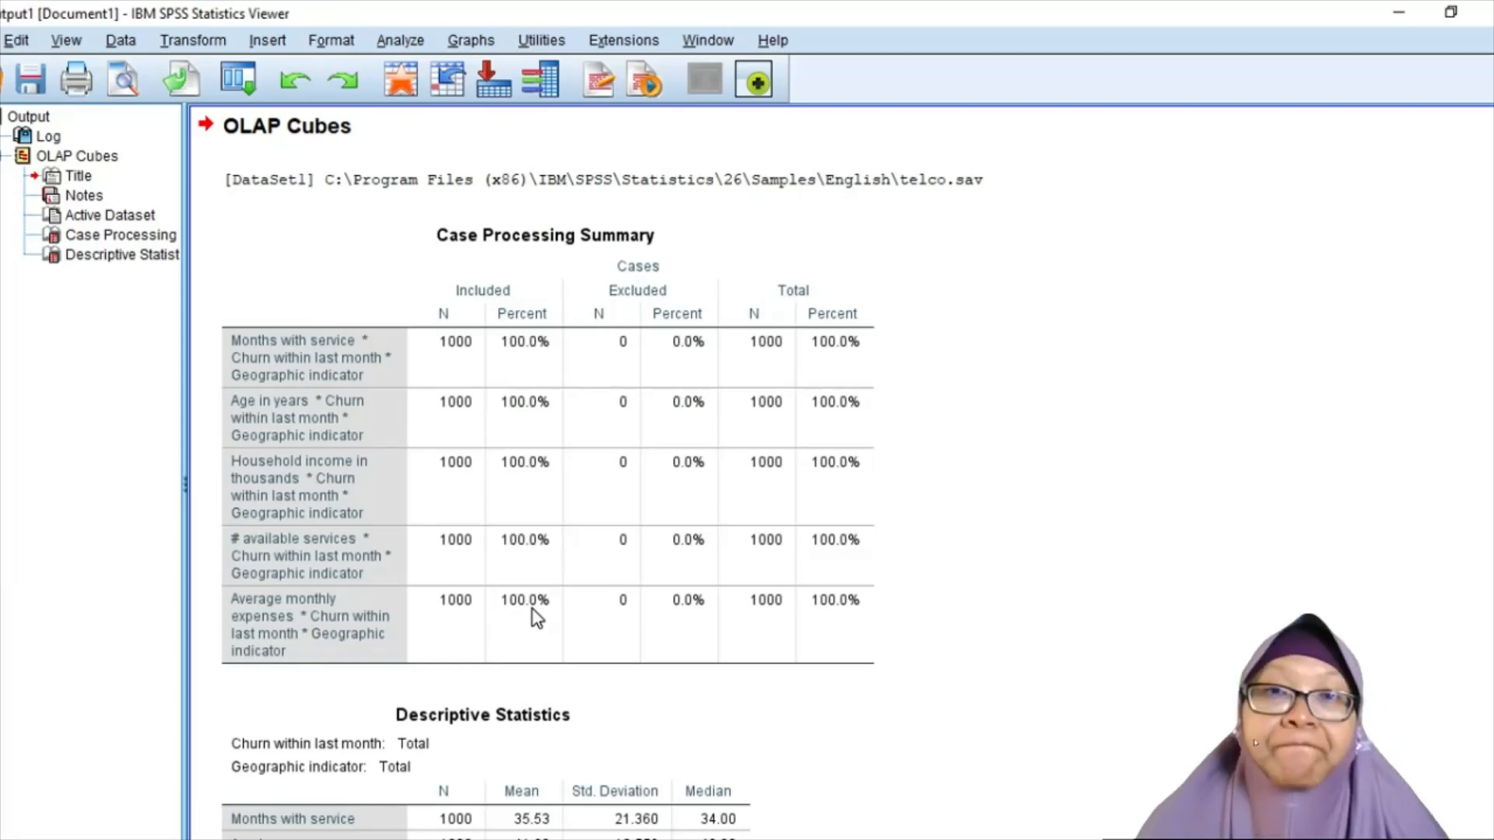
Activate the Descriptive Statistics pivot table below the Case Processing Summary in the output for editing.
click(663, 607)
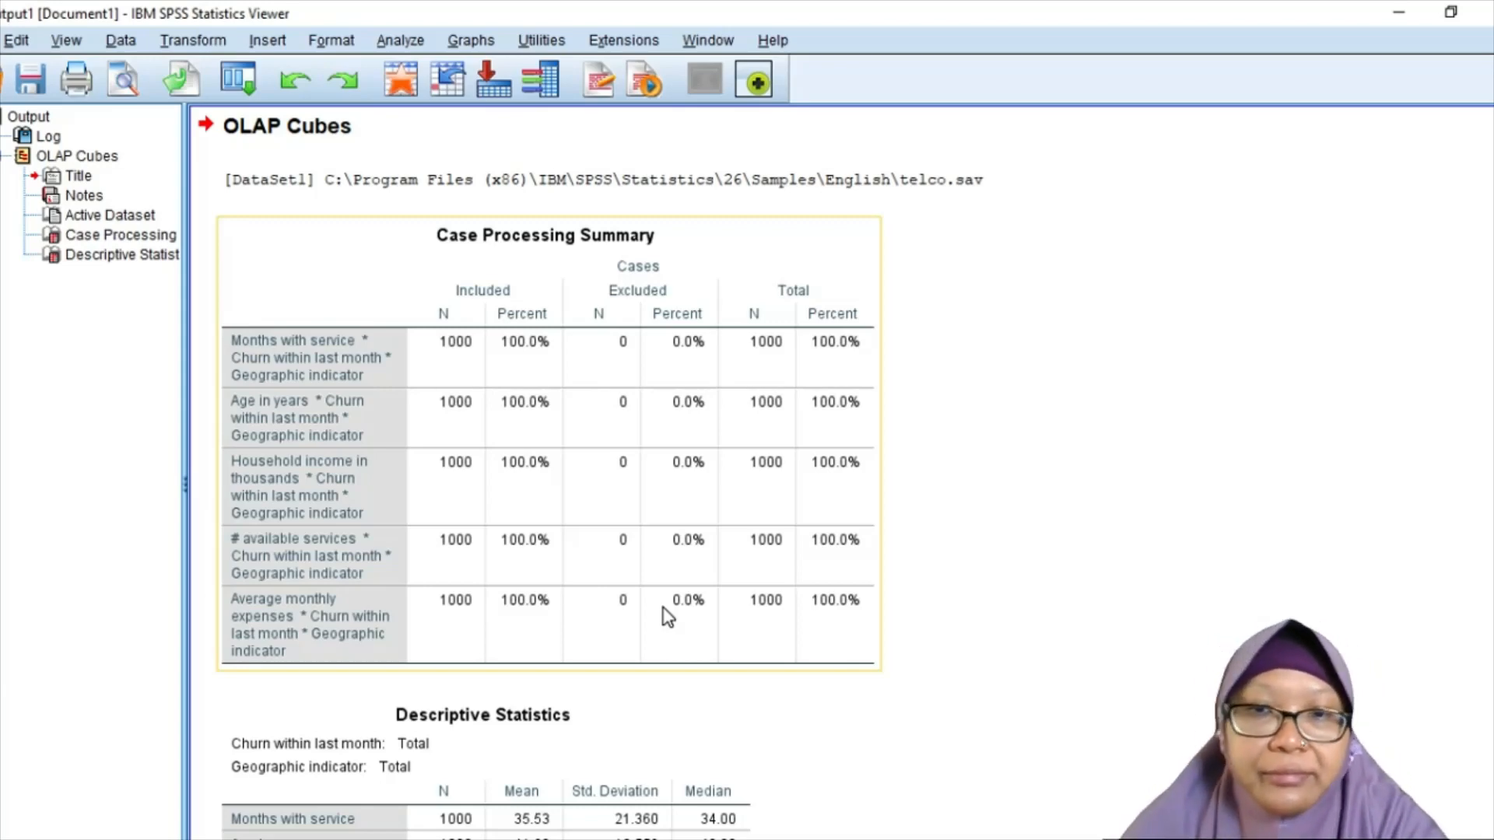
key(Down)
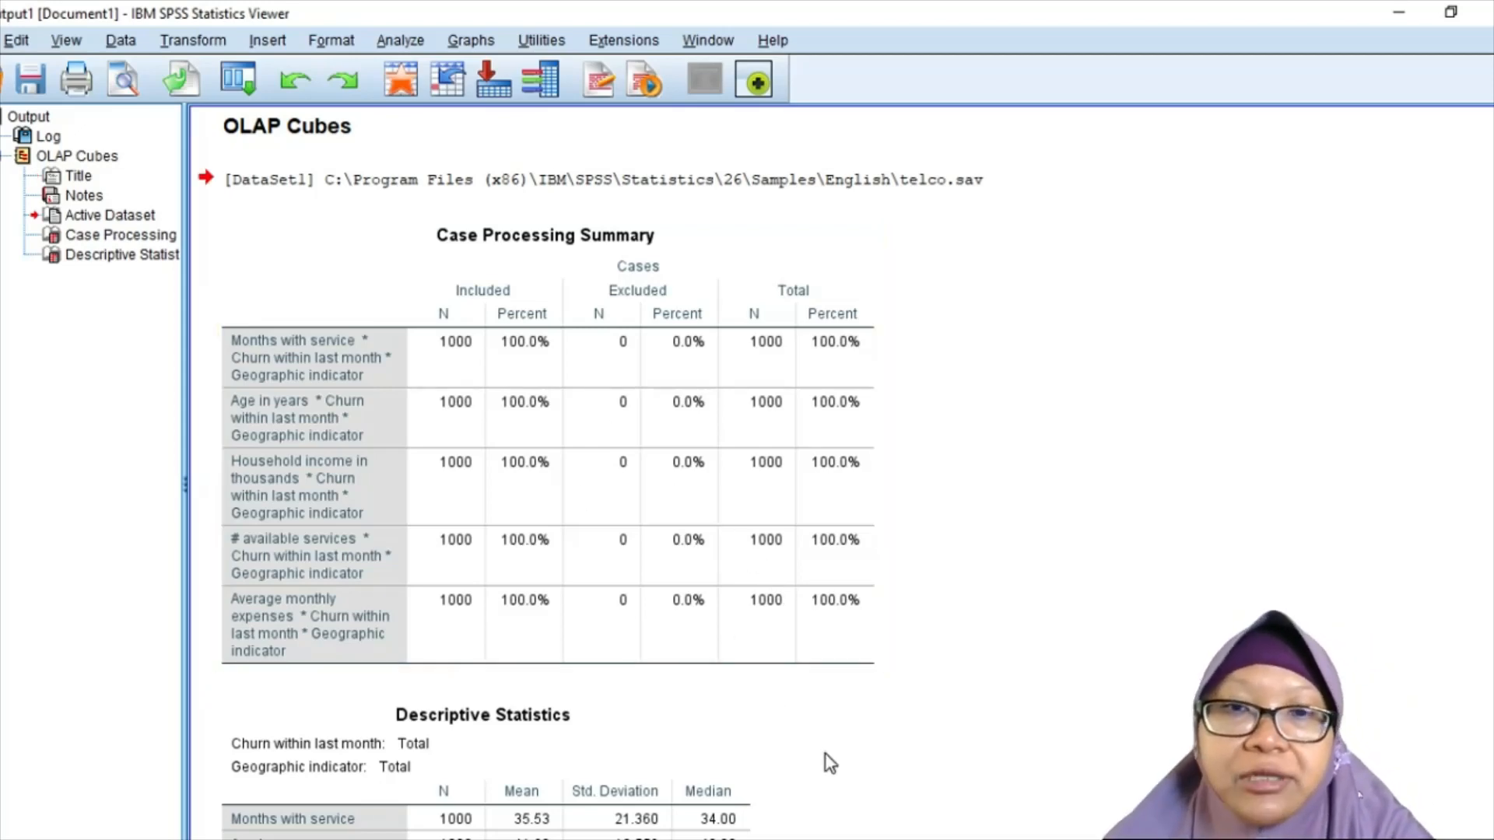
key(Down)
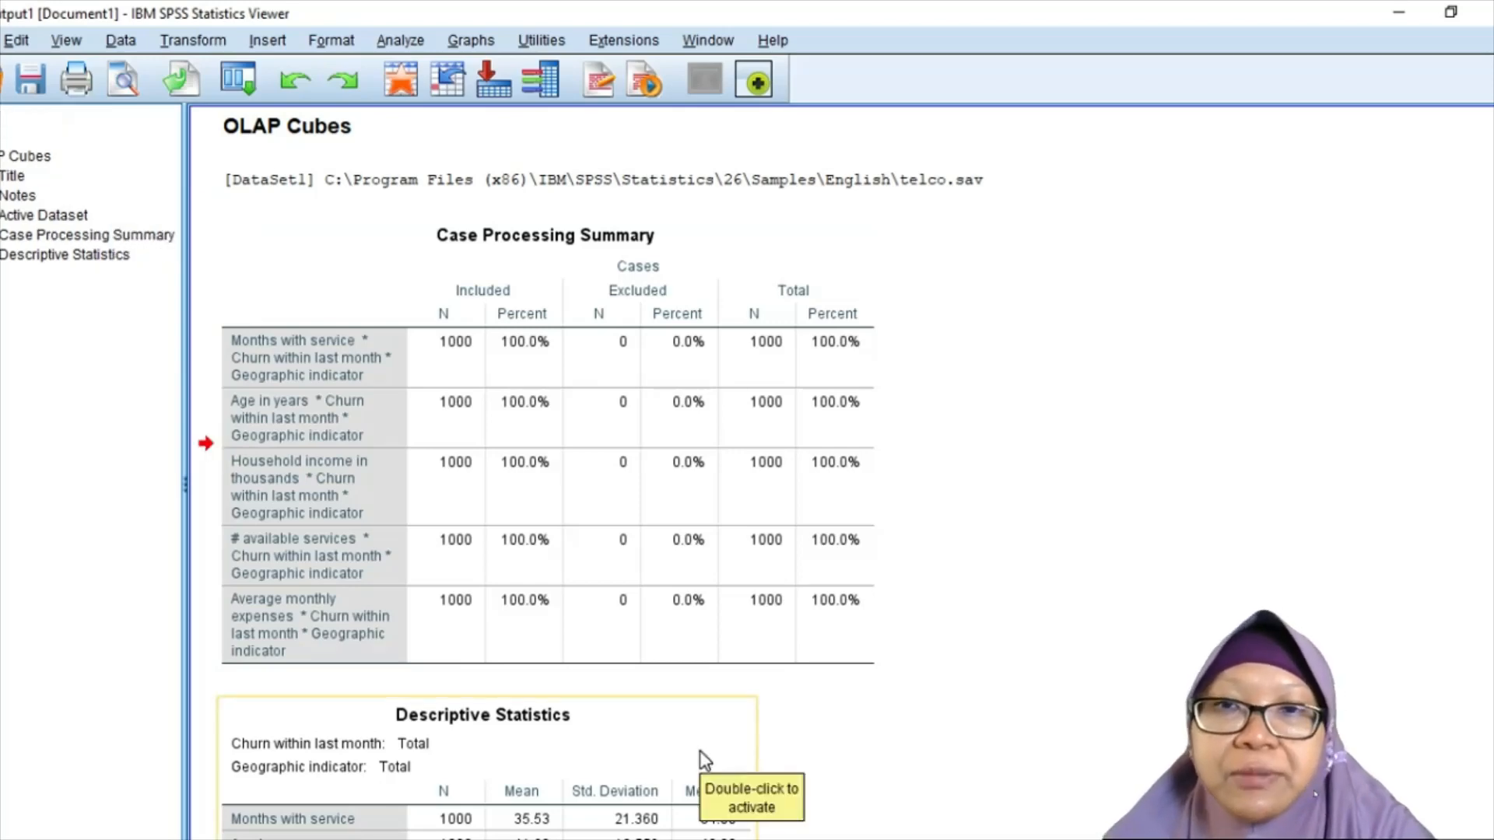
key(Down)
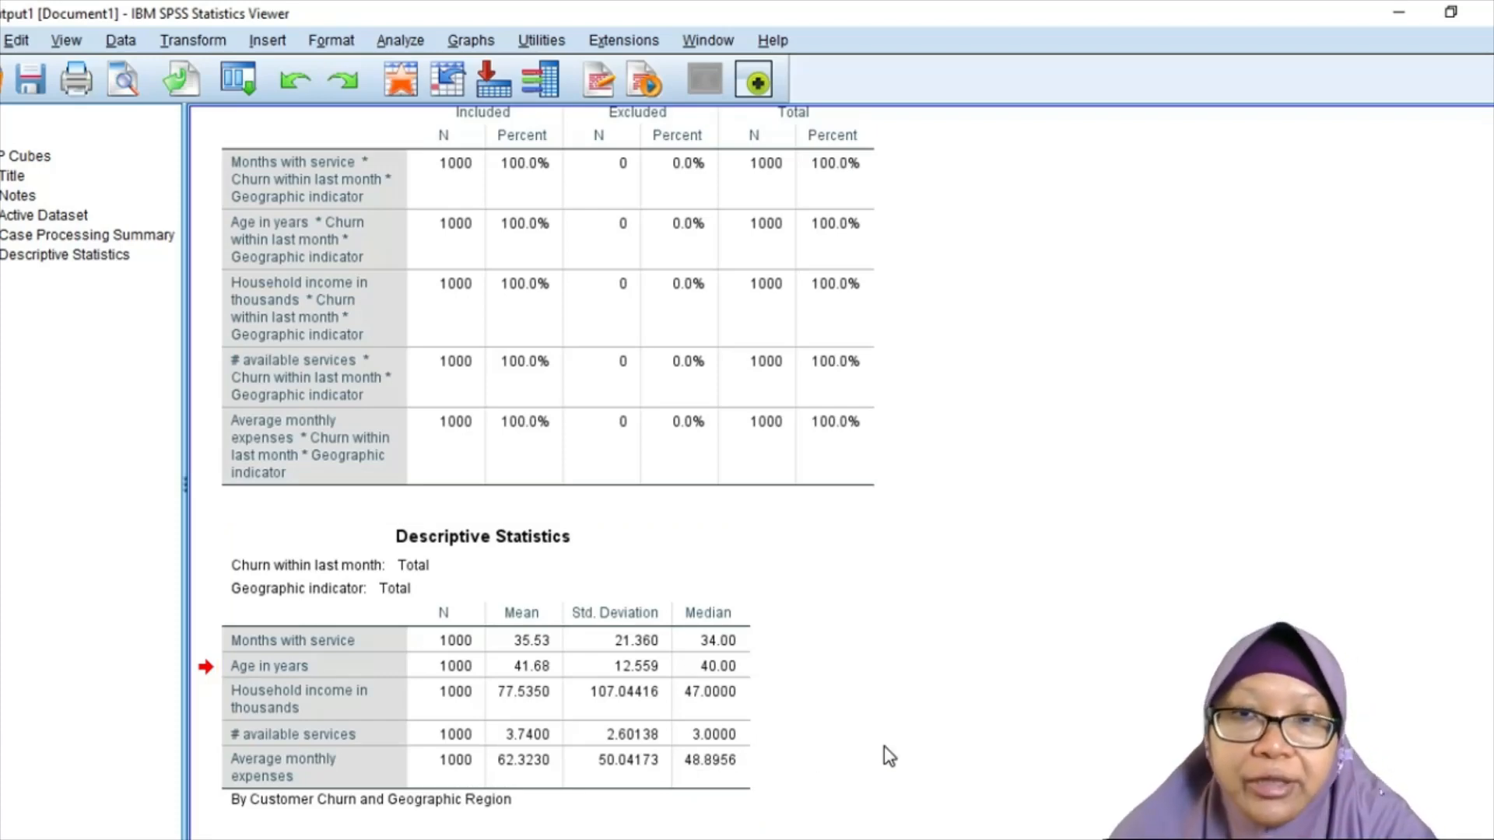
click(648, 665)
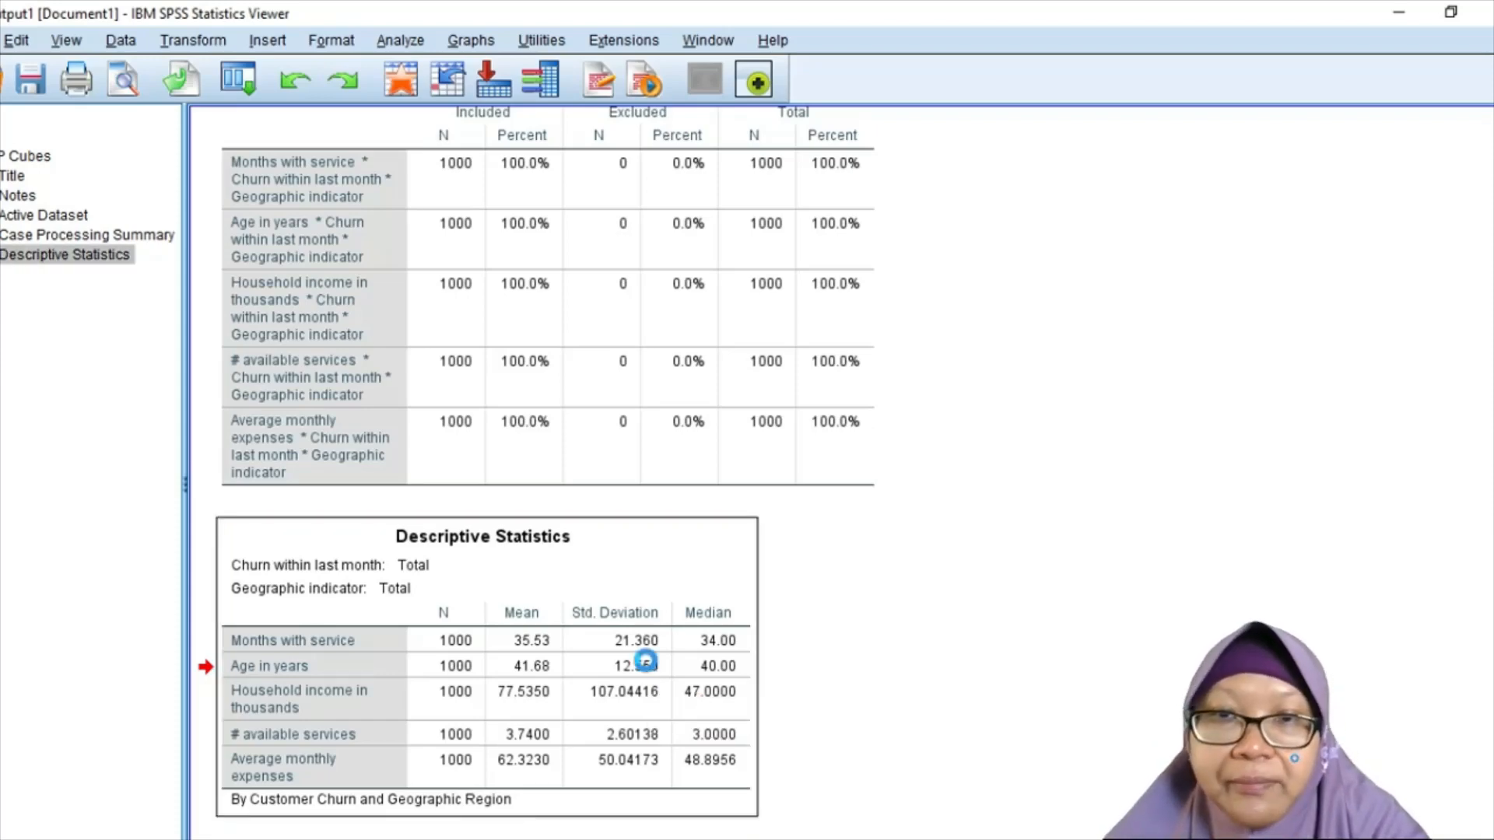
double_click(648, 663)
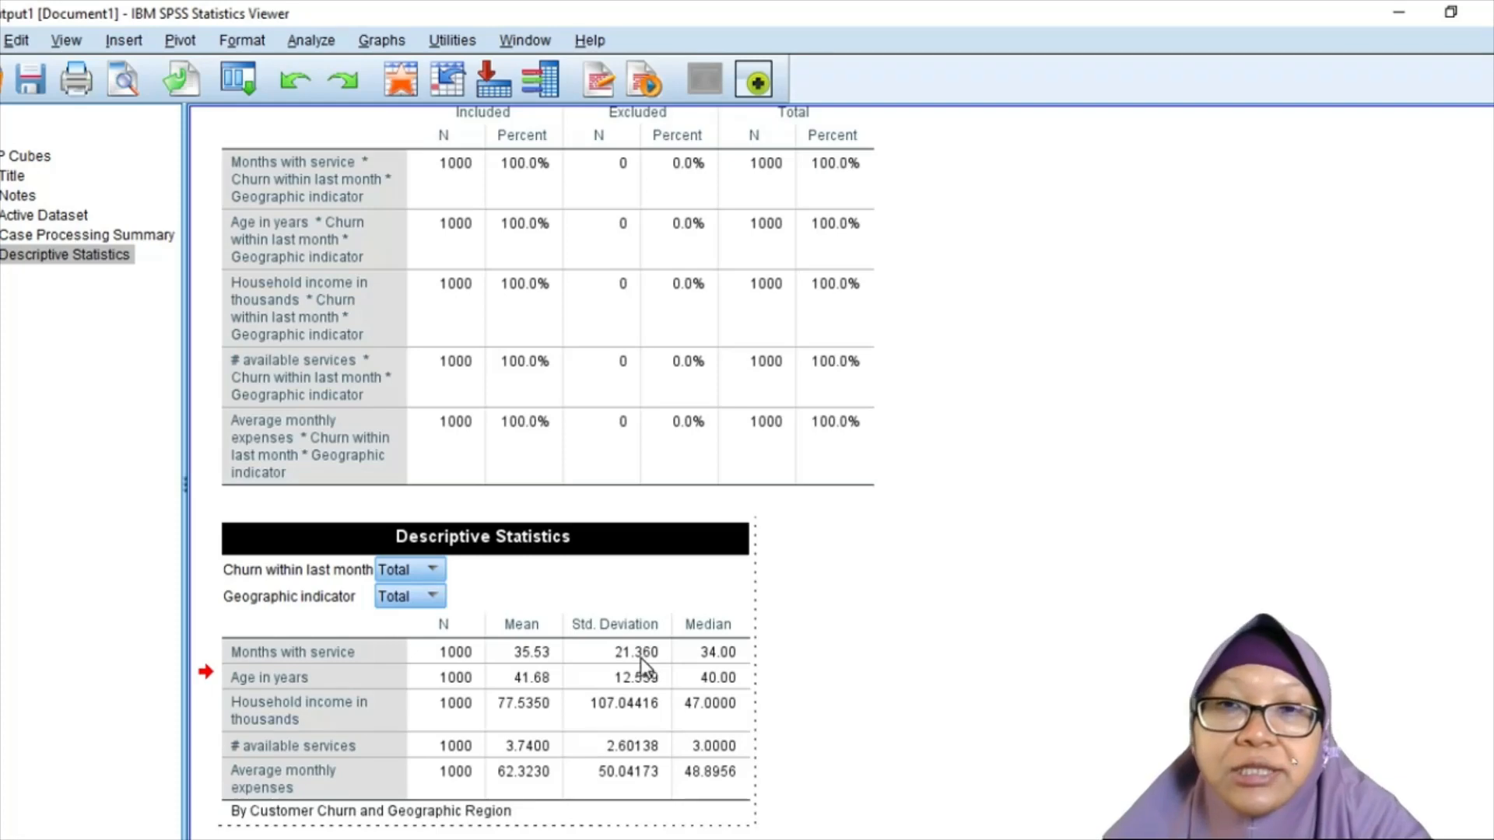
key(Down)
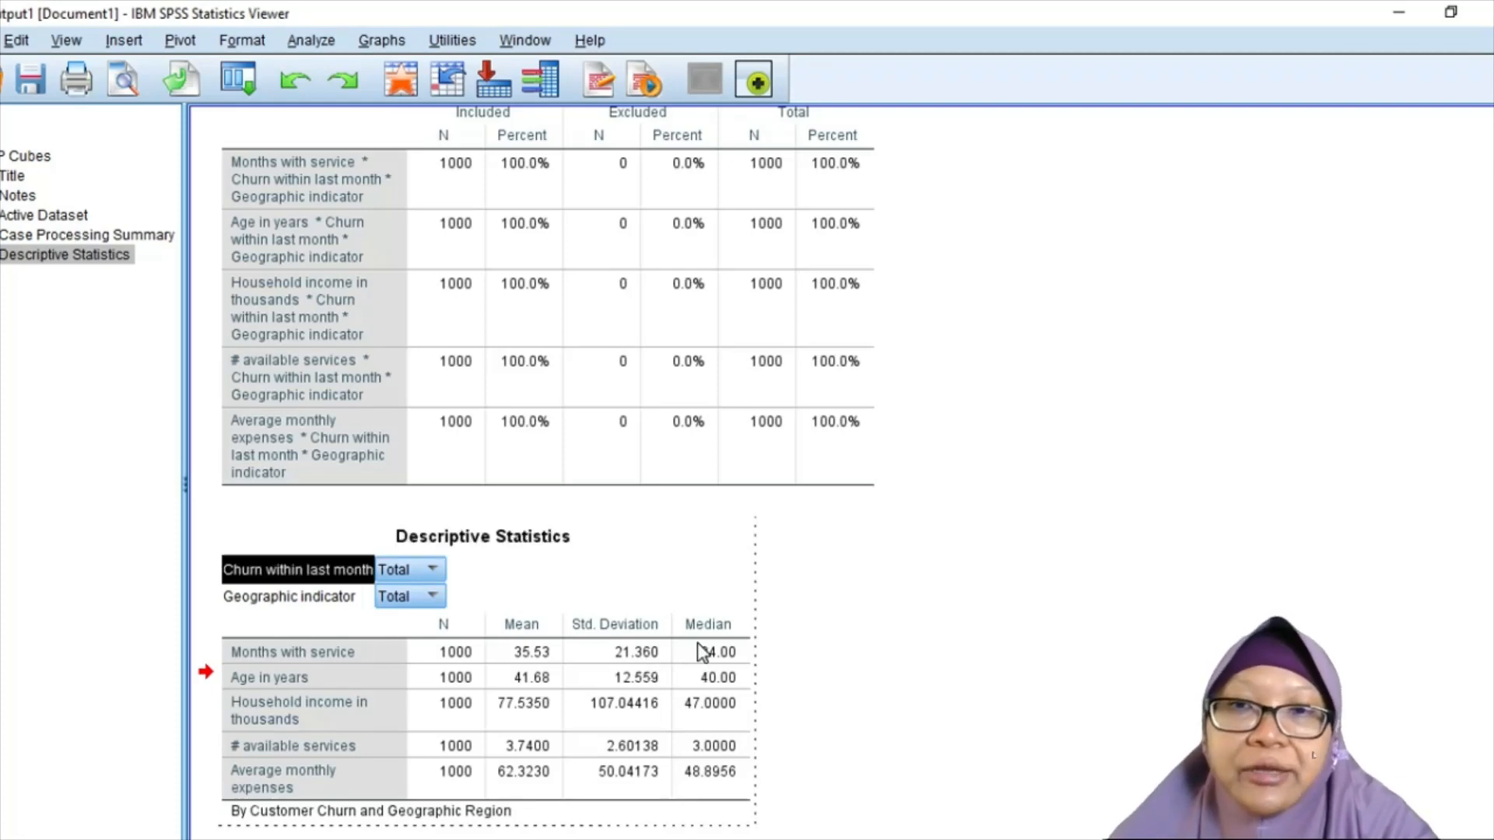
Set the Churn within last month layer of the Descriptive Statistics table to Yes.
click(434, 578)
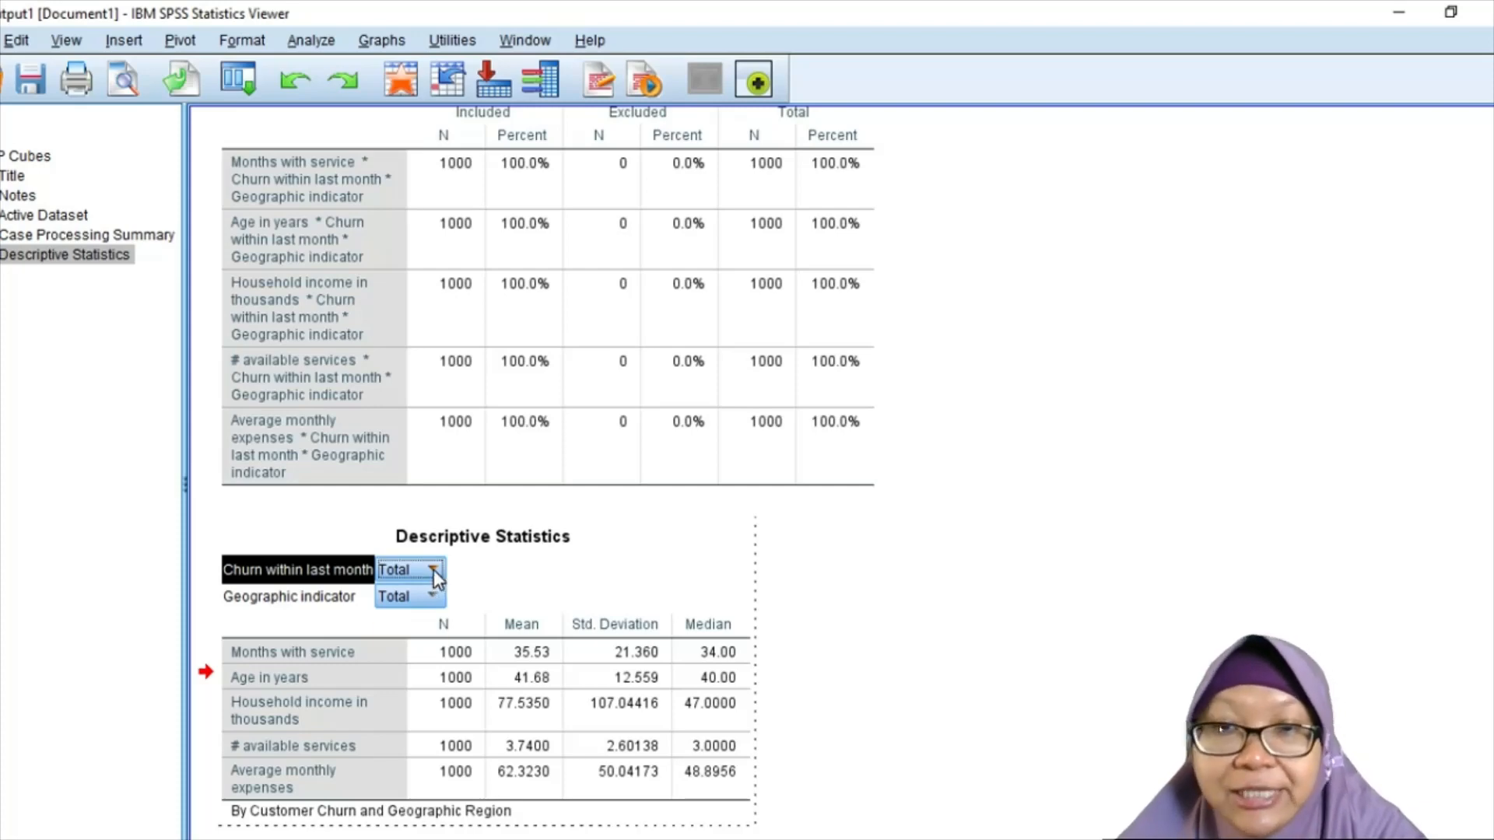
click(432, 569)
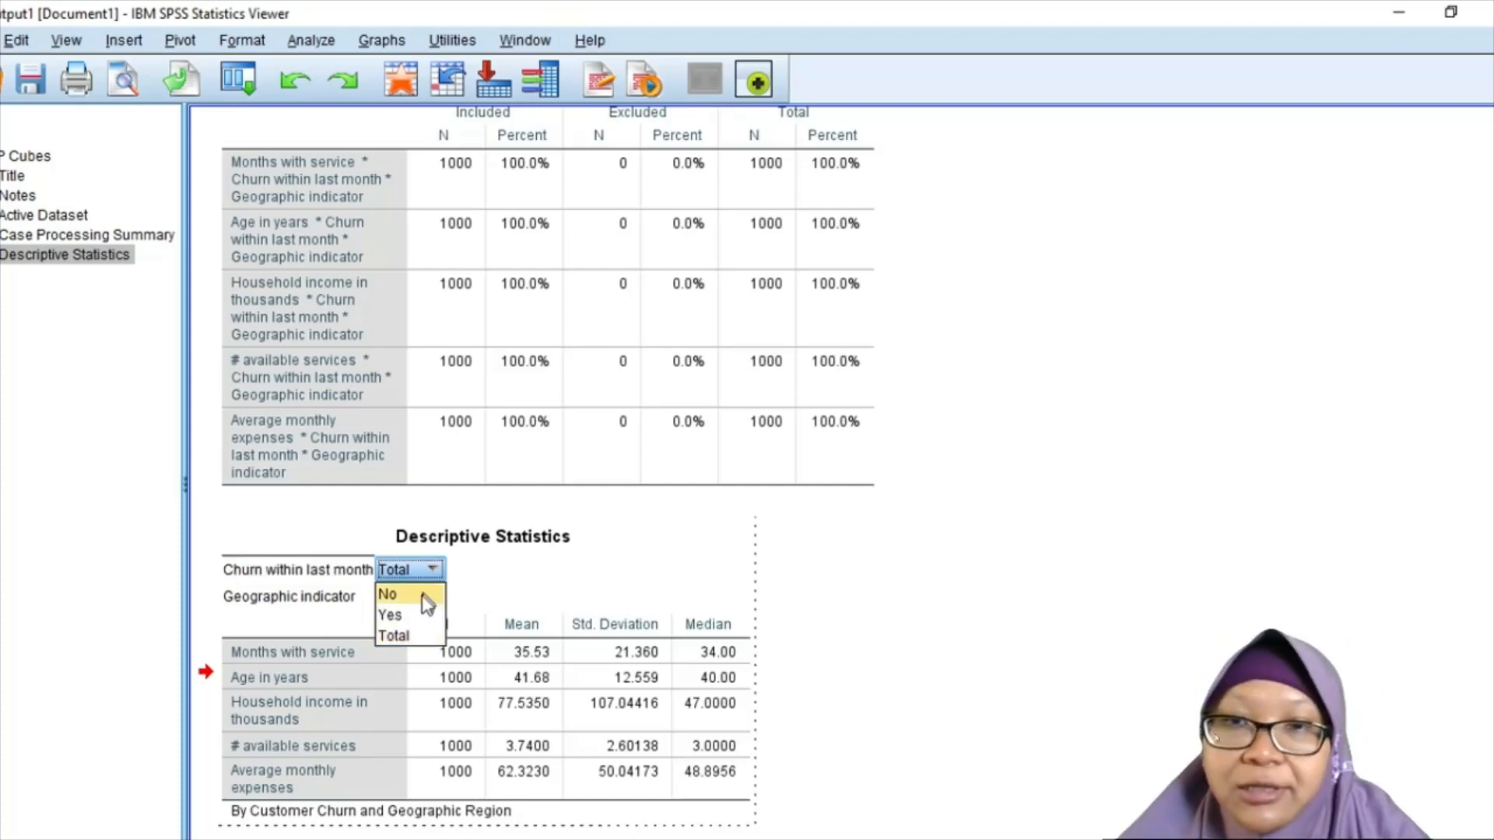
click(419, 620)
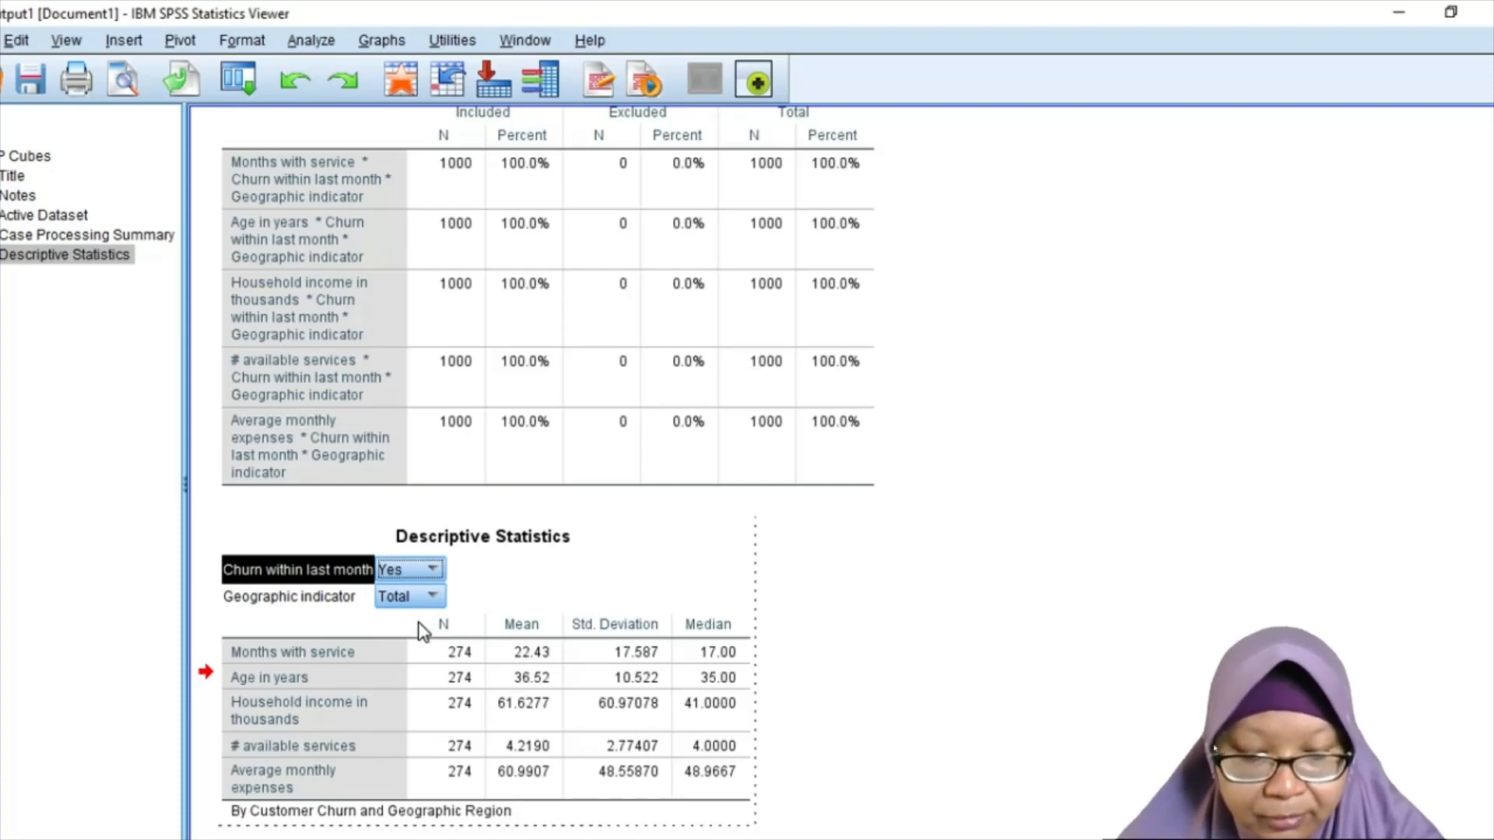
Compare all customers with churned customers by switching the churn layer to Total and back to Yes, and leave table editing.
click(486, 595)
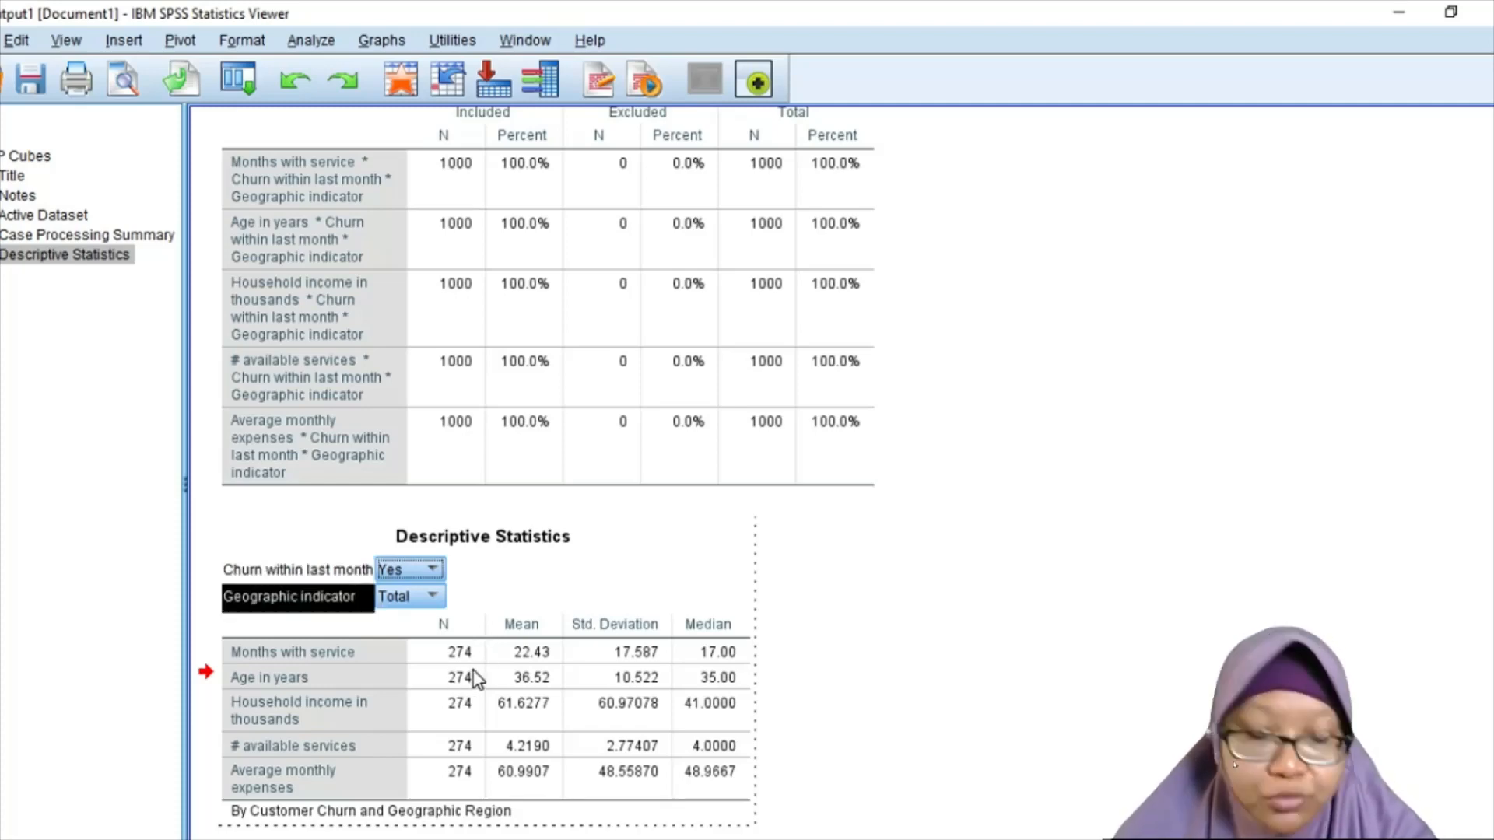
click(412, 576)
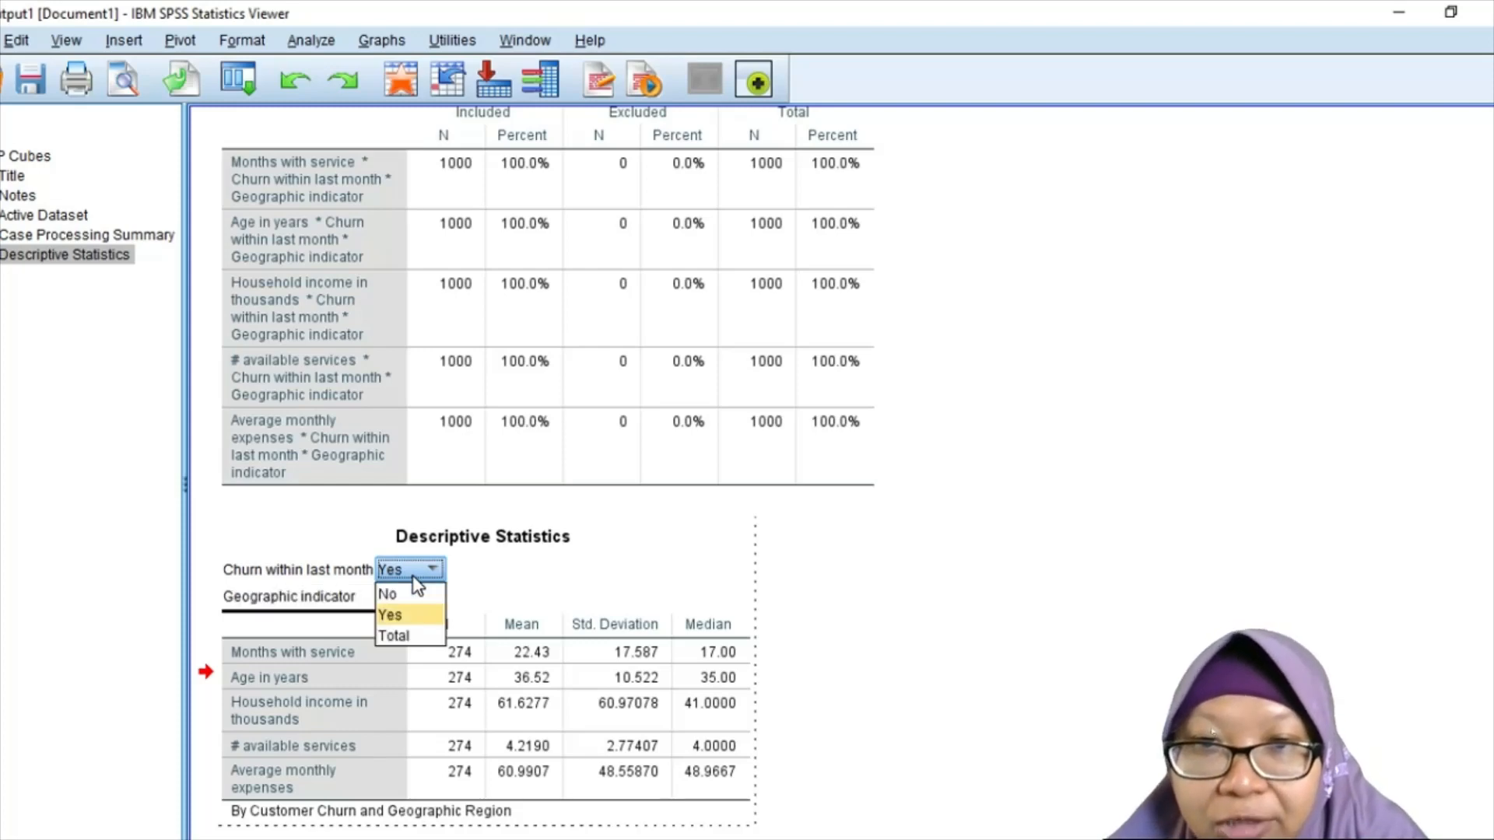
click(397, 636)
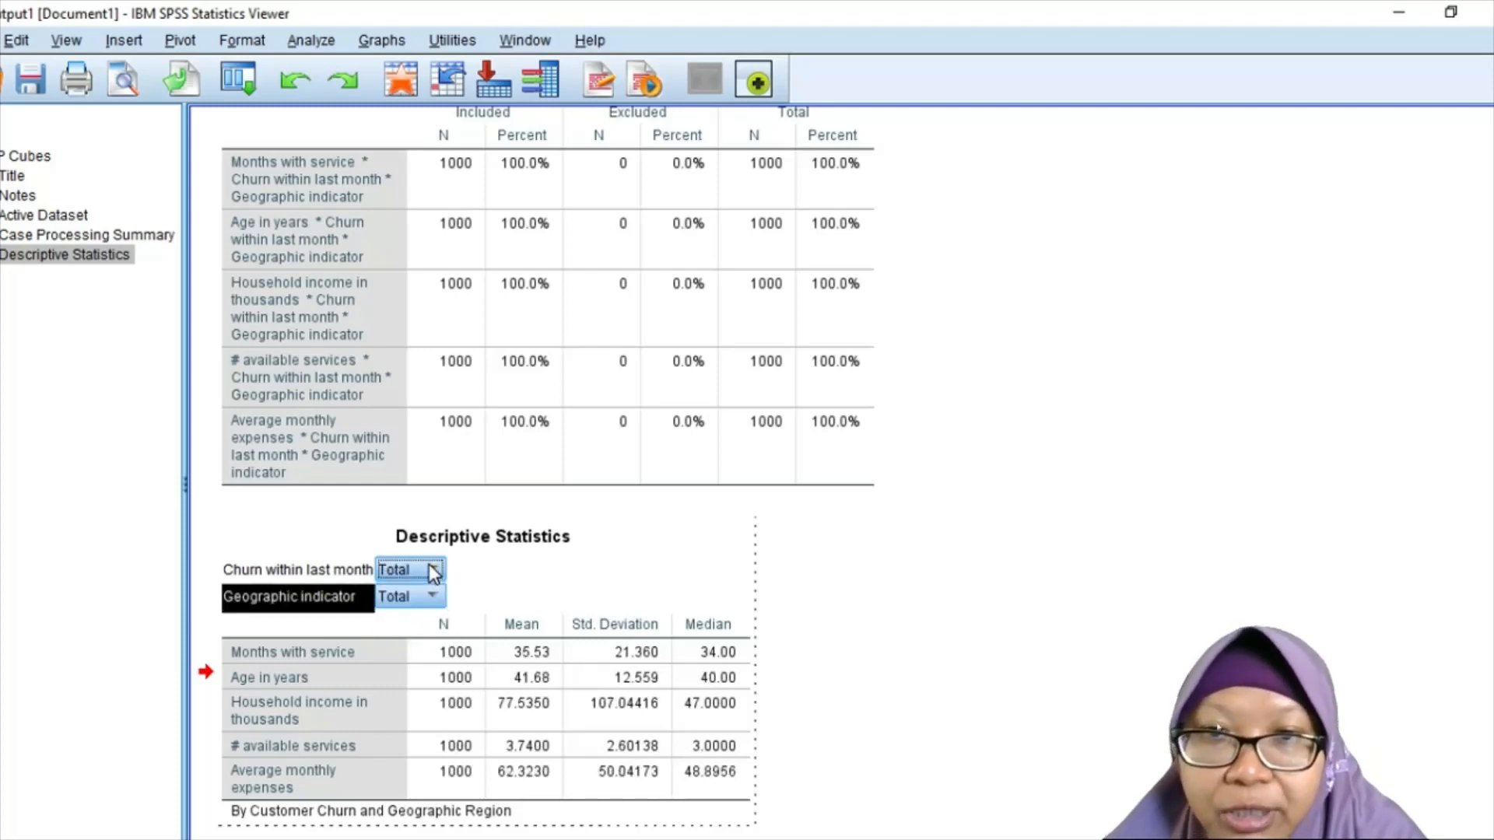
click(433, 573)
click(410, 614)
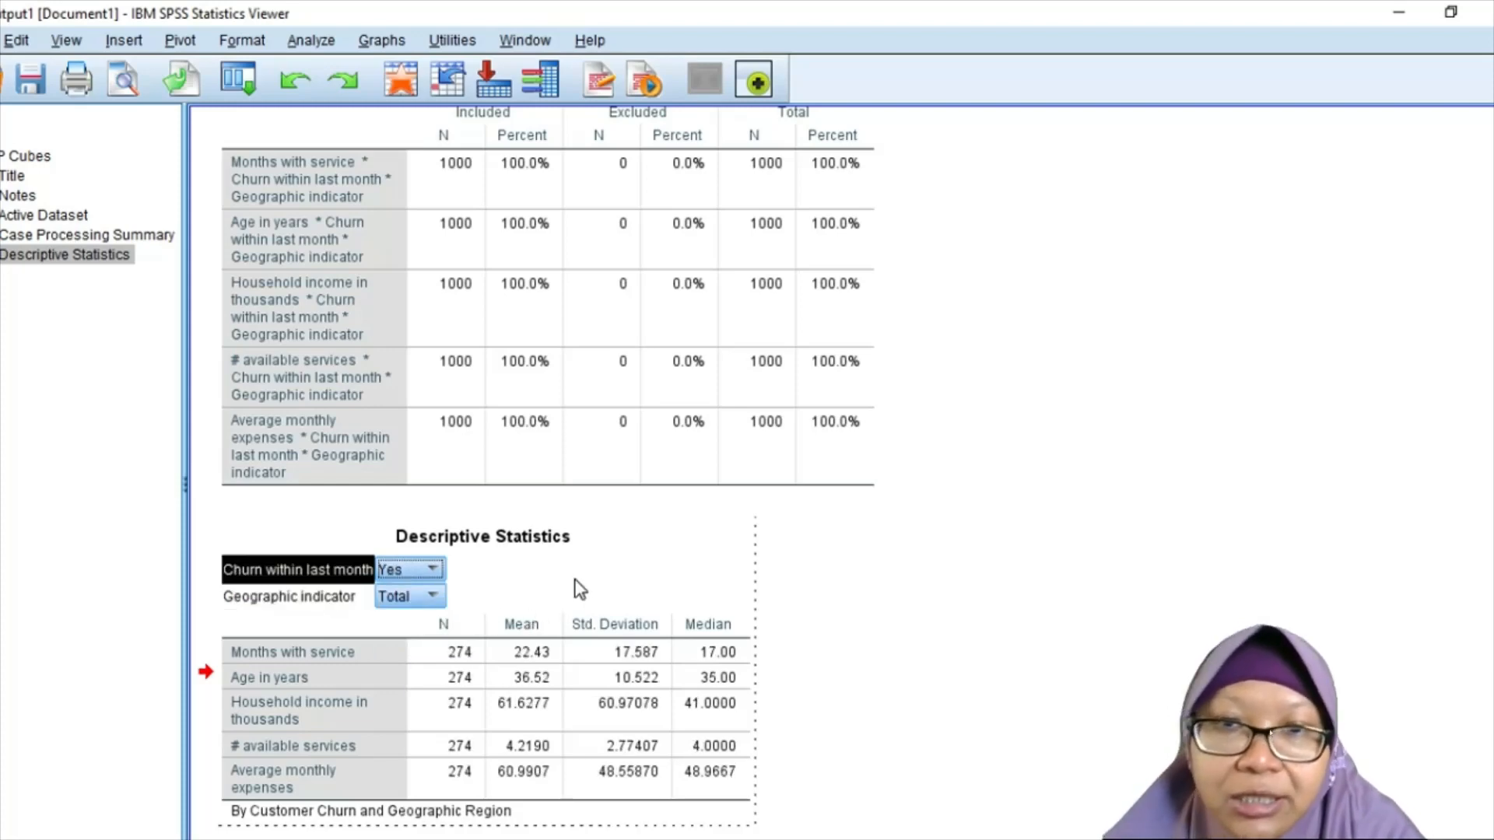
click(883, 671)
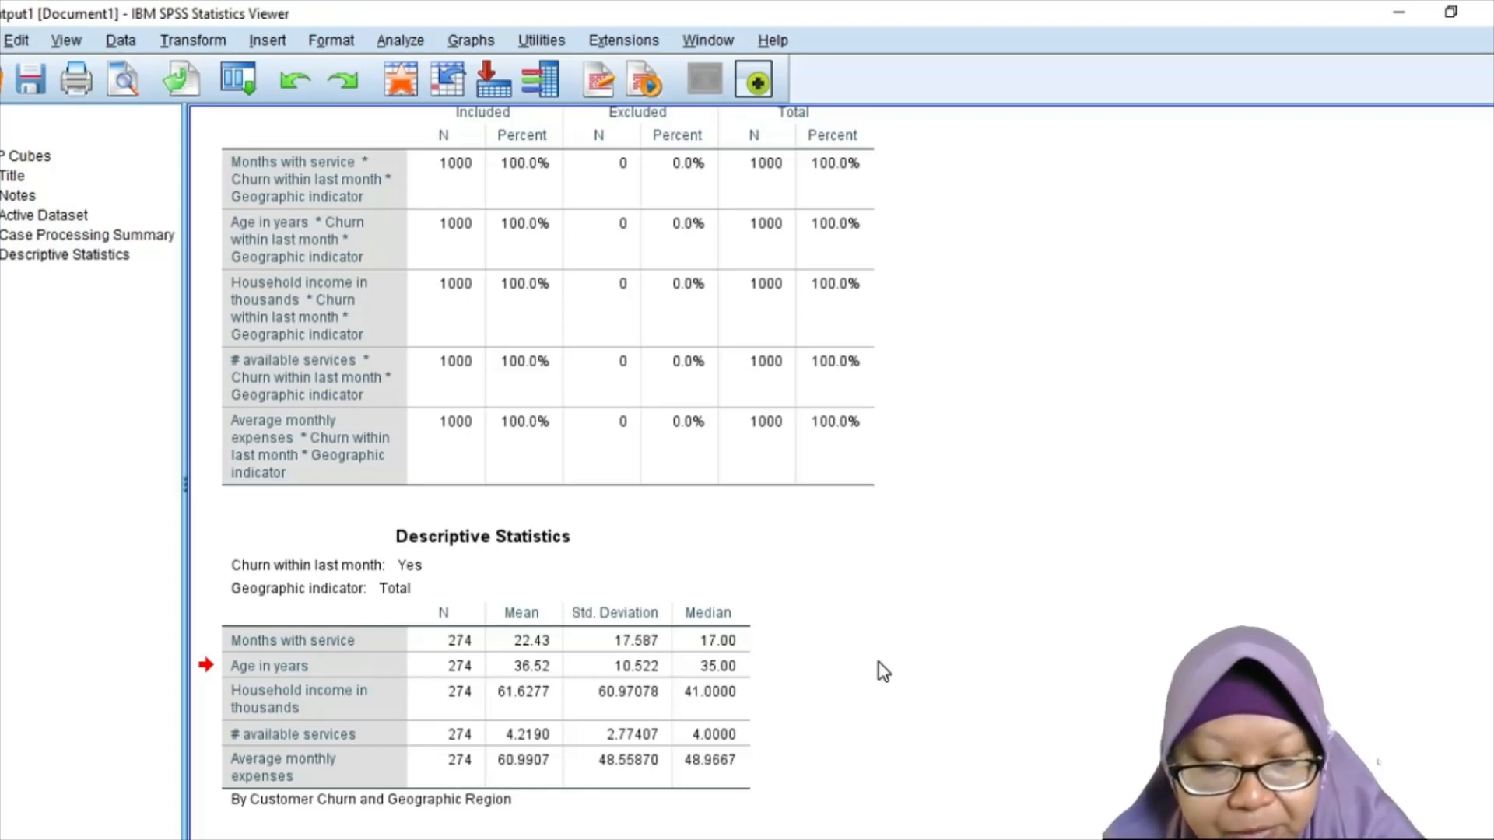
Reactivate the Descriptive Statistics table and compare retained with churned customers by switching the churn layer to No and back to Yes.
click(679, 667)
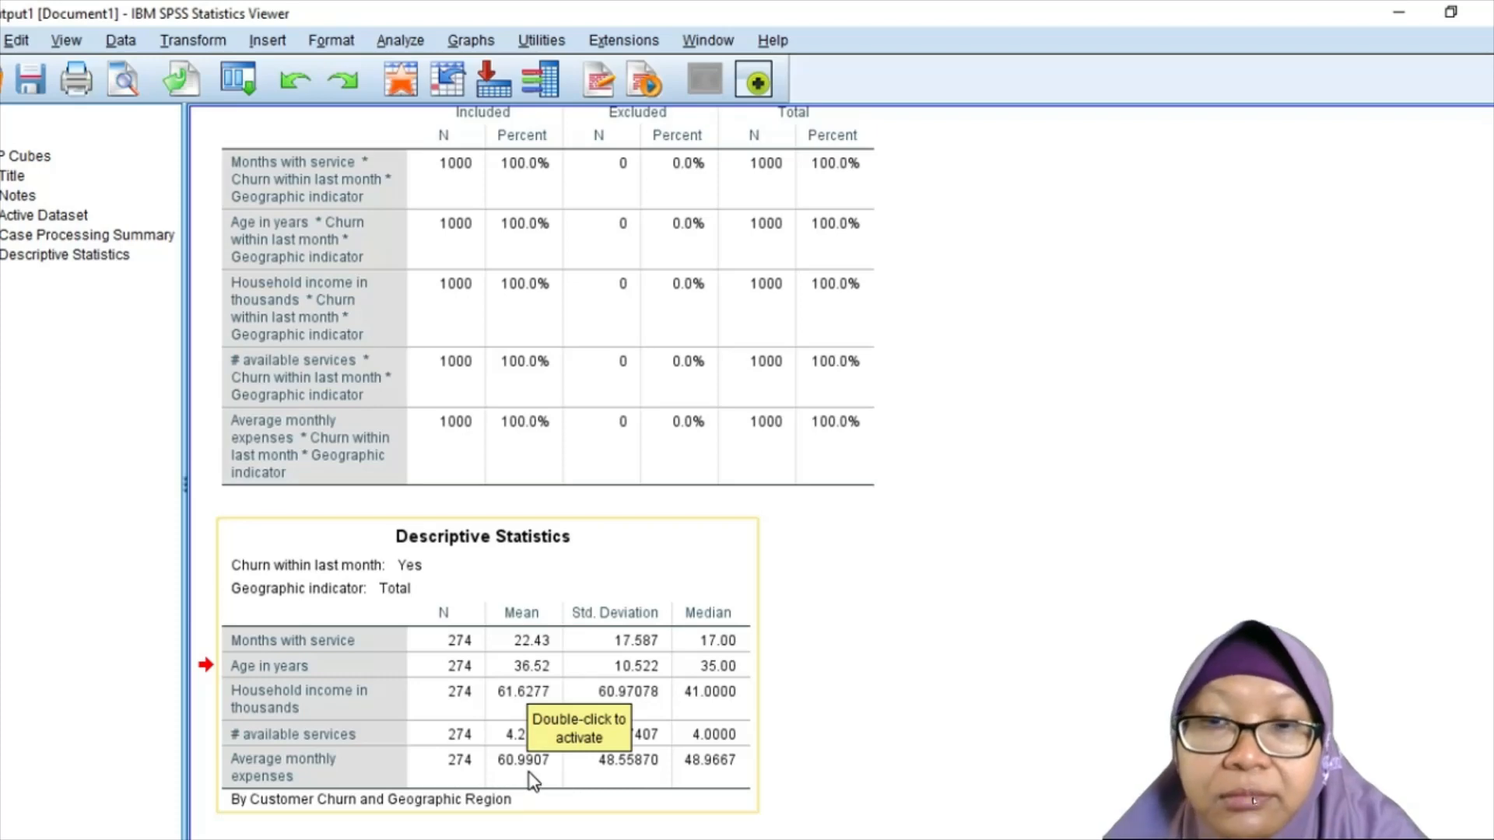
double_click(502, 712)
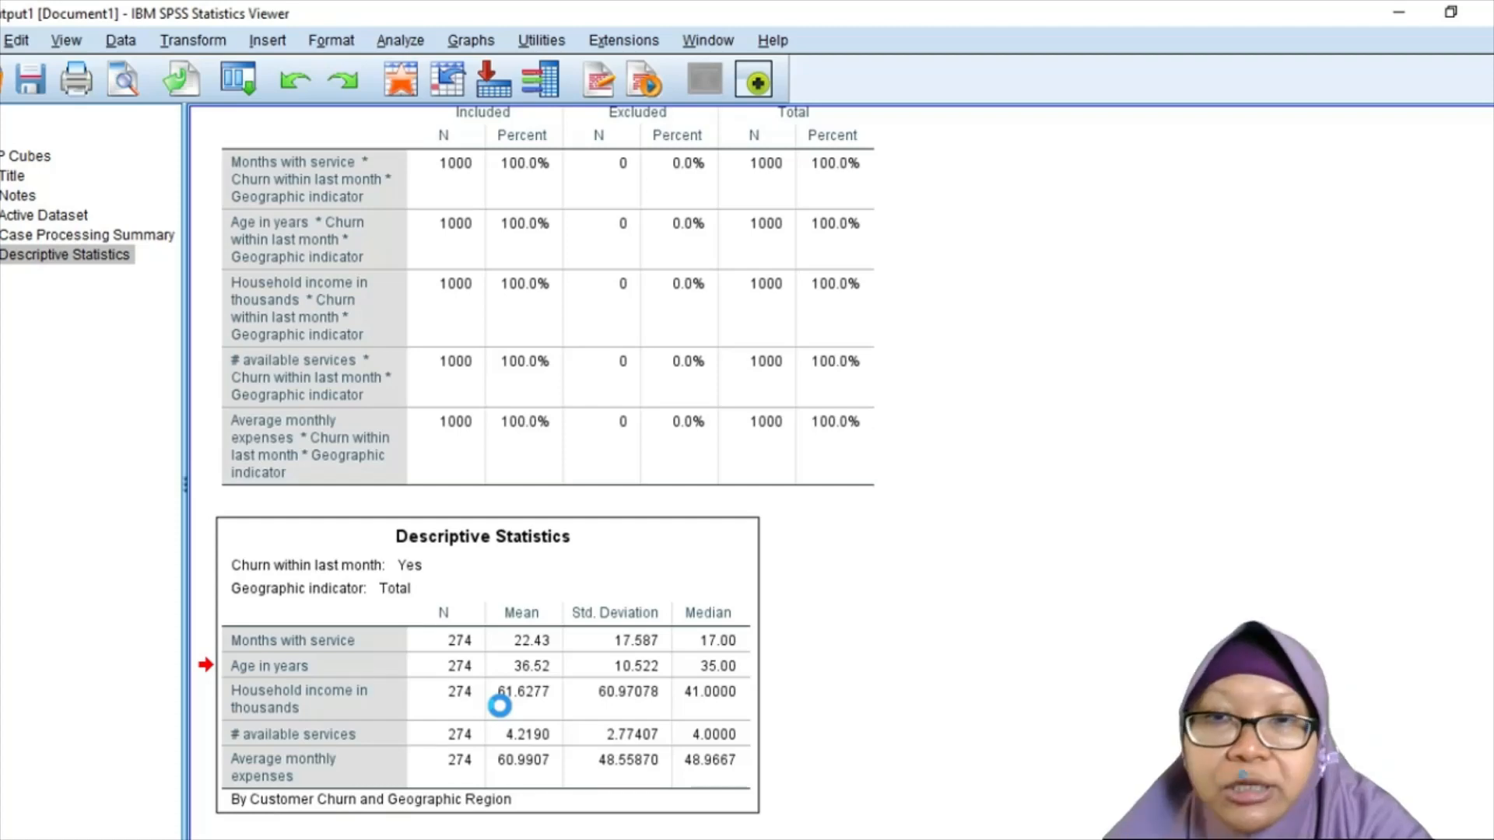
click(434, 580)
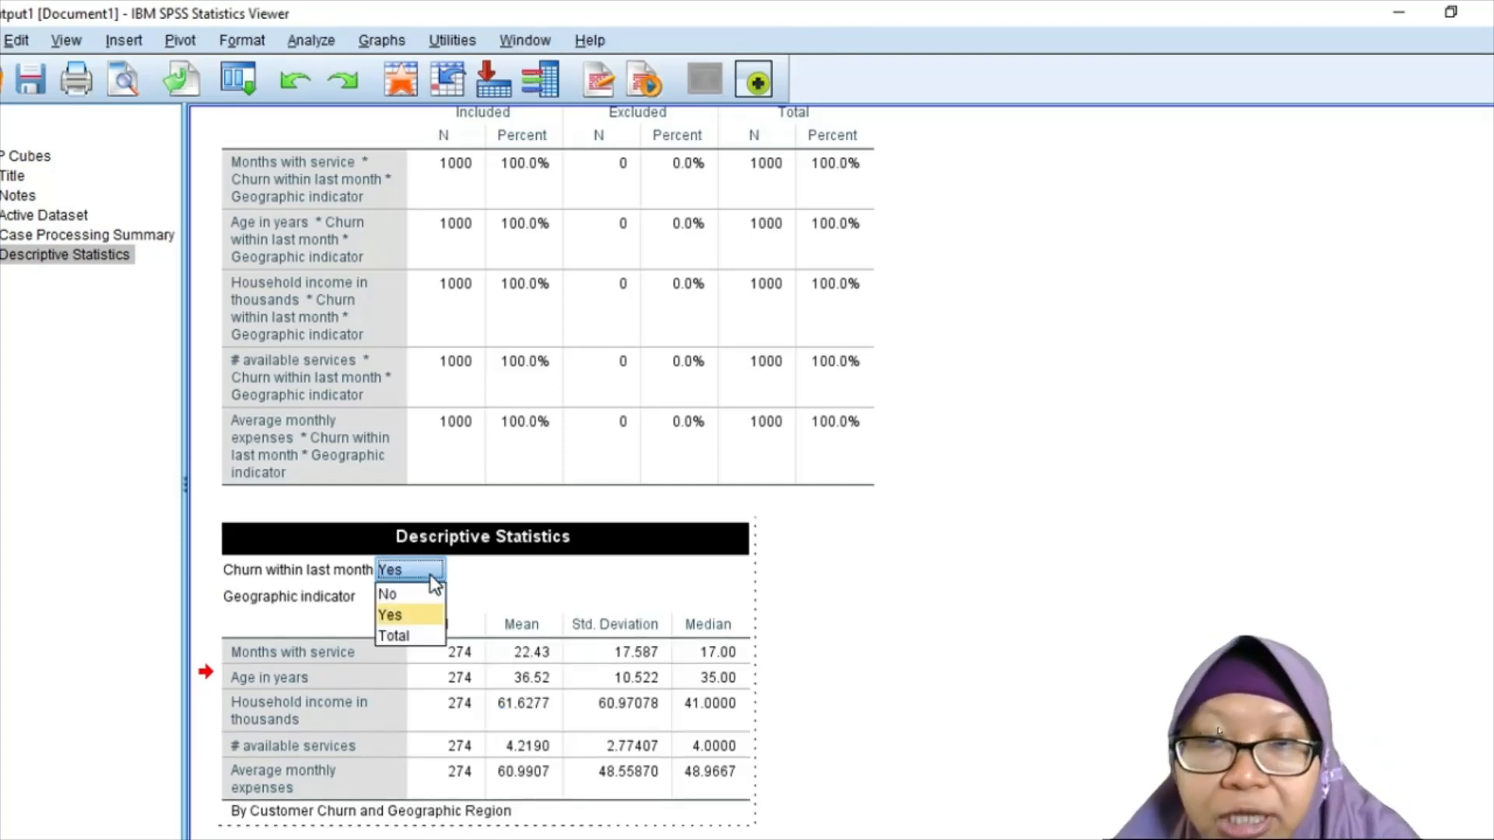
click(428, 597)
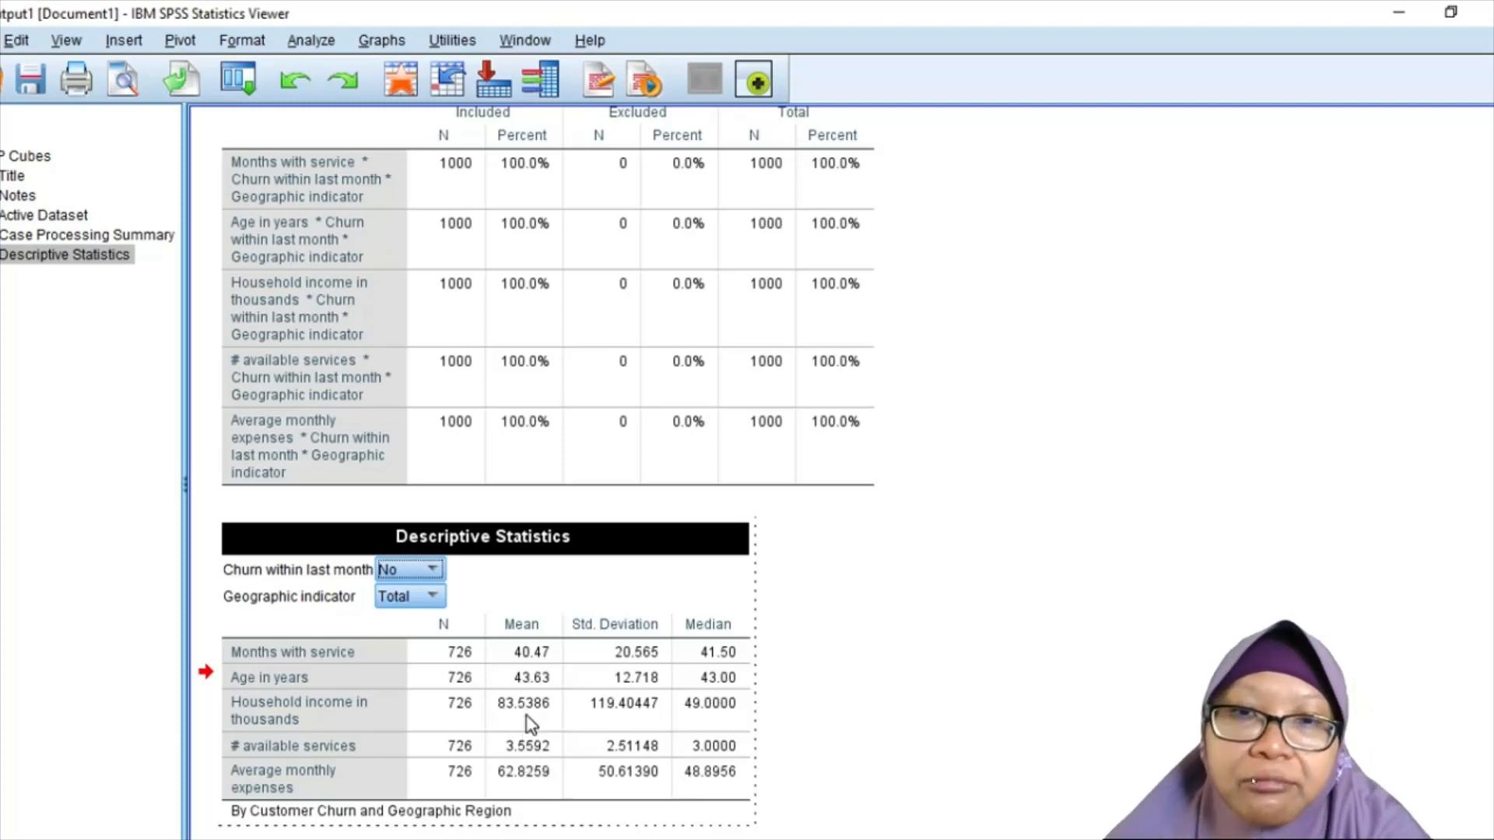
click(425, 573)
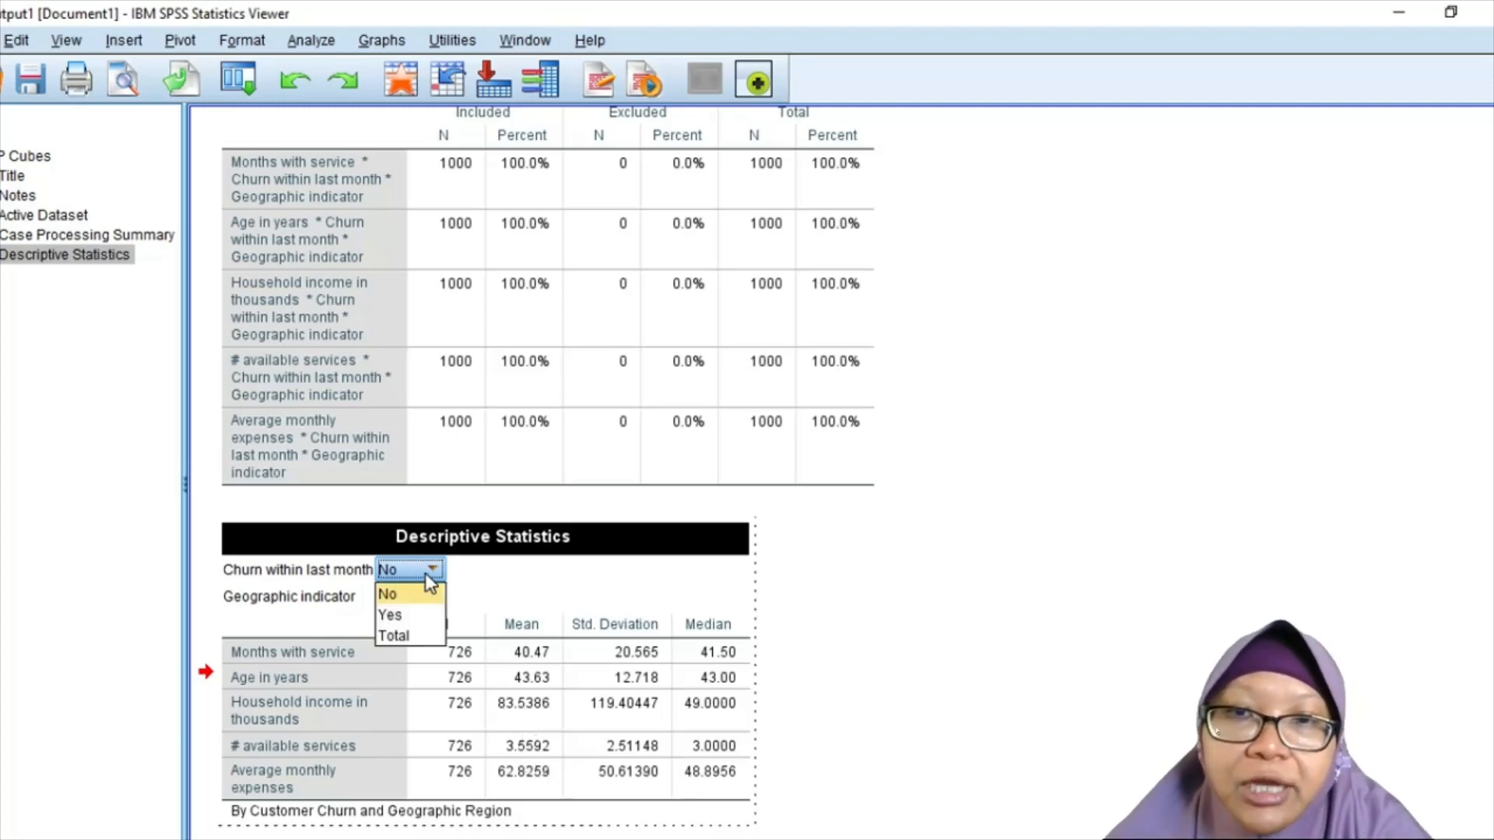
click(425, 616)
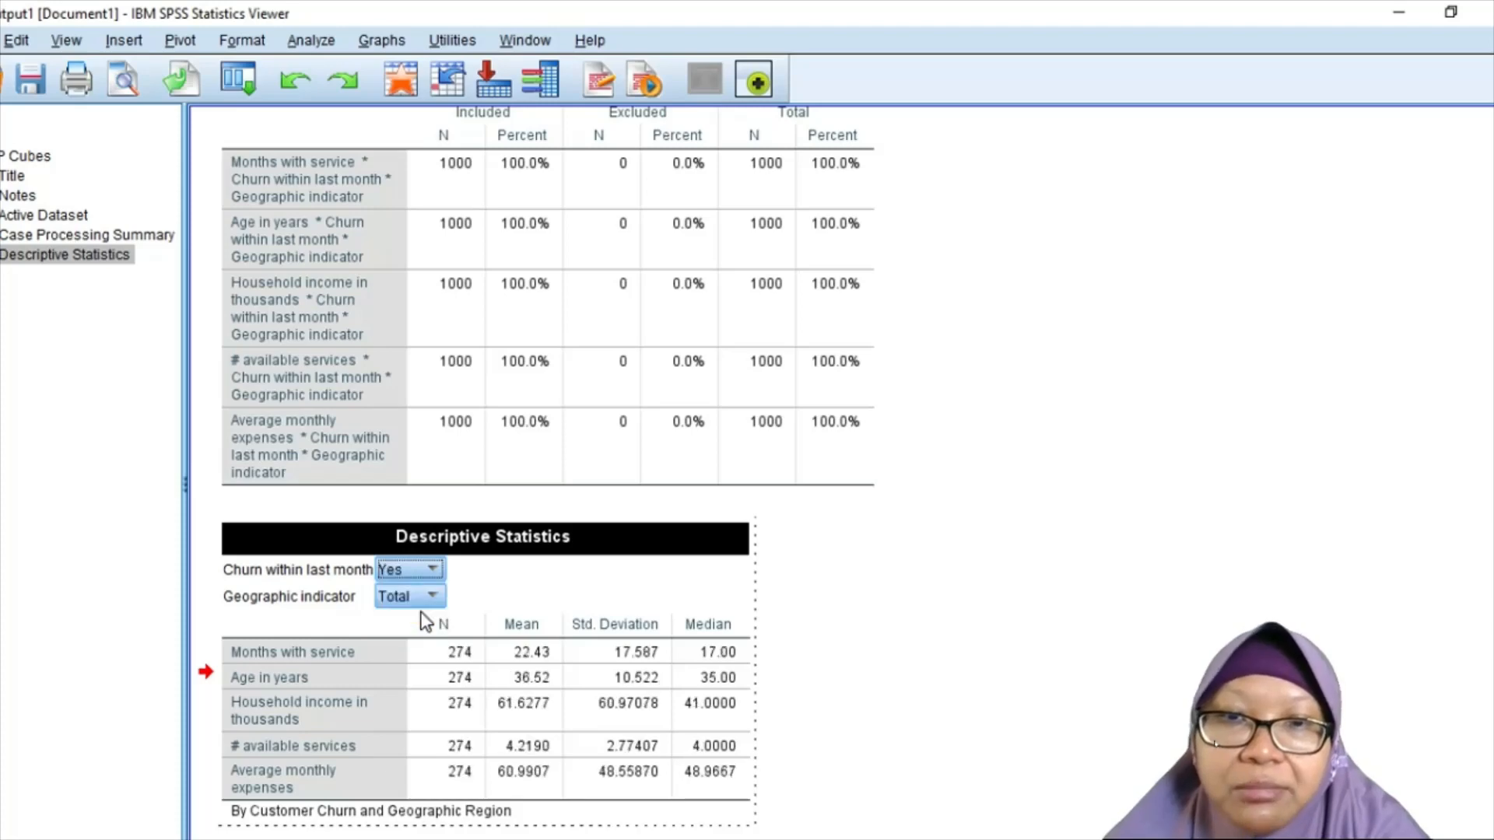
Compare retained customers with all customers by switching the Descriptive Statistics churn layer to No, Total and back to No.
click(425, 573)
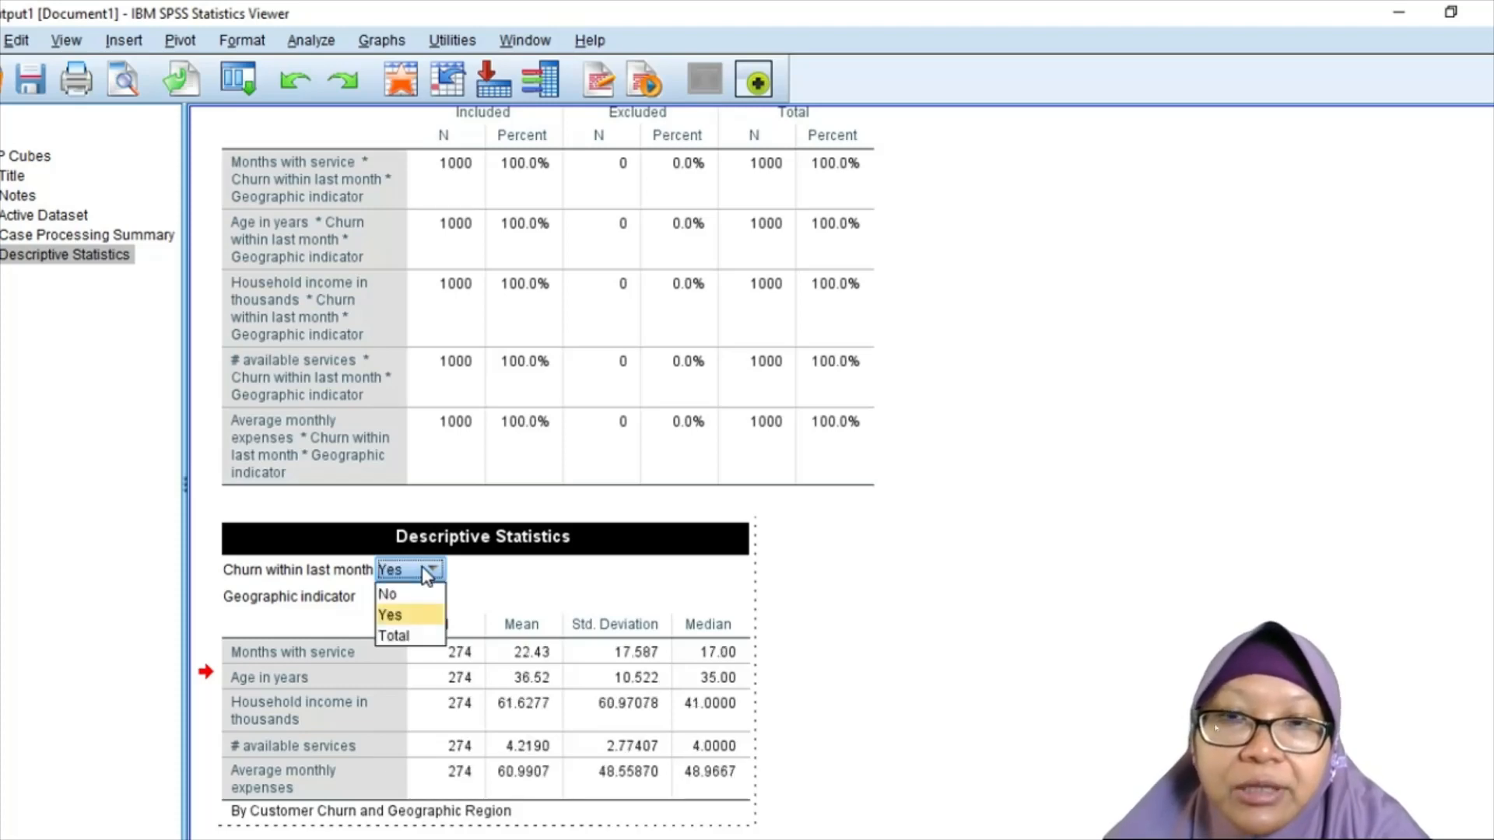
click(415, 596)
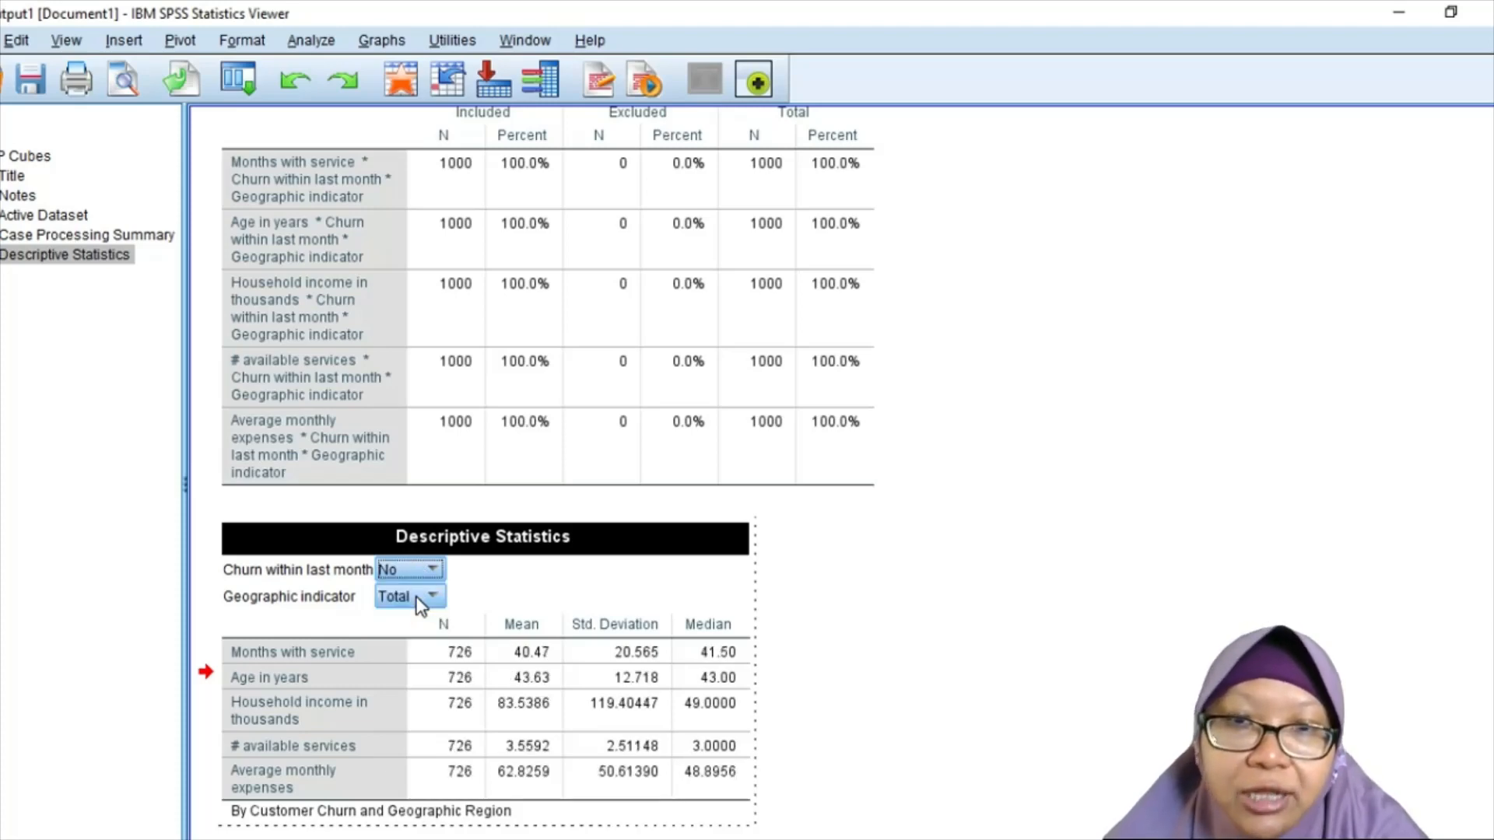
click(419, 572)
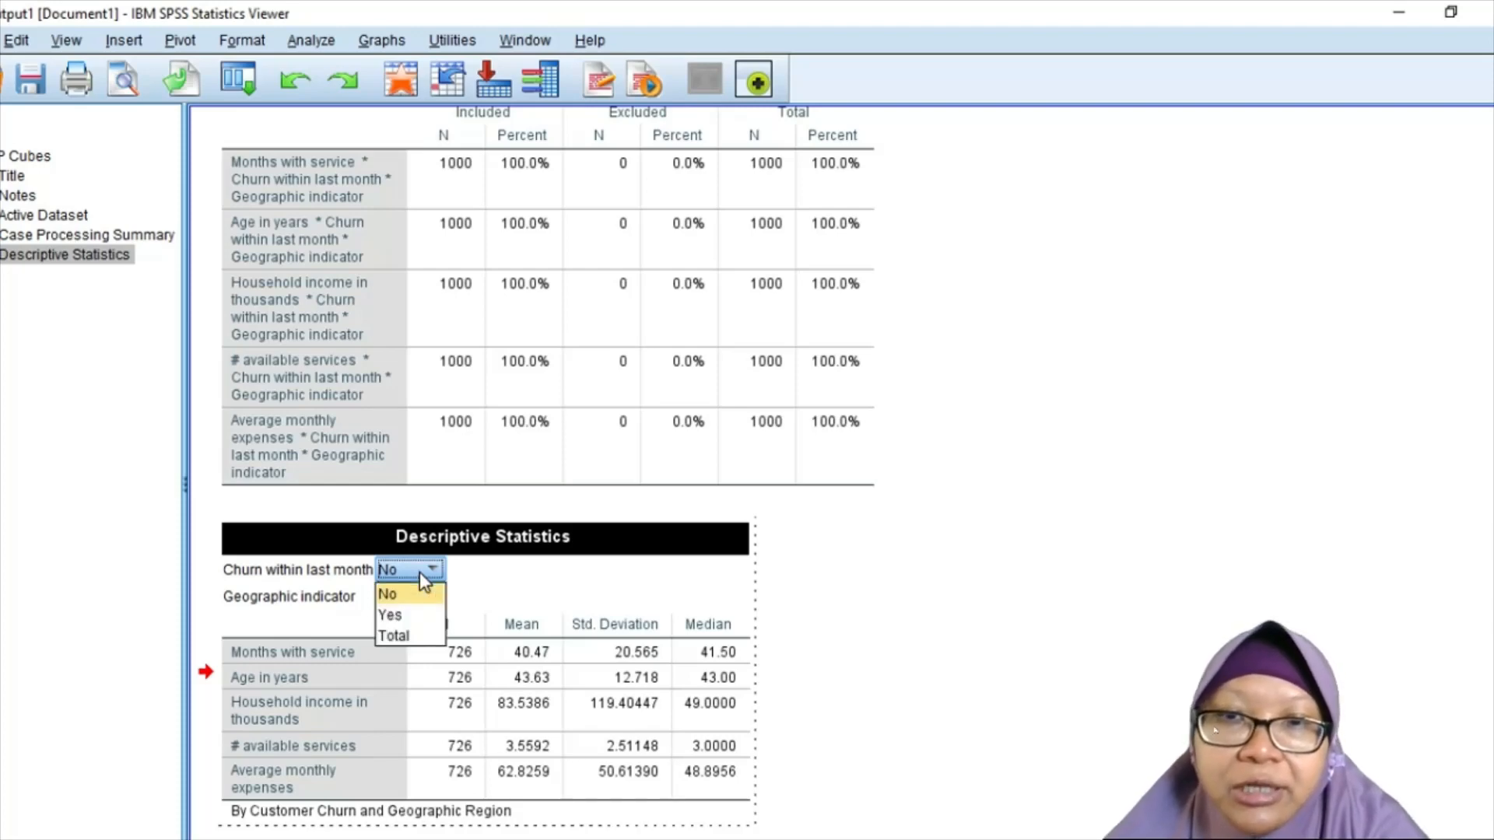
click(418, 636)
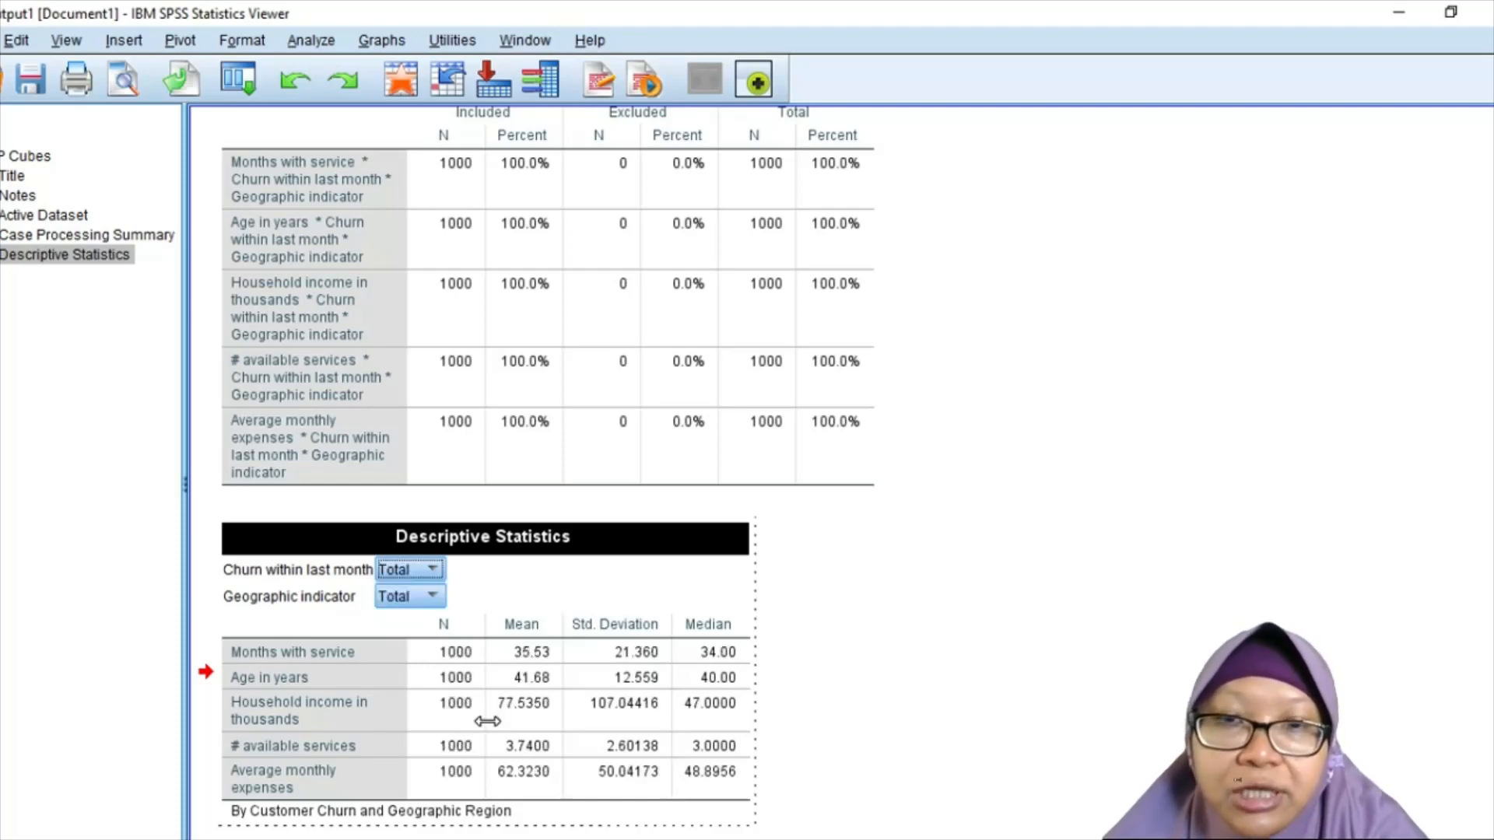
click(425, 571)
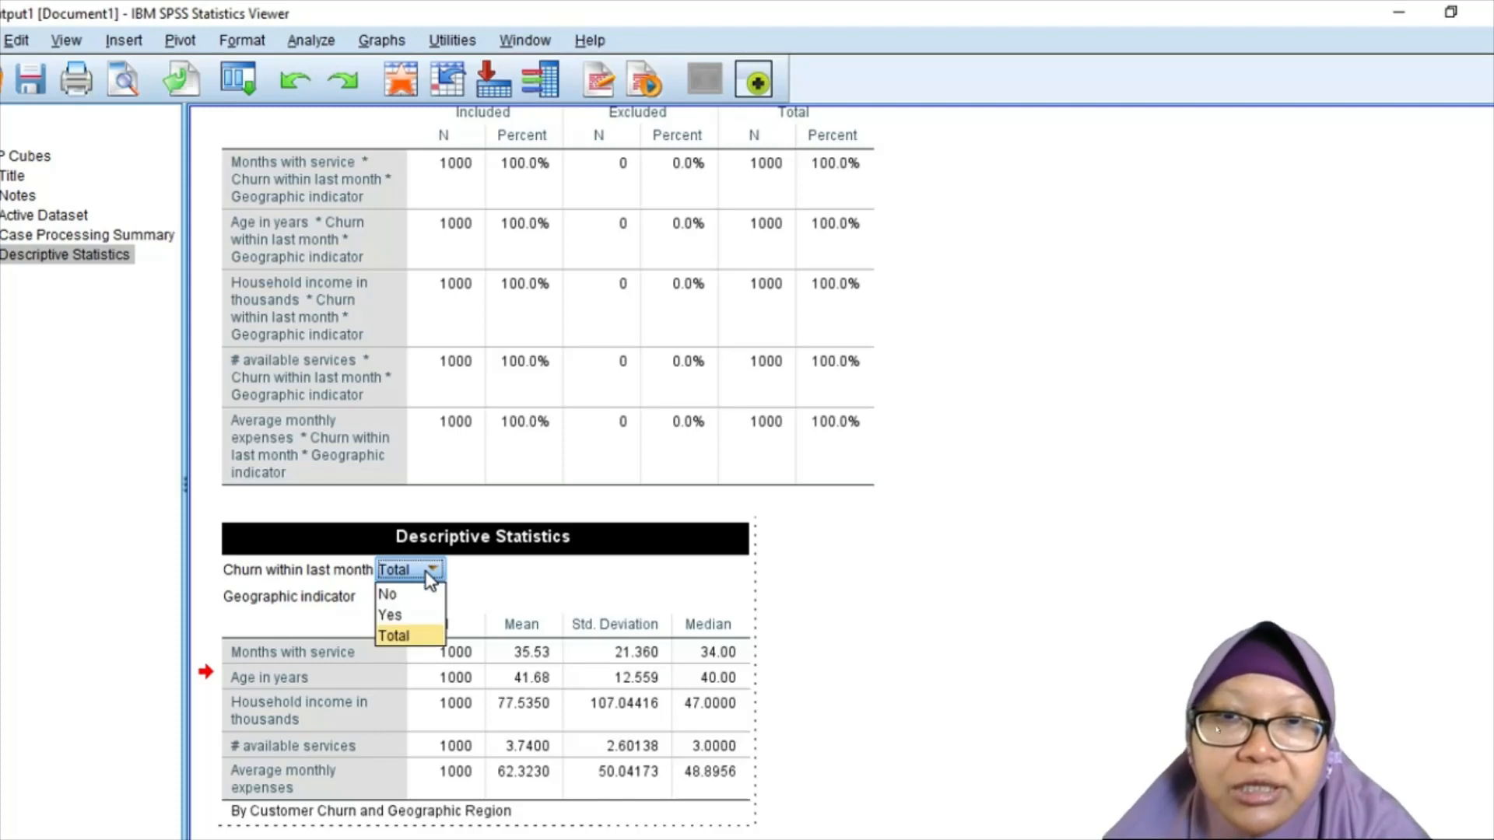
click(422, 596)
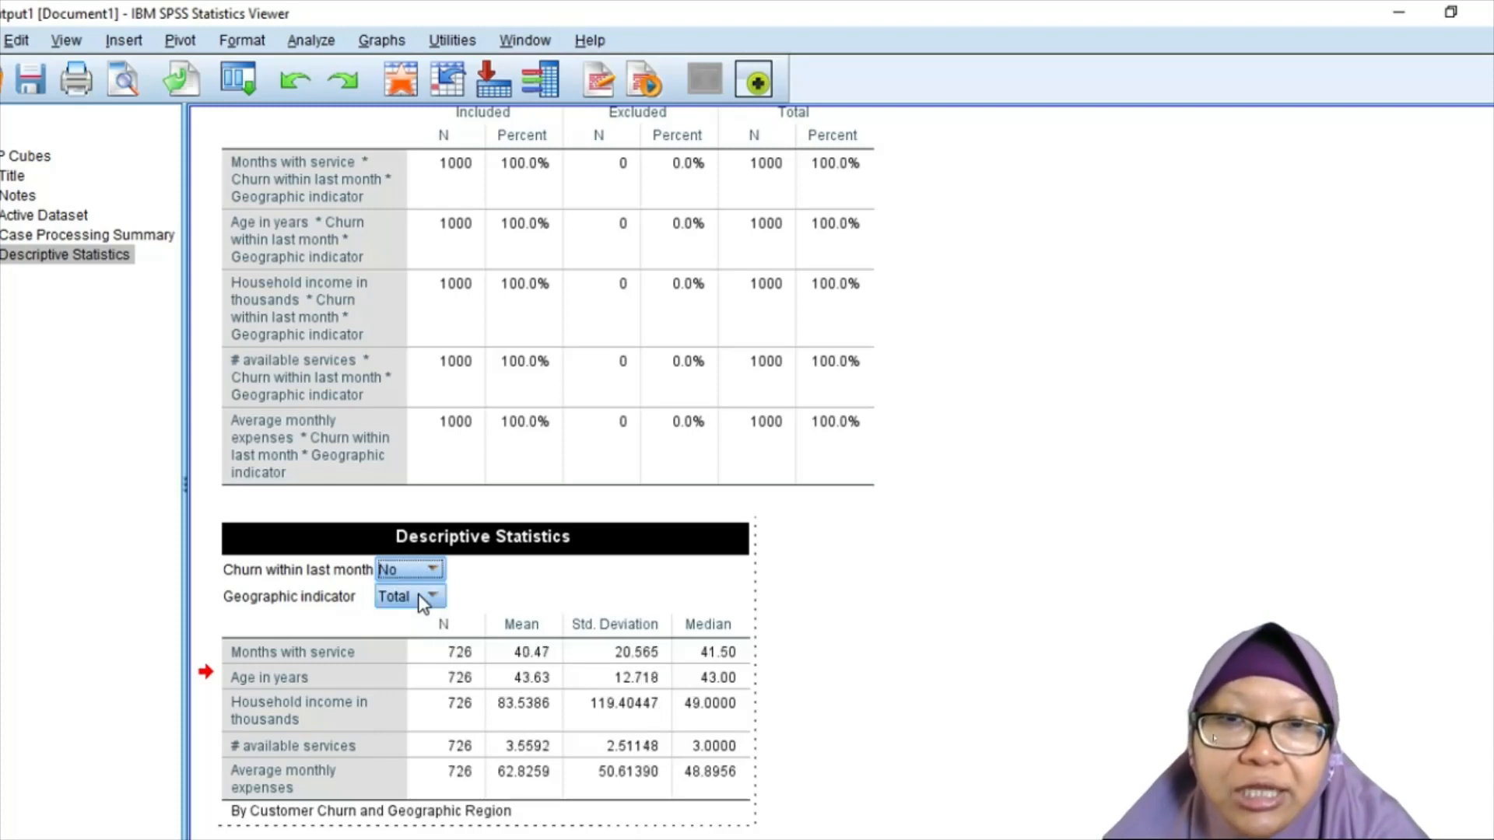
click(421, 572)
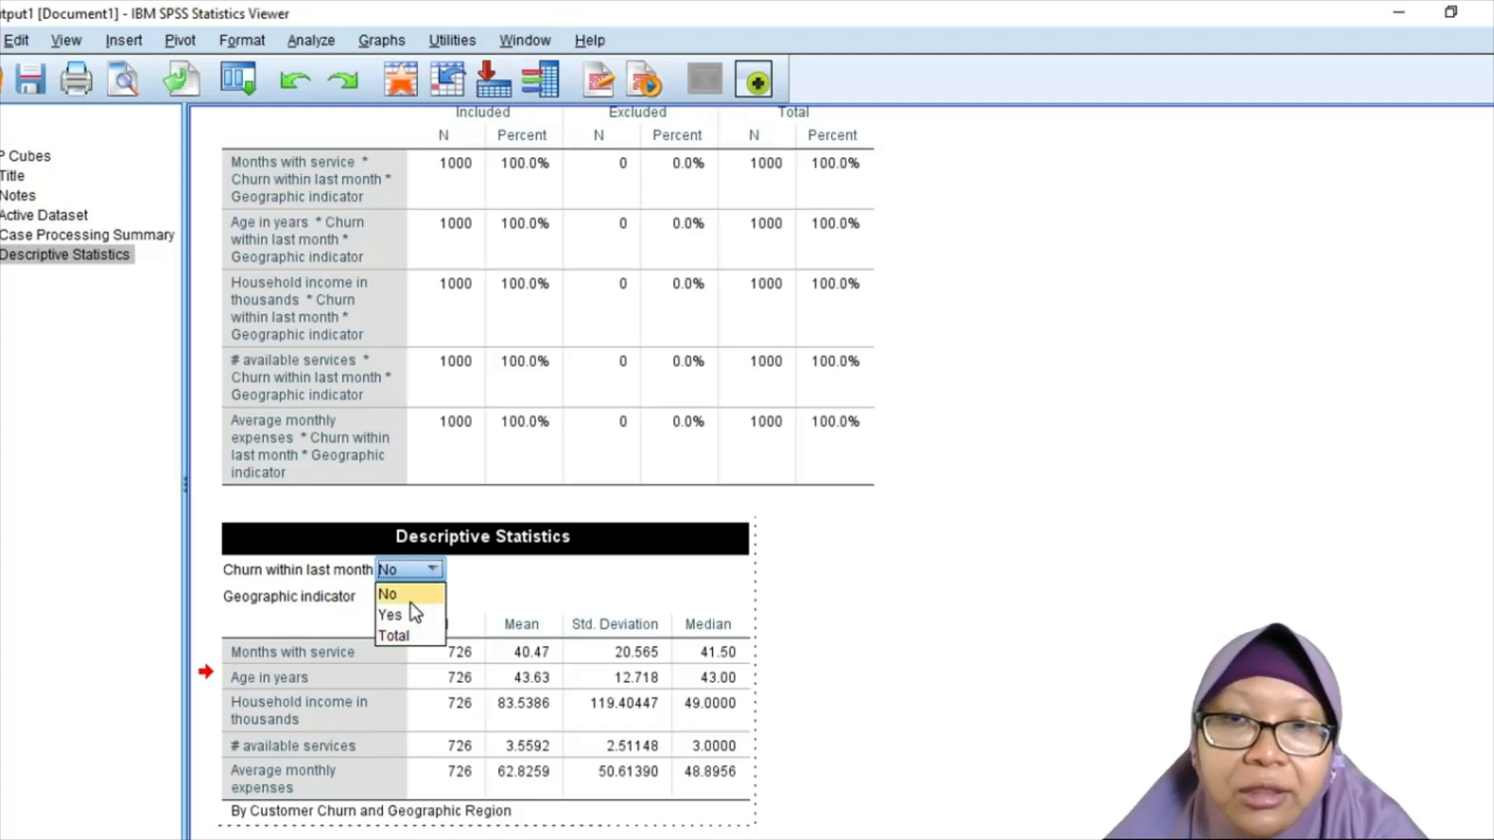
click(408, 596)
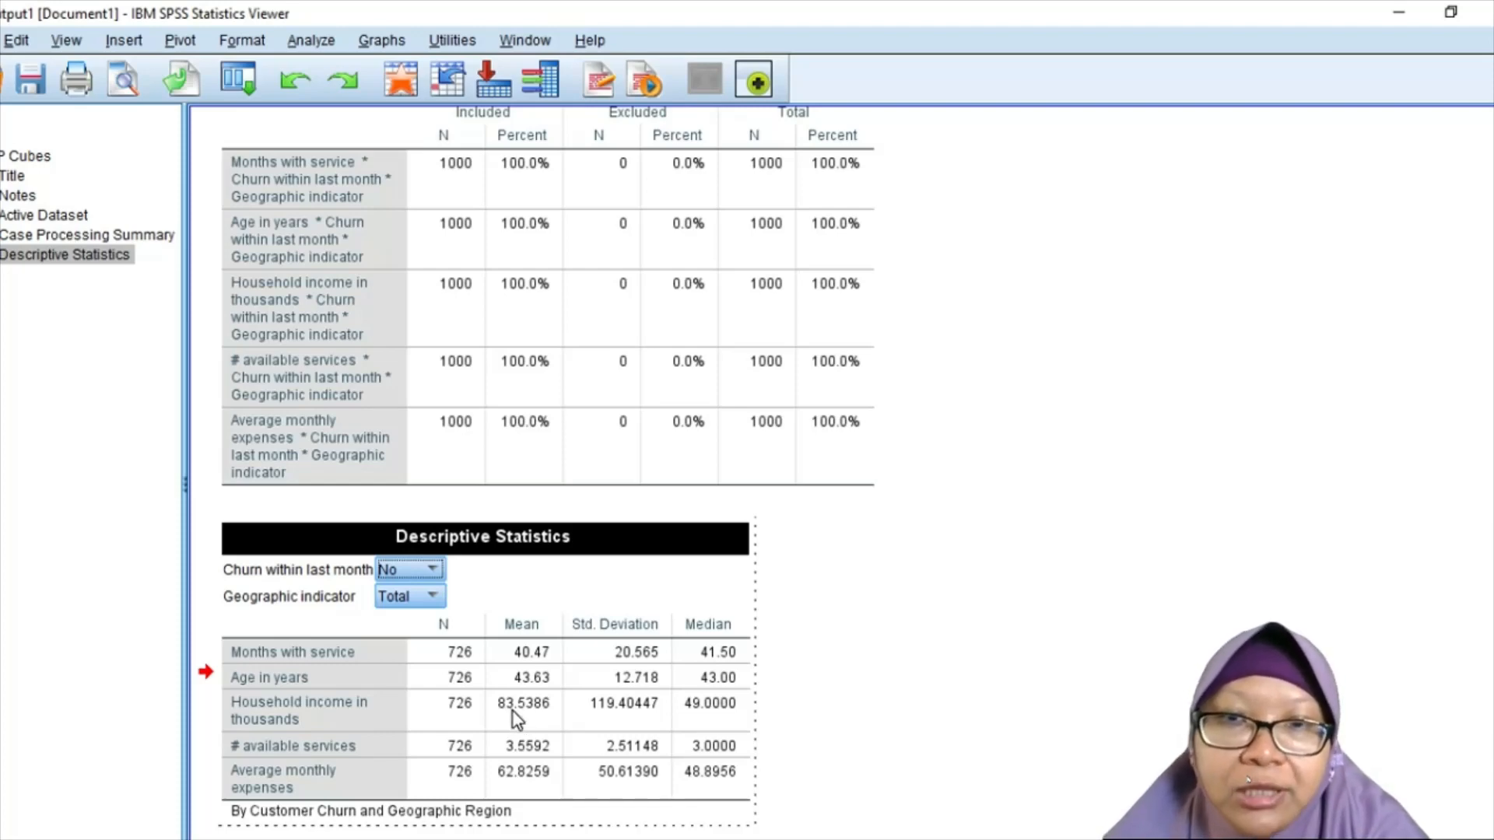
Show the churned customers' statistics by setting the Churn within last month layer to Yes, and leave table editing.
click(426, 567)
click(420, 615)
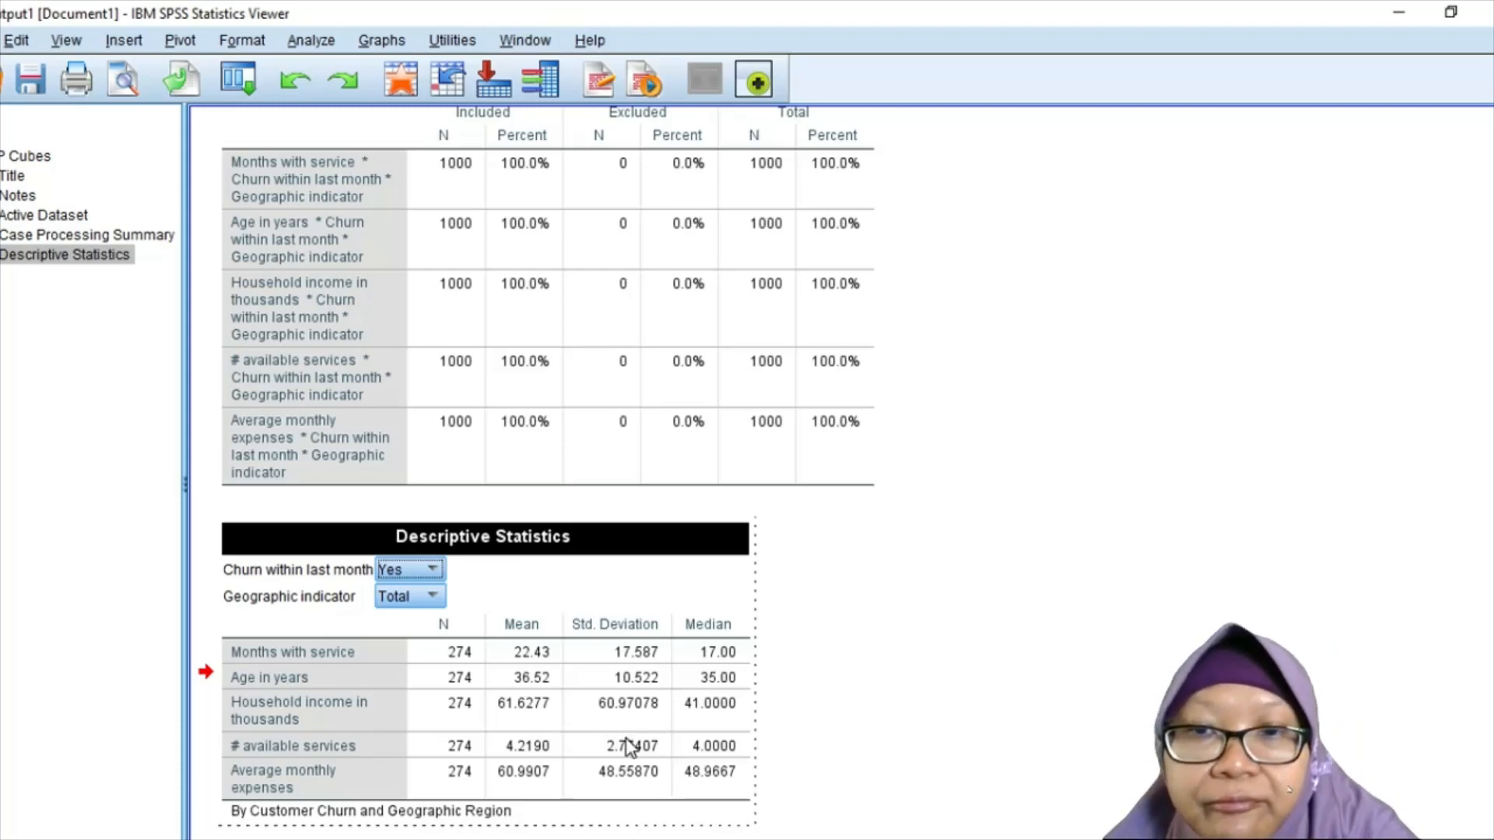
click(787, 751)
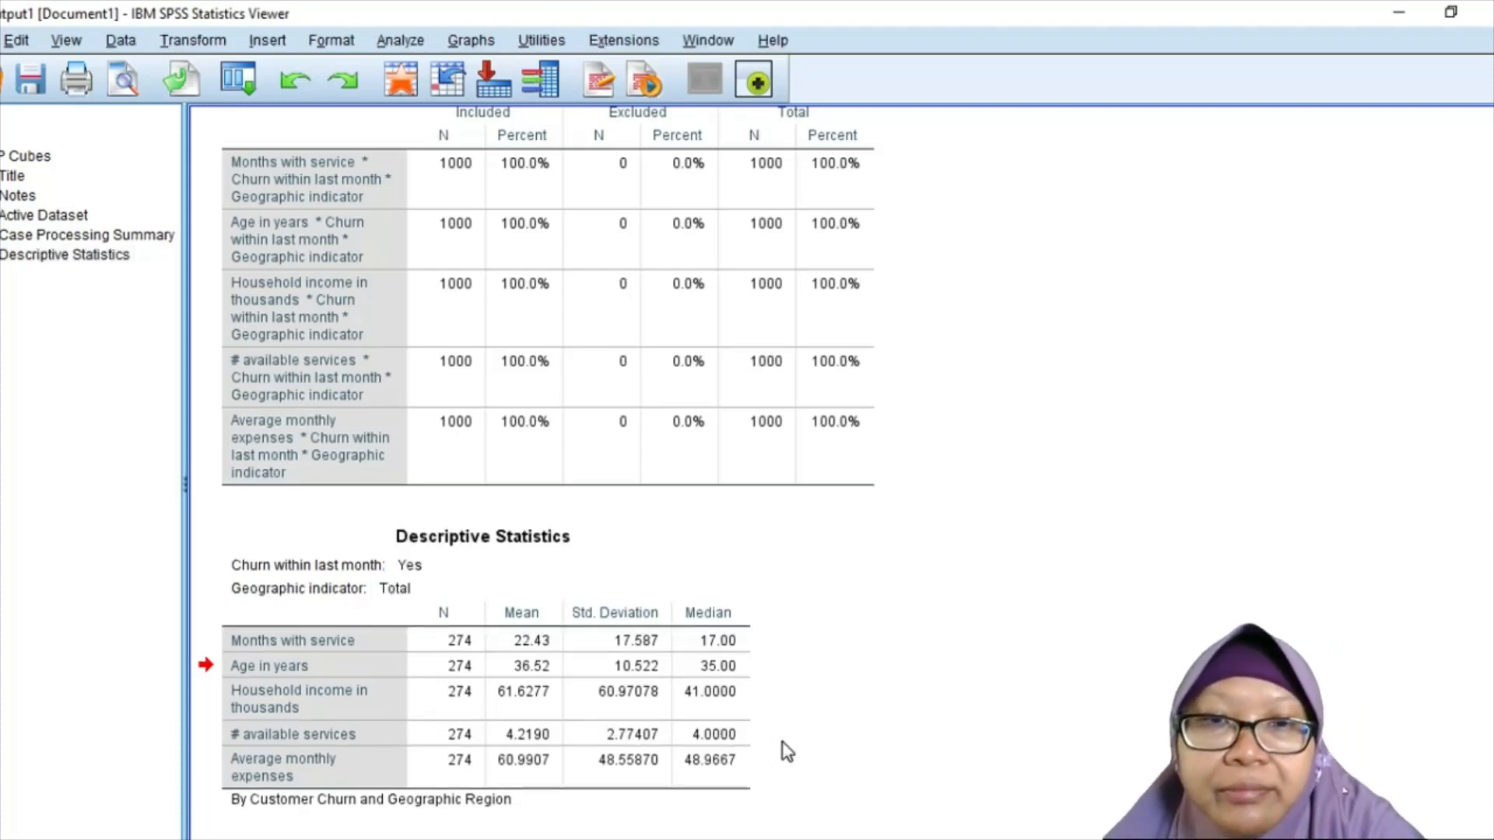
Reactivate the Descriptive Statistics table for editing and set its Geographic indicator layer to Zone 1.
click(418, 539)
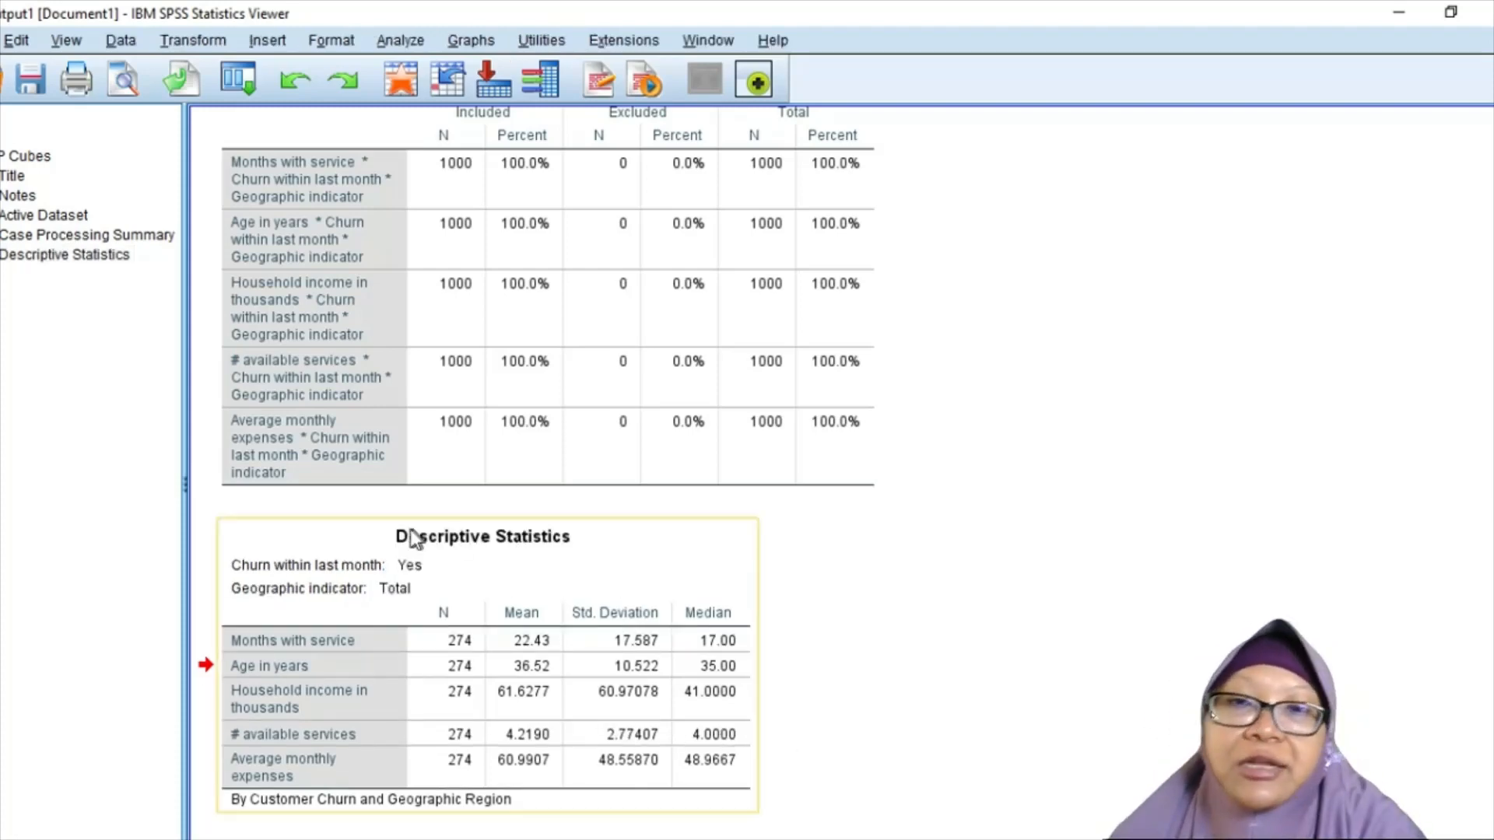
double_click(499, 623)
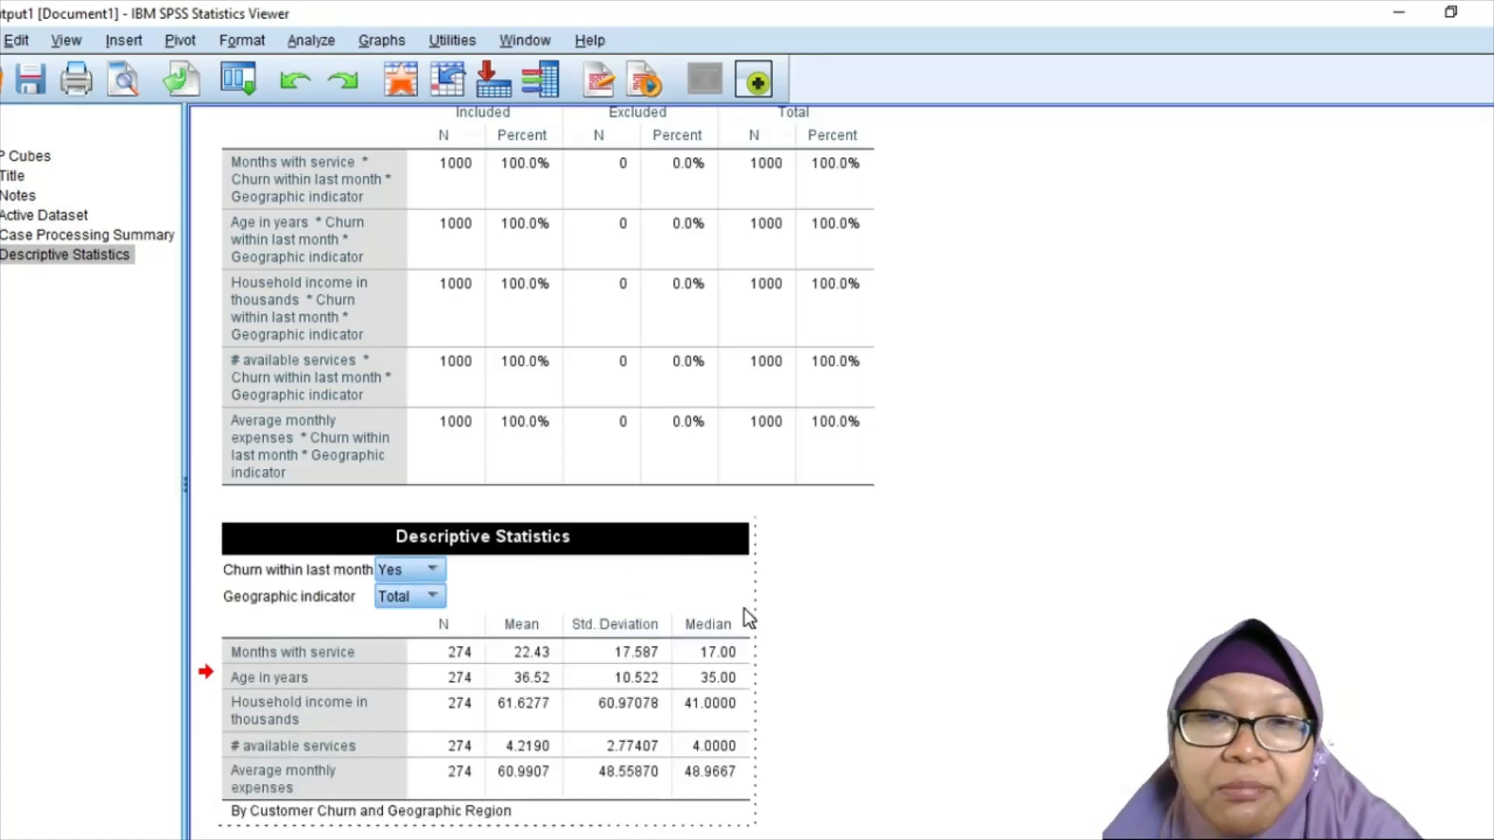
click(431, 595)
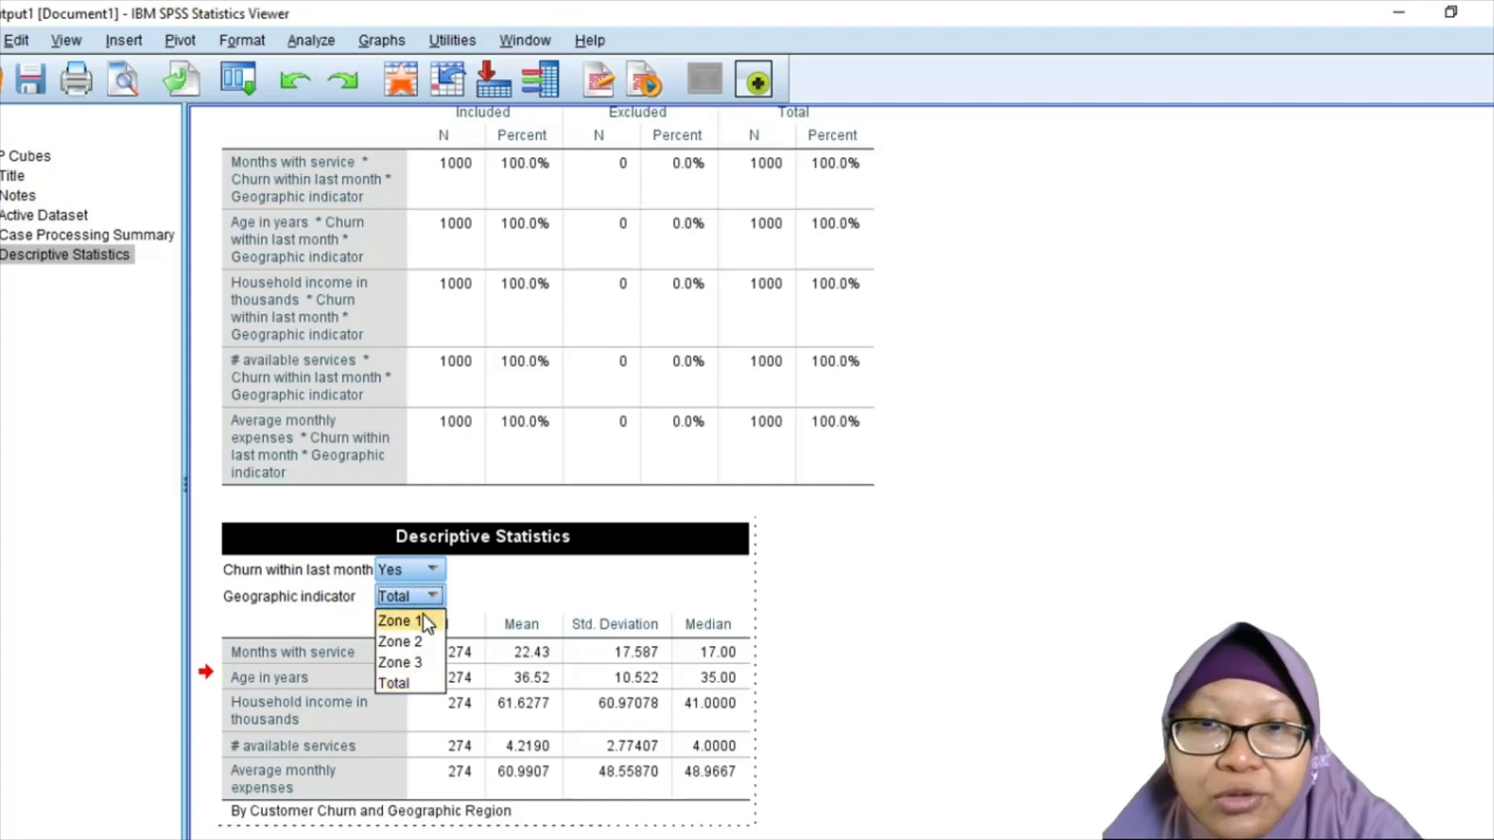
click(422, 619)
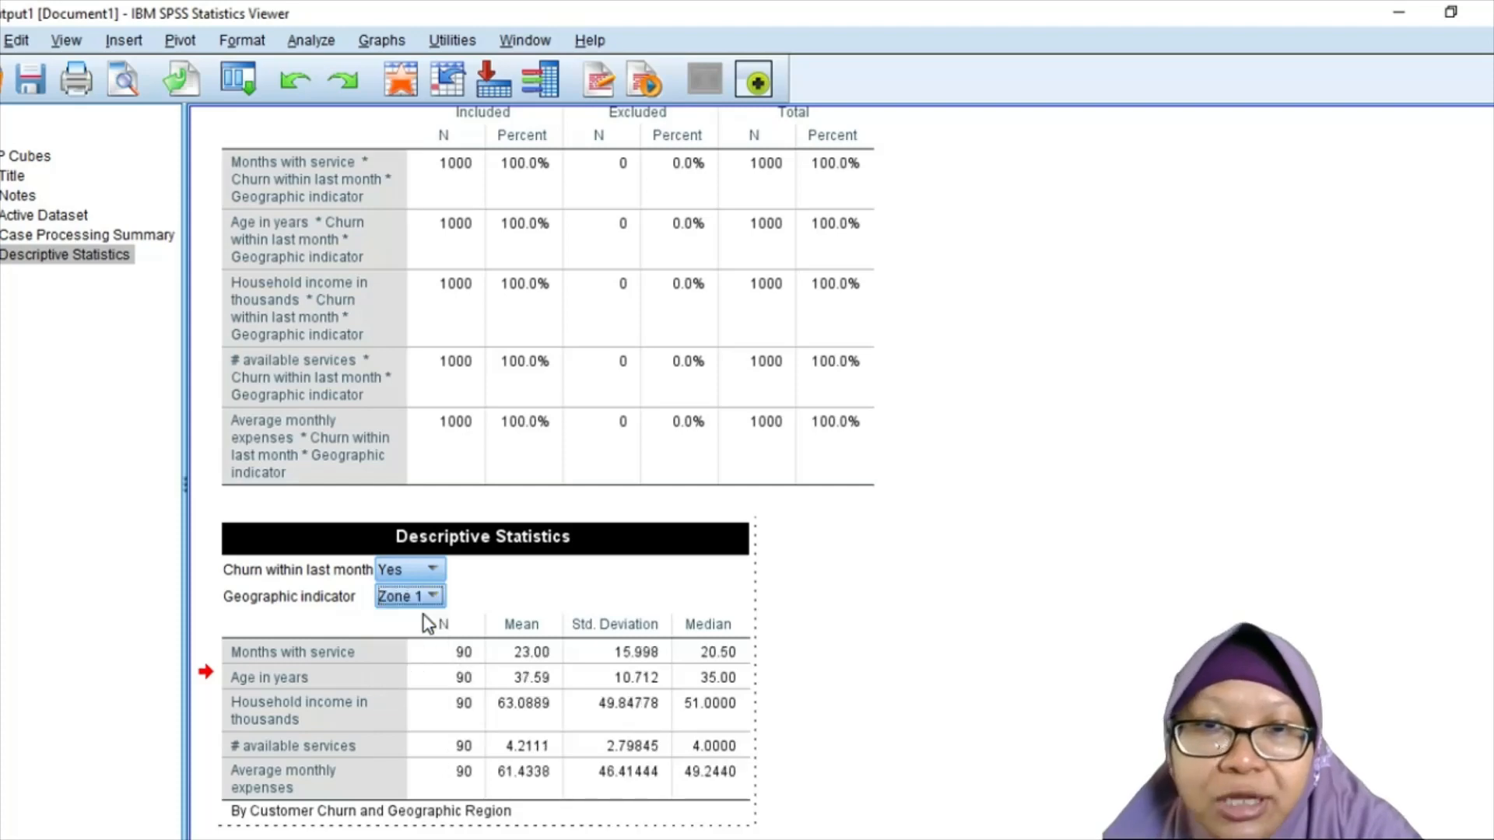
Compare retained with churned customers in Zone 1 by switching the churn layer to No and back to Yes.
click(433, 569)
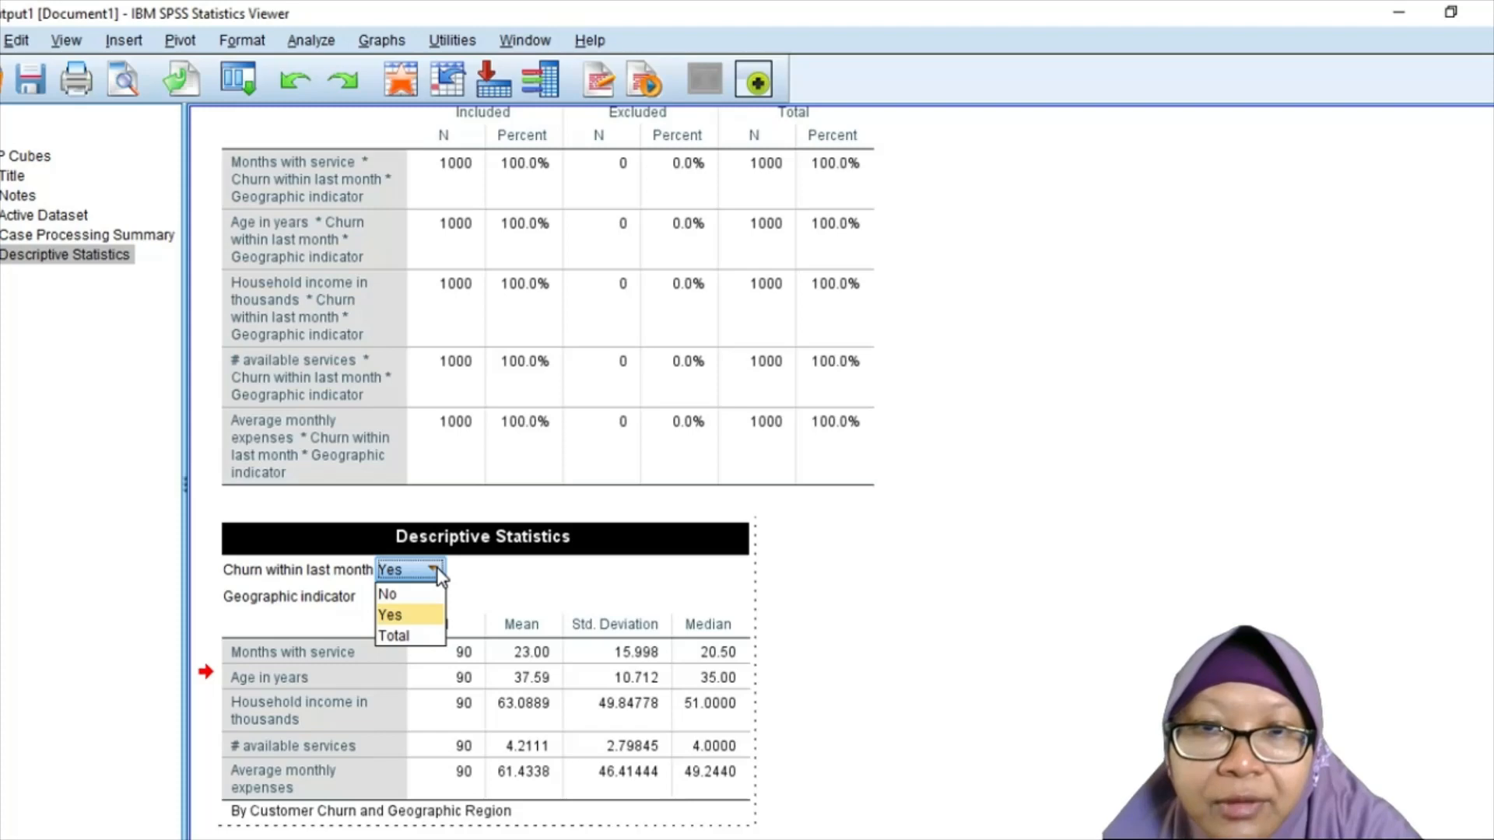
click(423, 600)
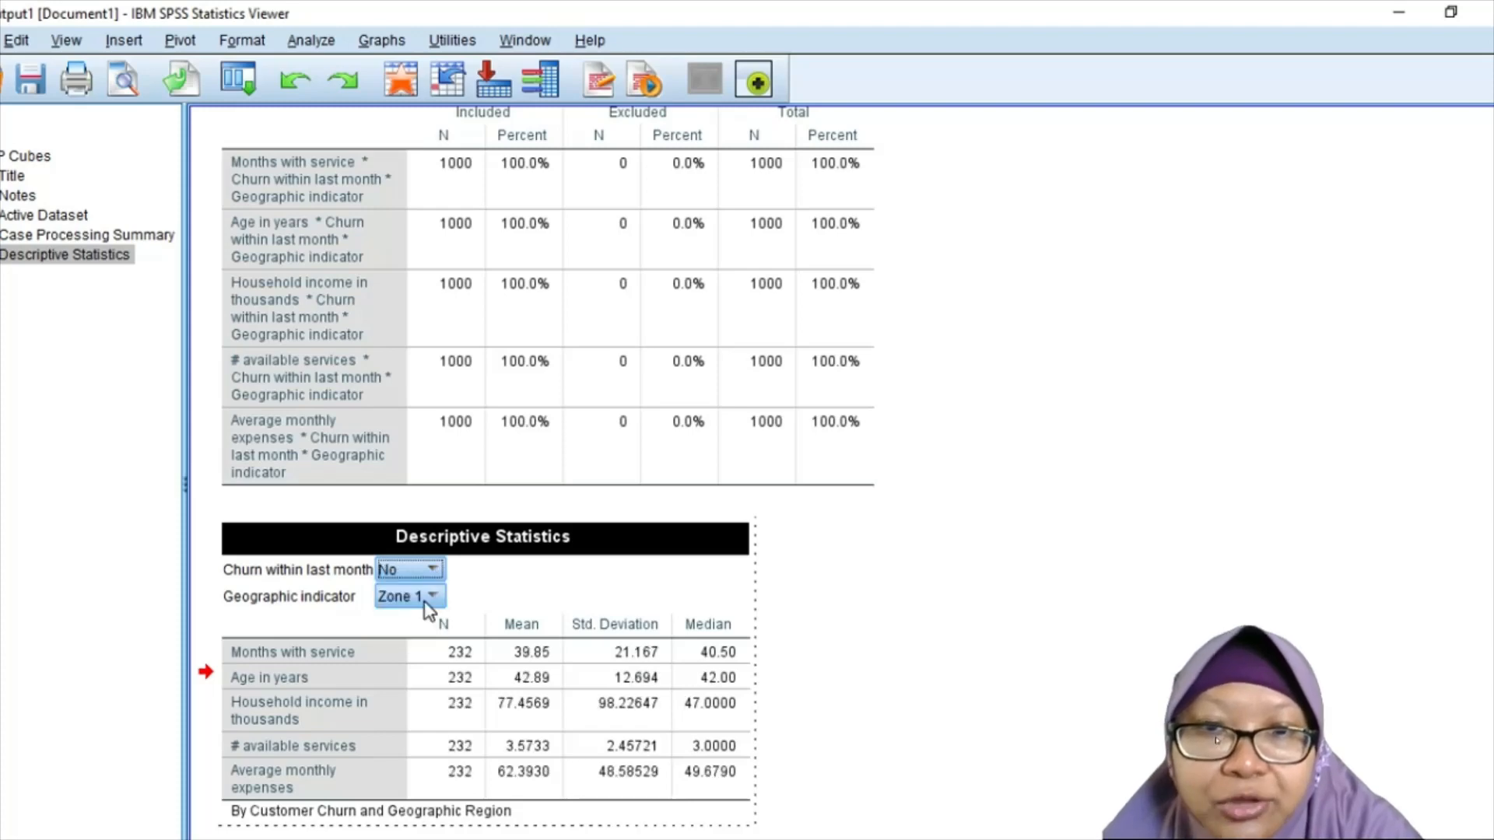
click(430, 579)
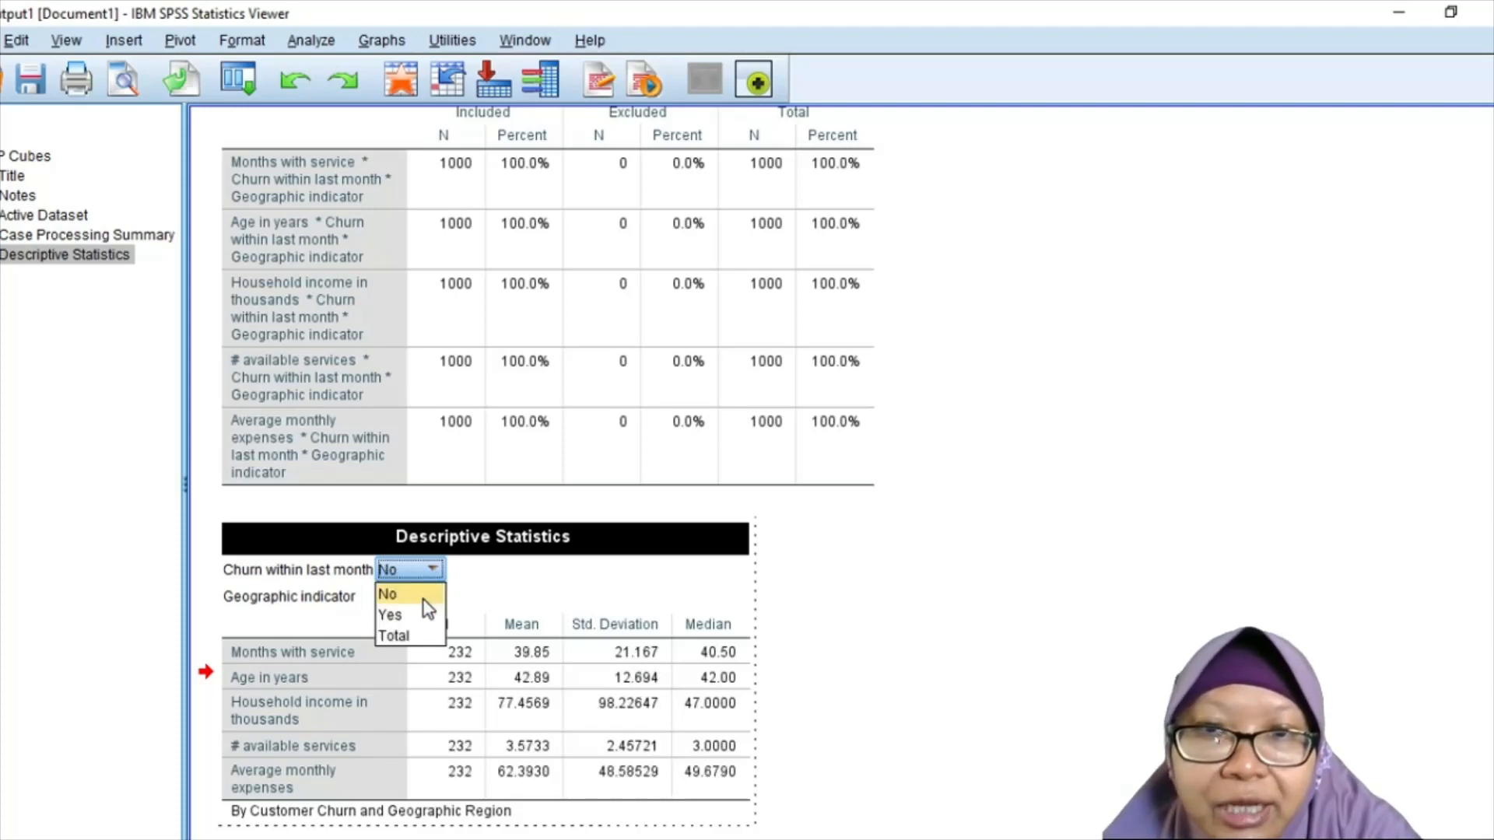
click(423, 615)
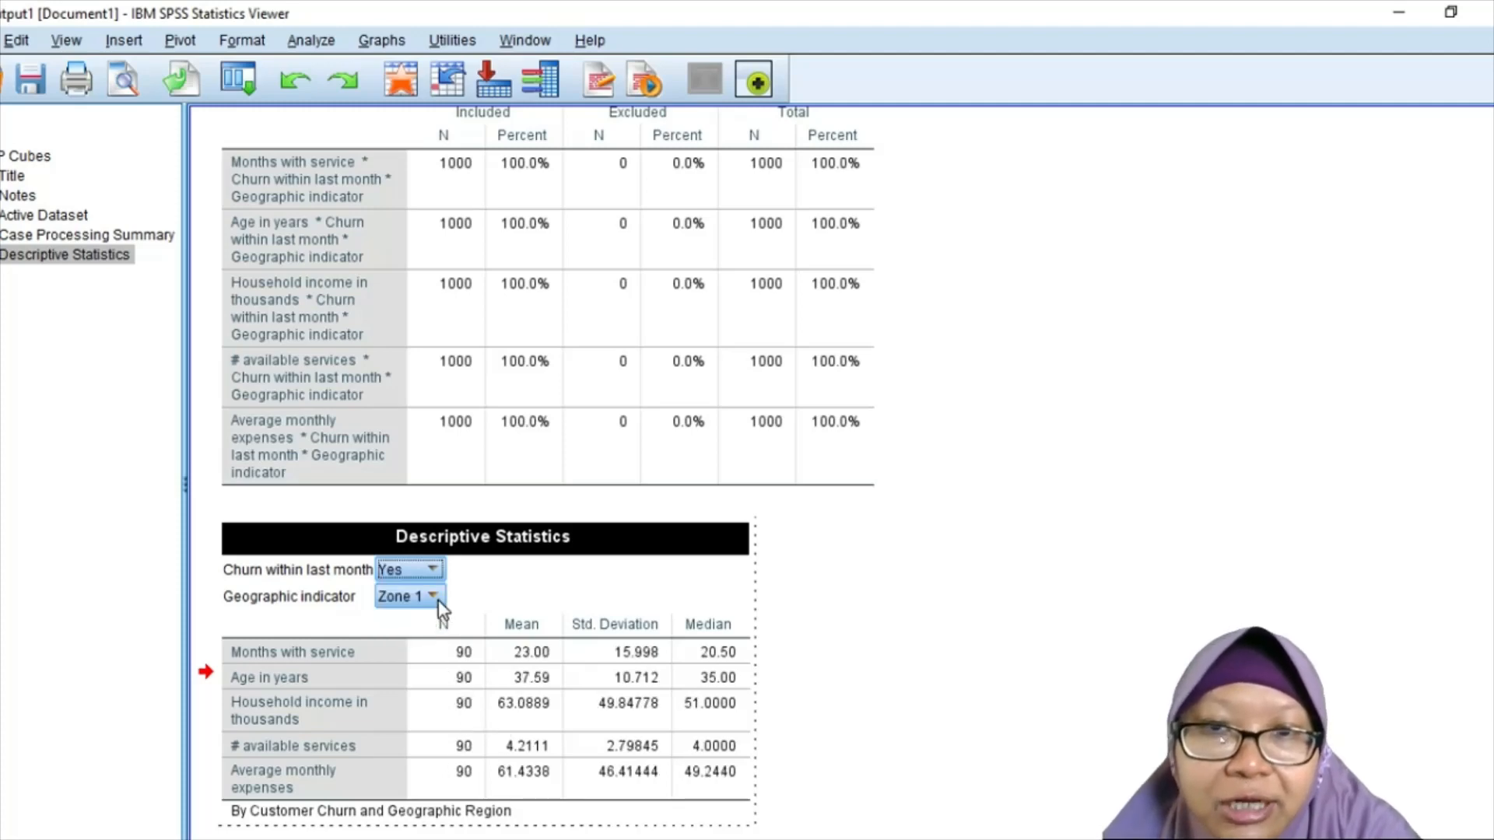
Set the Geographic indicator layer to Zone 2 and compare retained with churned customers by switching churn to No and back to Yes.
click(432, 597)
click(427, 642)
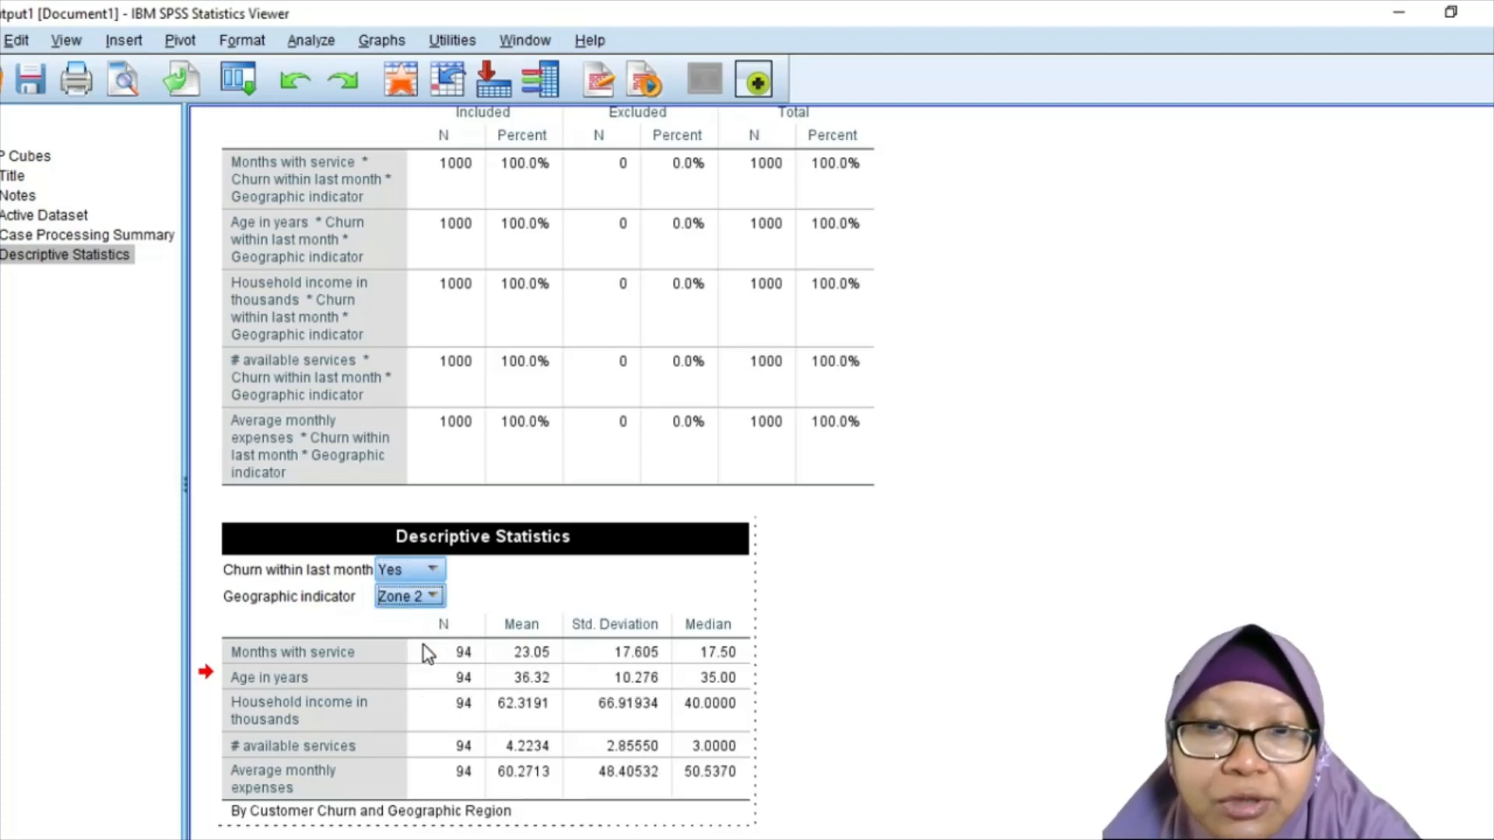
click(427, 572)
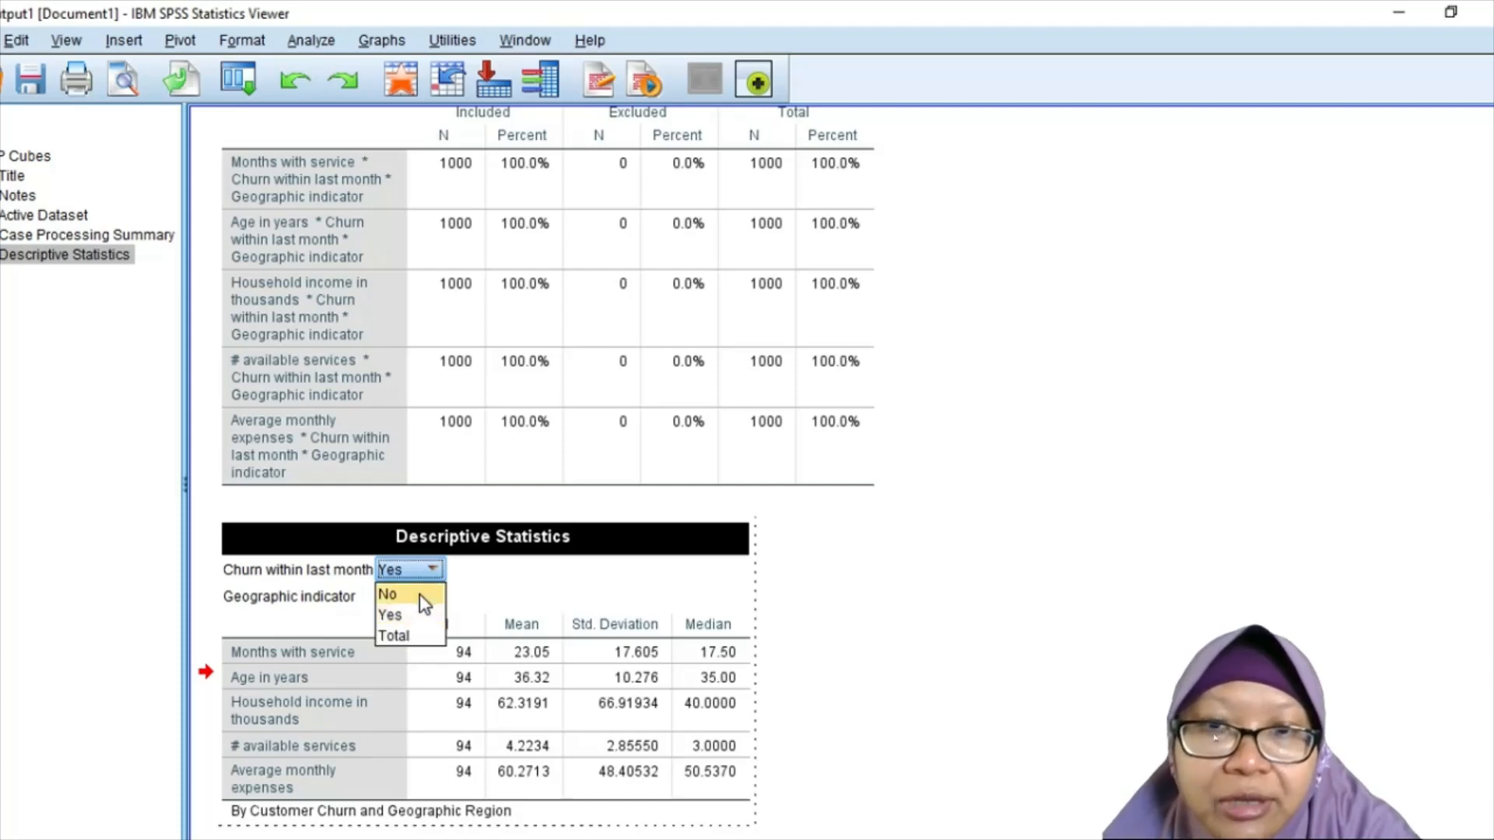
click(417, 595)
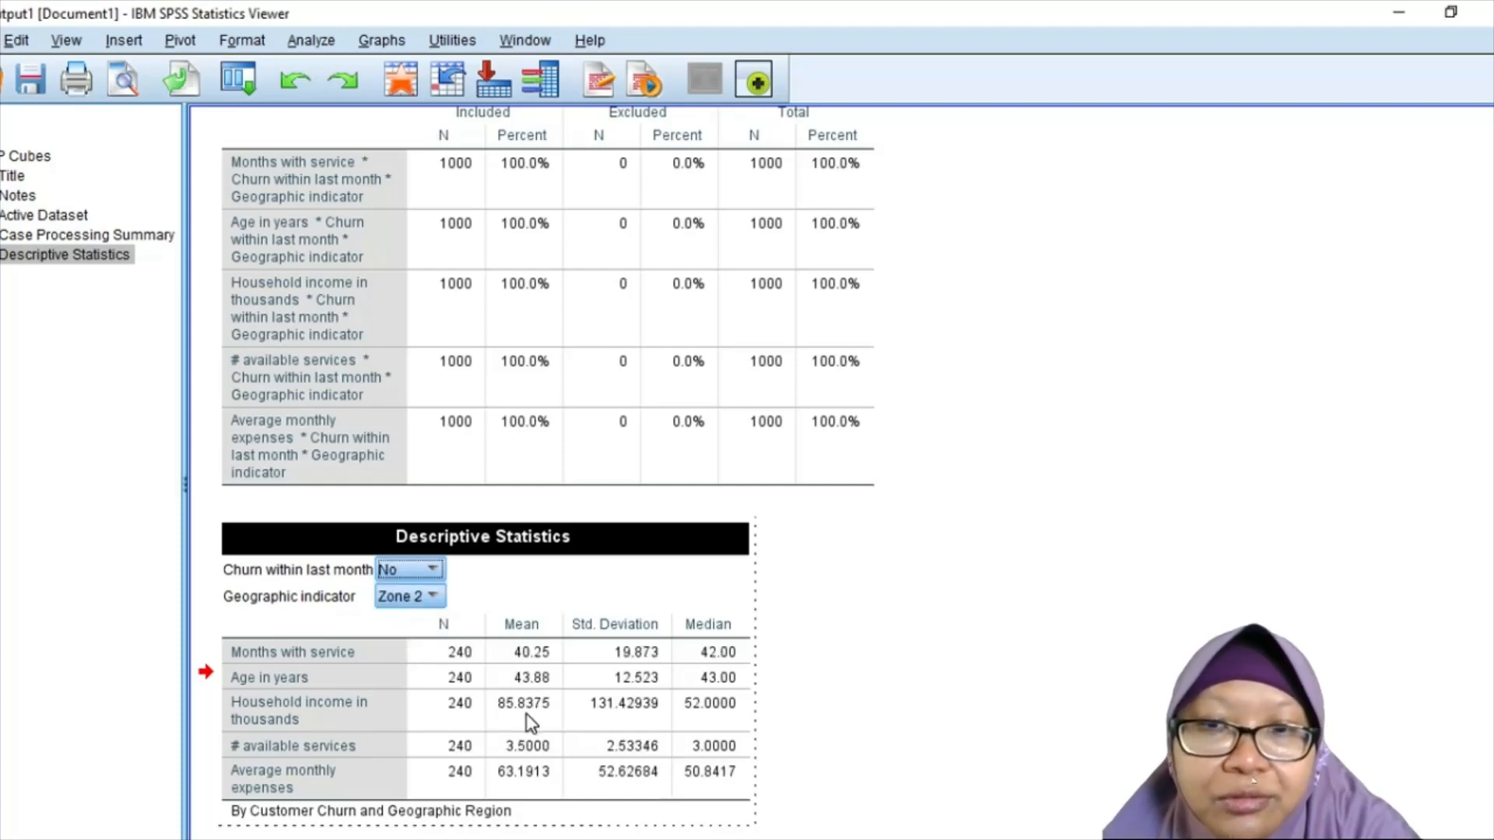
click(424, 577)
click(428, 614)
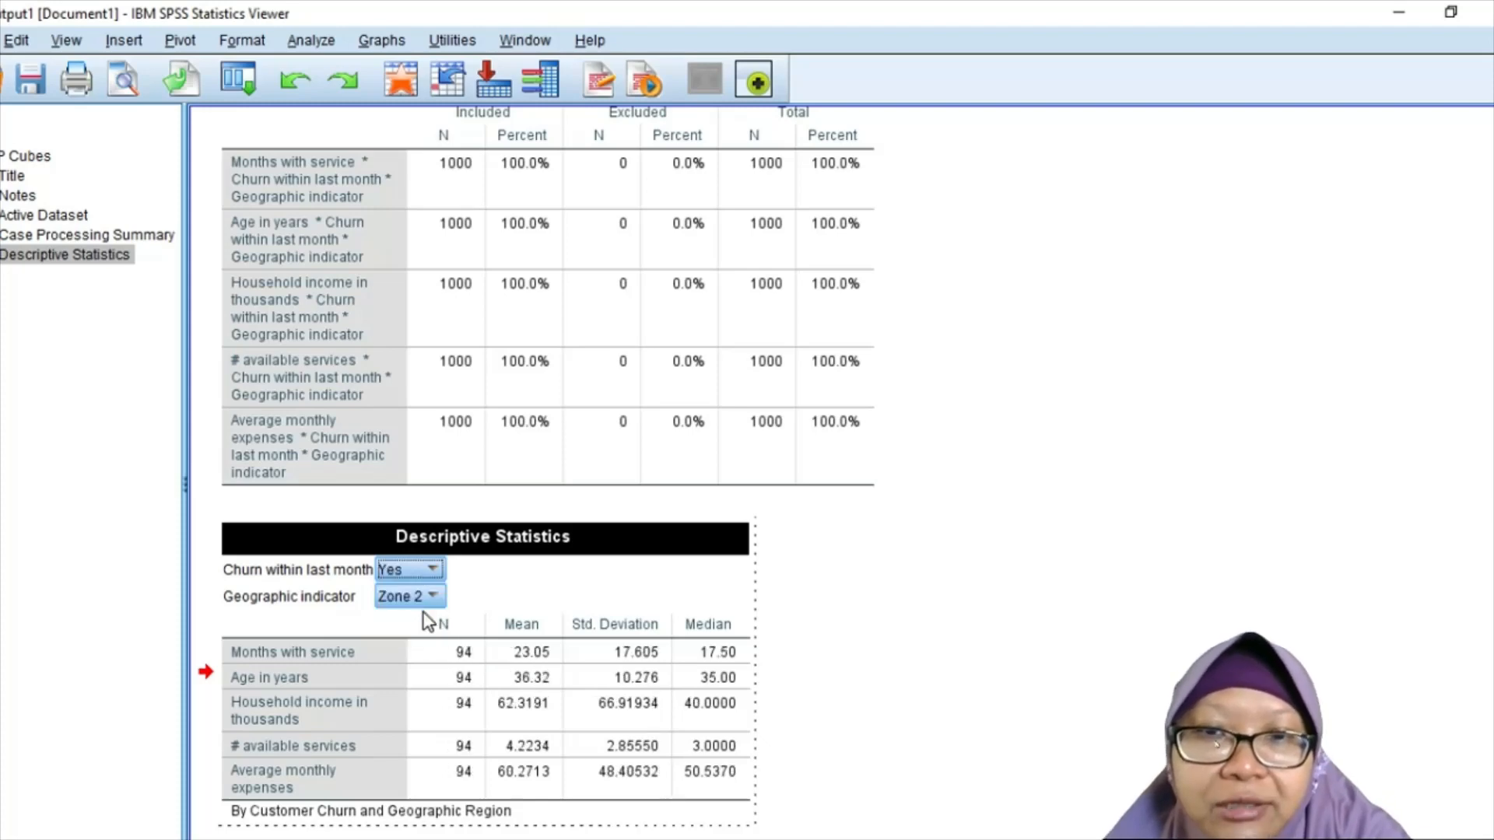
click(429, 569)
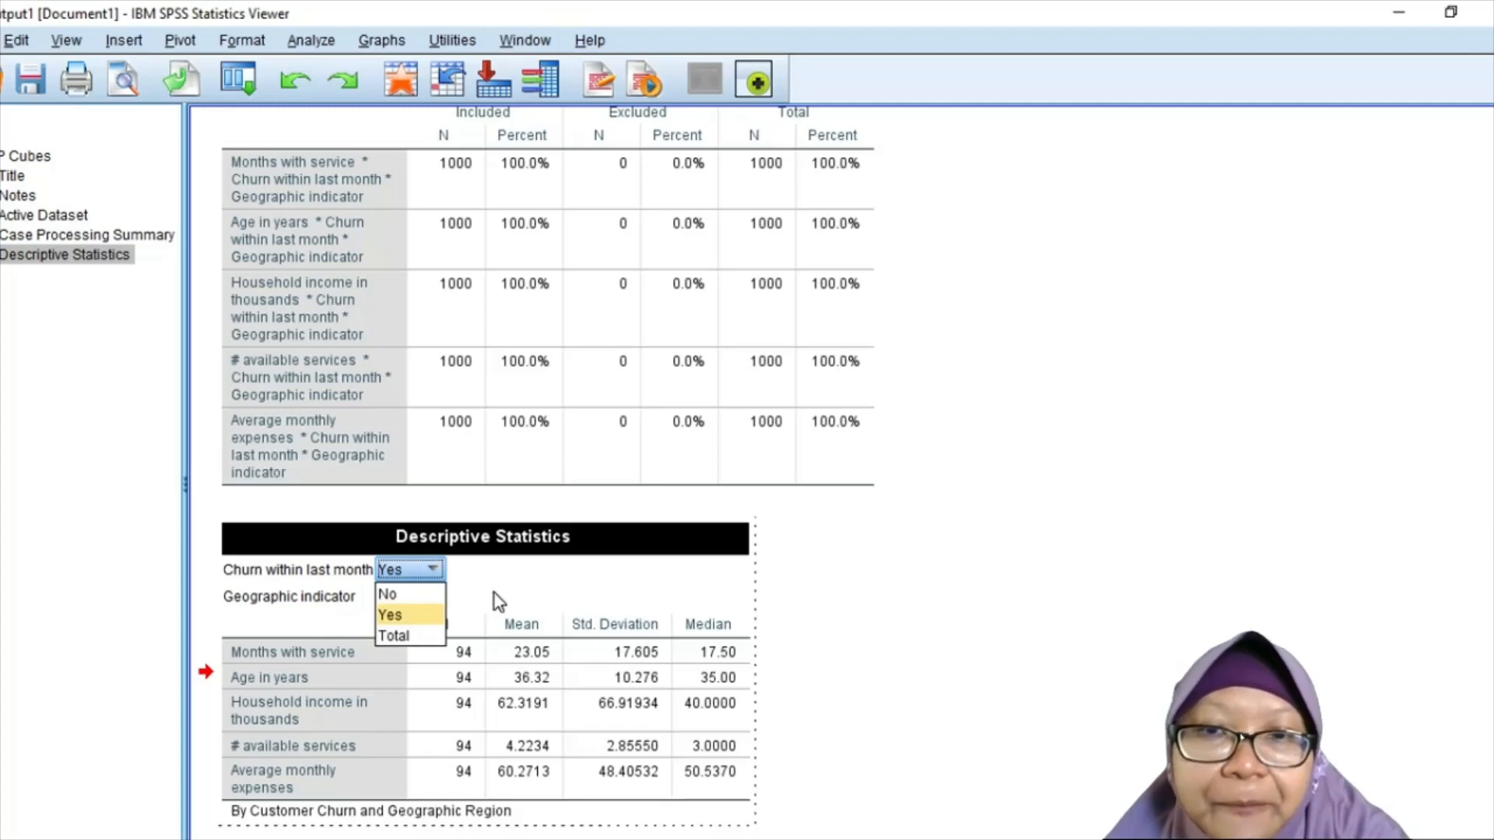
click(493, 594)
Set the Geographic indicator layer to Zone 3 and compare retained with churned customers by switching churn to No and back to Yes.
click(441, 599)
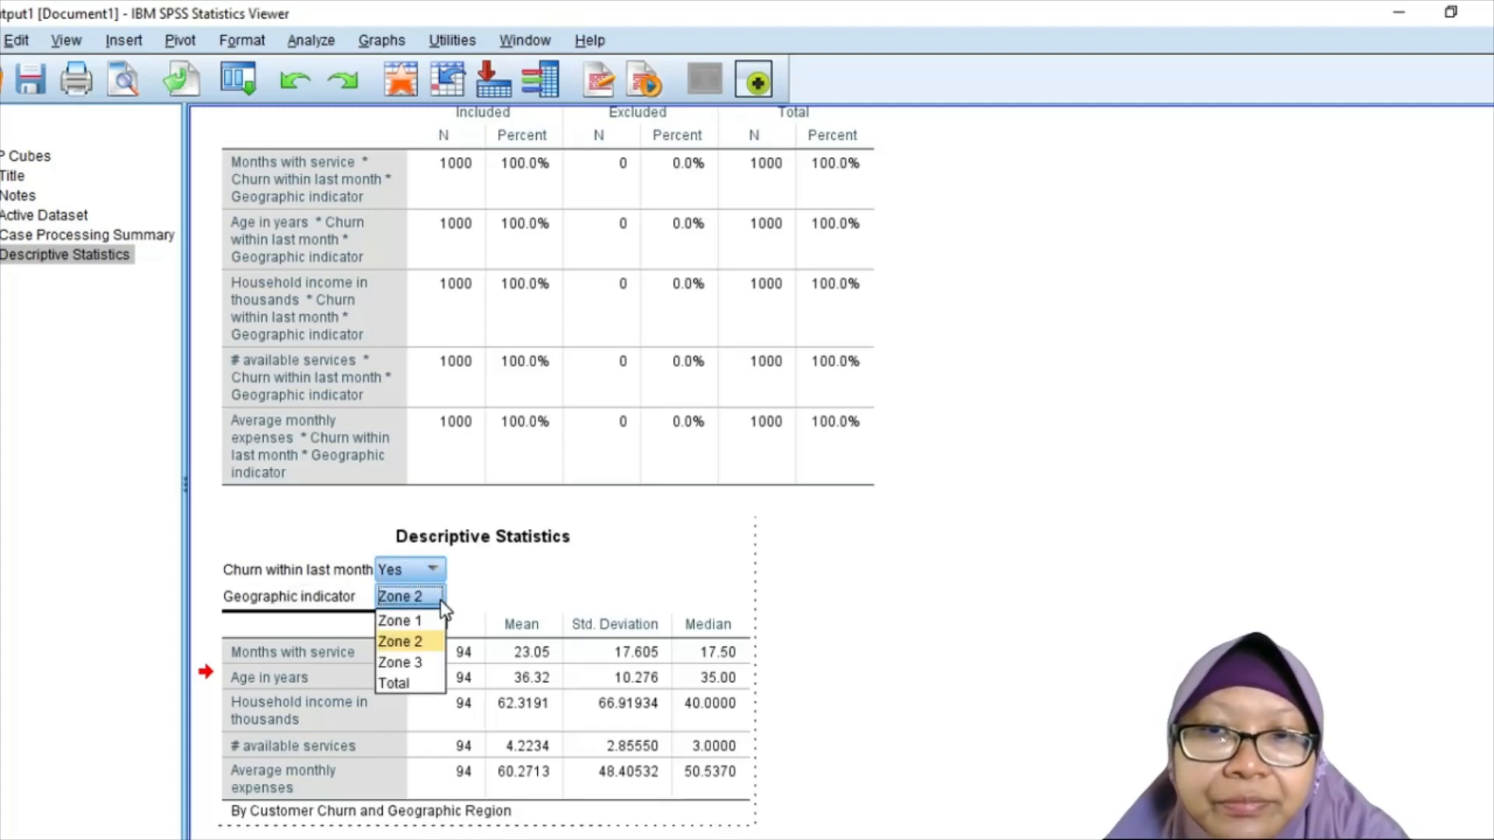
click(438, 668)
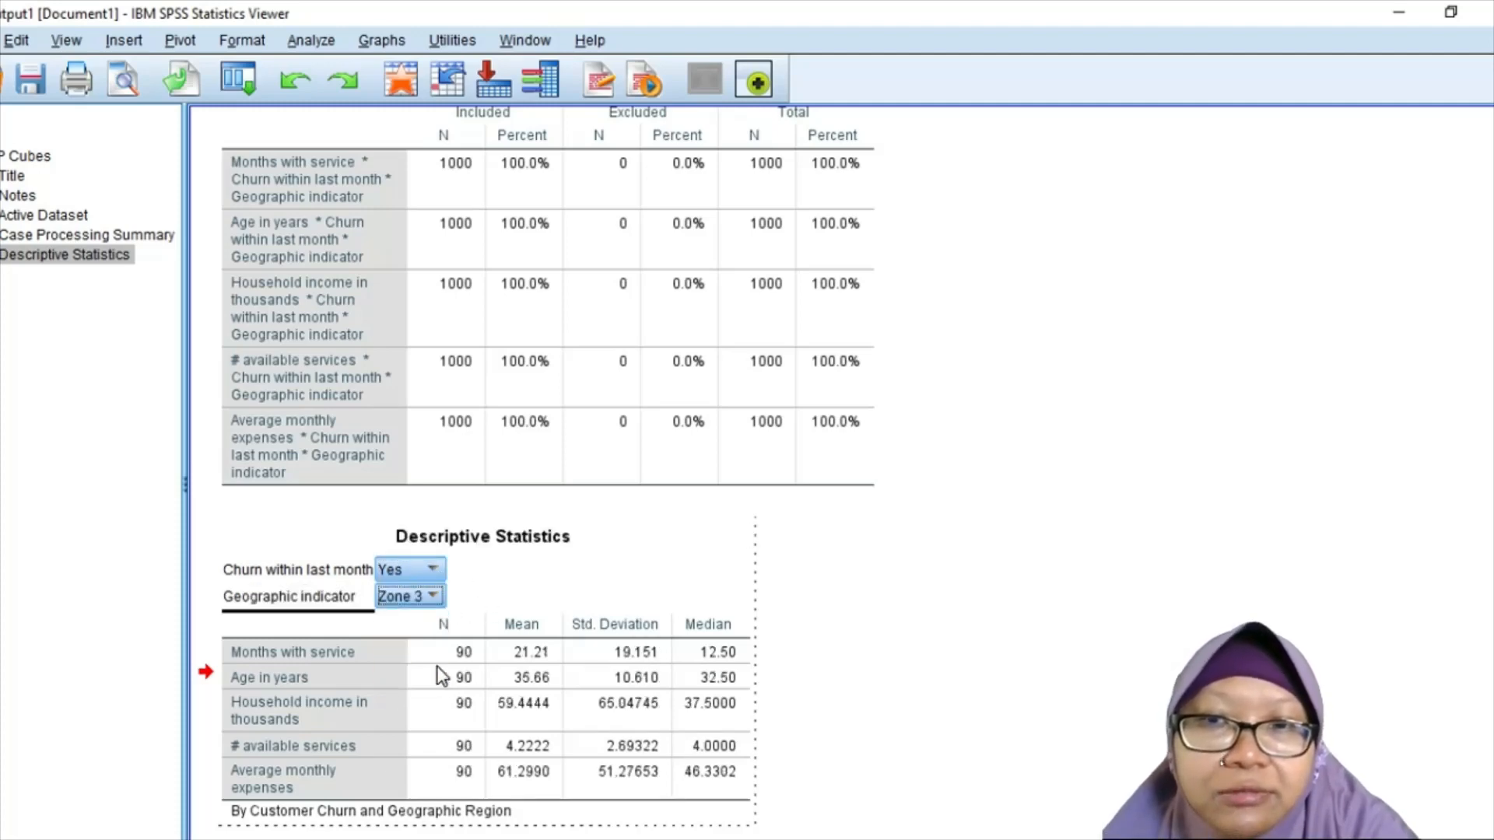
click(434, 574)
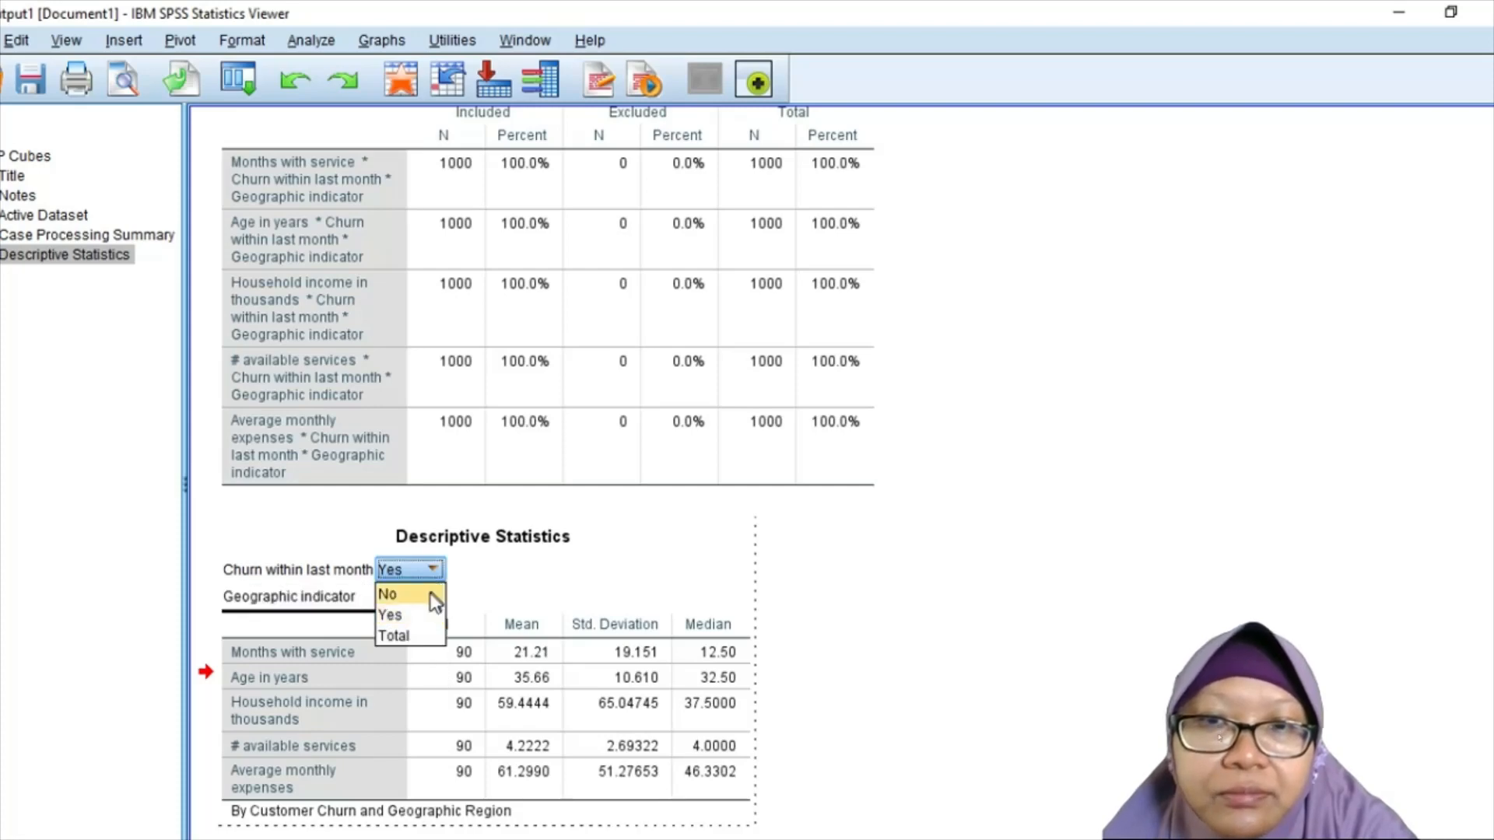
click(433, 594)
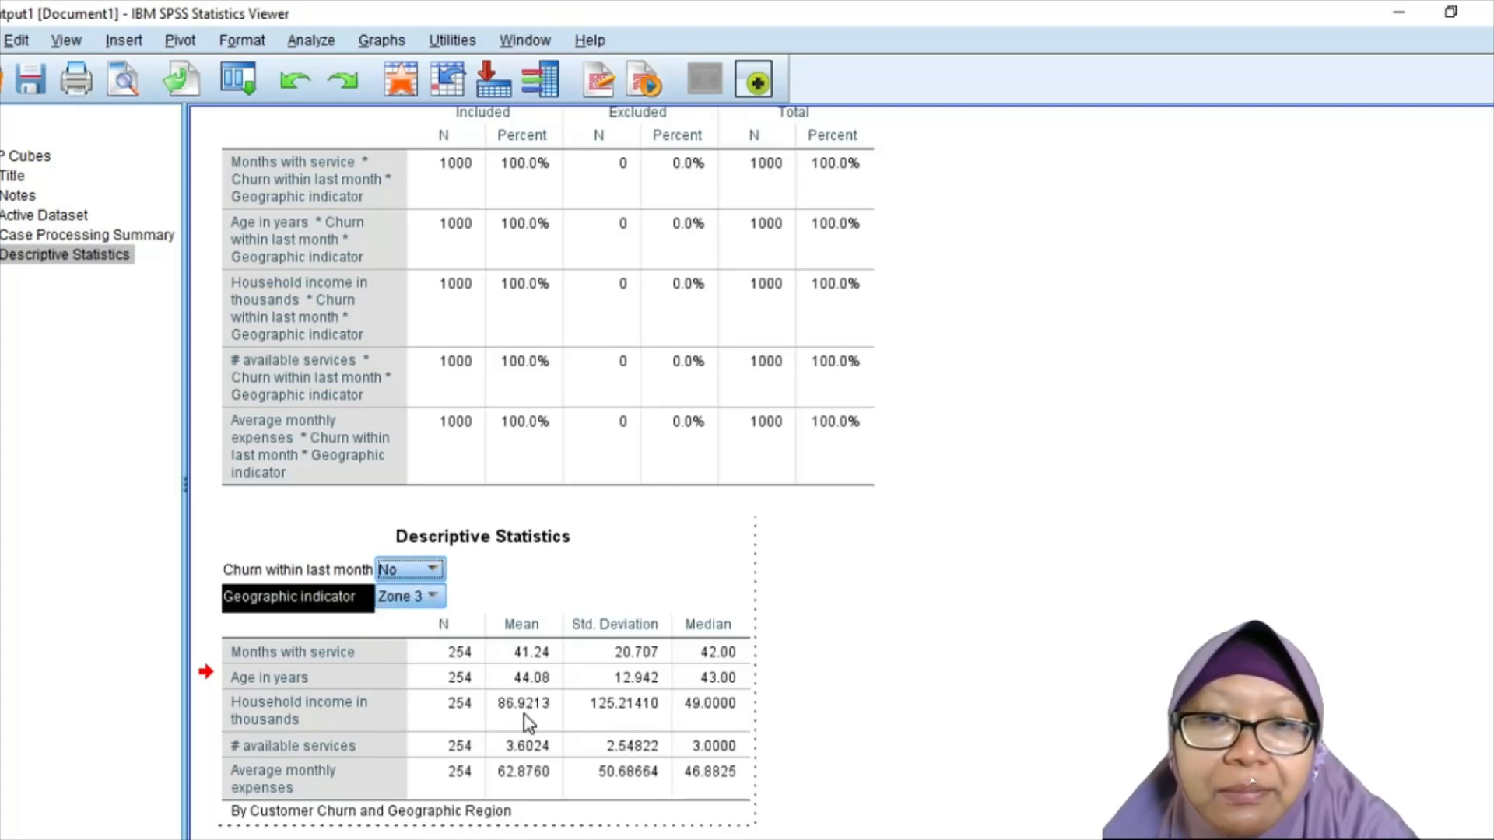
click(431, 571)
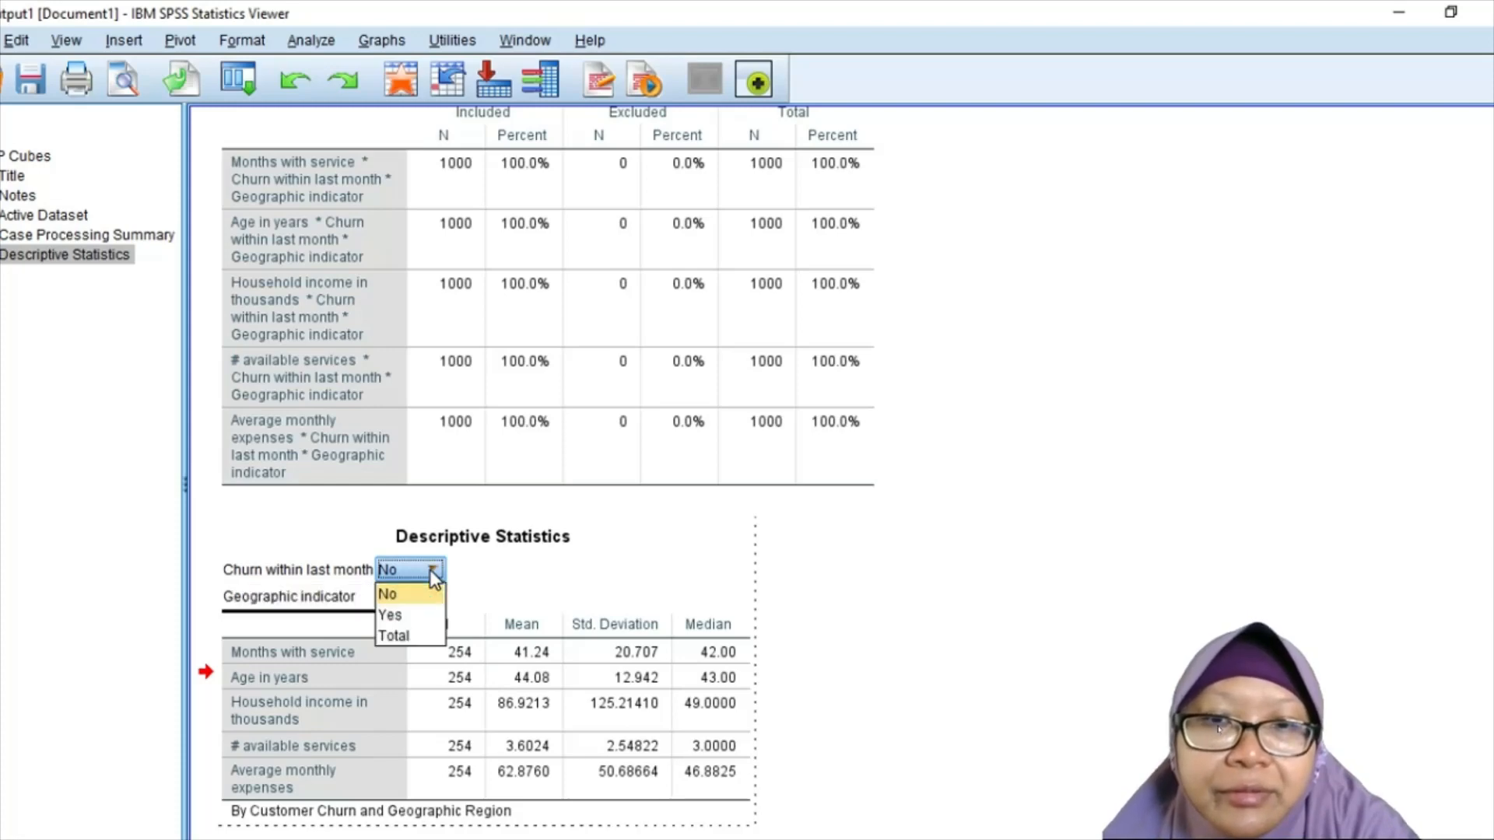
click(422, 624)
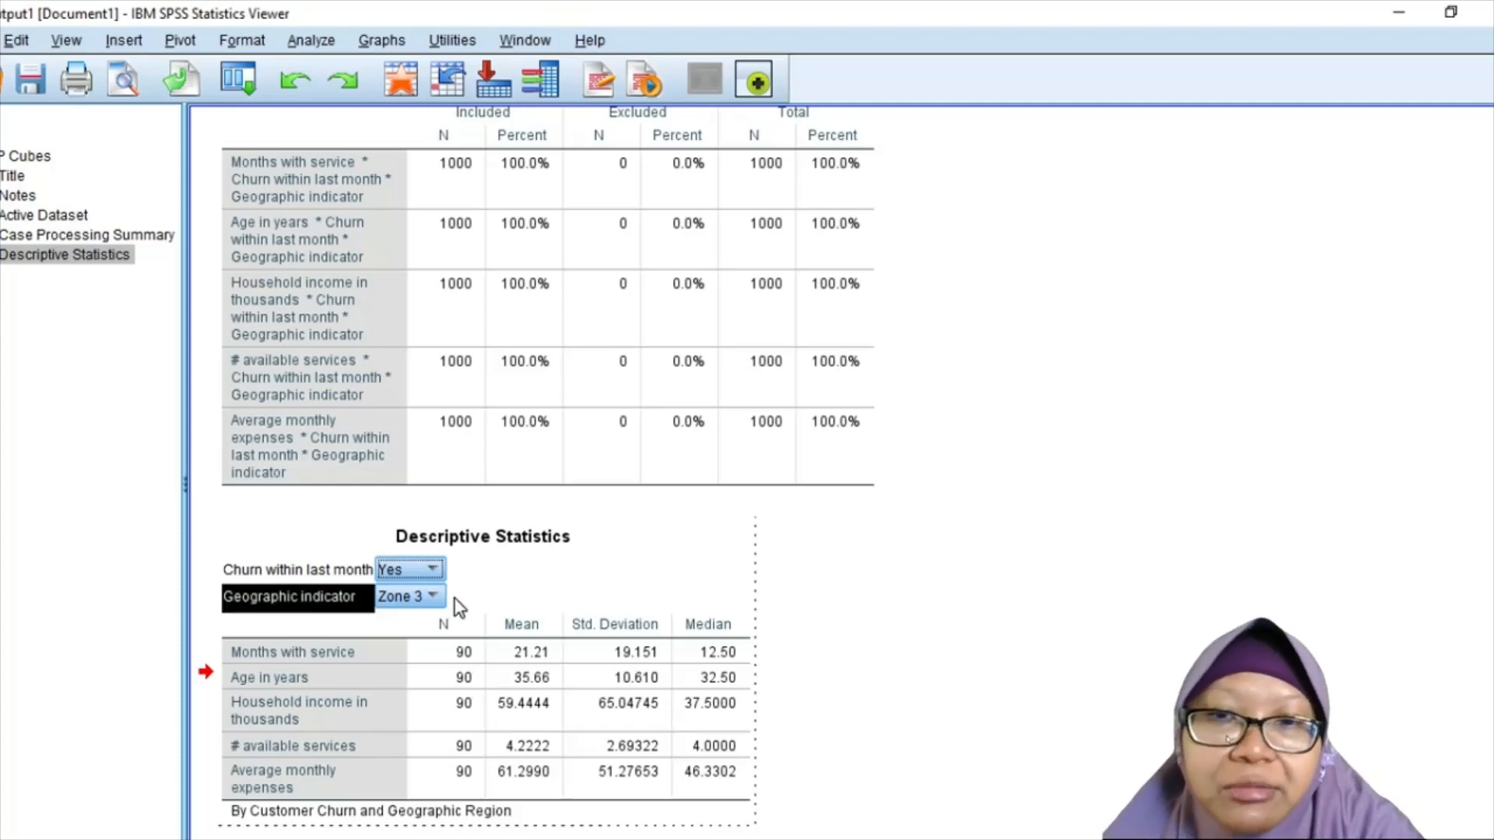
Reset both the Churn within last month and Geographic indicator layers to Total, and leave table editing.
click(431, 570)
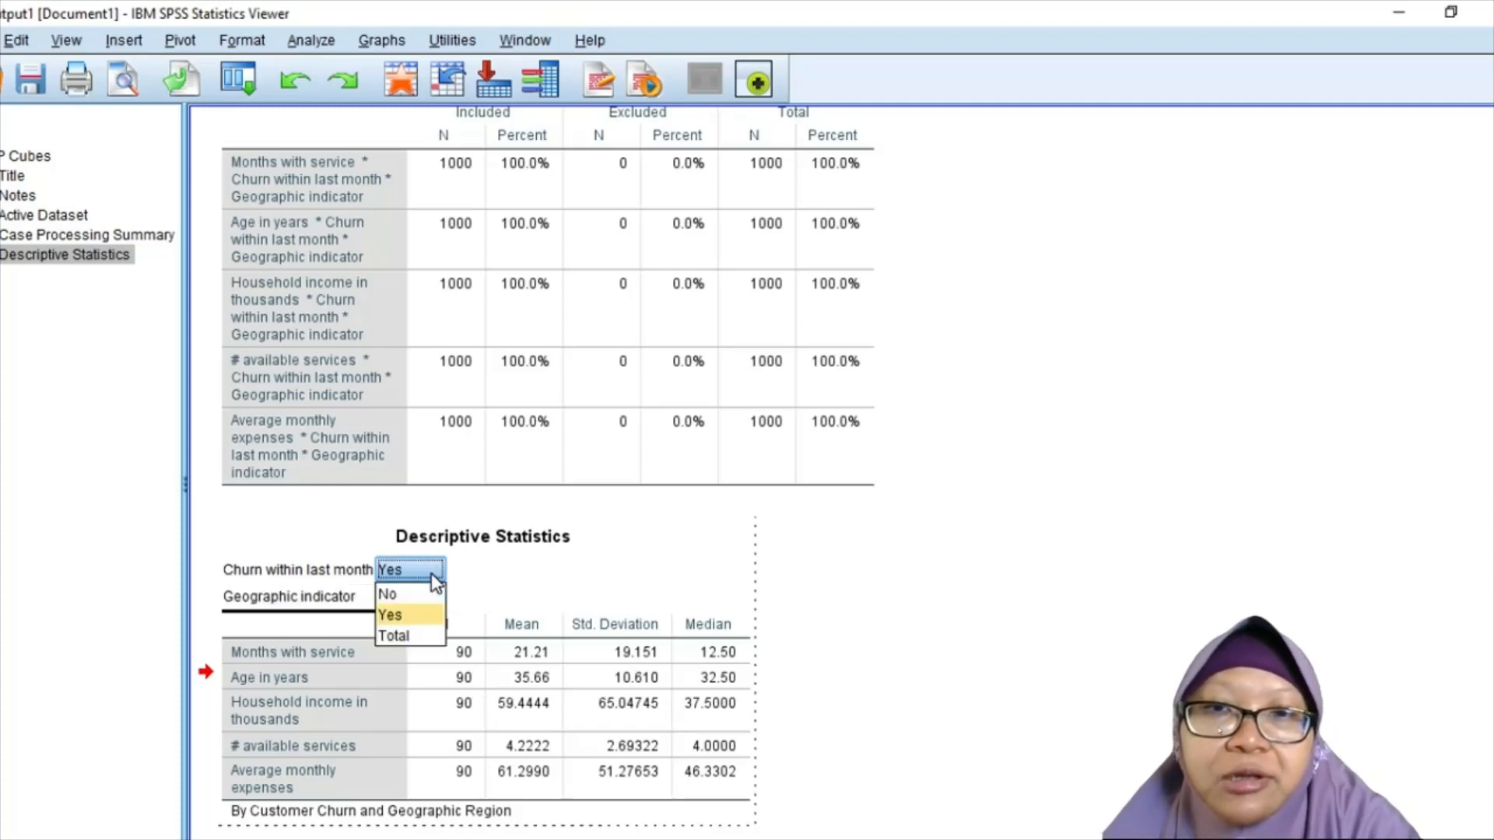
click(418, 637)
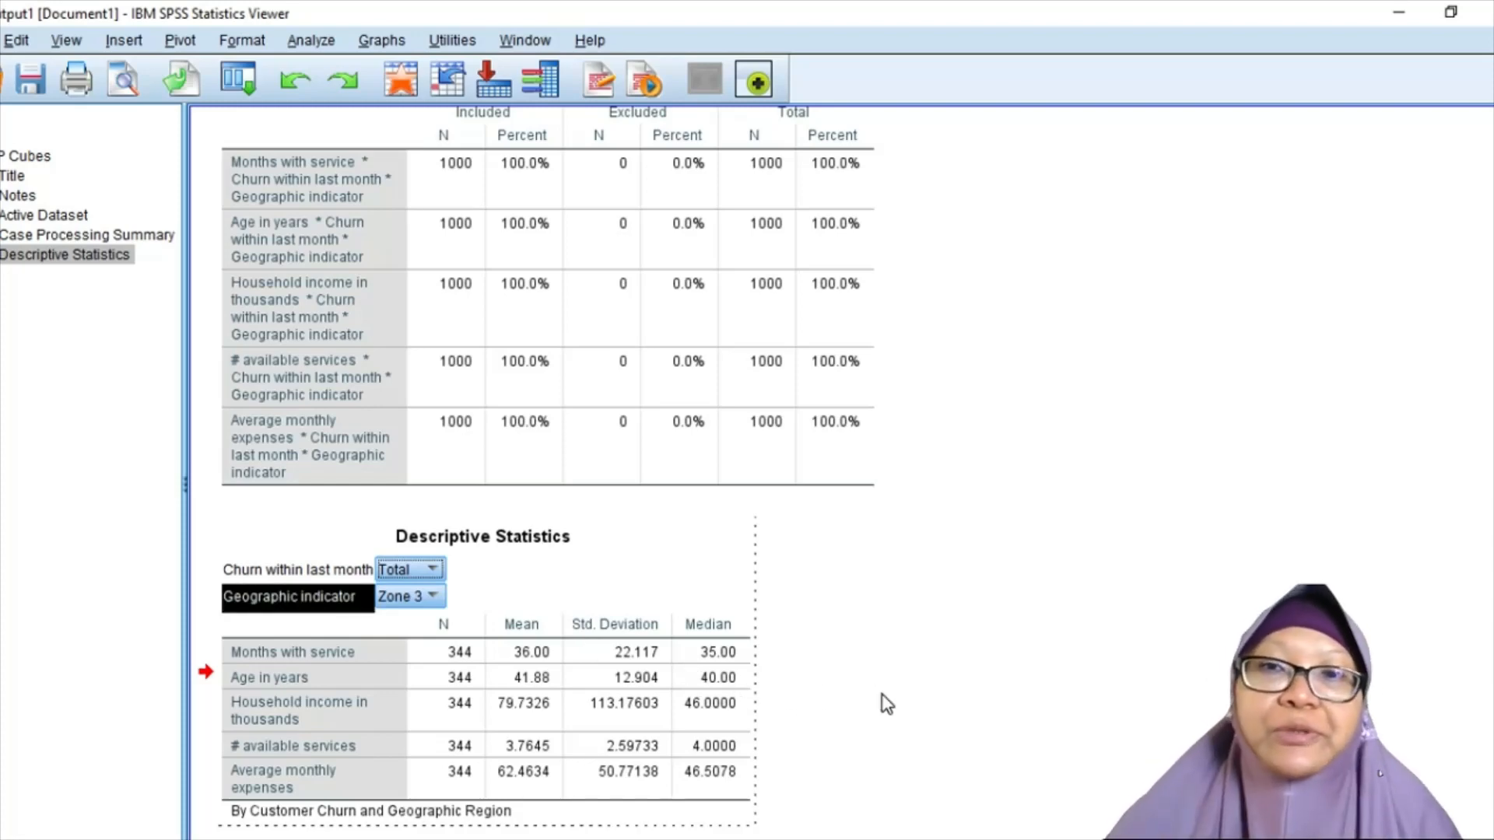
click(432, 596)
click(443, 605)
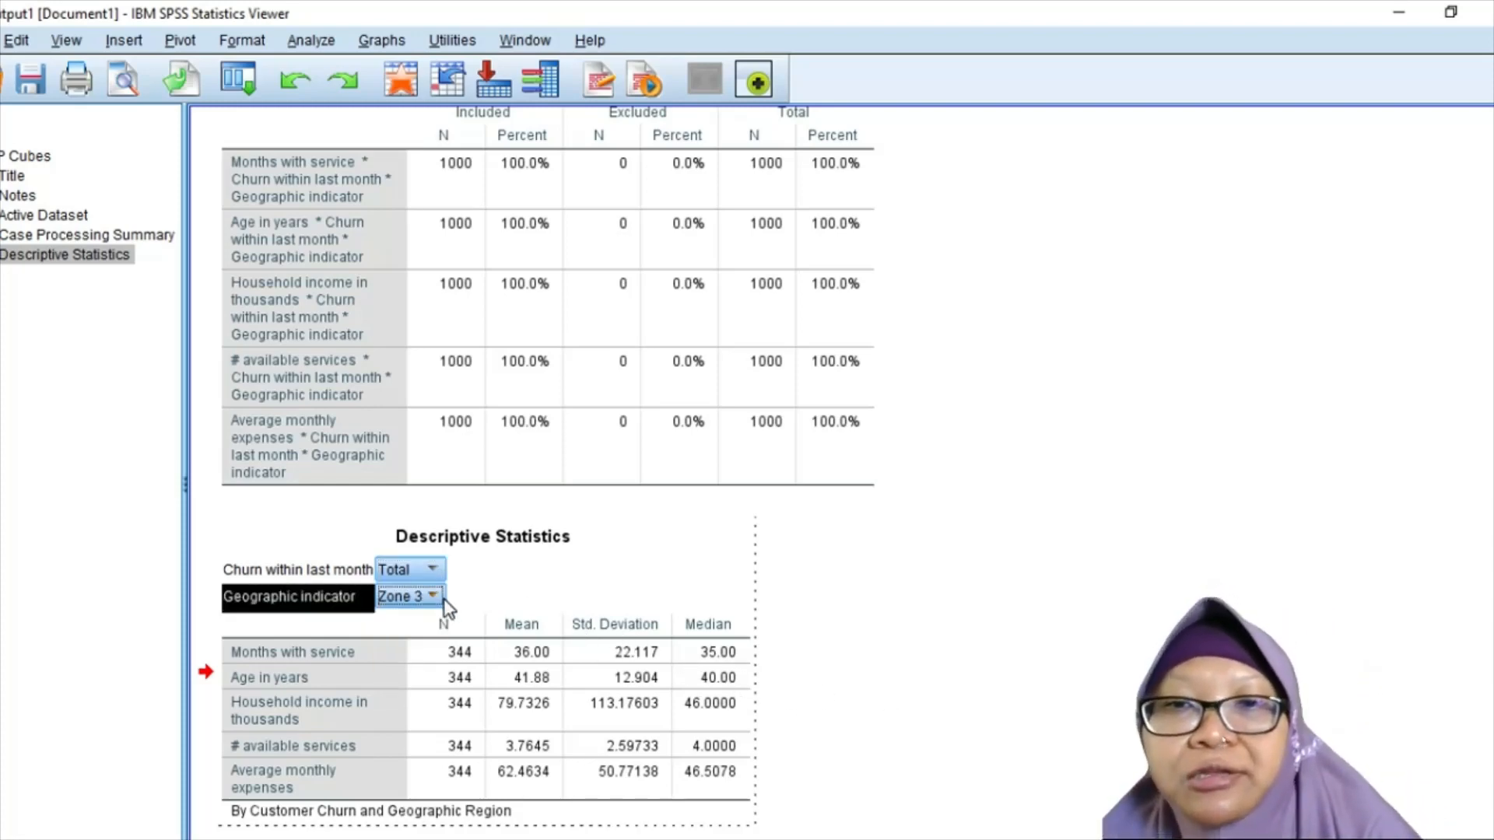
click(432, 596)
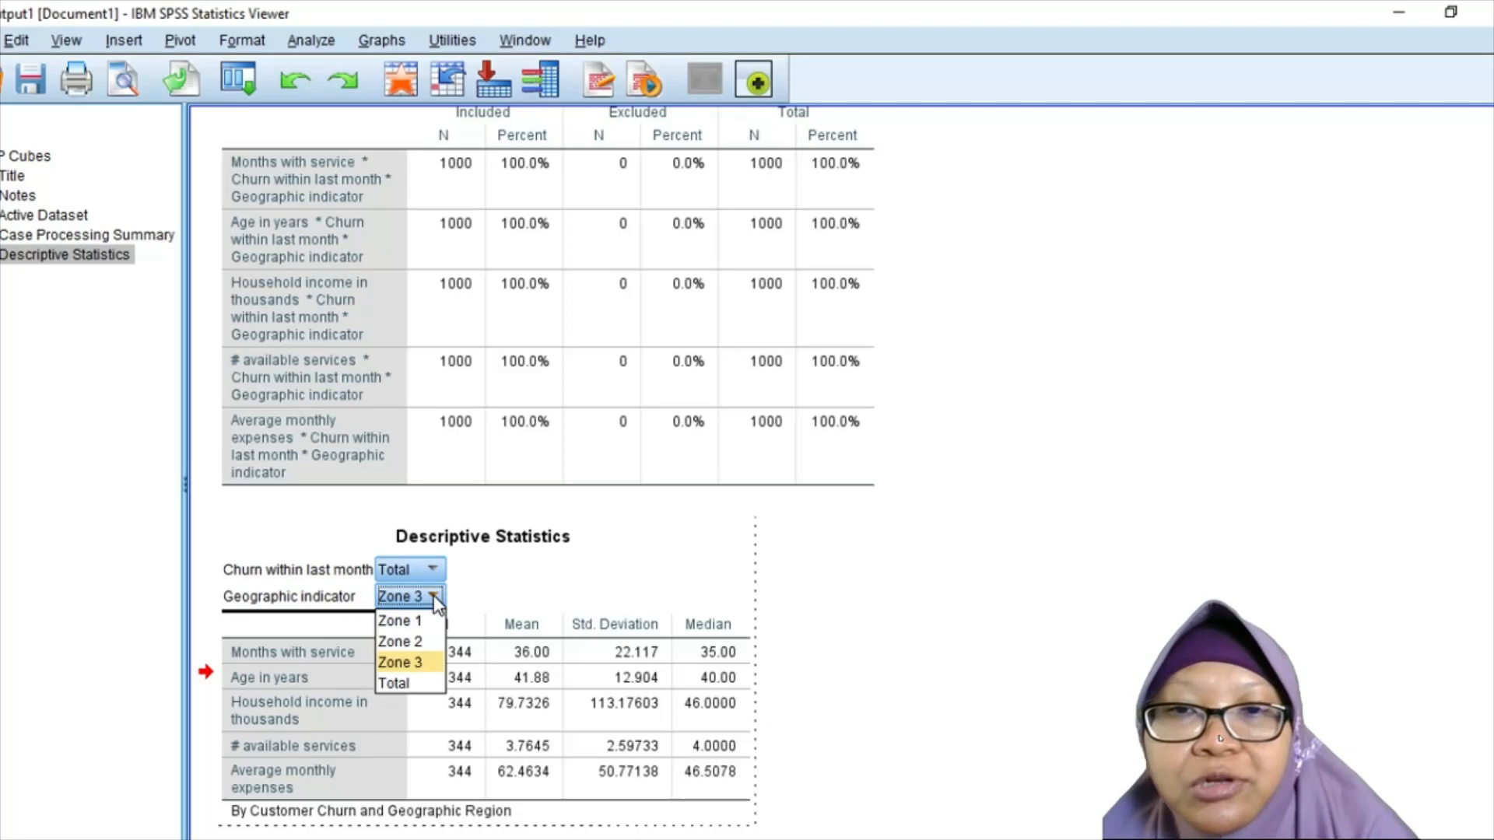
click(413, 685)
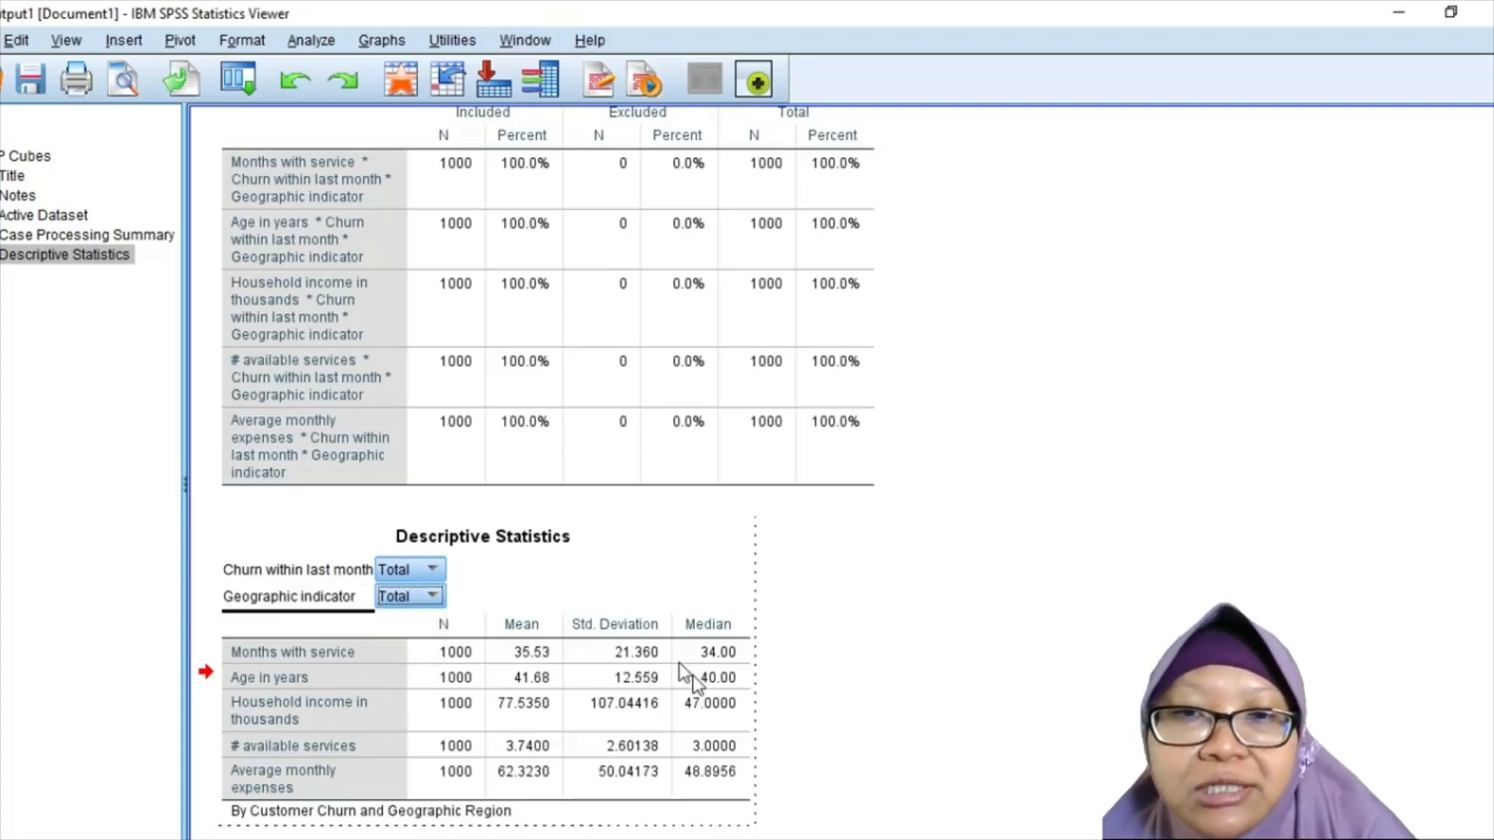
click(828, 666)
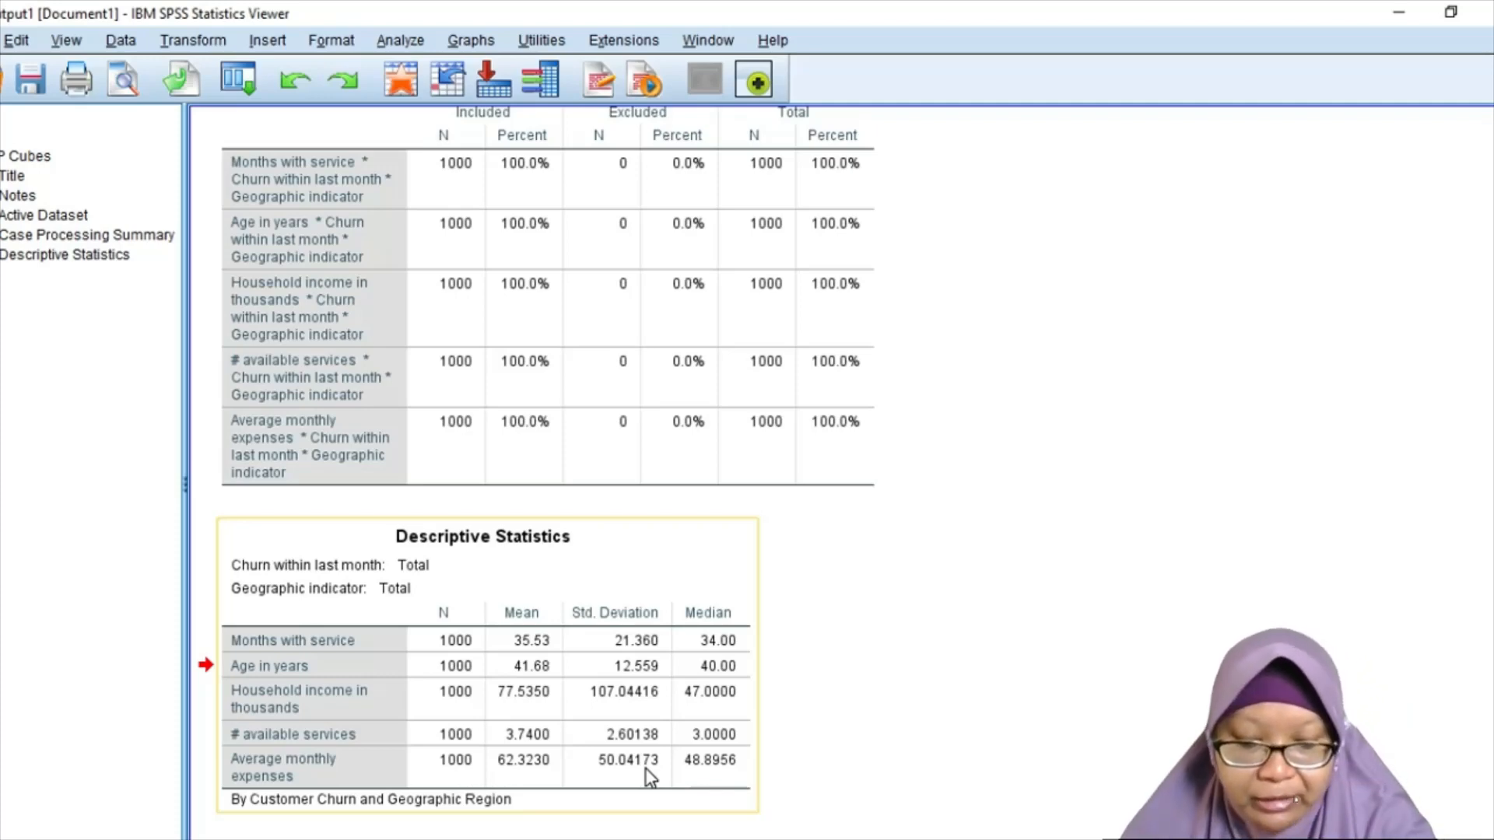
Open the Descriptive Statistics table for editing, show its pivoting trays, and move Churn within last month from the layers to the rows after Variables.
double_click(597, 723)
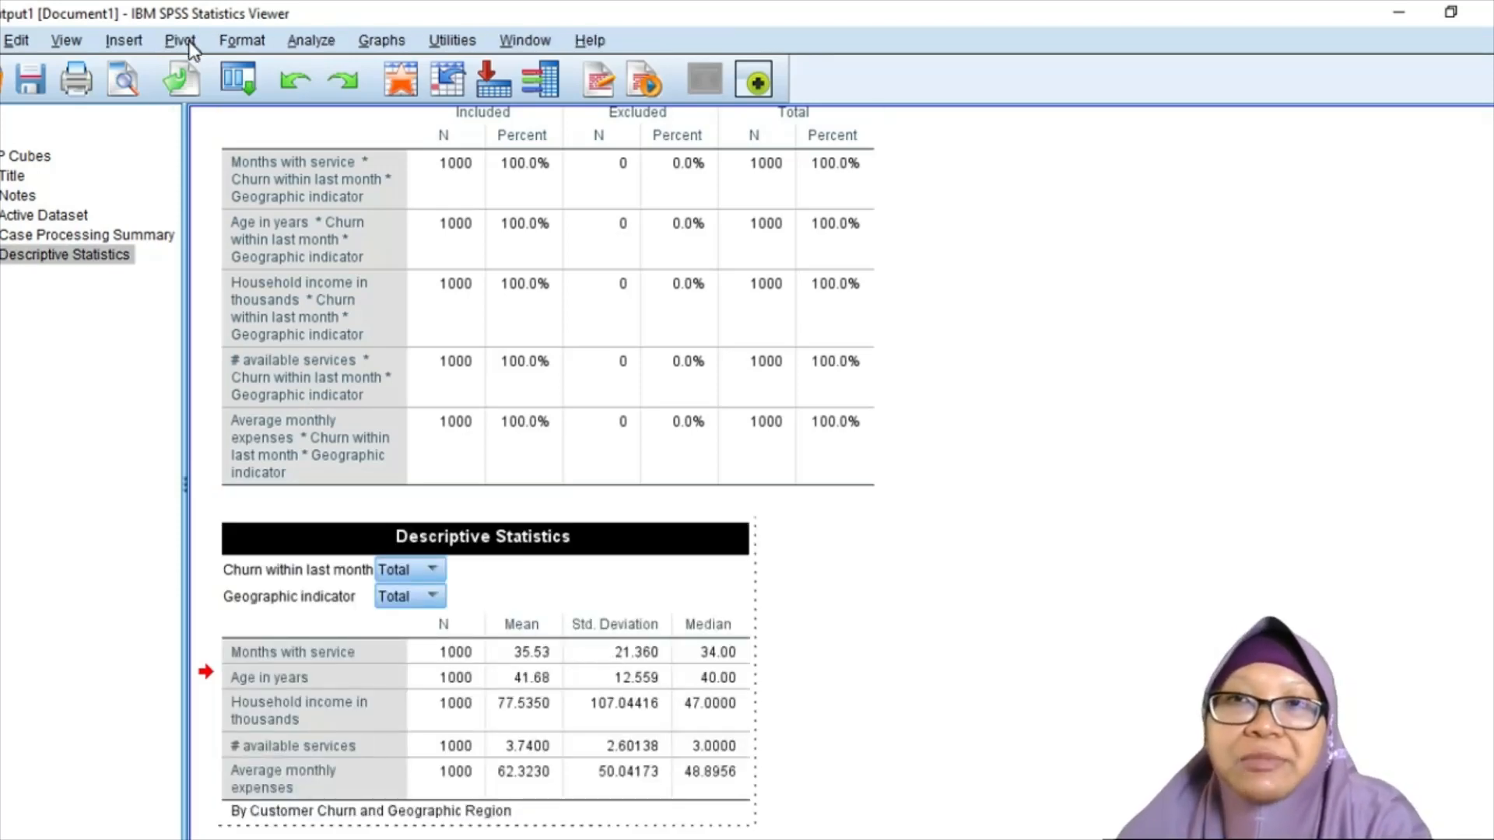
click(879, 634)
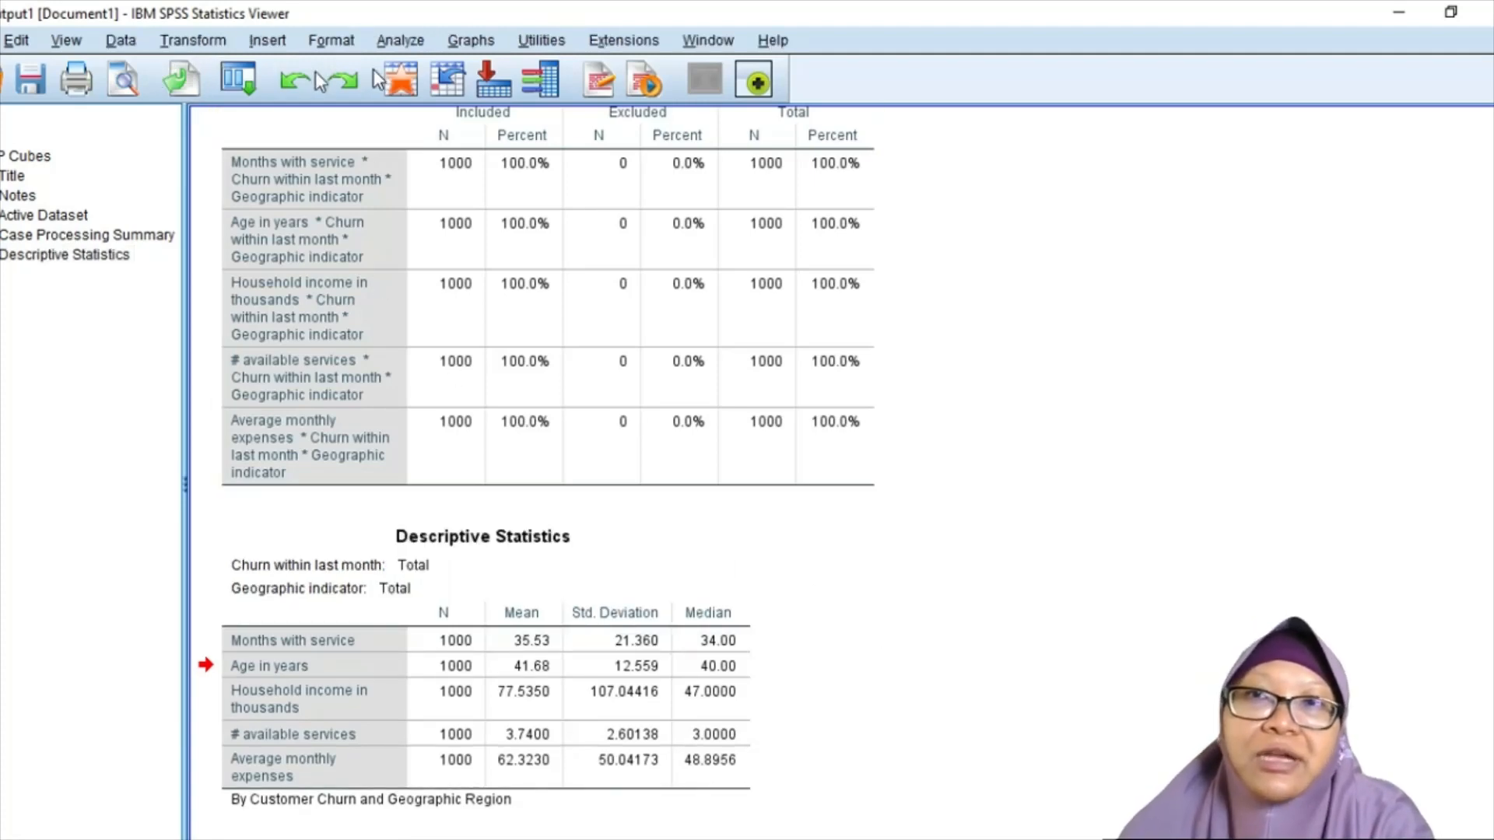
click(486, 695)
double_click(486, 695)
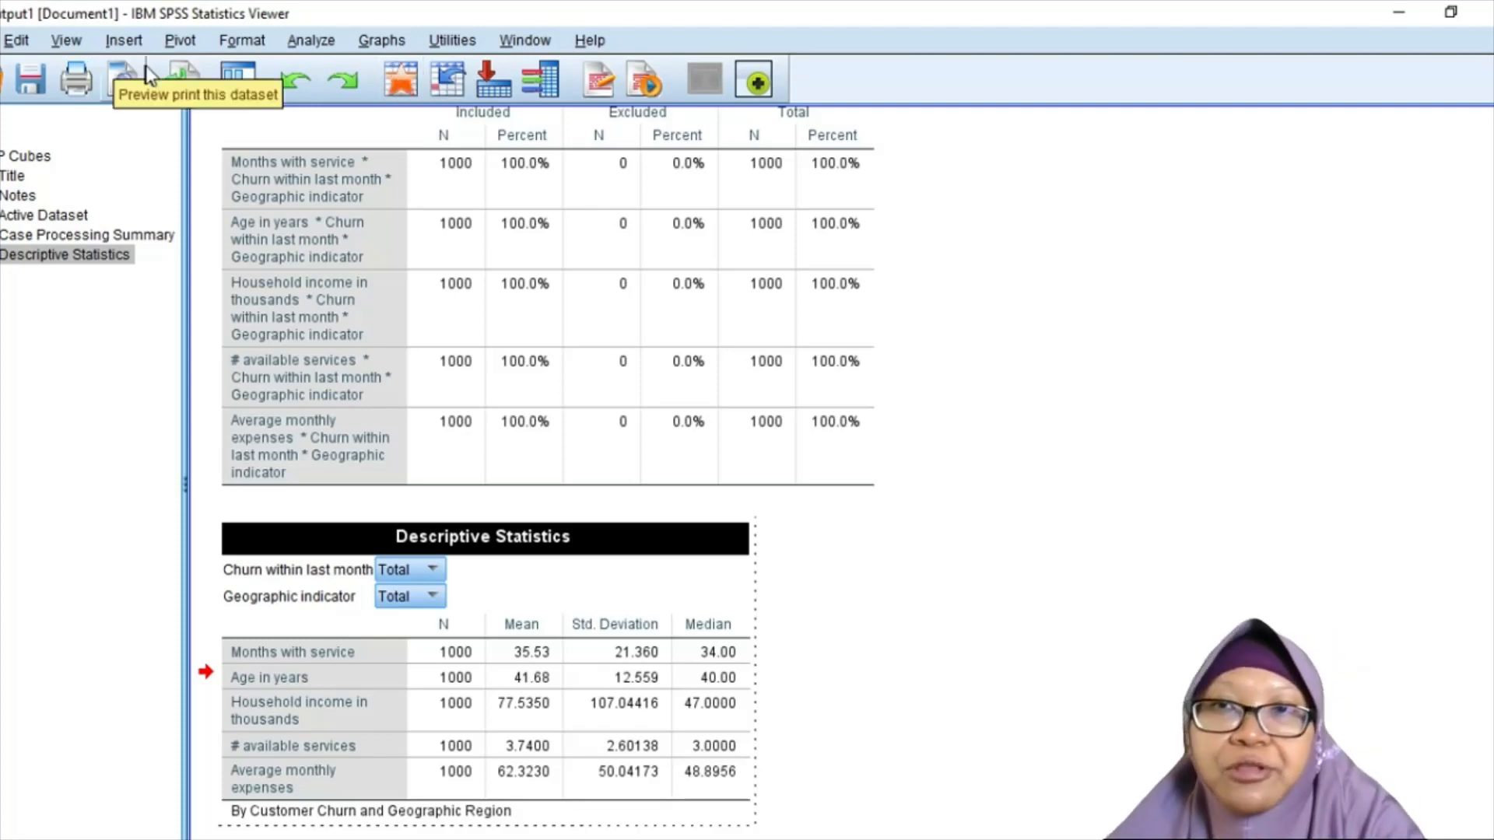
click(188, 43)
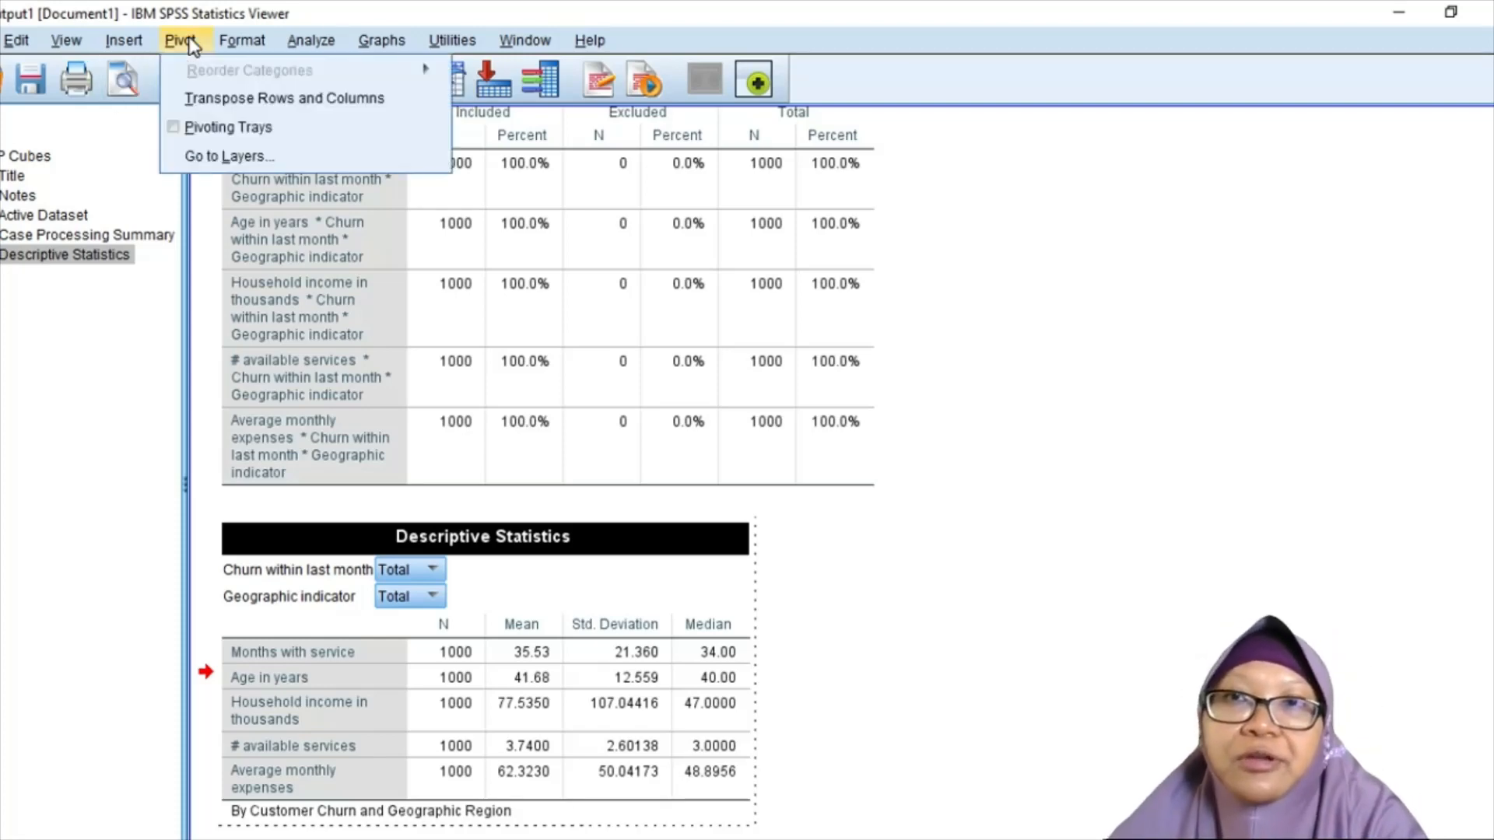
click(200, 128)
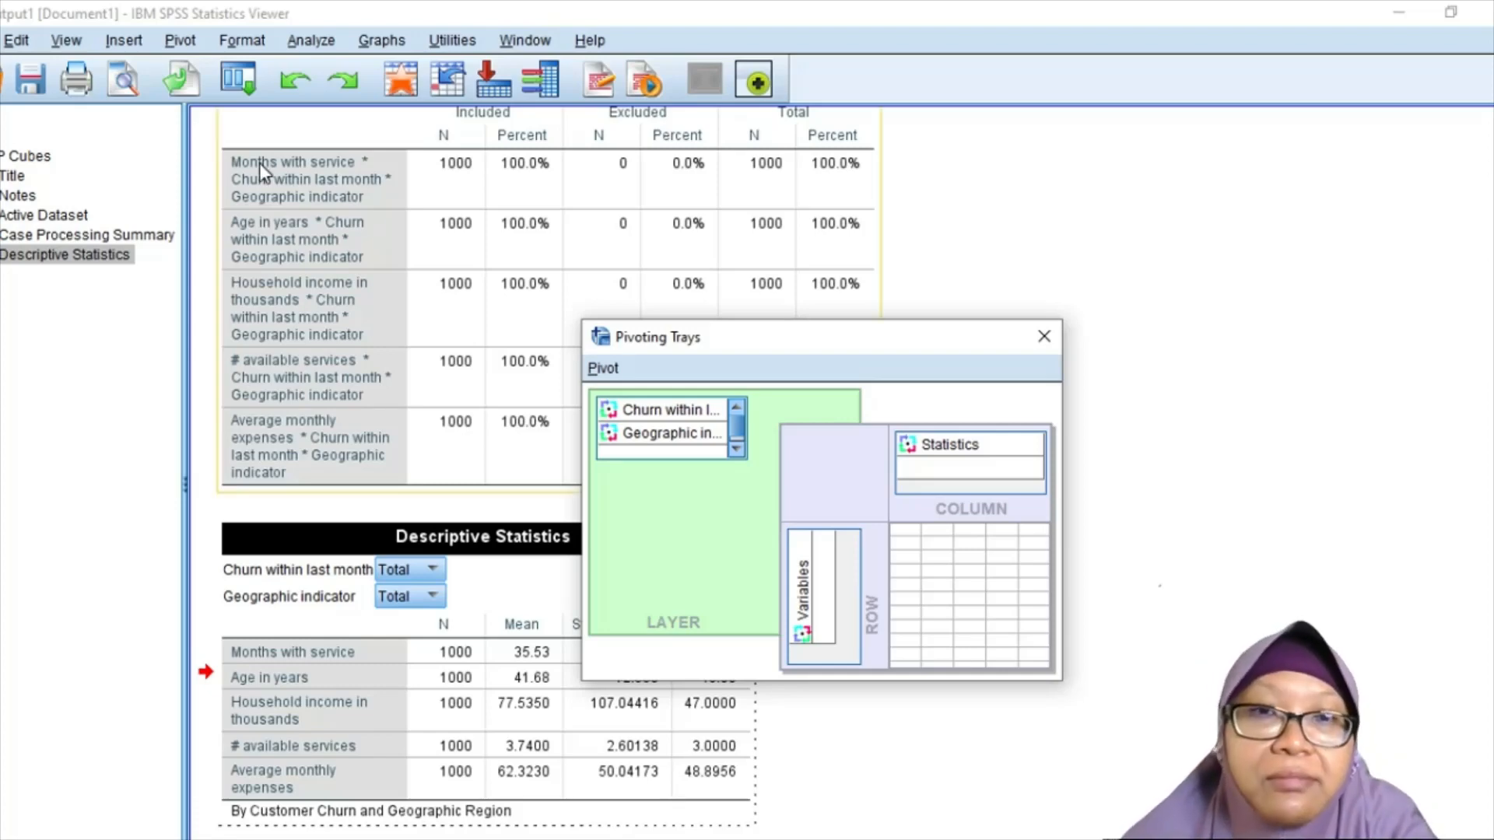
click(683, 418)
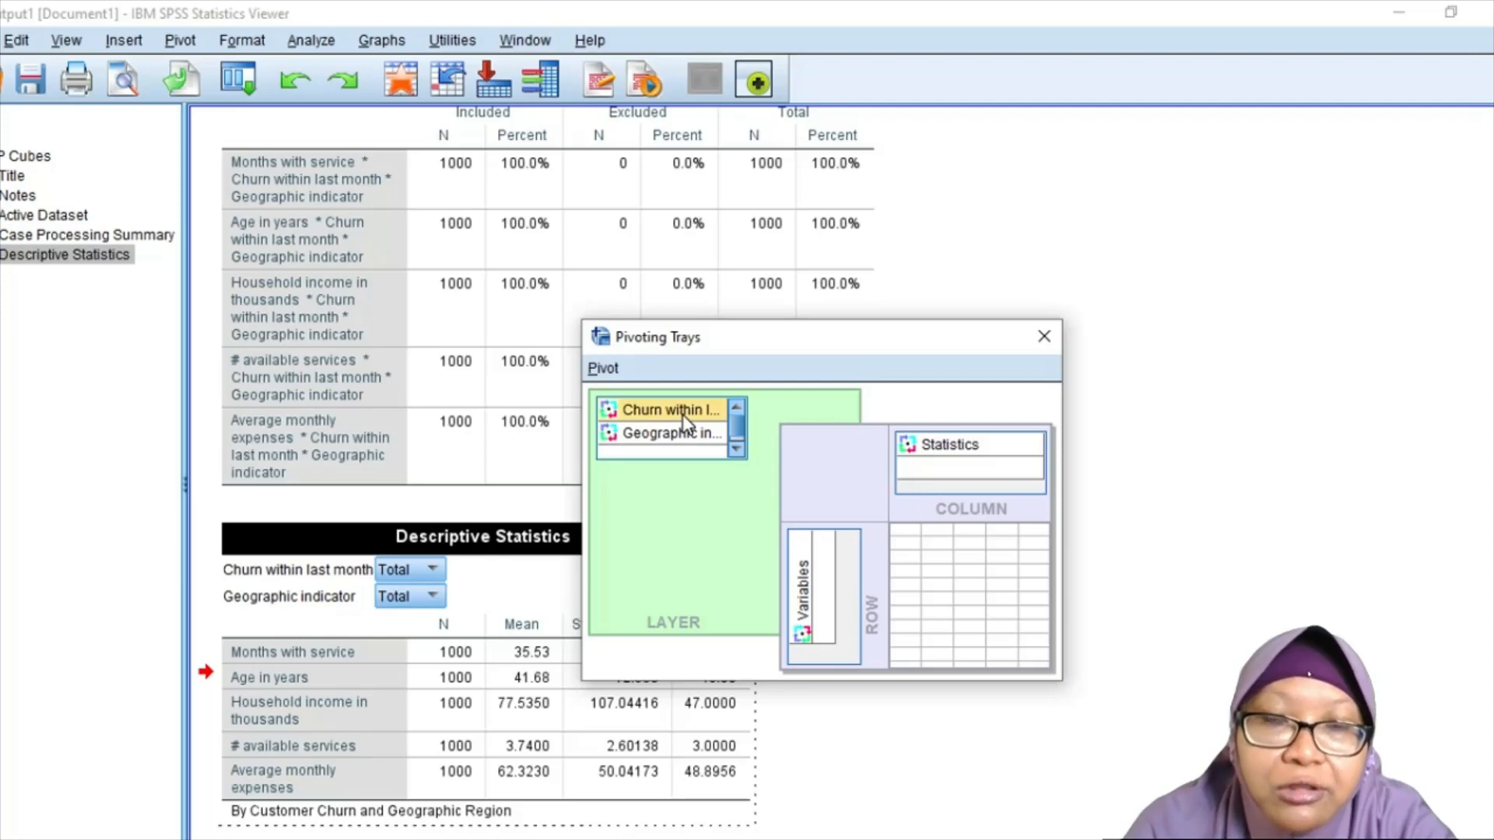
drag(684, 420, 828, 566)
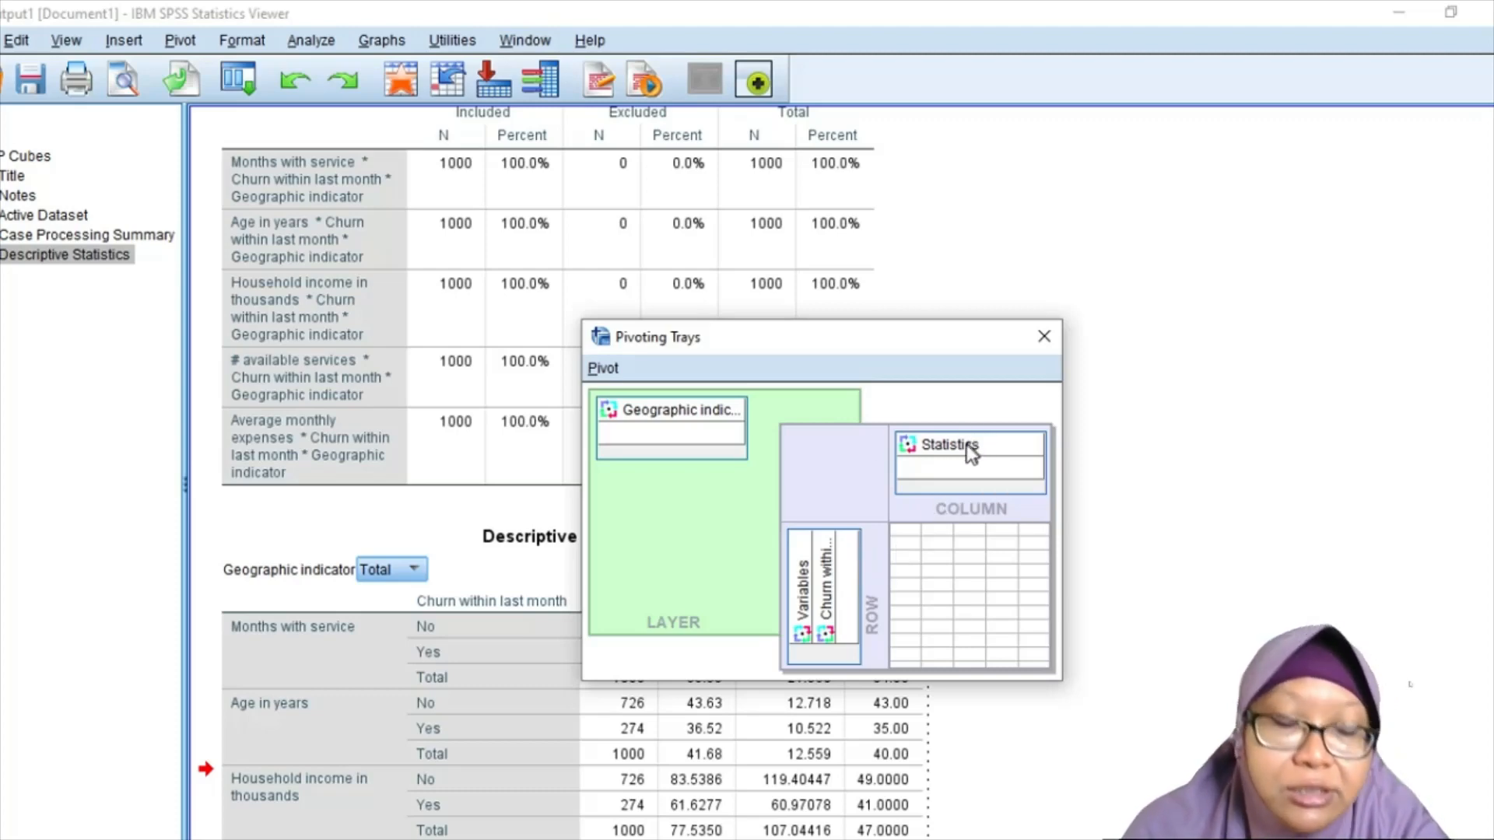
Pivot Statistics from the columns into the layers and Geographic indicator from the layers into the columns, and close the pivoting trays.
drag(969, 454, 711, 443)
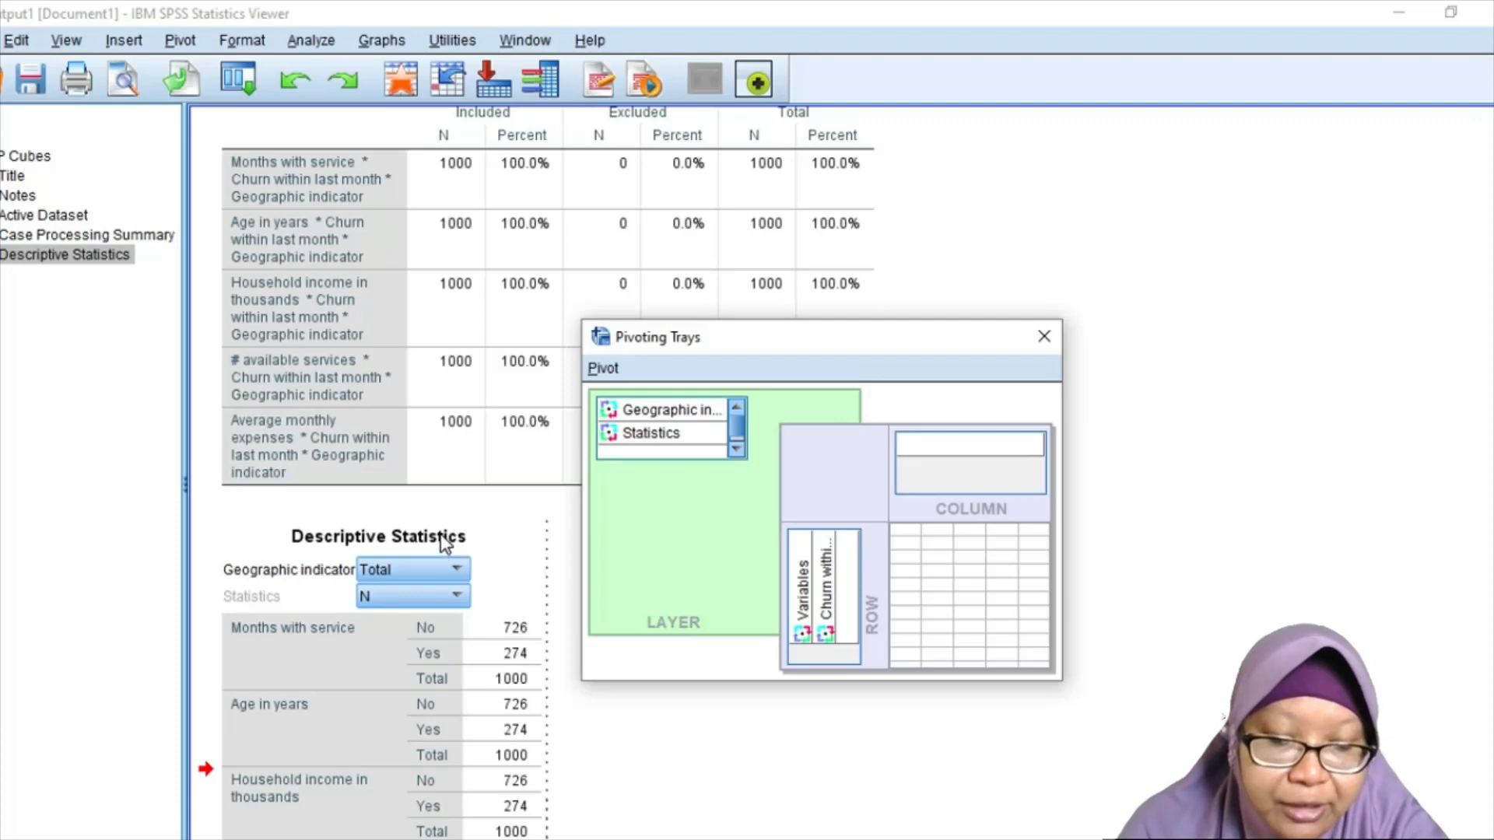
click(668, 412)
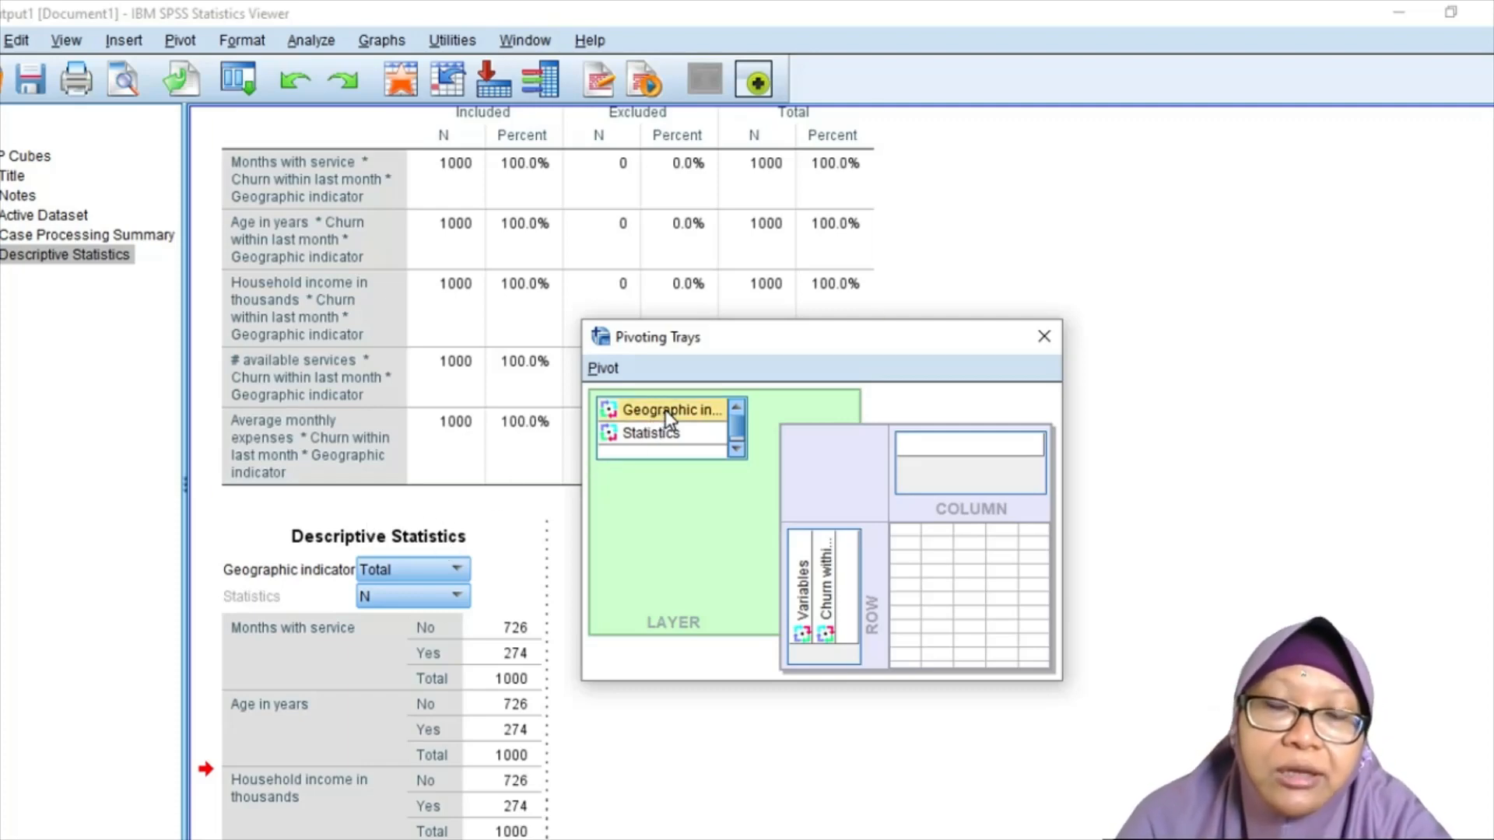
drag(668, 416, 925, 455)
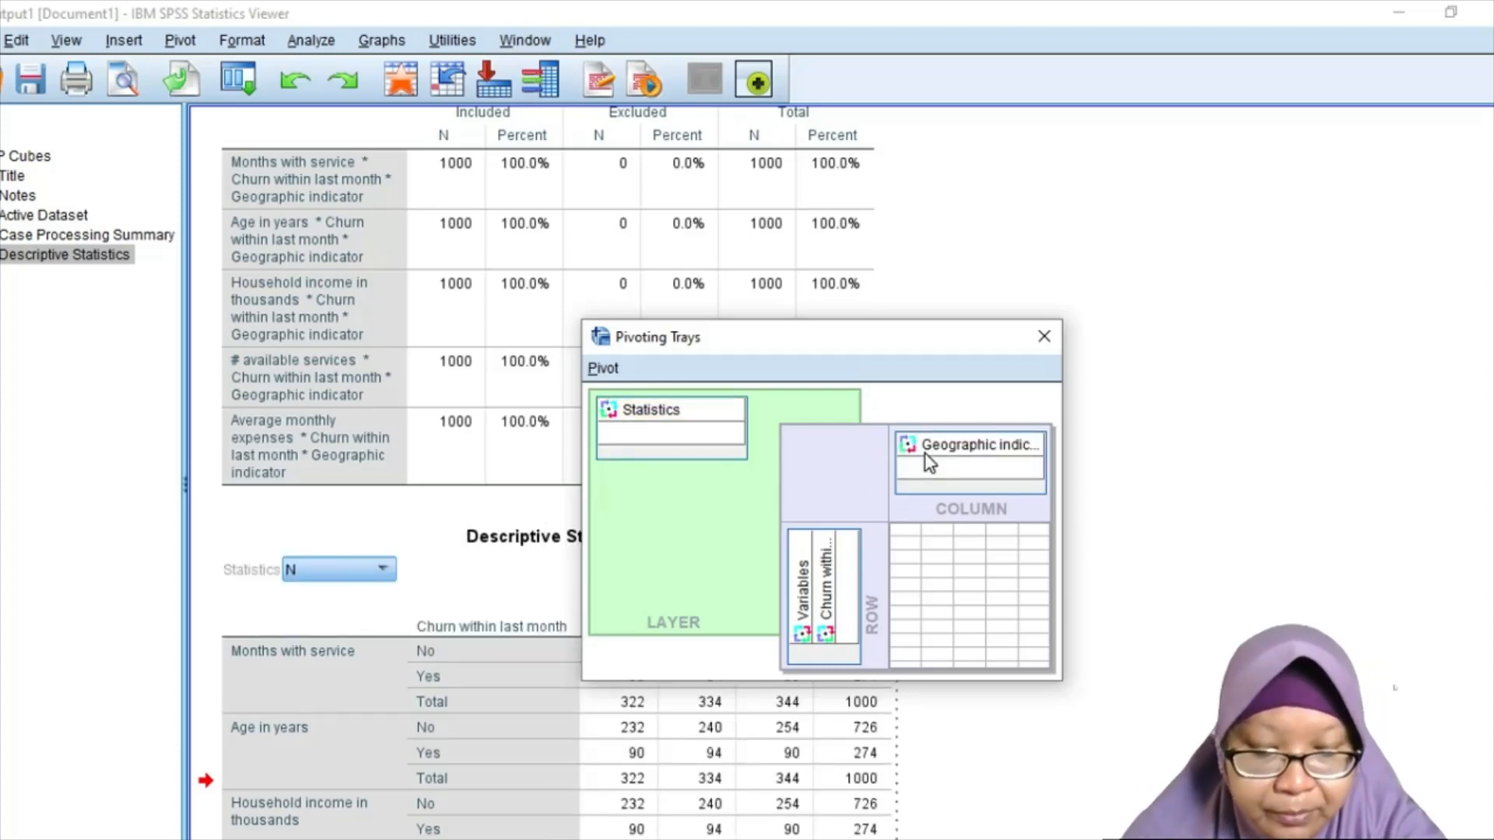
click(1049, 335)
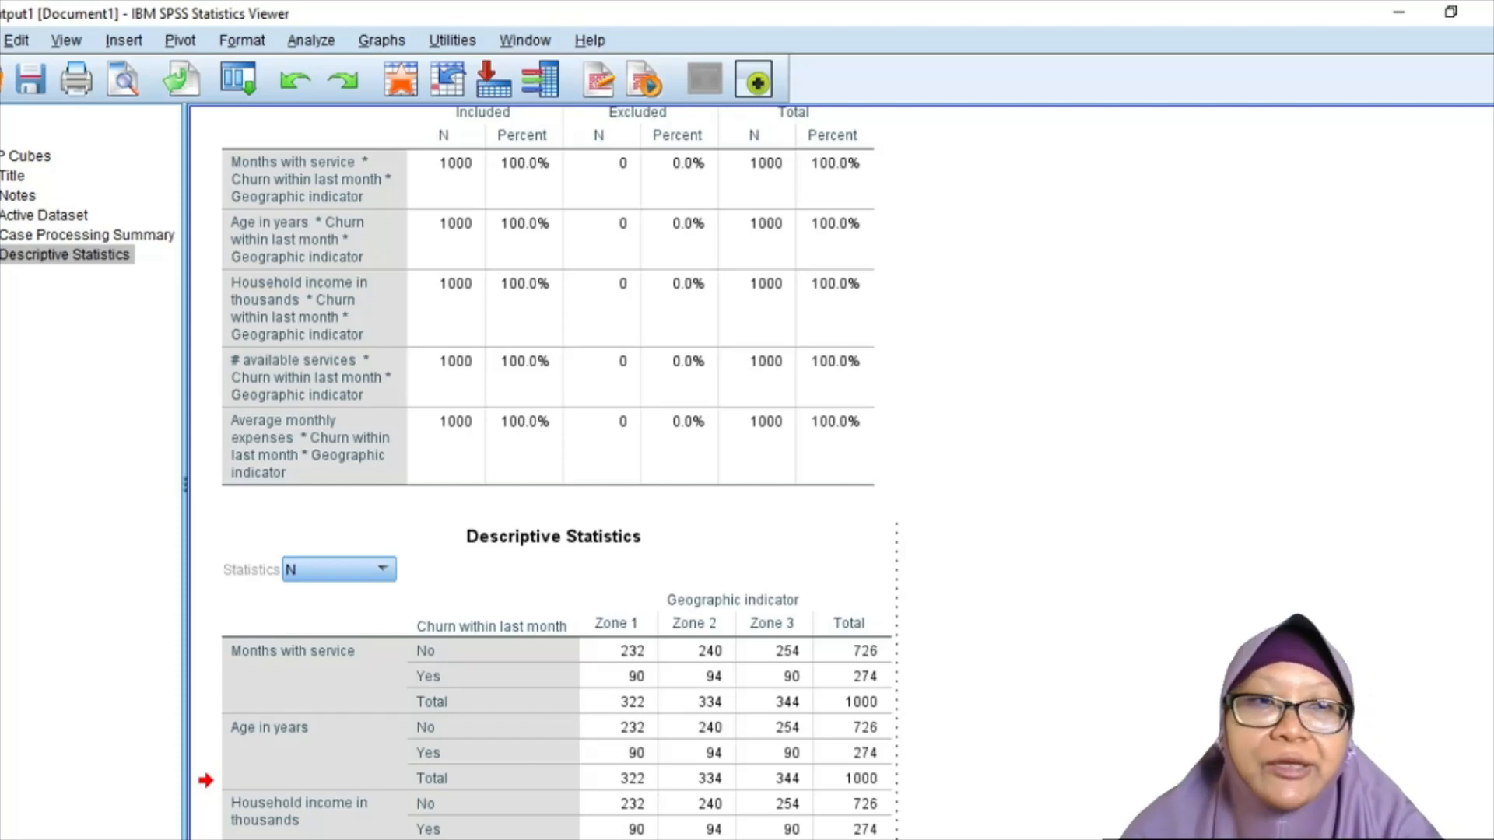
Compare churn groups across zones by setting the pivoted table's Statistics layer to Mean, switching to Std. Deviation, and returning to Mean.
scroll(852, 614, down, 3)
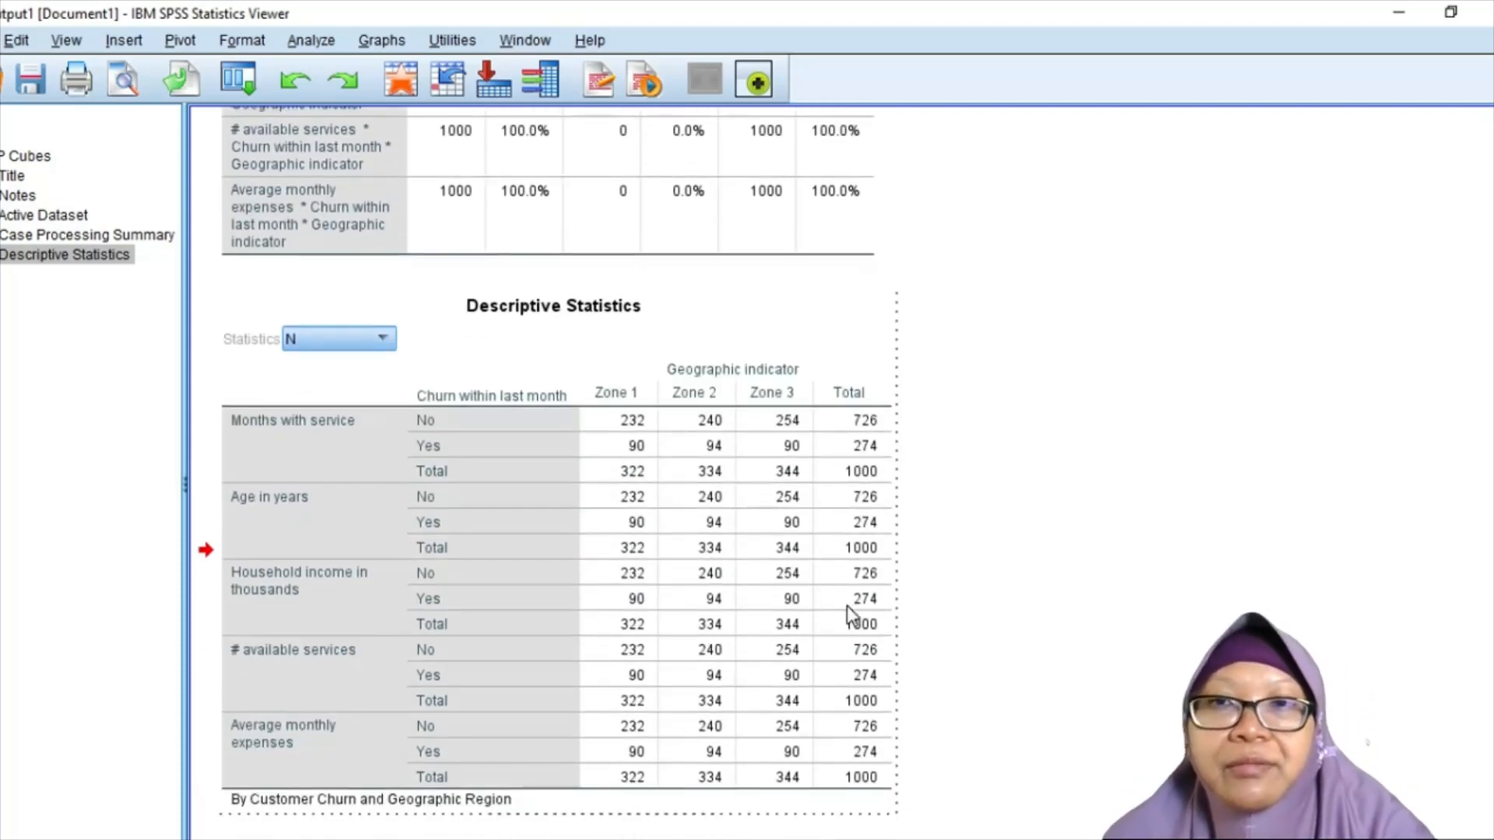
click(374, 344)
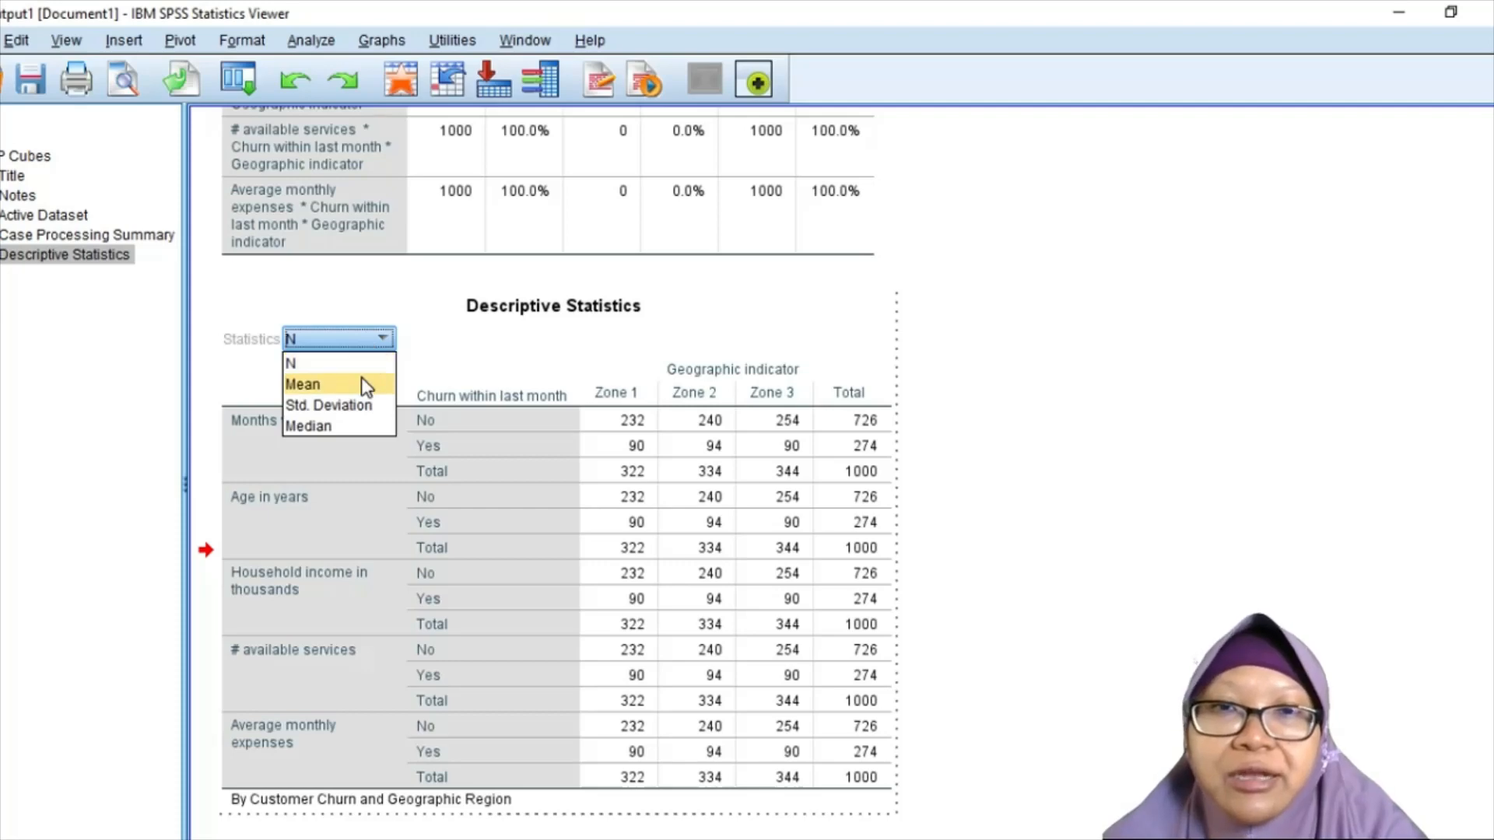
click(366, 386)
click(372, 342)
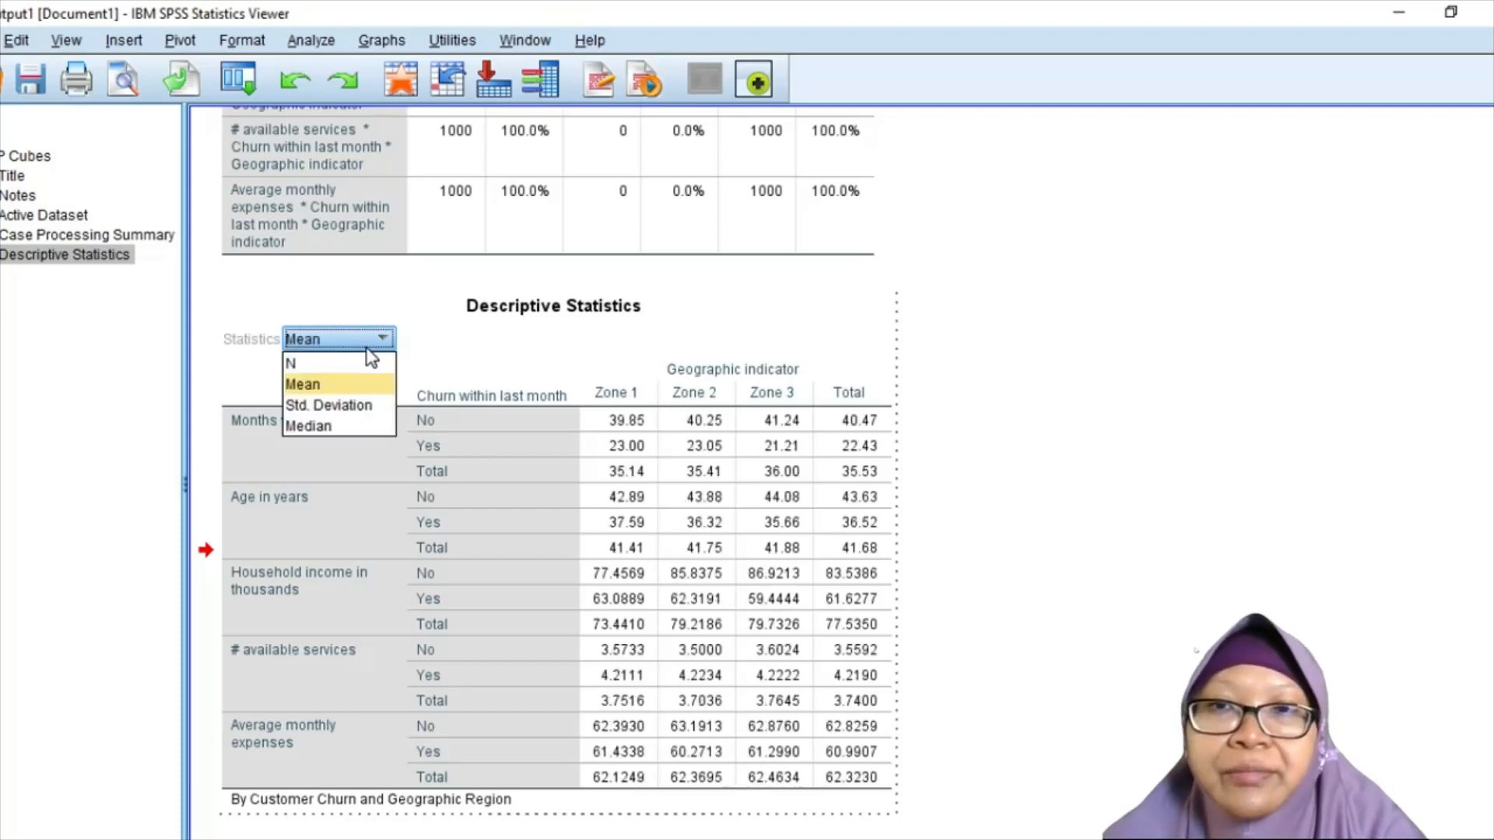
click(377, 405)
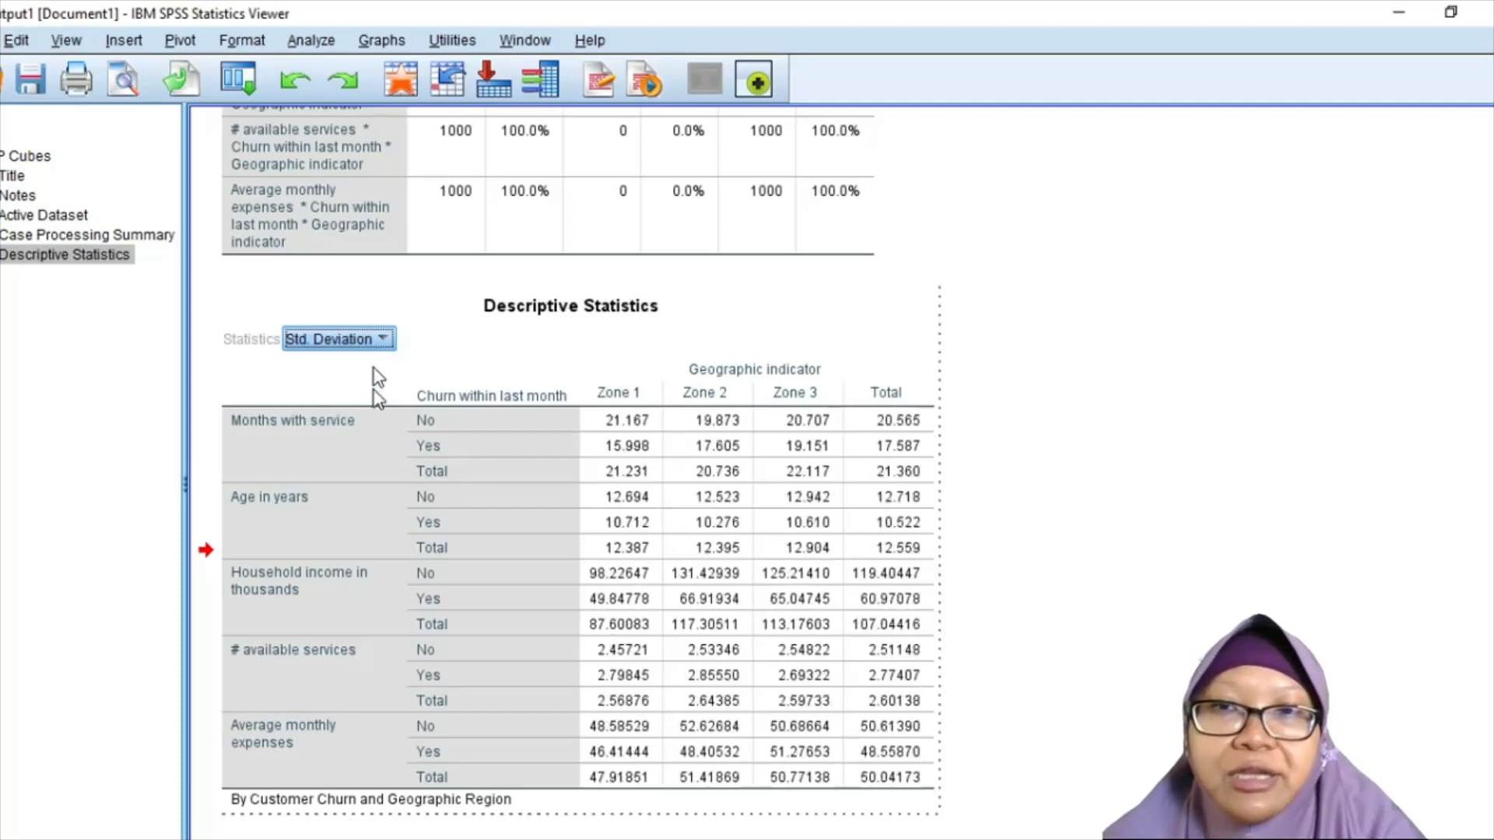
click(385, 341)
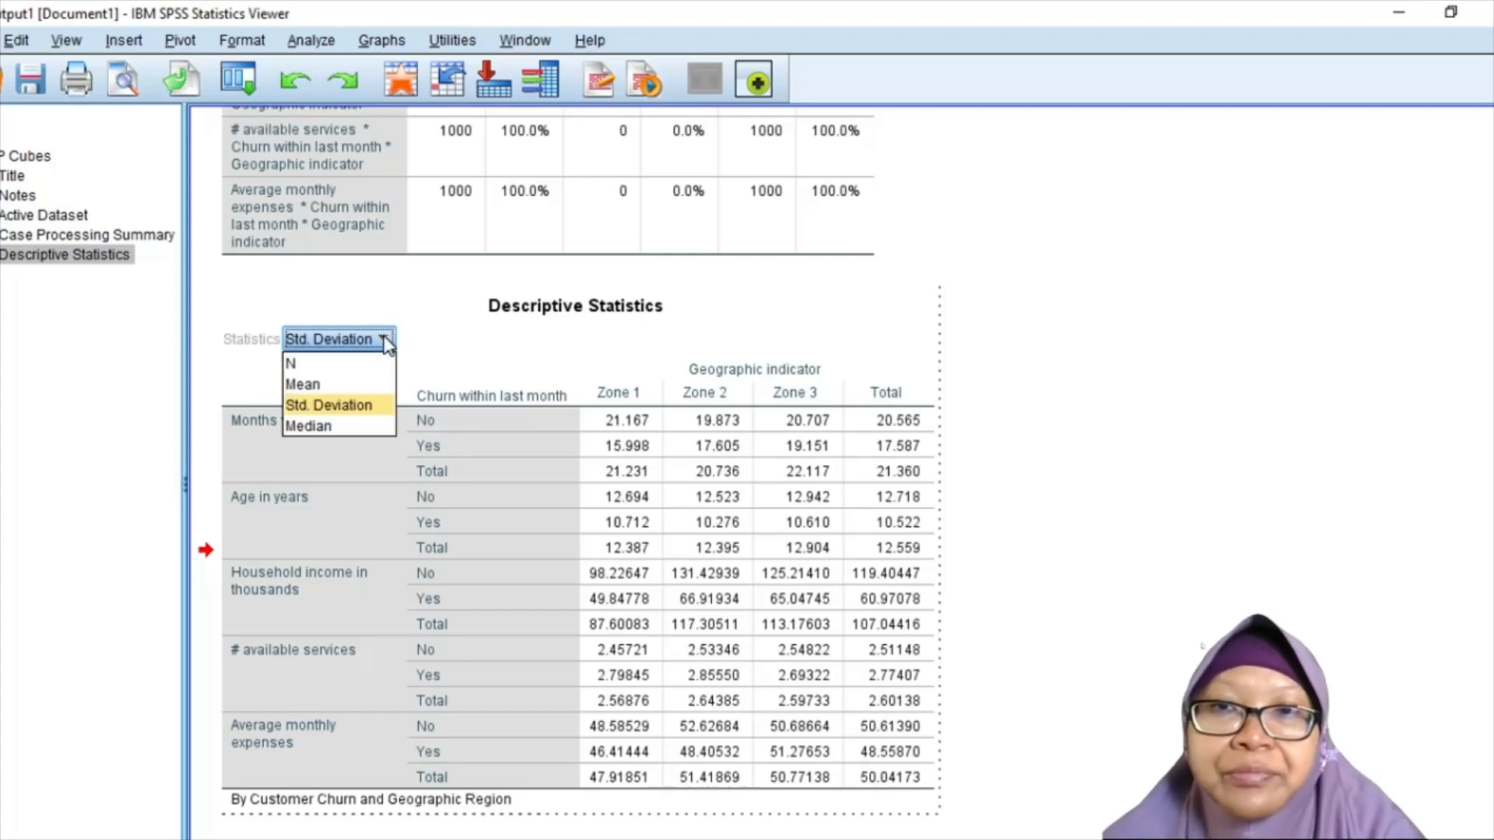
click(357, 393)
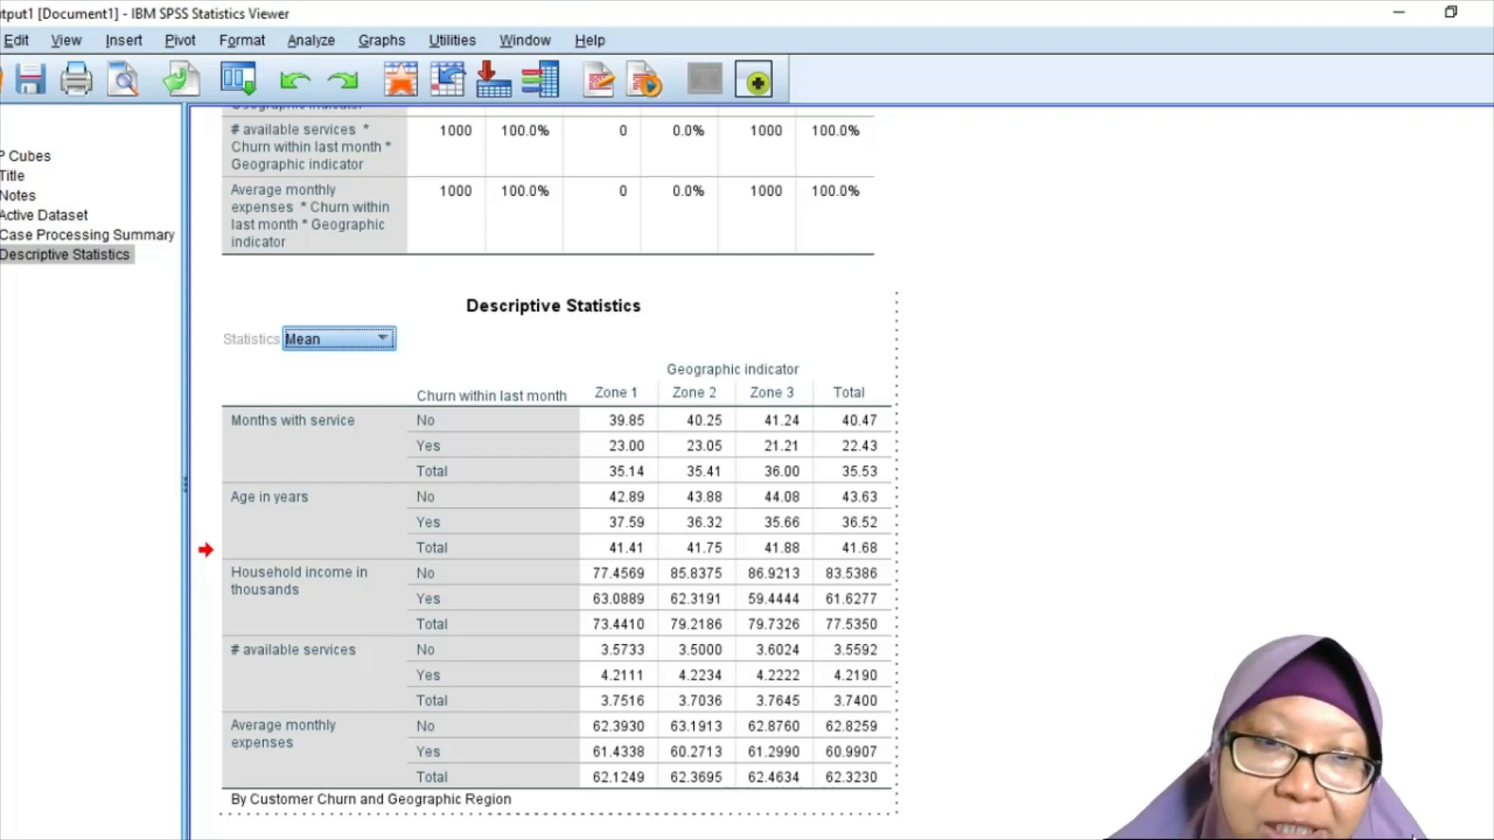
Switch to CHAPTER 7.pdf in Nitro Pro and review the OLAP Cubes instructions through the pivoting section, the median statistics findings and the summary.
click(1024, 839)
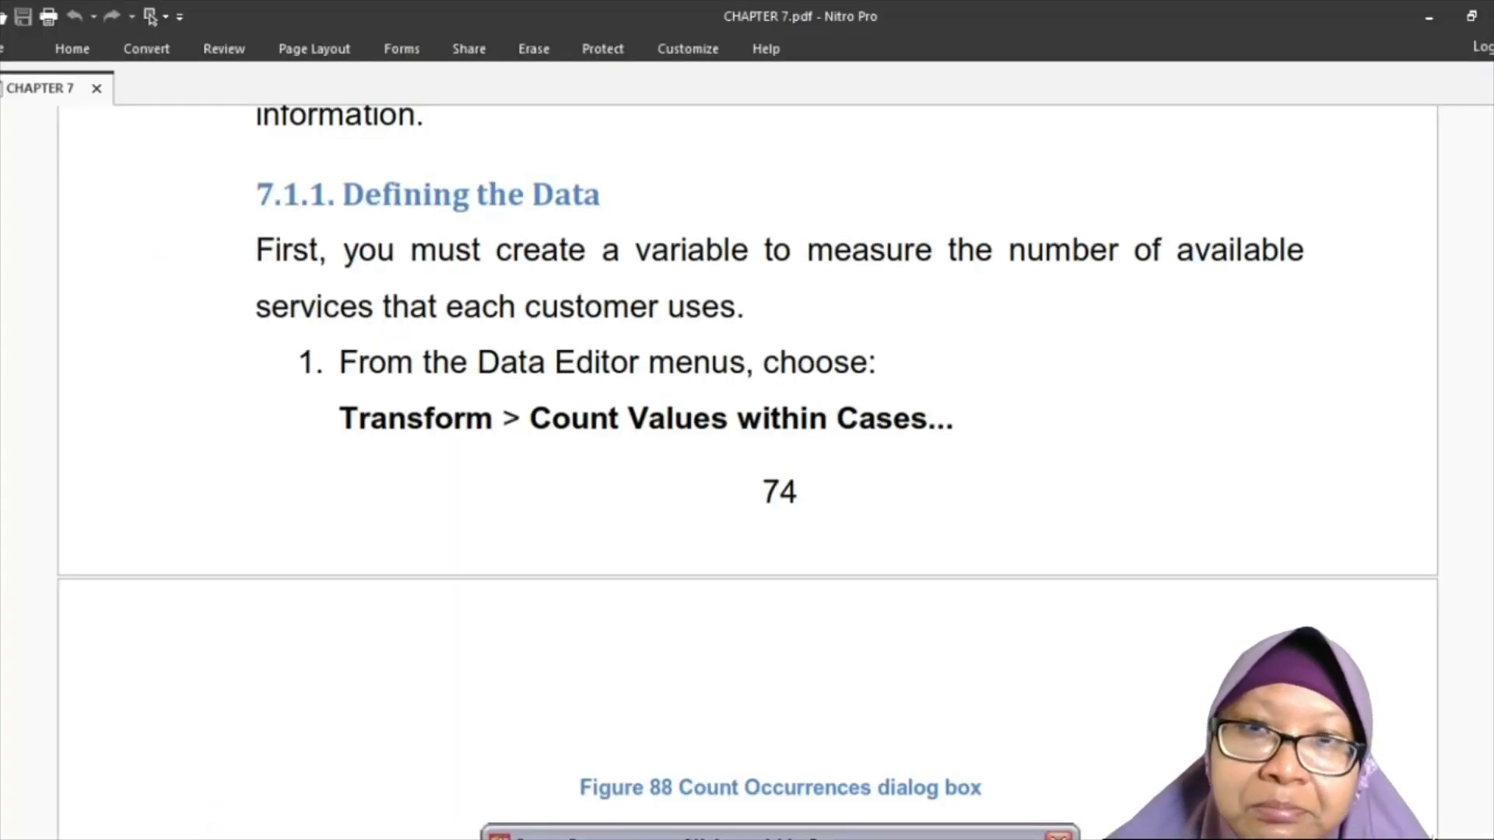
scroll(948, 667, down, 10)
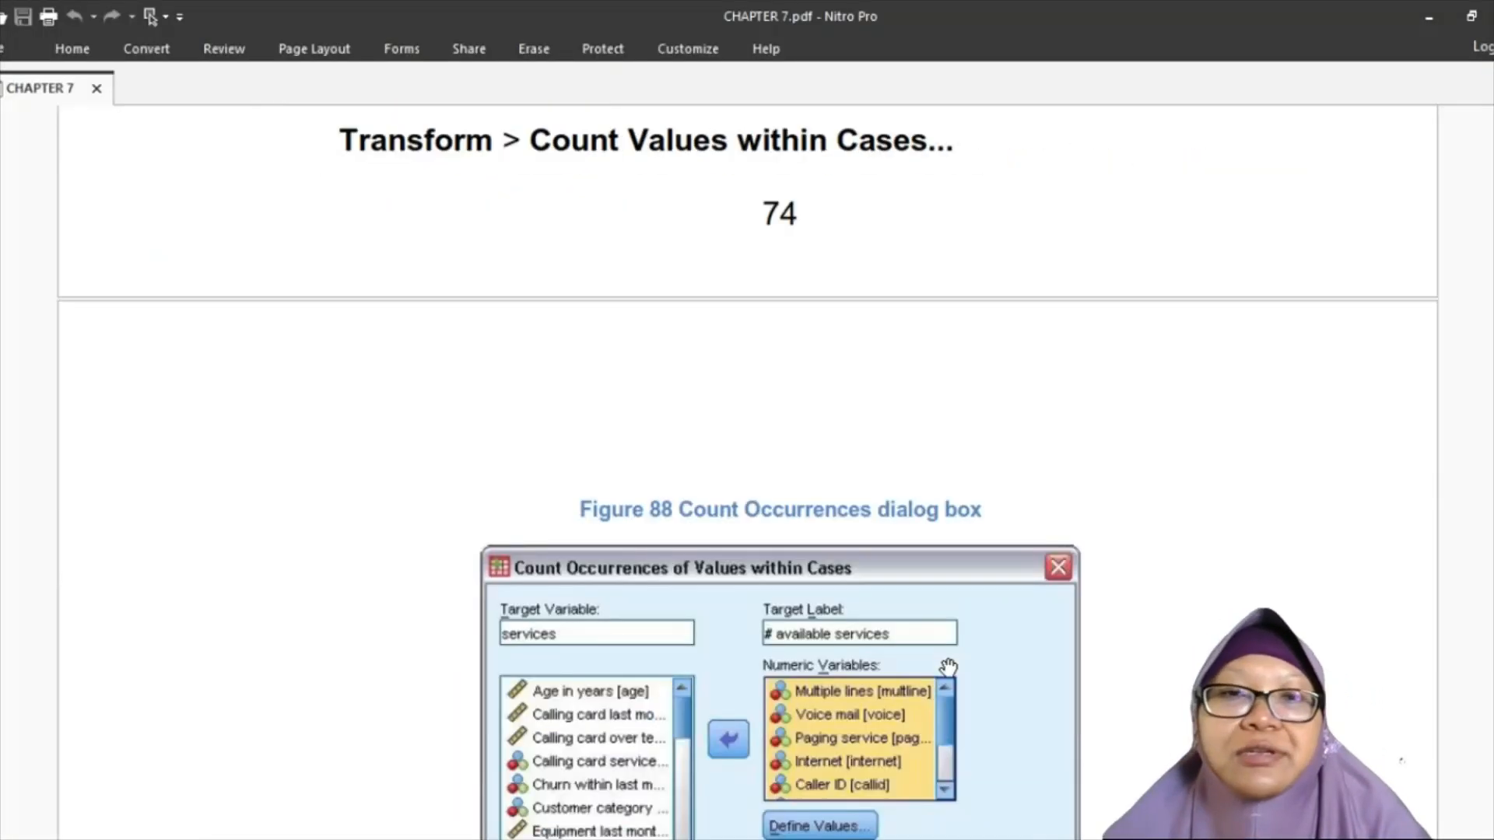
scroll(948, 668, down, 8)
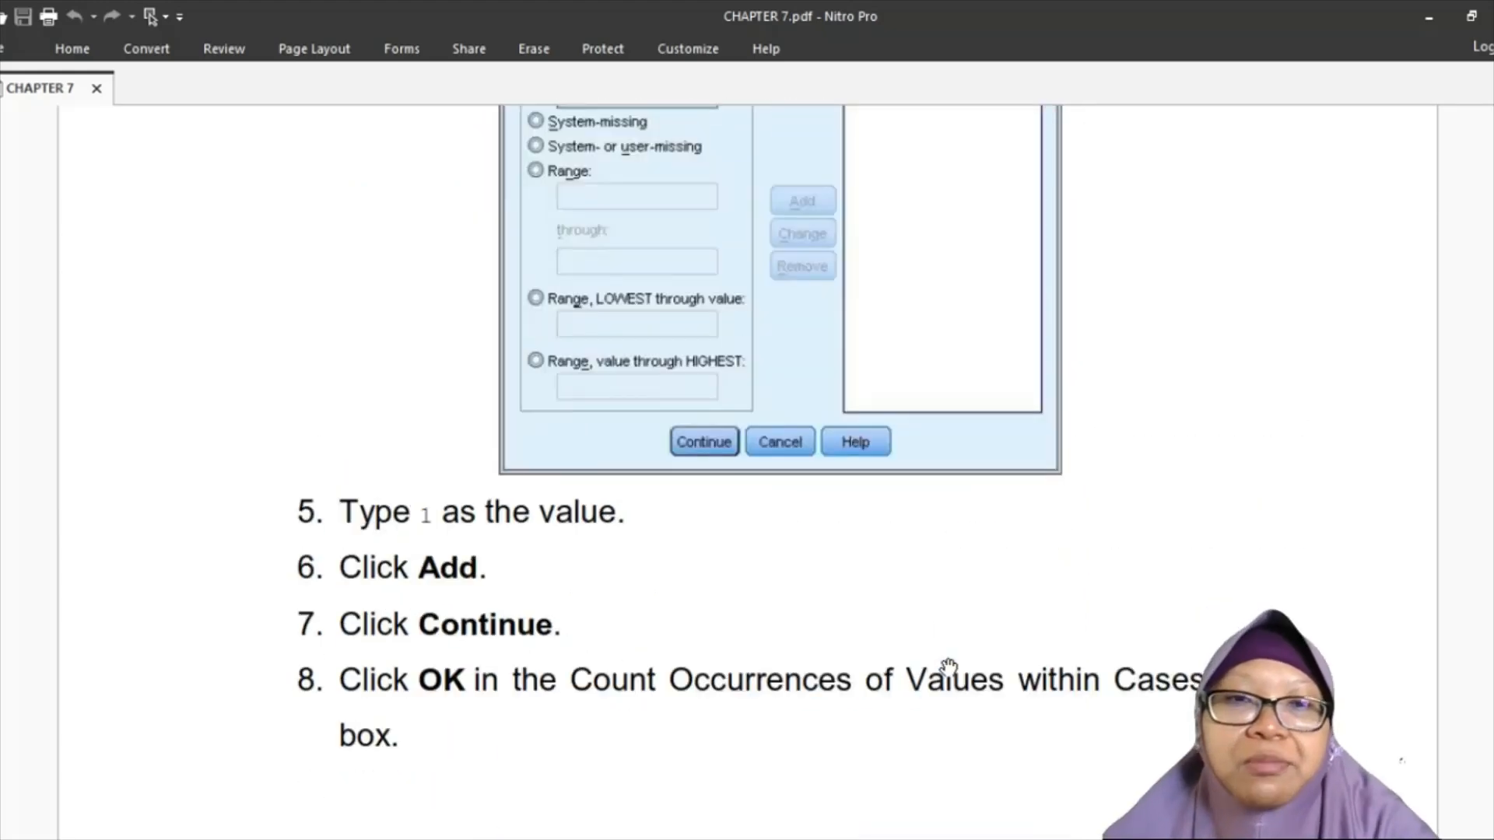
scroll(948, 667, down, 8)
scroll(948, 668, down, 10)
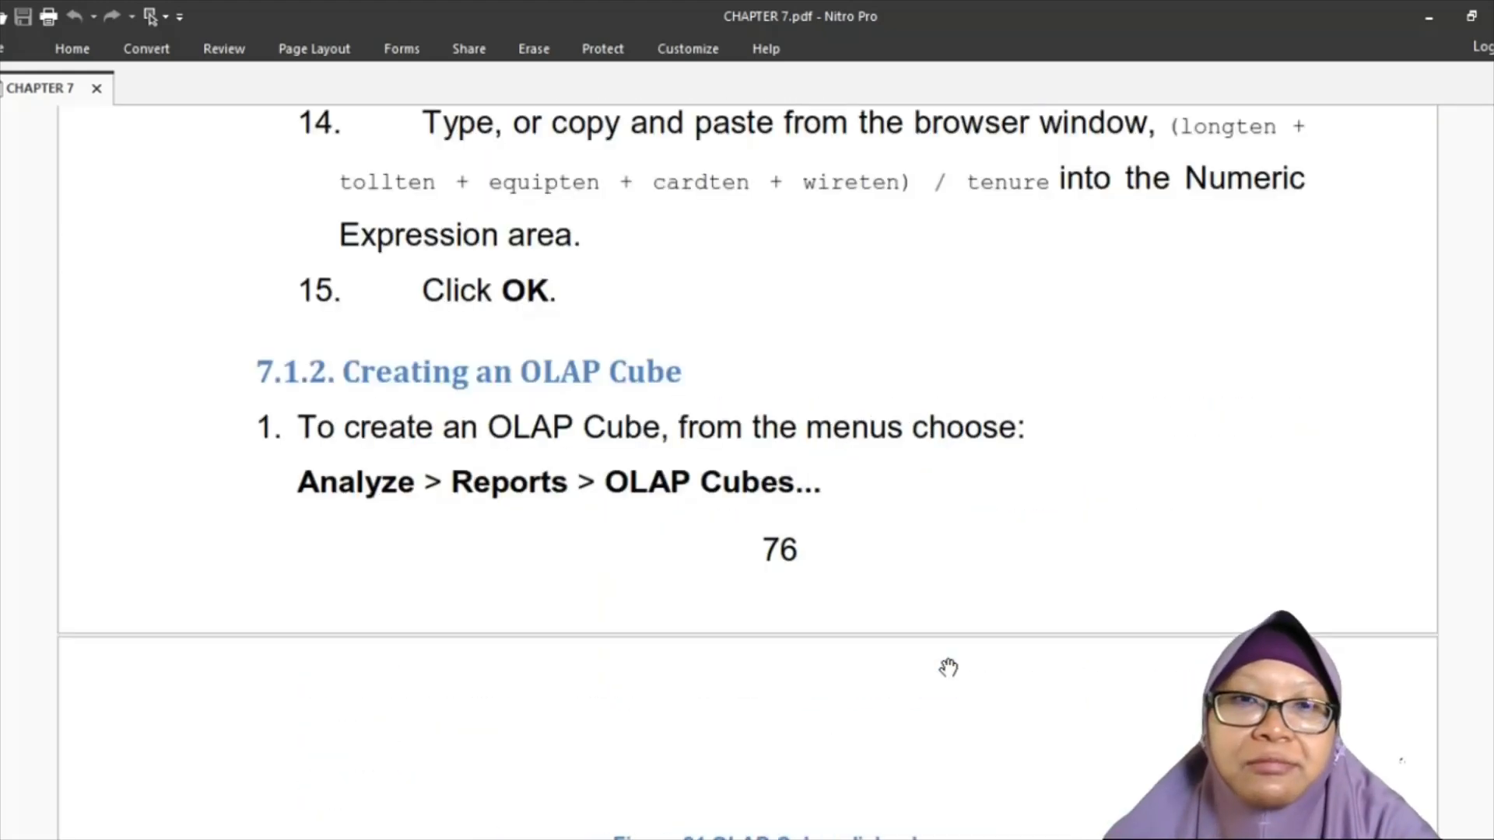
scroll(948, 667, down, 20)
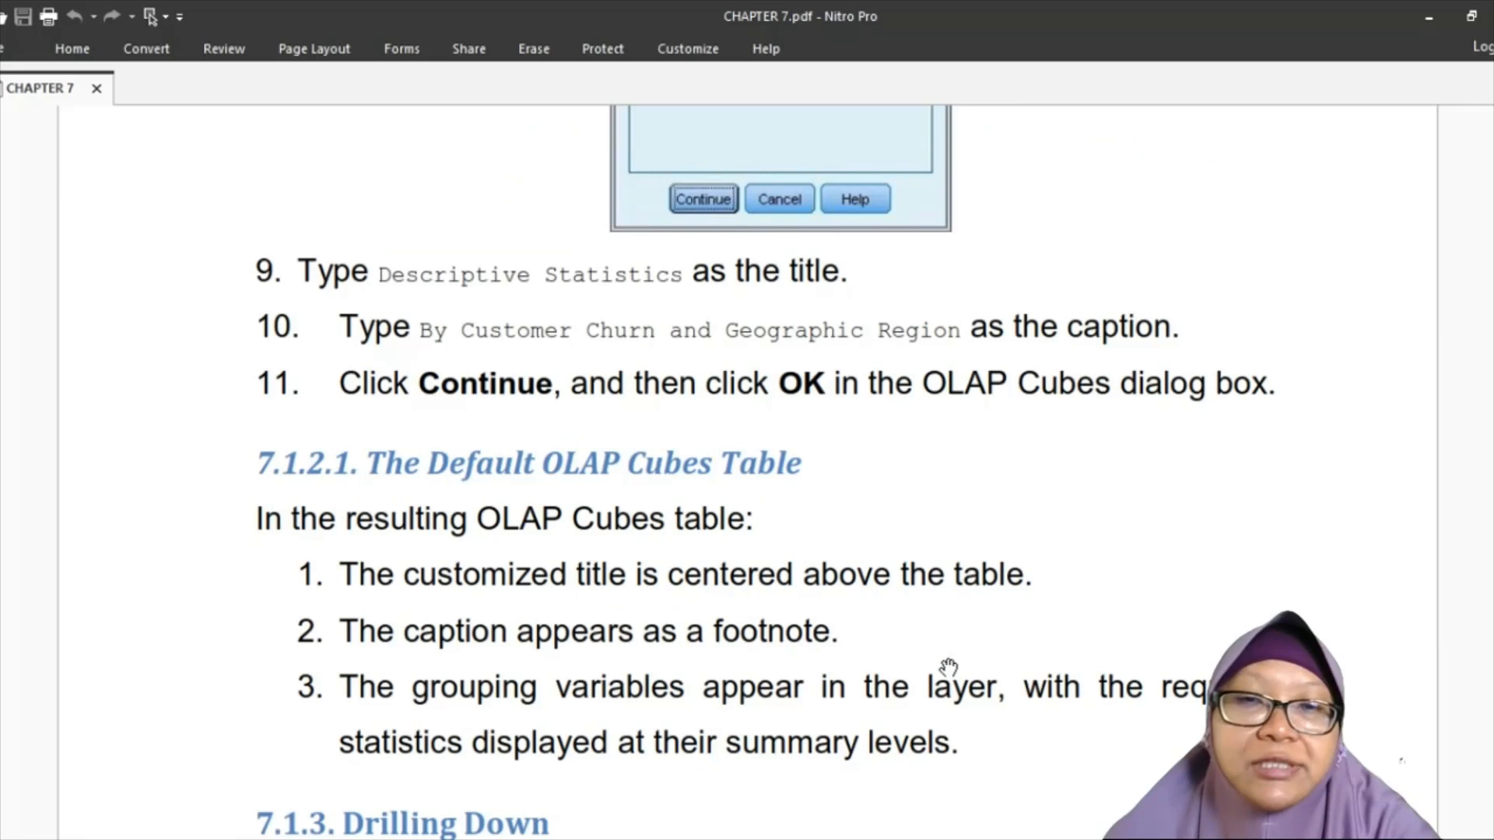
scroll(947, 667, down, 10)
scroll(947, 667, up, 10)
scroll(947, 667, down, 20)
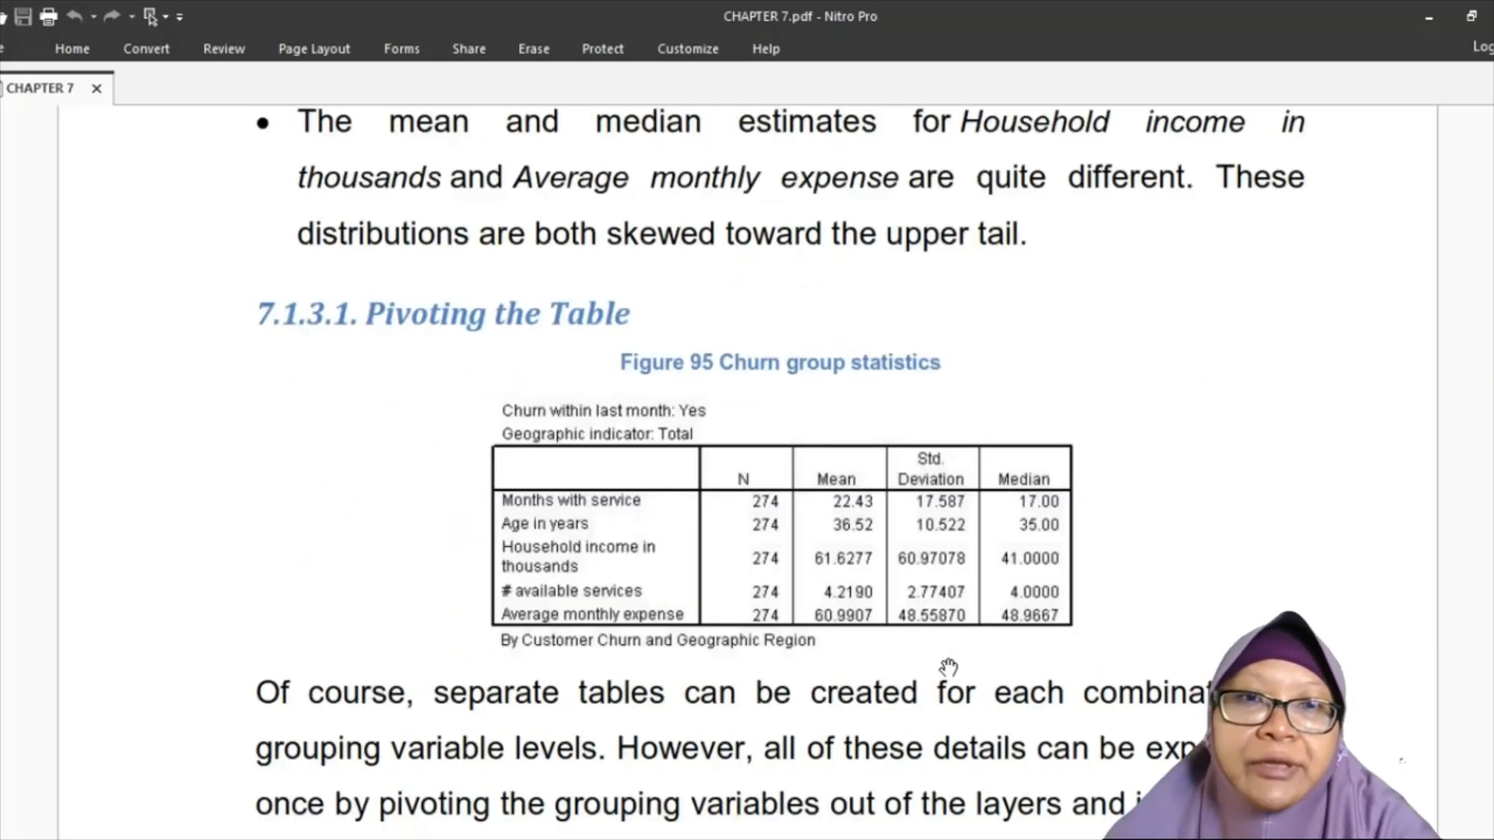
scroll(948, 668, down, 10)
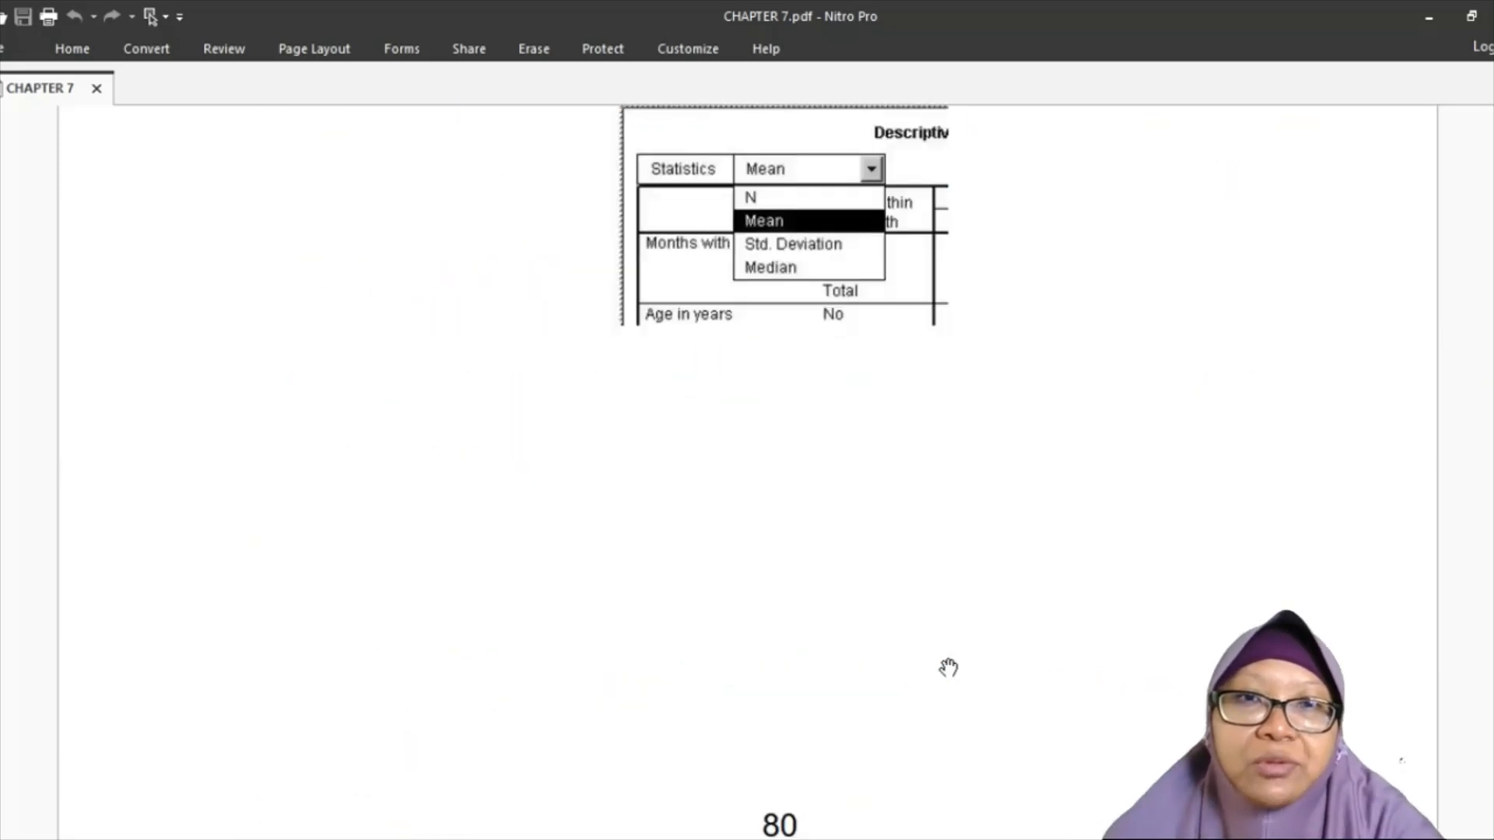
scroll(947, 668, down, 10)
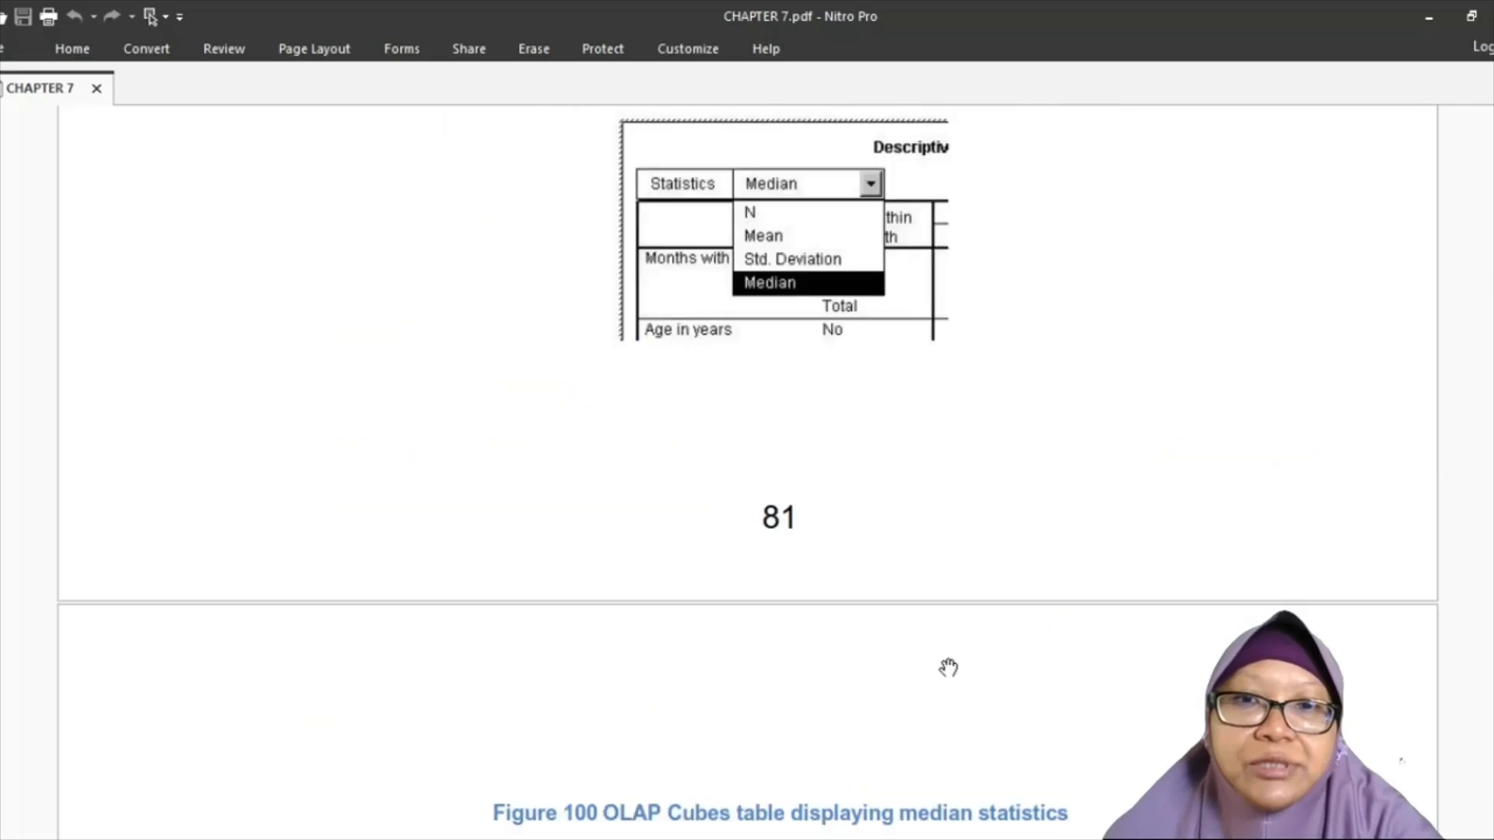
scroll(948, 668, down, 10)
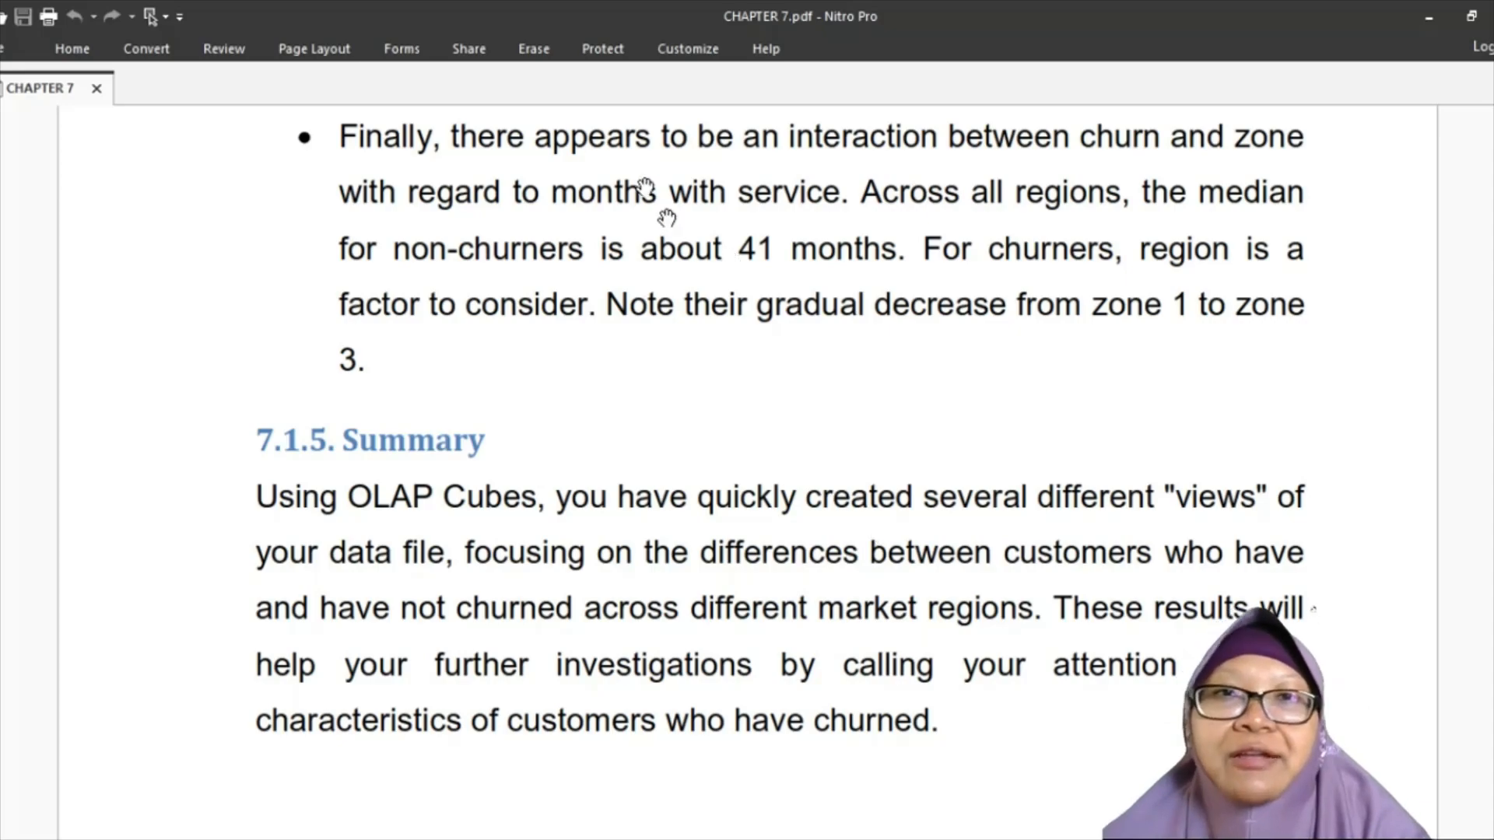
scroll(747, 396, down, 3)
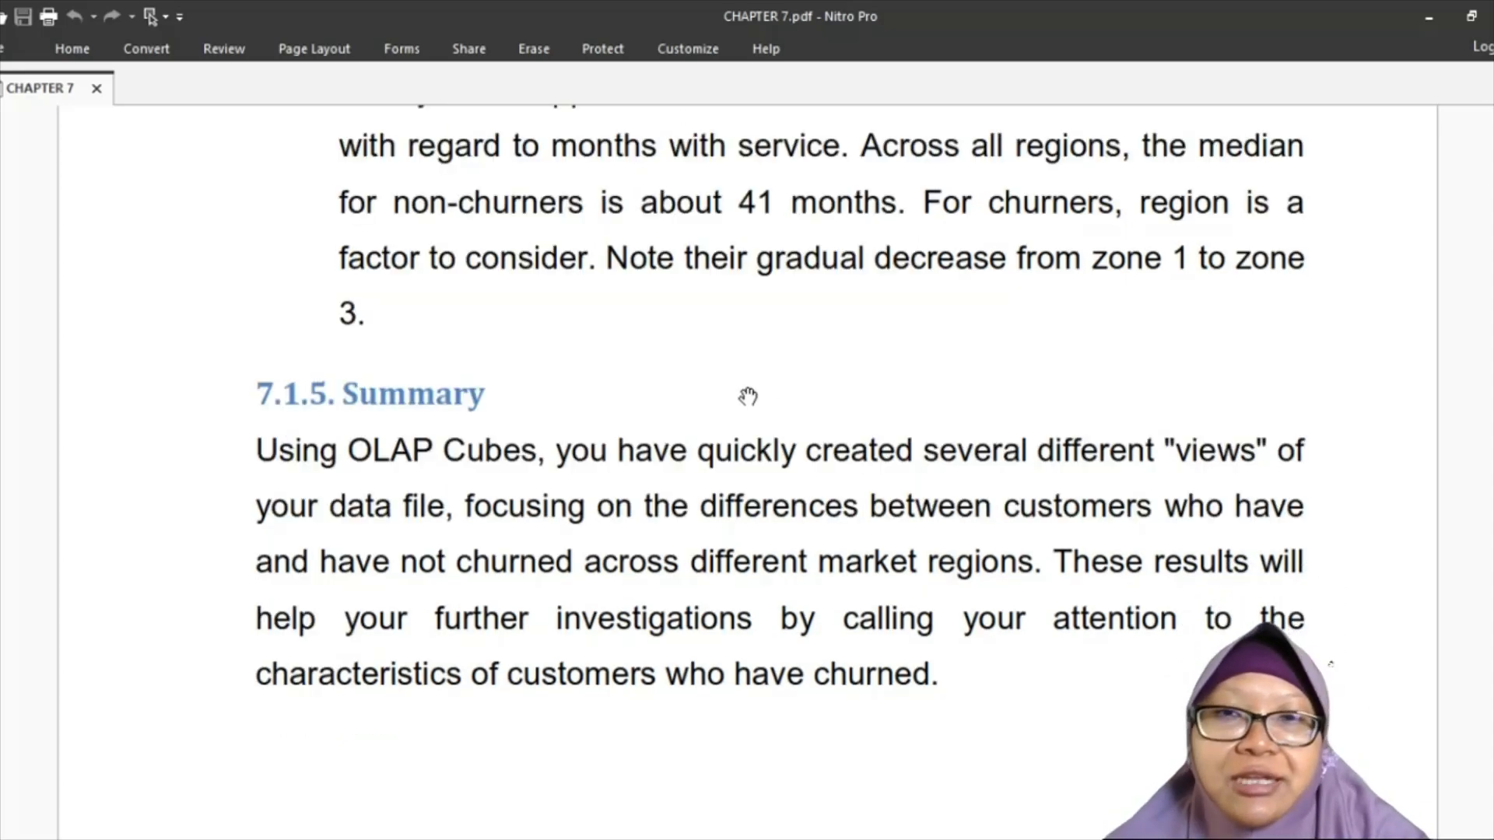
scroll(747, 397, up, 7)
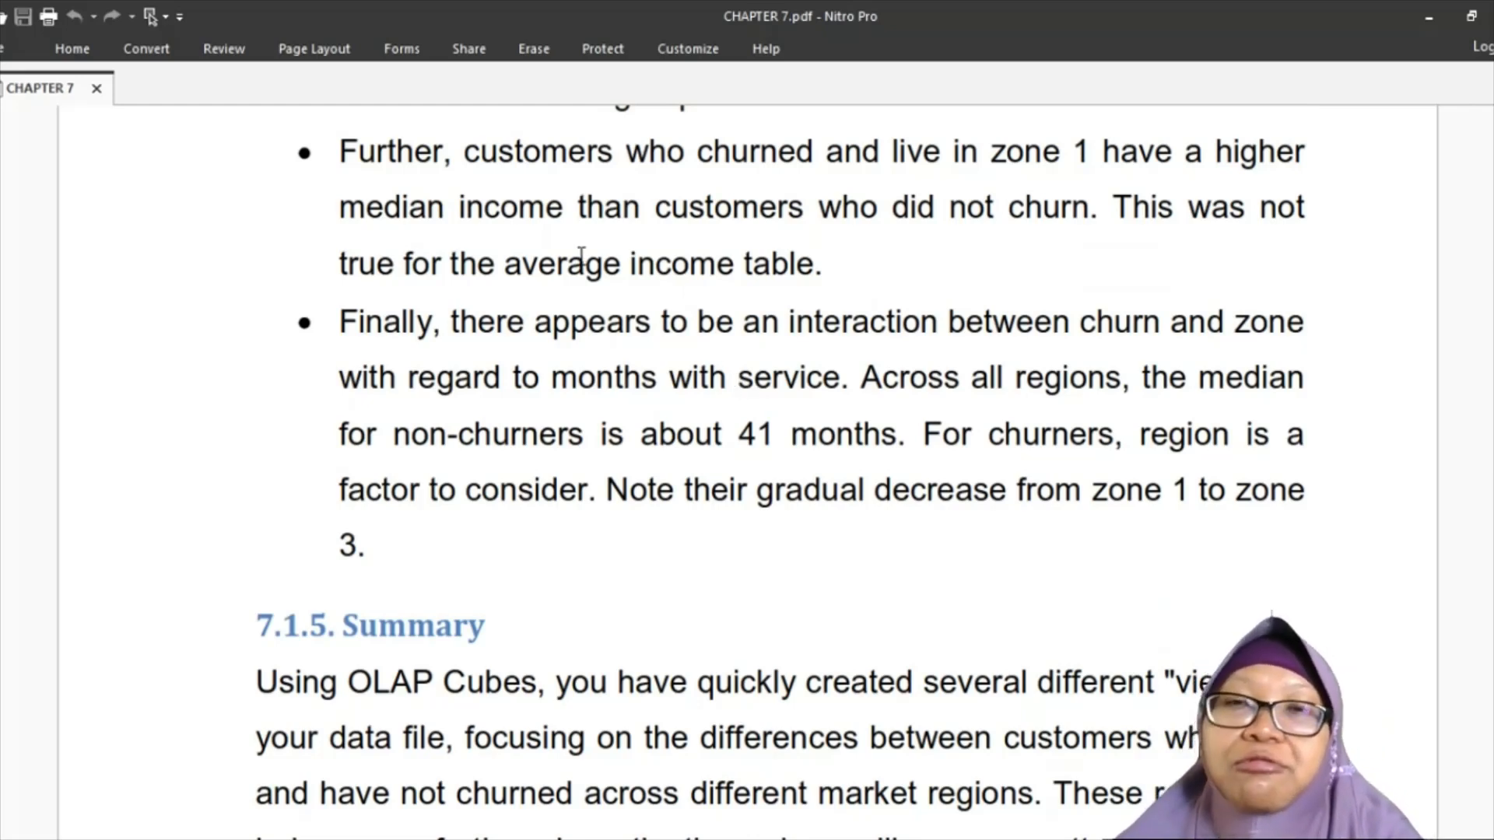
scroll(581, 257, down, 3)
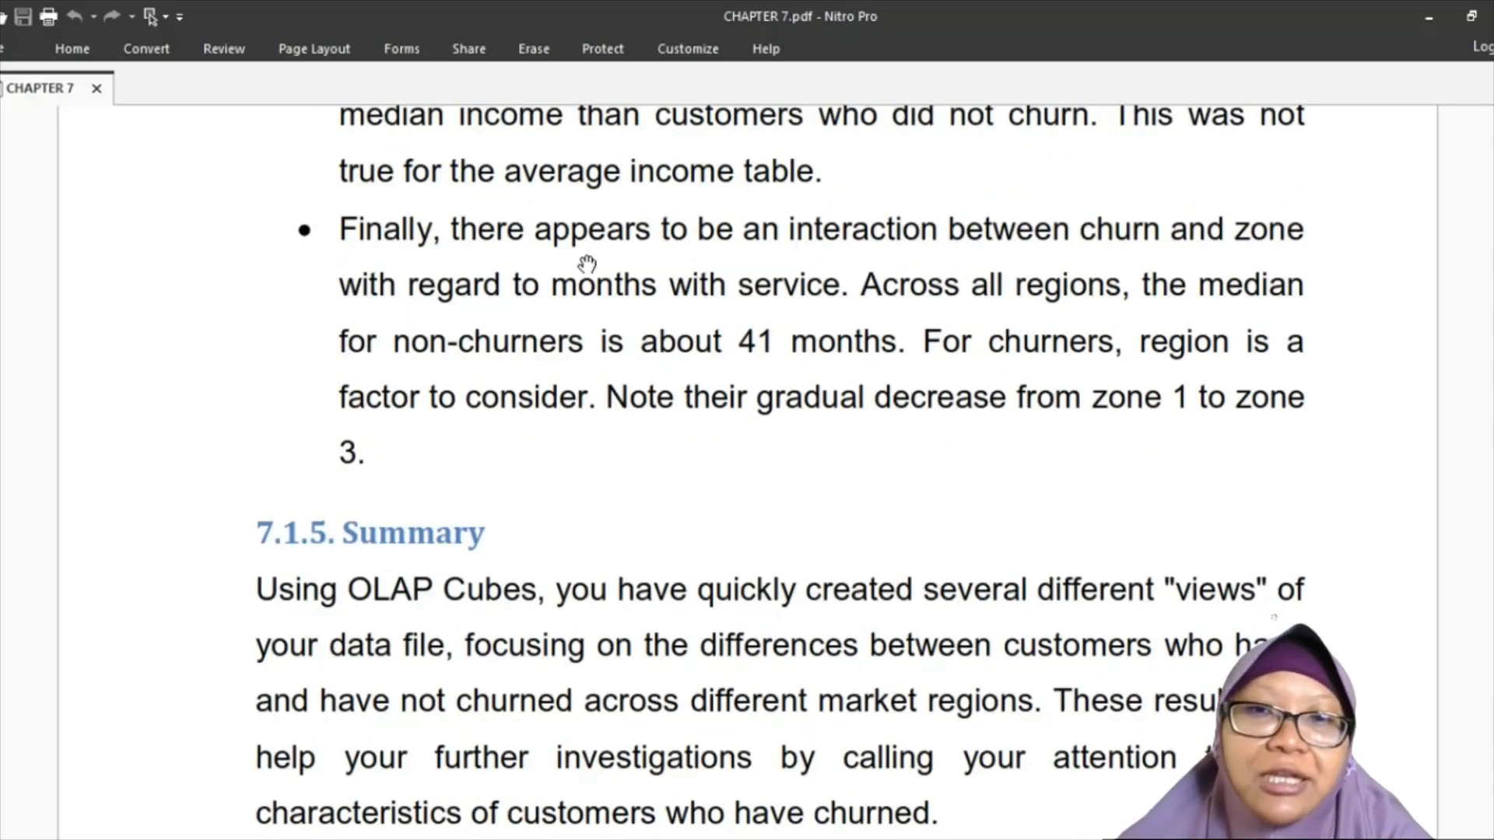